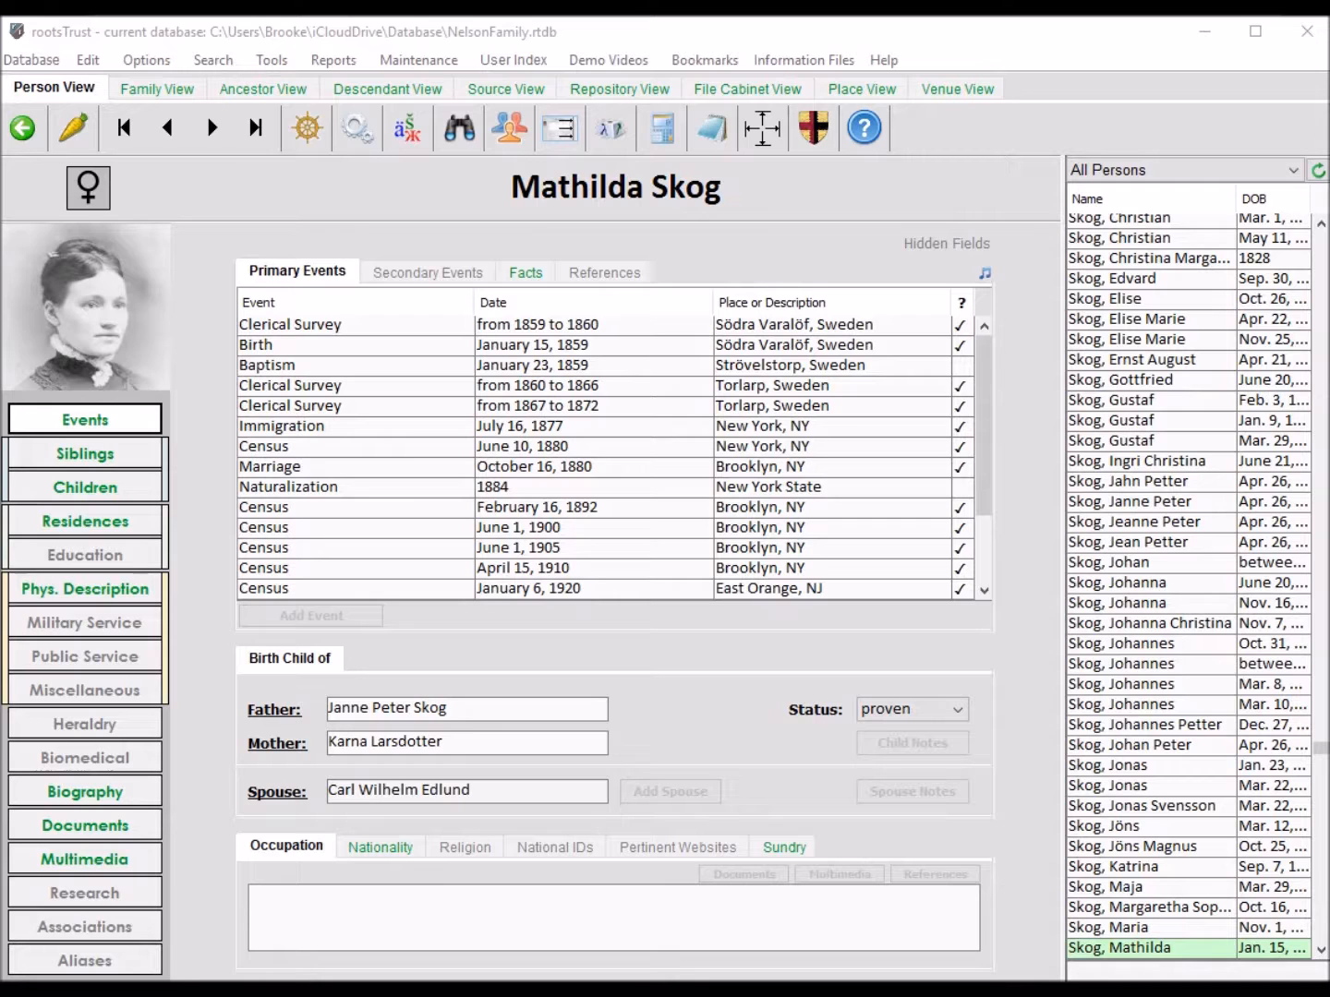
Start a GEDCOM file import and choose AbrahamLincoln.ged from the Desktop as the input file.
{"action": "left_click", "coordinate": [30, 60]}
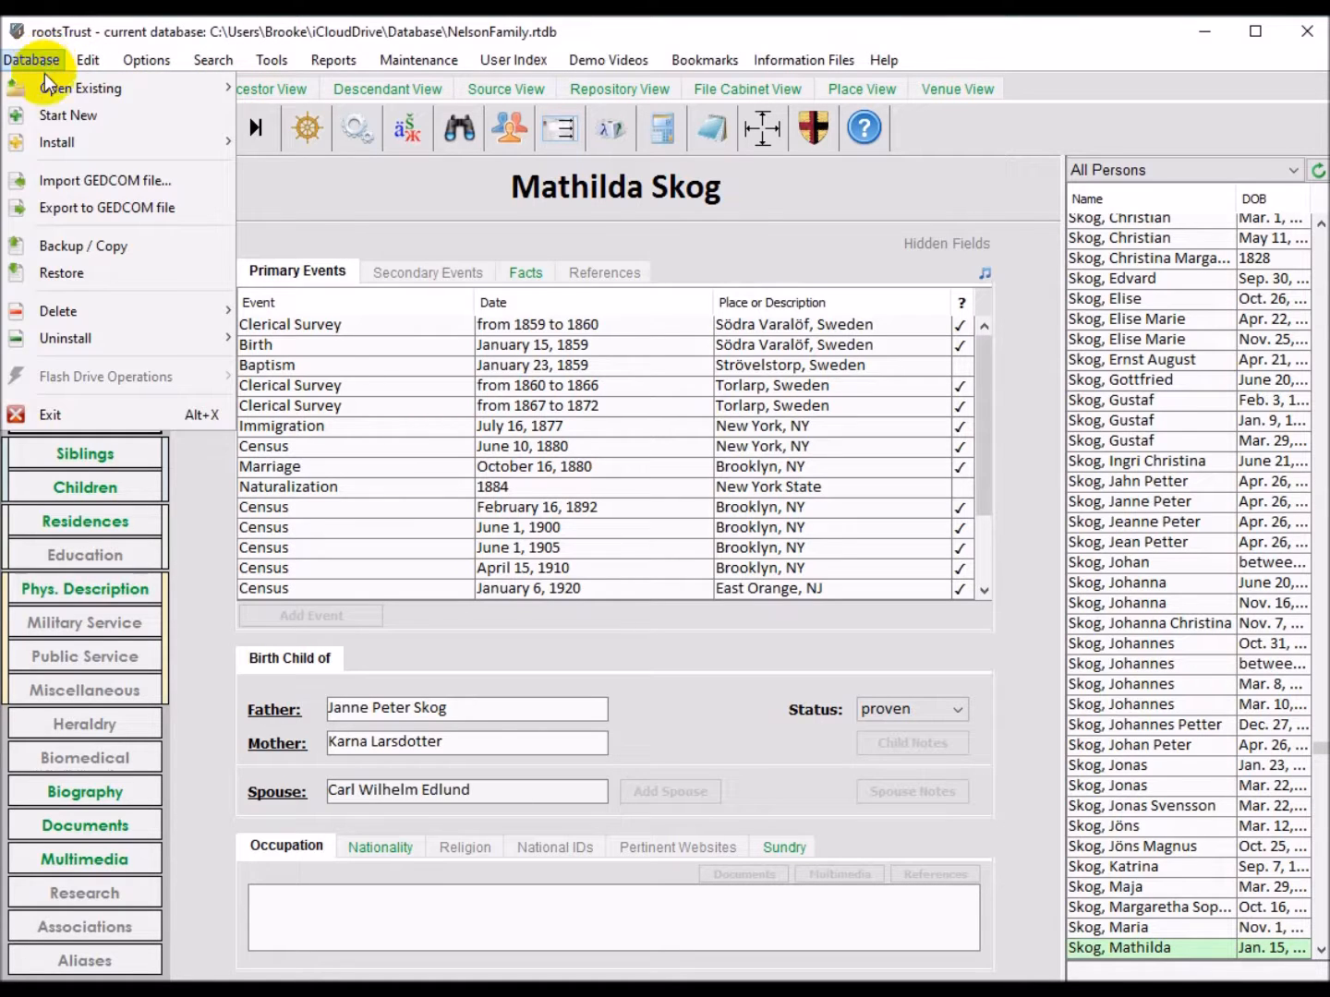
{"action": "left_click", "coordinate": [118, 179]}
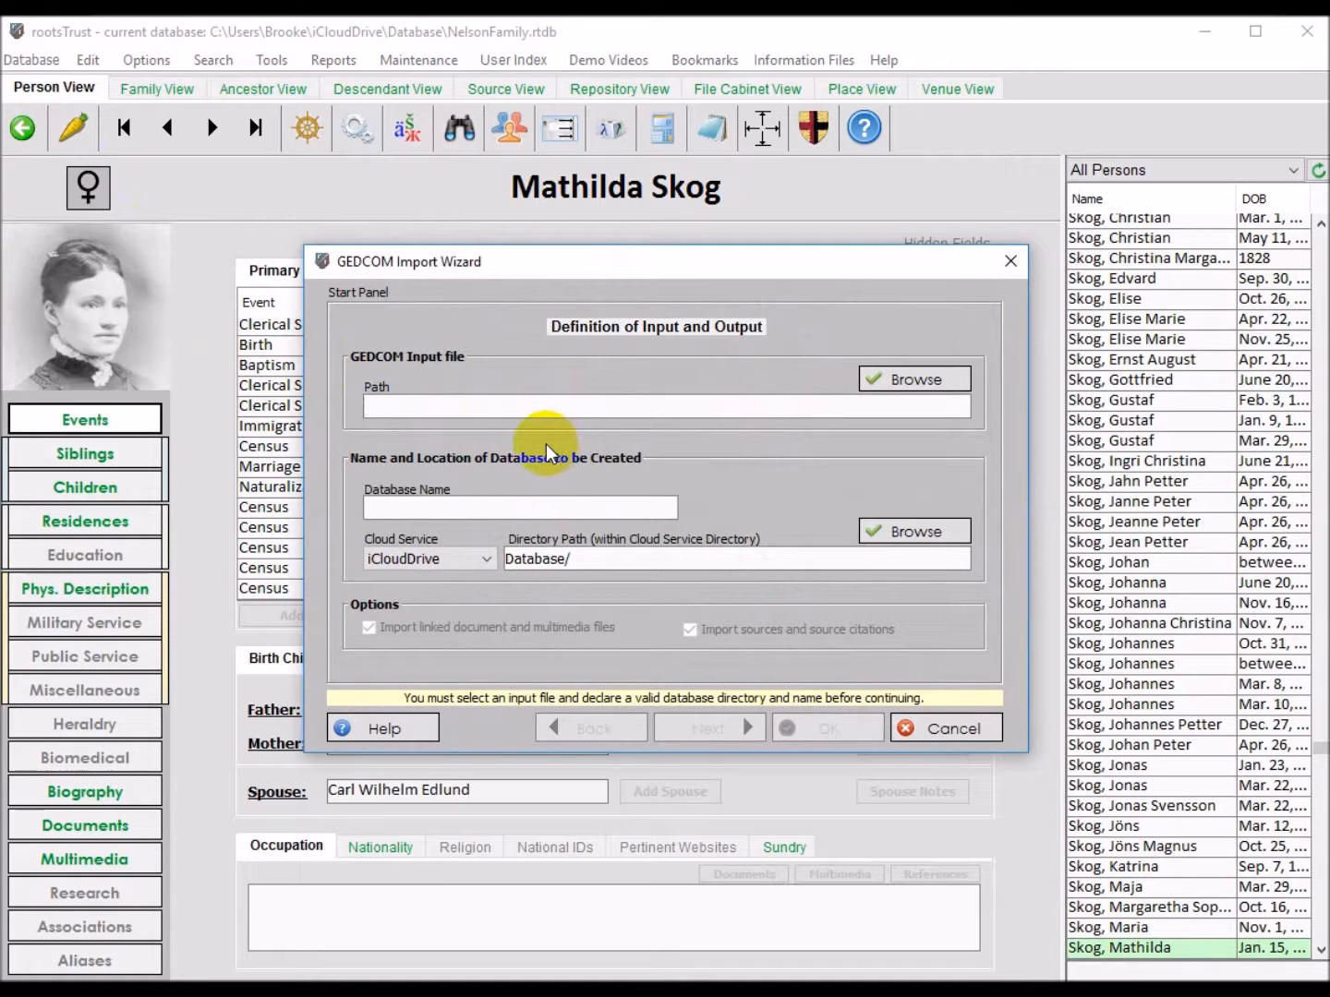
{"action": "left_click", "coordinate": [927, 380]}
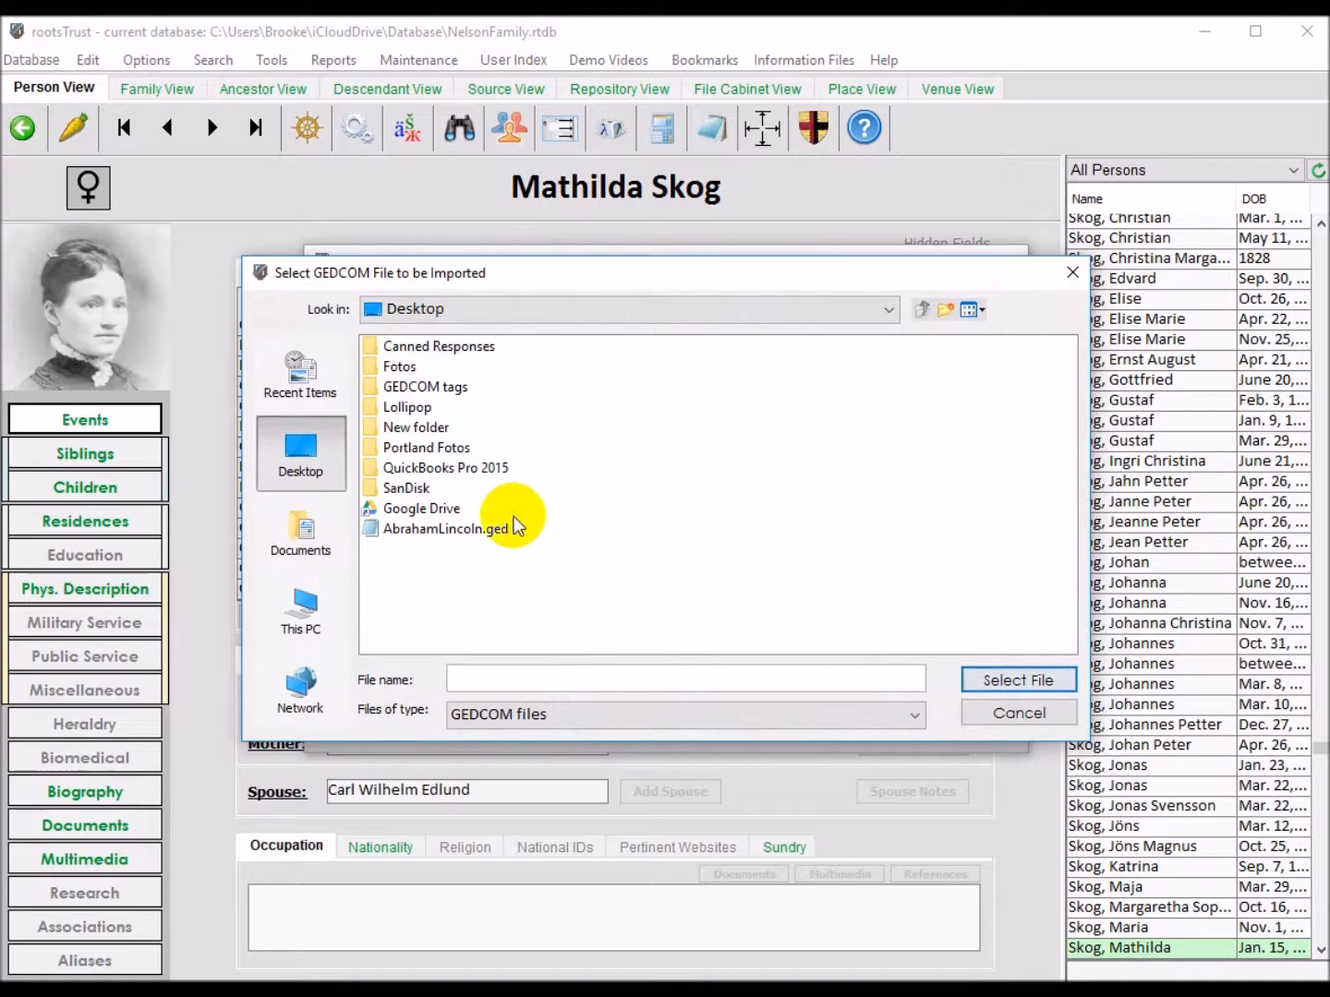
{"action": "left_click", "coordinate": [420, 530]}
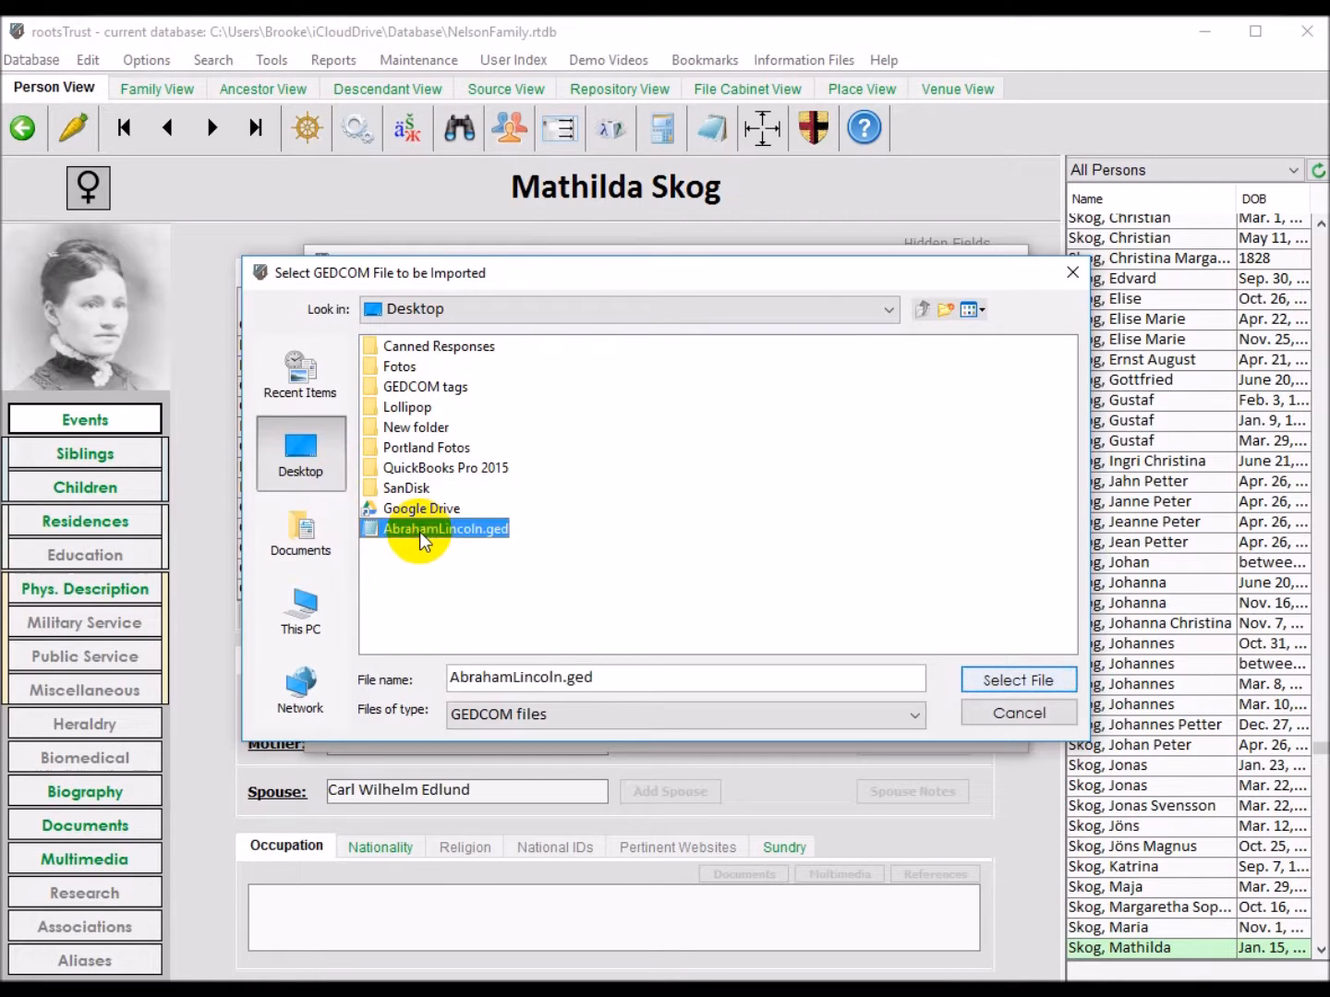
{"action": "left_click", "coordinate": [1004, 682]}
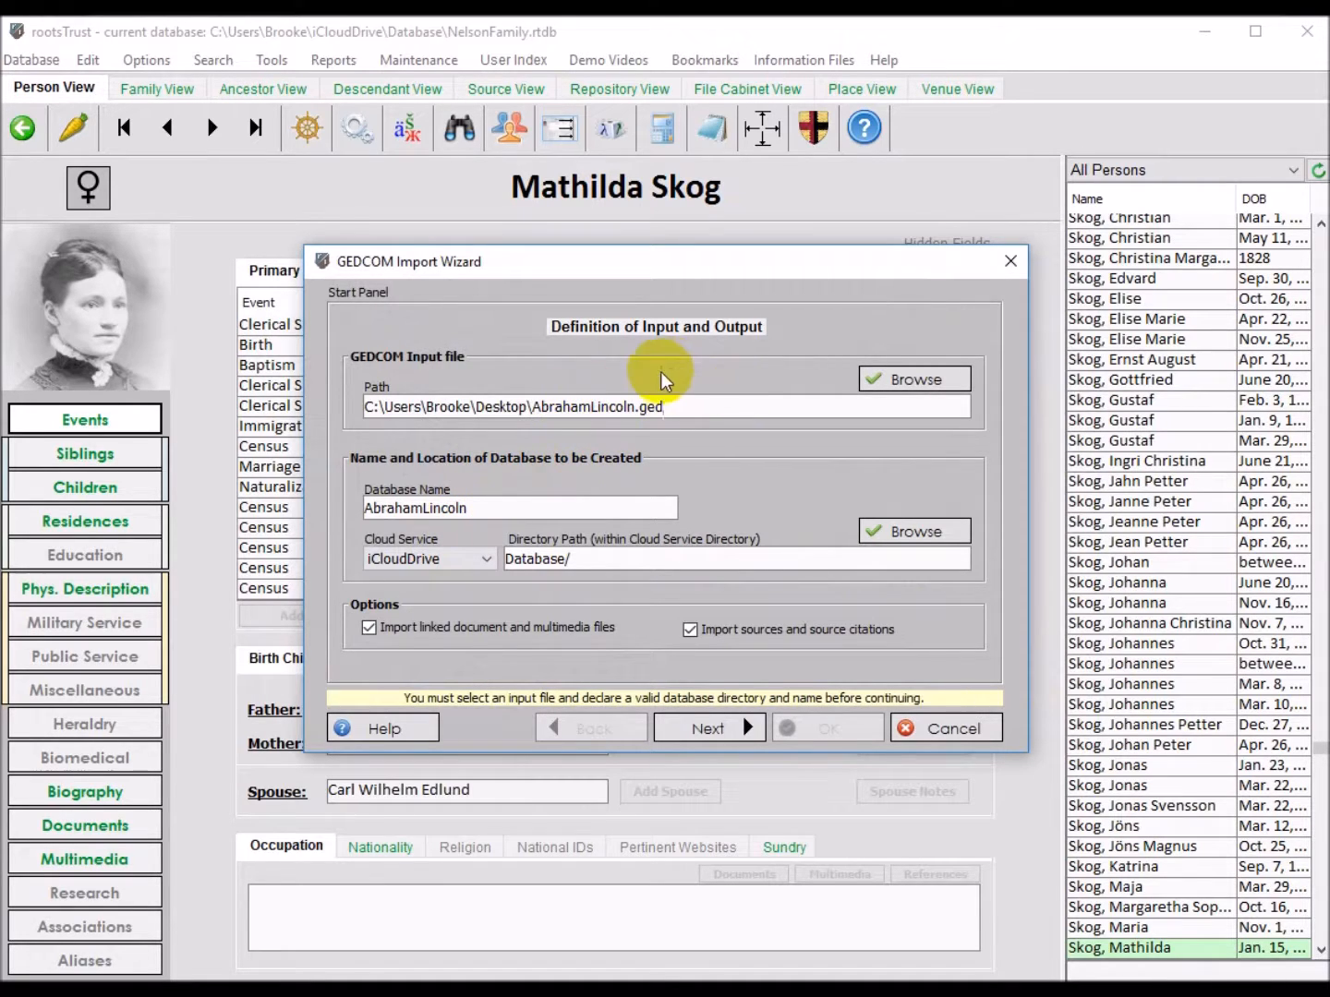
{"action": "double_click", "coordinate": [637, 406]}
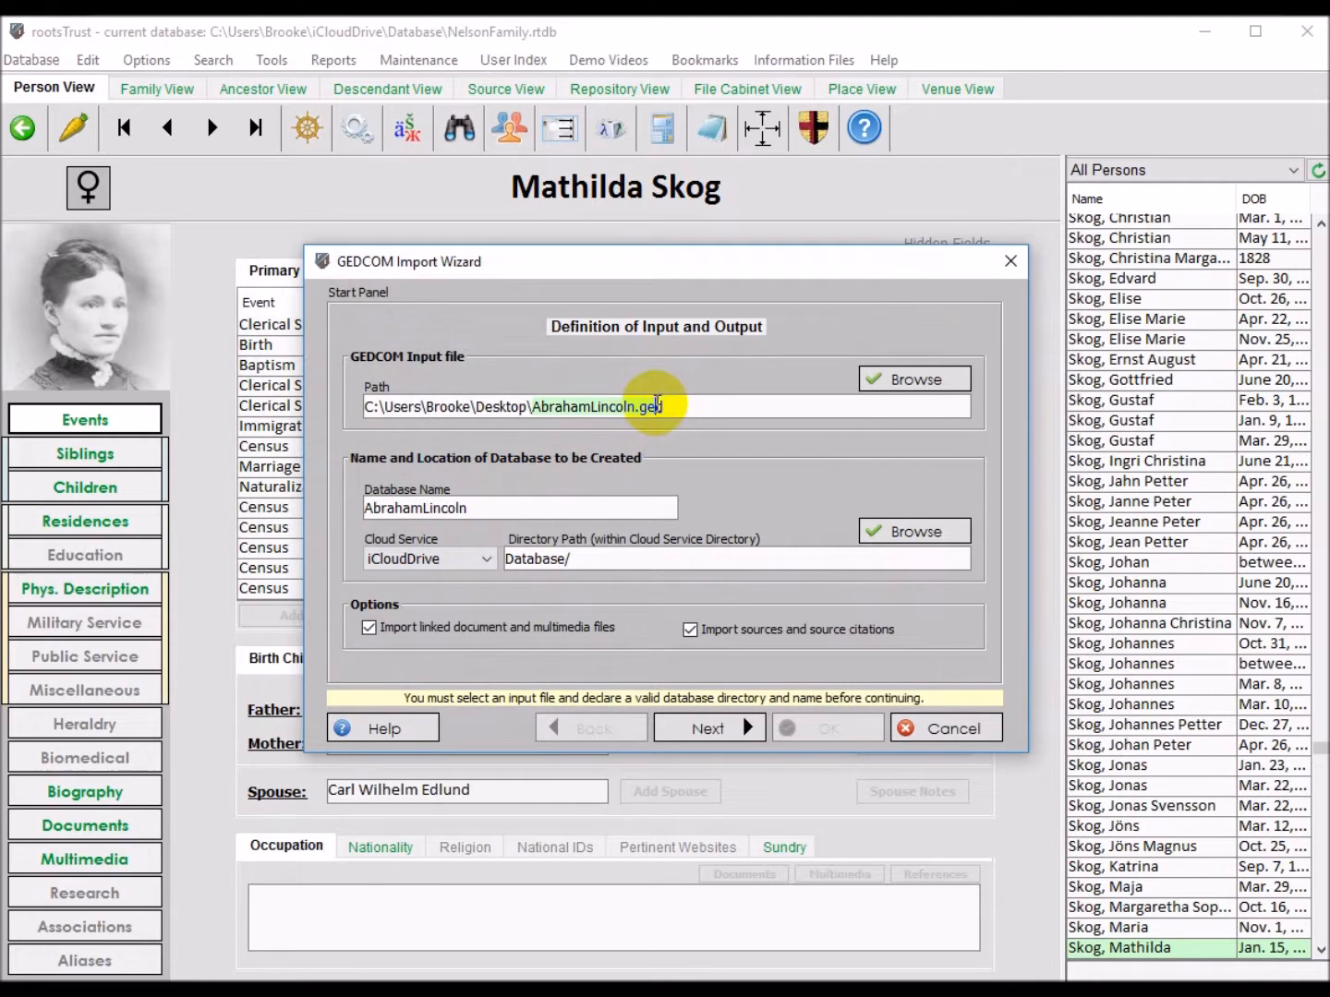
{"action": "left_click", "coordinate": [667, 406]}
{"action": "double_click", "coordinate": [642, 406]}
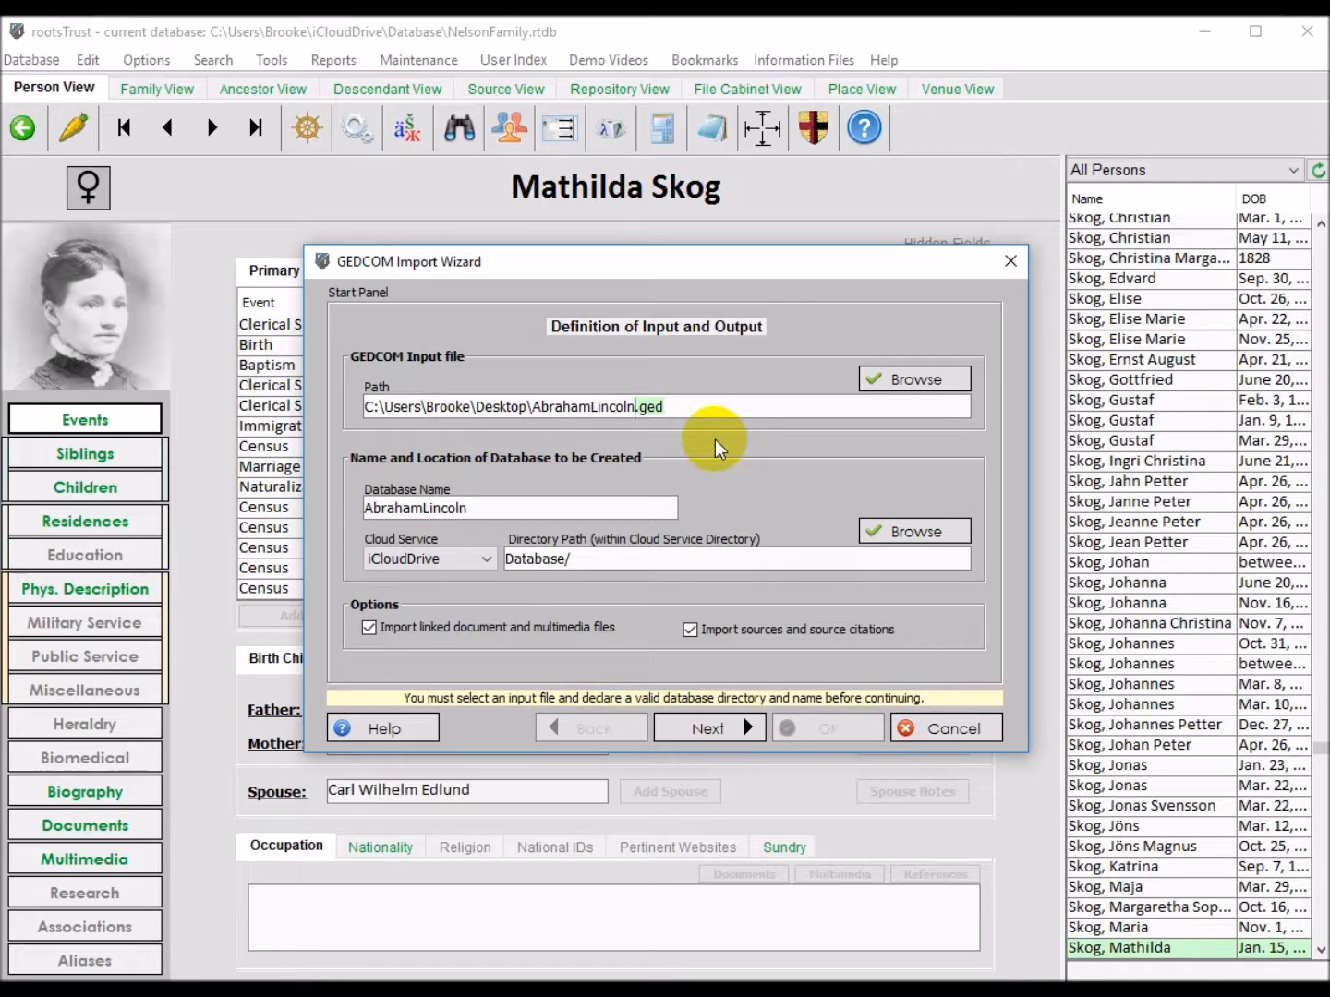
Name the database AbrahamLincoln2 and exclude linked document and multimedia files from the import.
{"action": "left_click", "coordinate": [489, 510]}
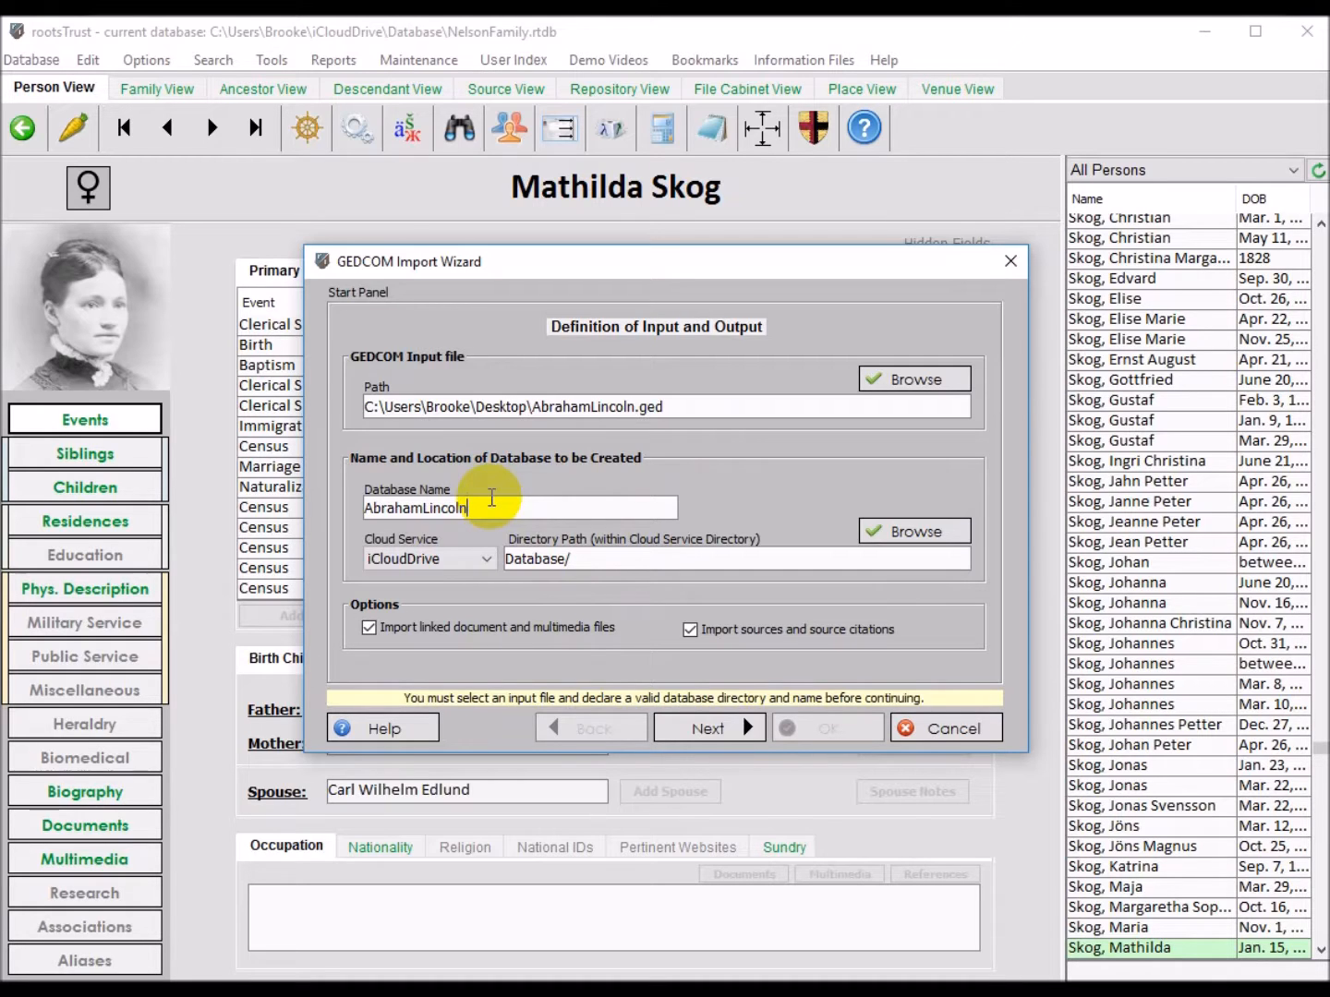
{"action": "type", "text": "2"}
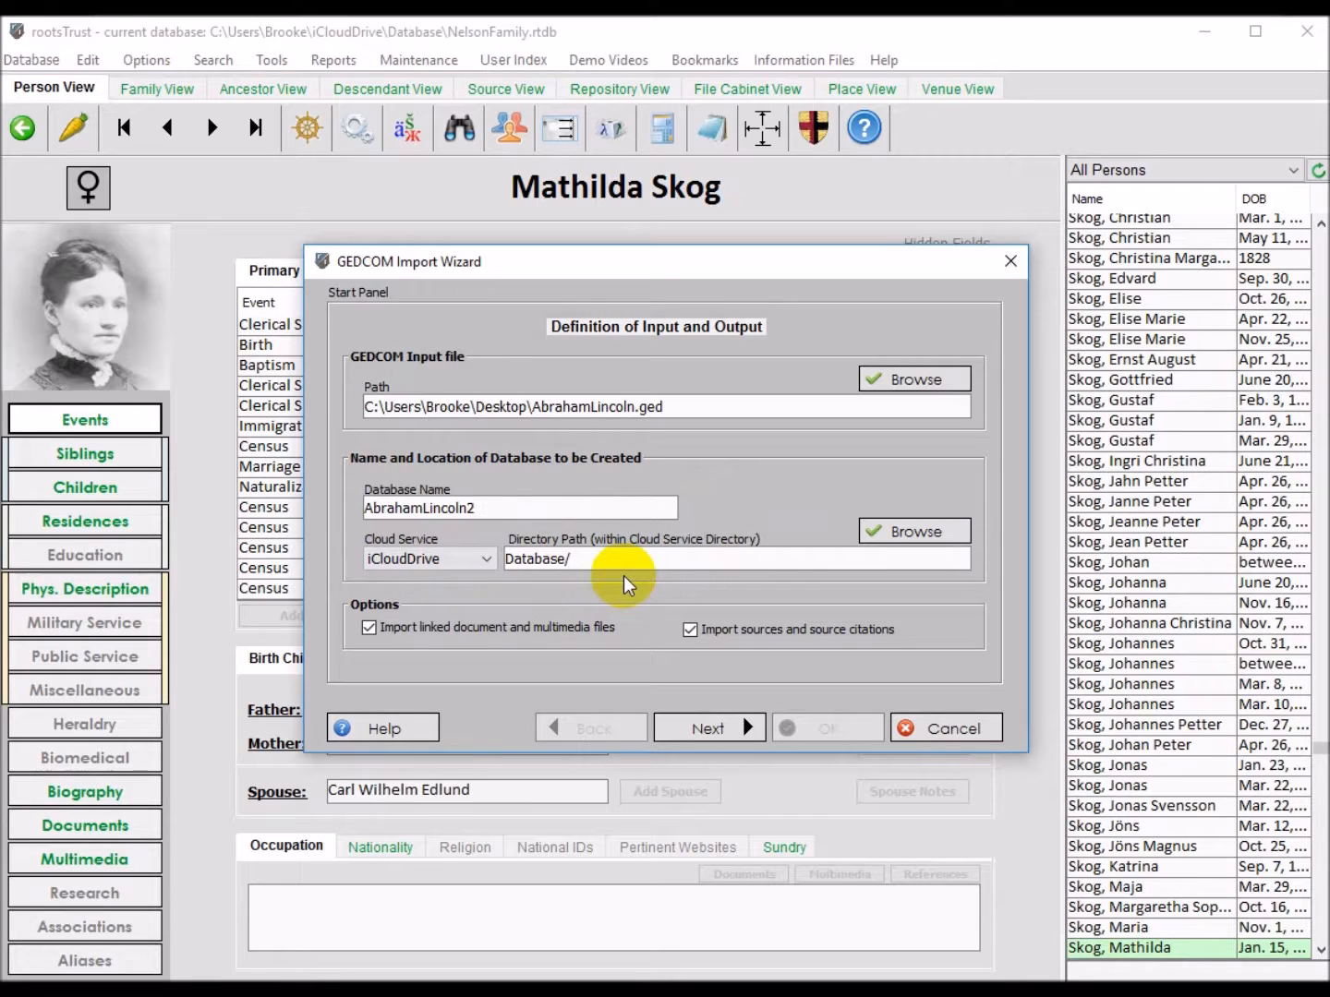
{"action": "left_click", "coordinate": [368, 629]}
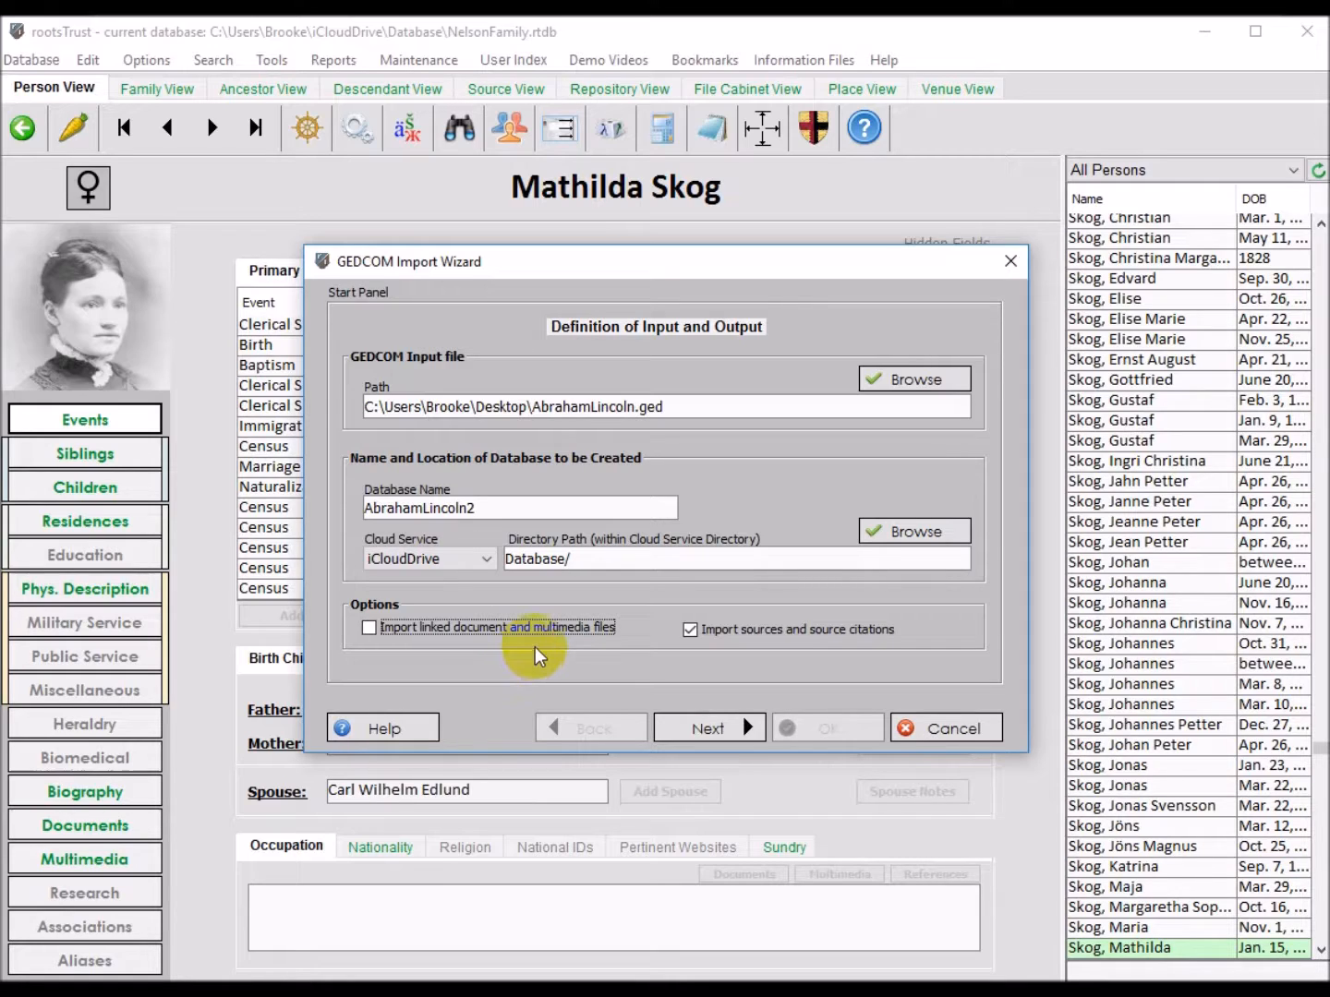
Run the GEDCOM import immediately without customization, and dismiss the progress window once it completes.
{"action": "left_click", "coordinate": [721, 727]}
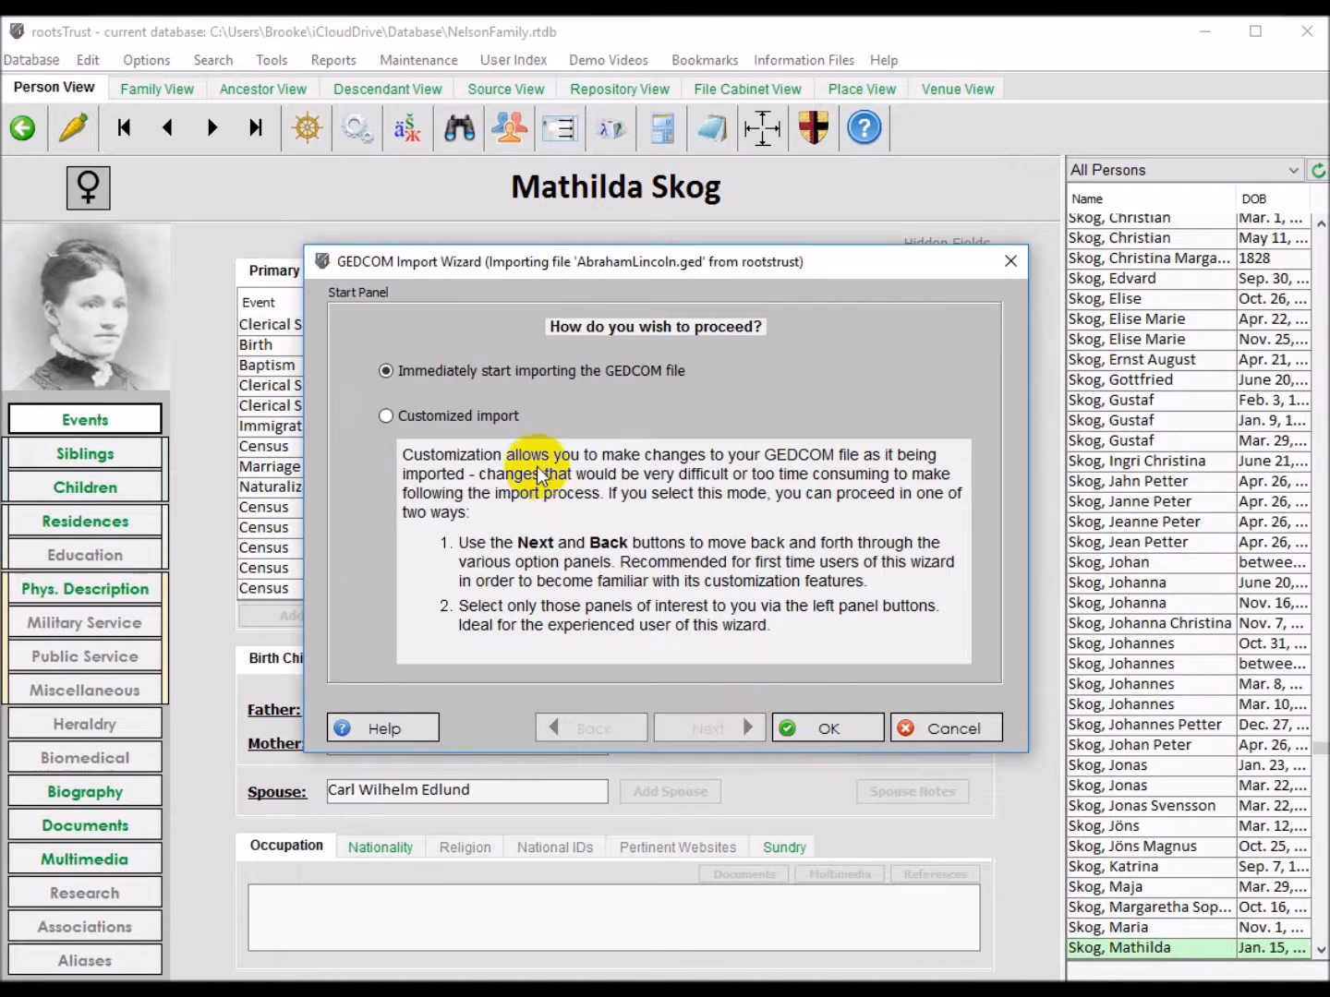
{"action": "left_click", "coordinate": [824, 736]}
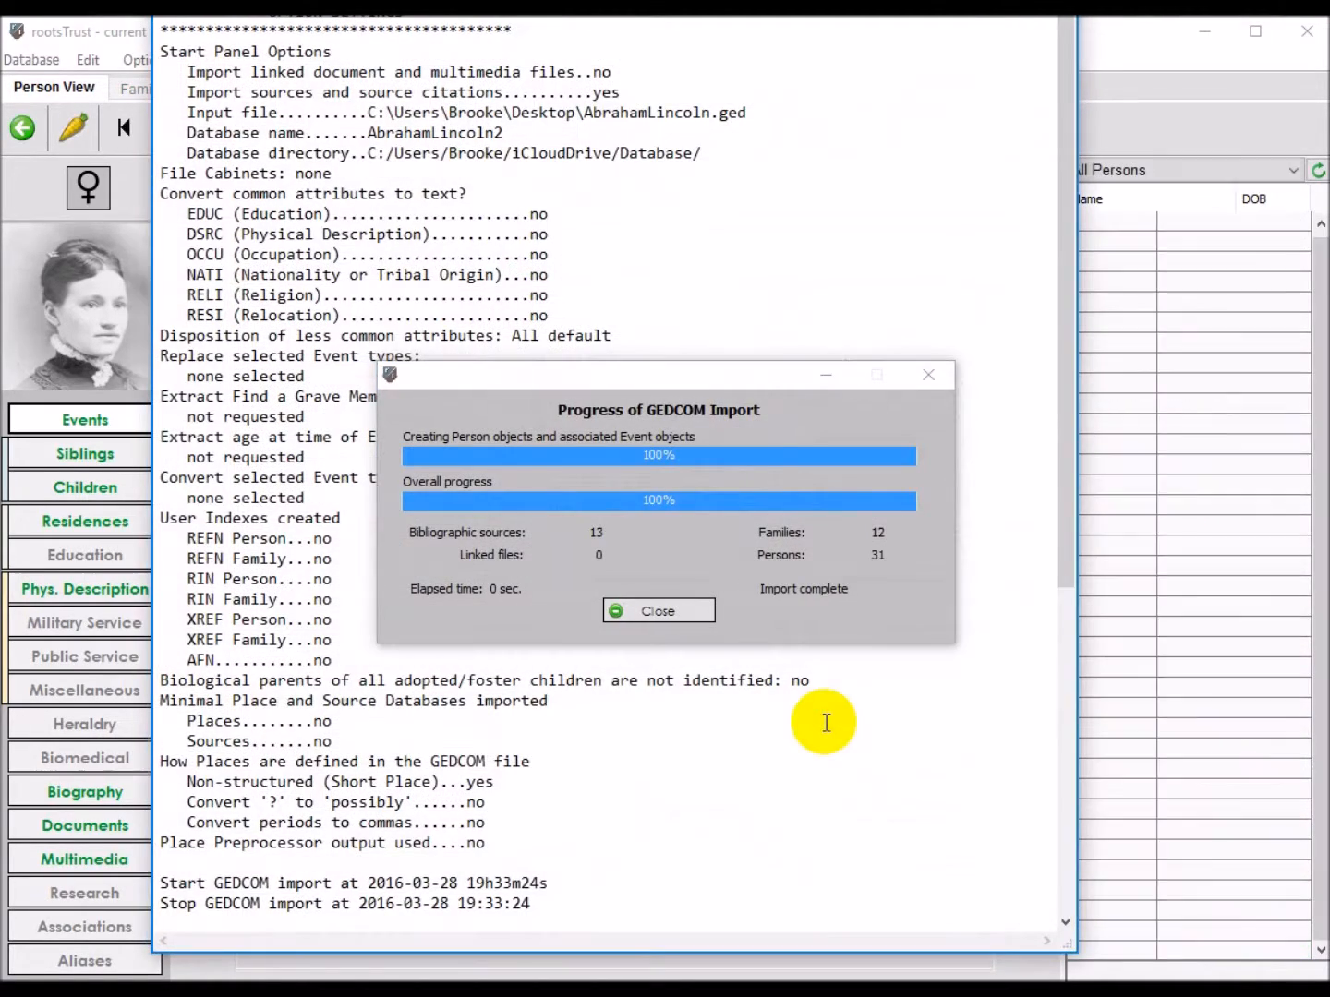
{"action": "left_click", "coordinate": [692, 609]}
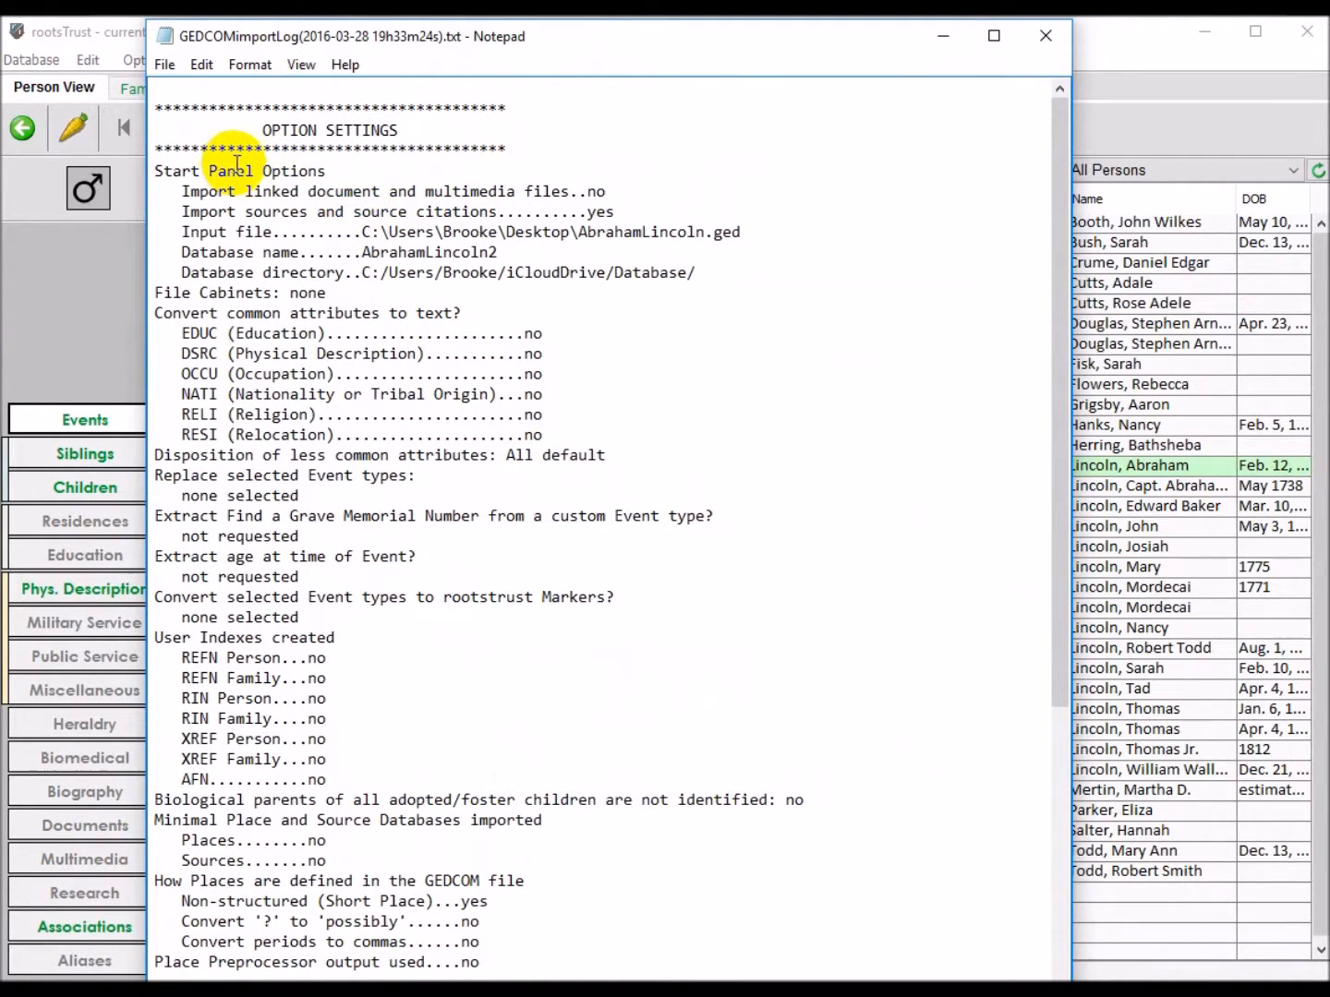
Review the import log's option settings, statistics and custom event types, and close the log.
{"action": "scroll", "coordinate": [341, 384], "scroll_direction": "down", "scroll_amount": 4}
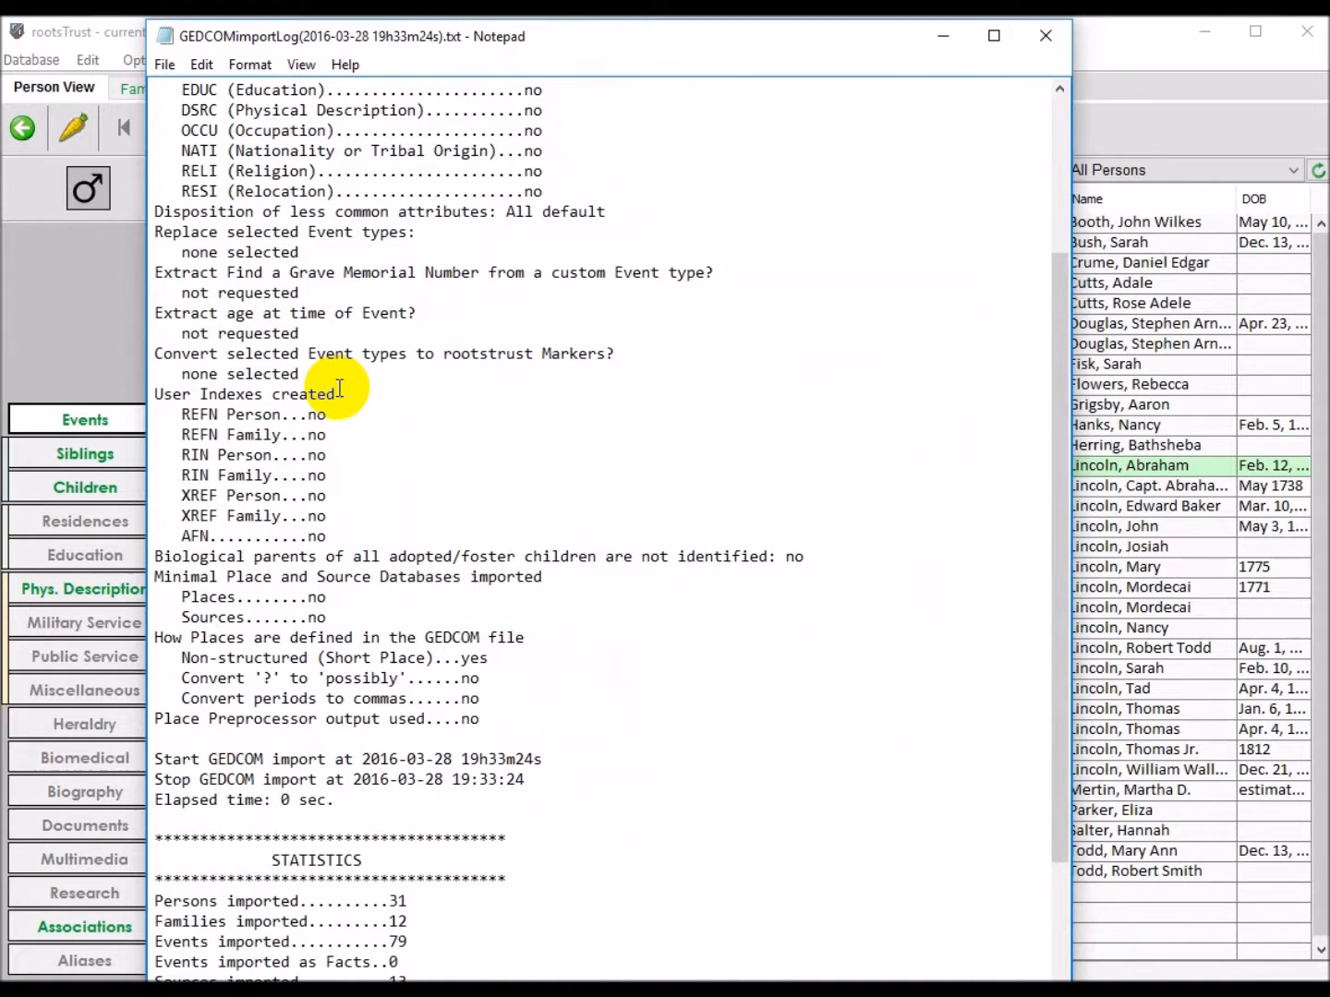
{"action": "scroll", "coordinate": [337, 383], "scroll_direction": "down", "scroll_amount": 4}
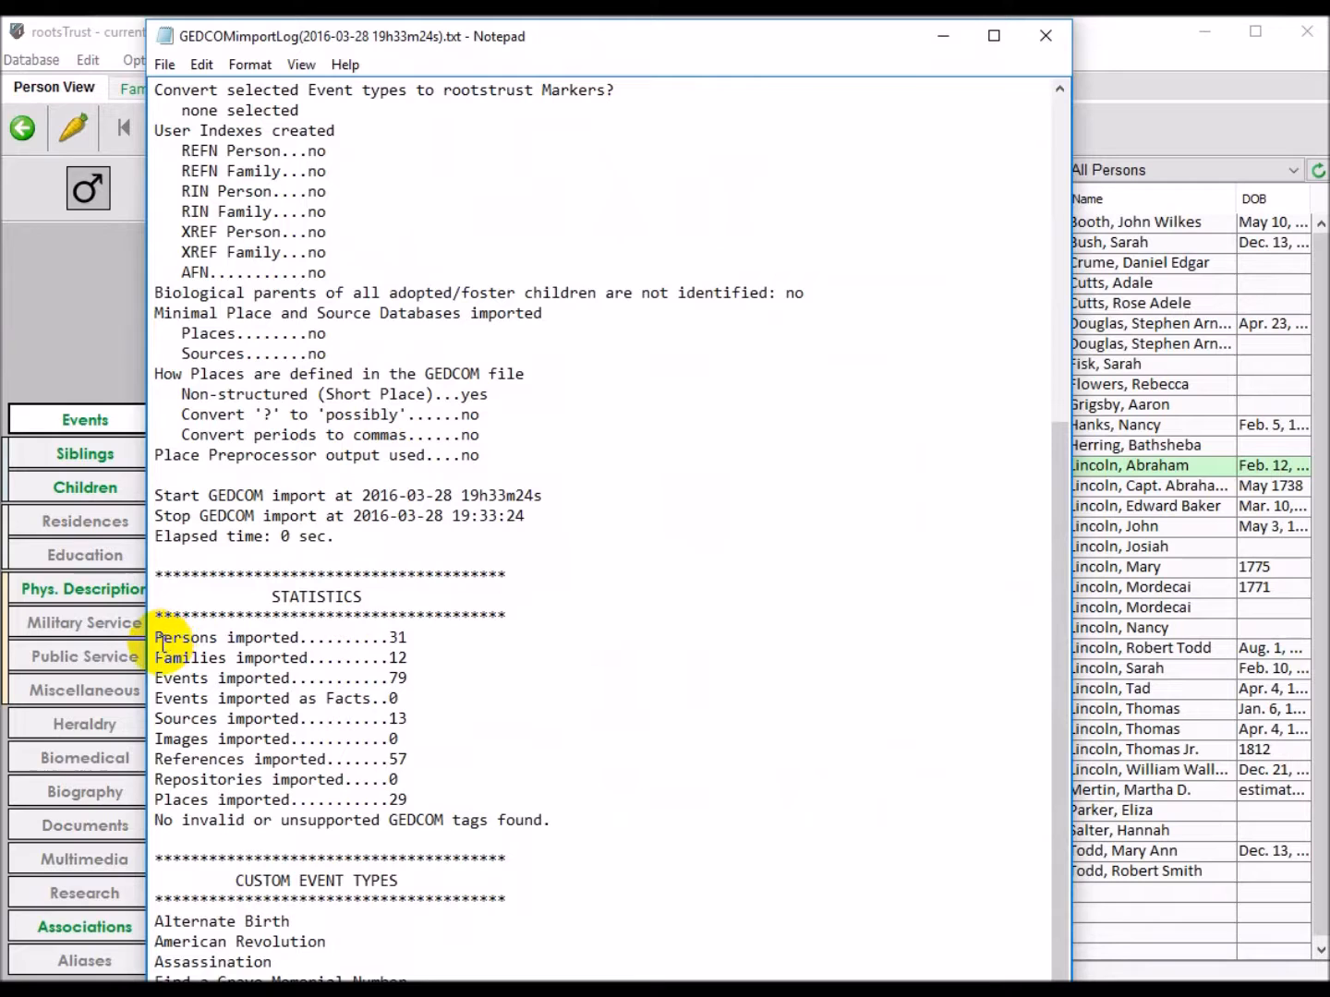
{"action": "left_click_drag", "start_coordinate": [155, 639], "coordinate": [431, 793]}
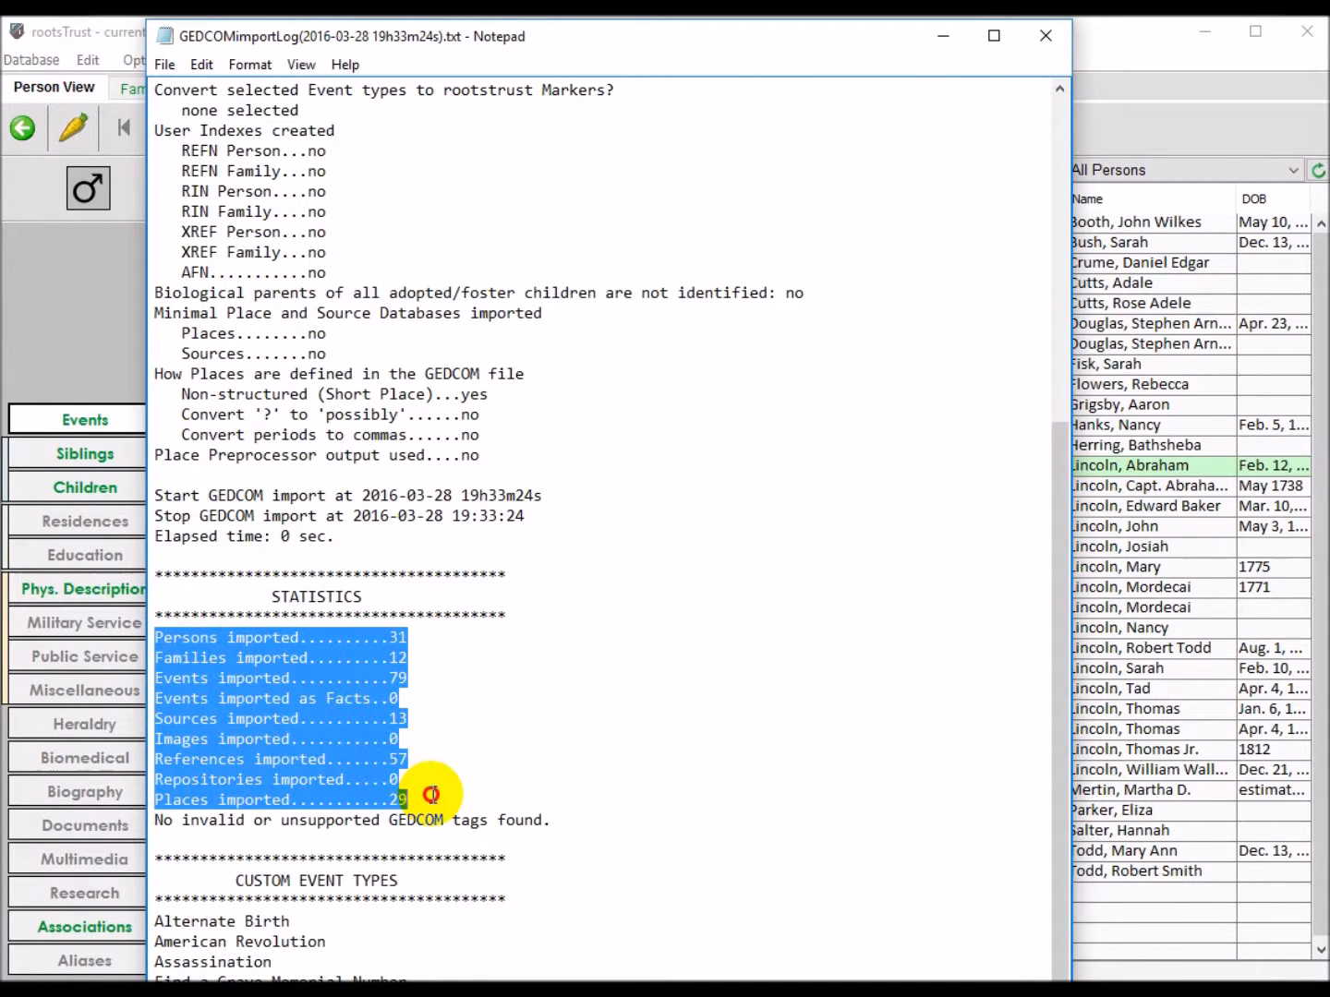
{"action": "left_click_drag", "start_coordinate": [628, 31], "coordinate": [634, 0]}
{"action": "left_click_drag", "start_coordinate": [426, 819], "coordinate": [135, 782]}
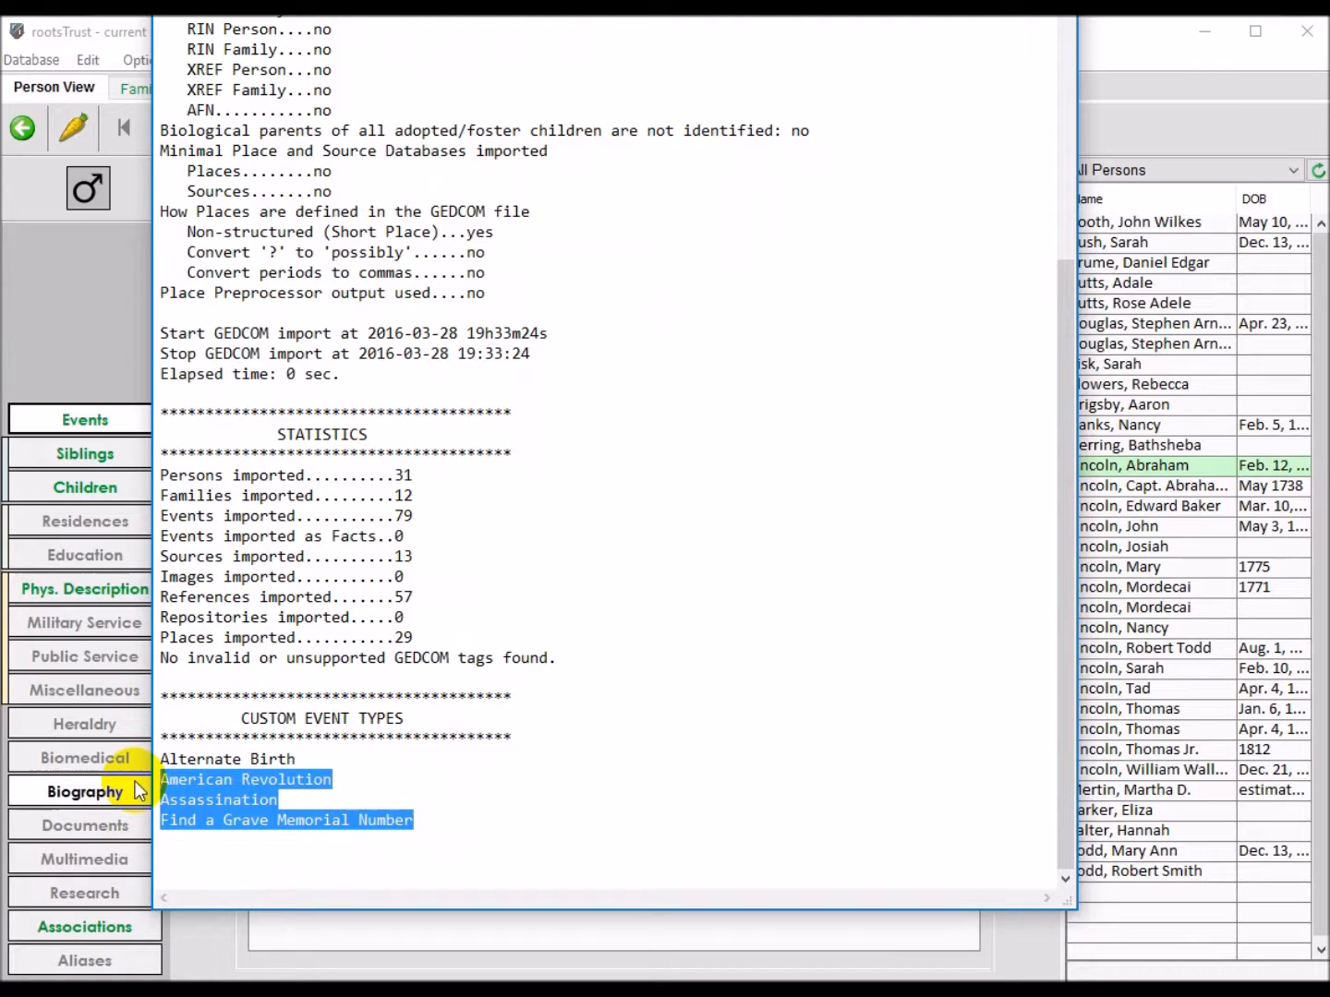
{"action": "left_click", "coordinate": [369, 792]}
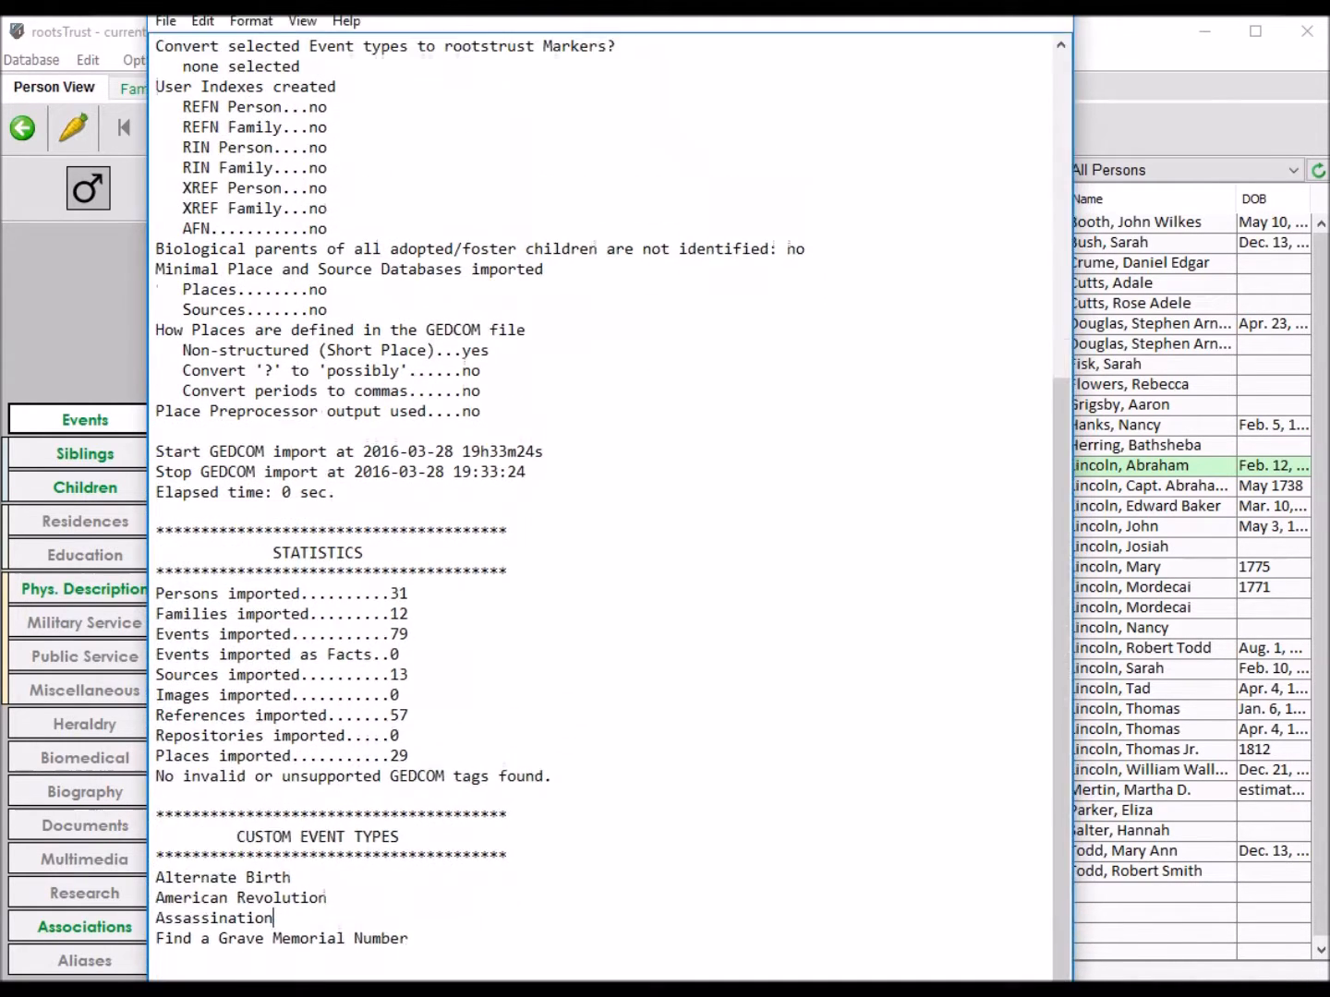
{"action": "scroll", "coordinate": [445, 504], "scroll_direction": "up", "scroll_amount": 12}
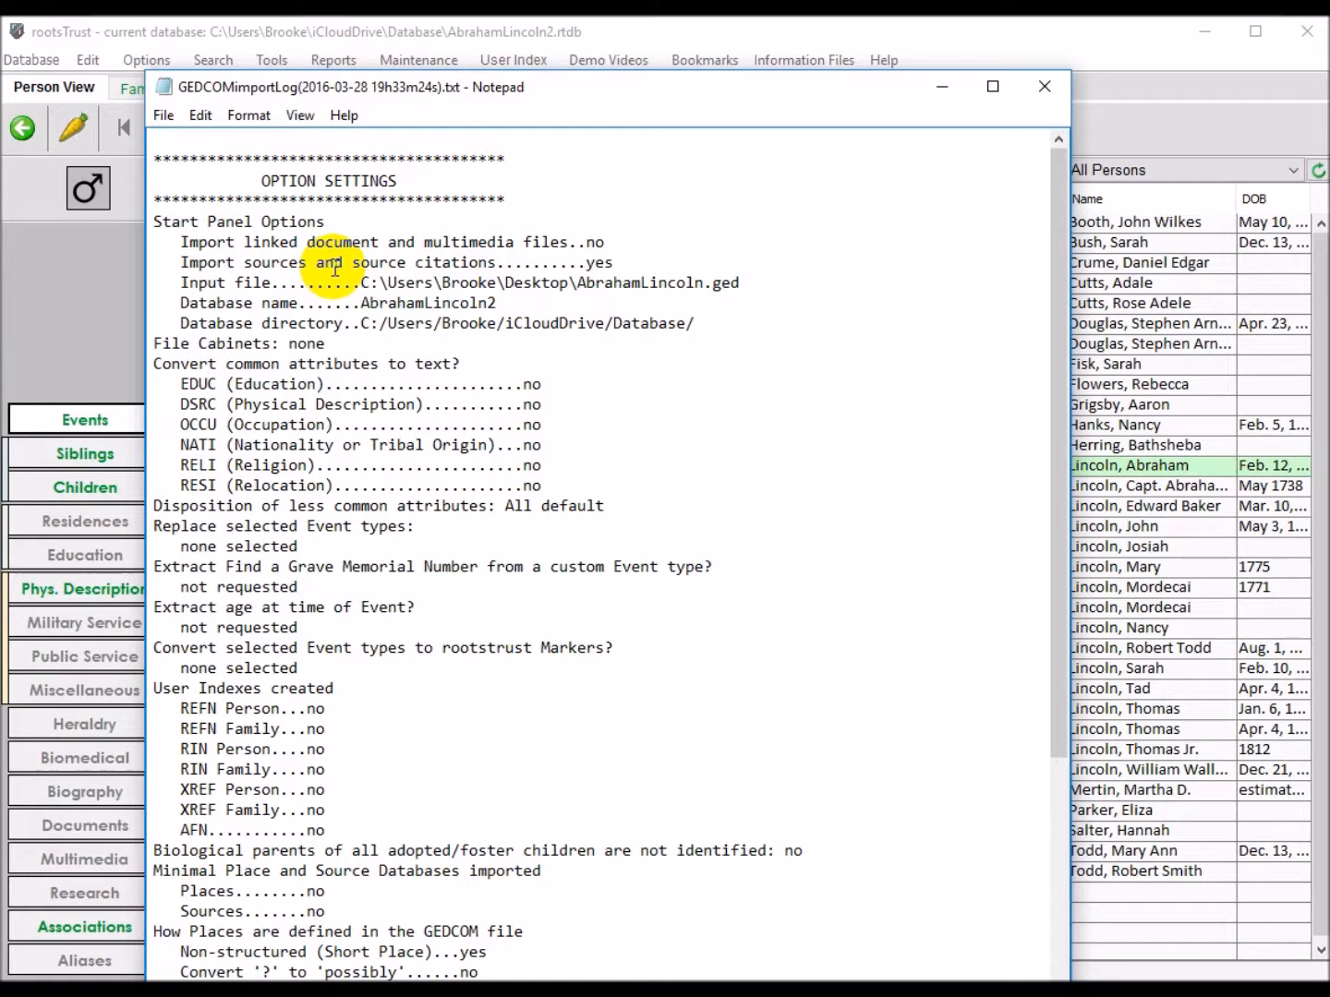
{"action": "left_click", "coordinate": [1043, 89]}
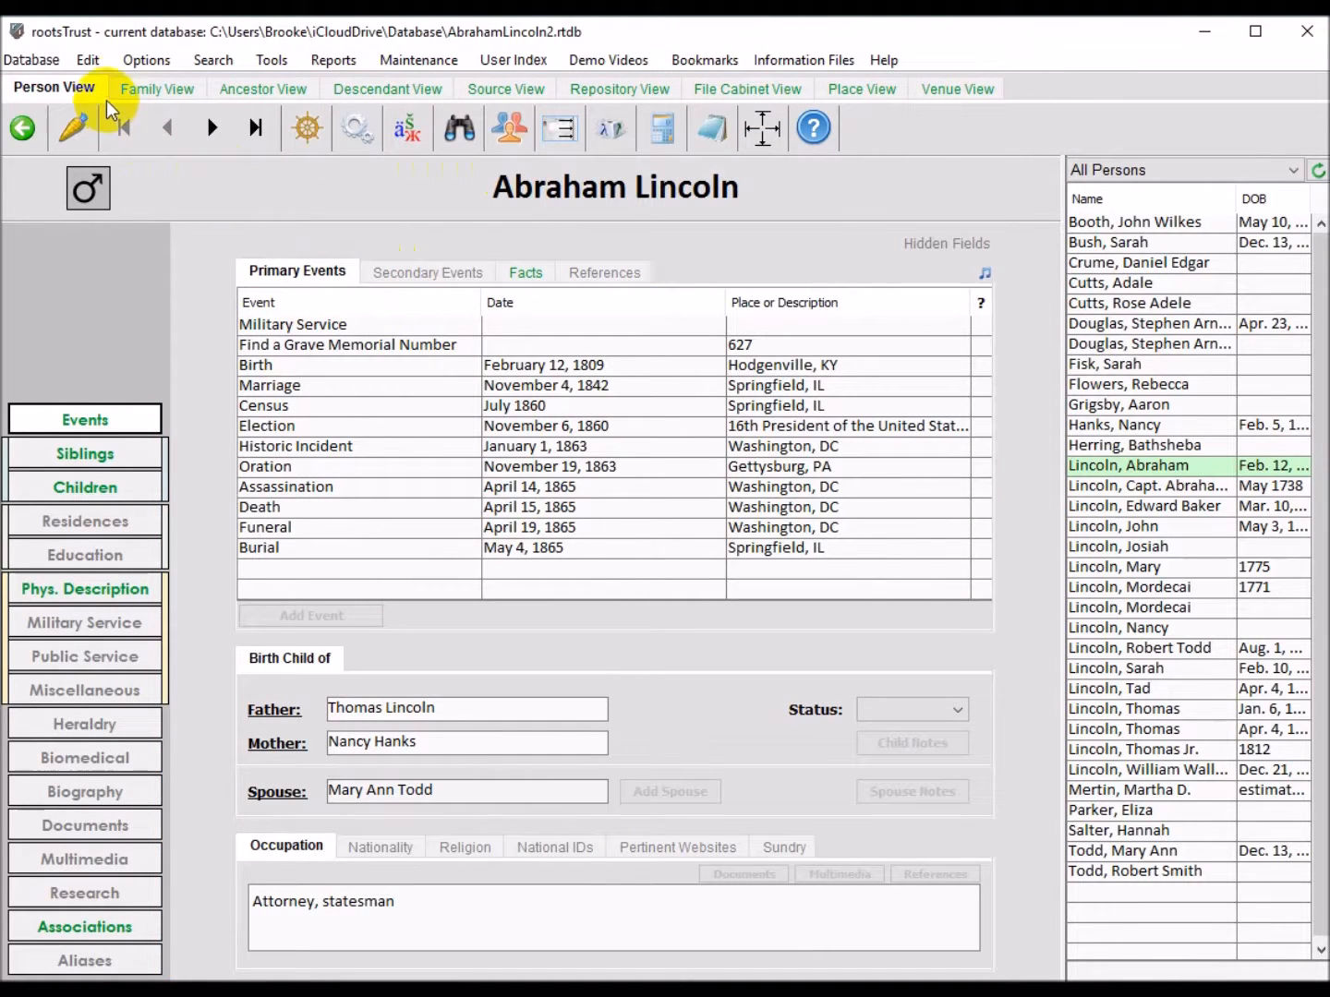
Start another GEDCOM import of AbrahamLincoln.ged from the Desktop, naming the database AbrahamLincoln3.
{"action": "left_click", "coordinate": [33, 61]}
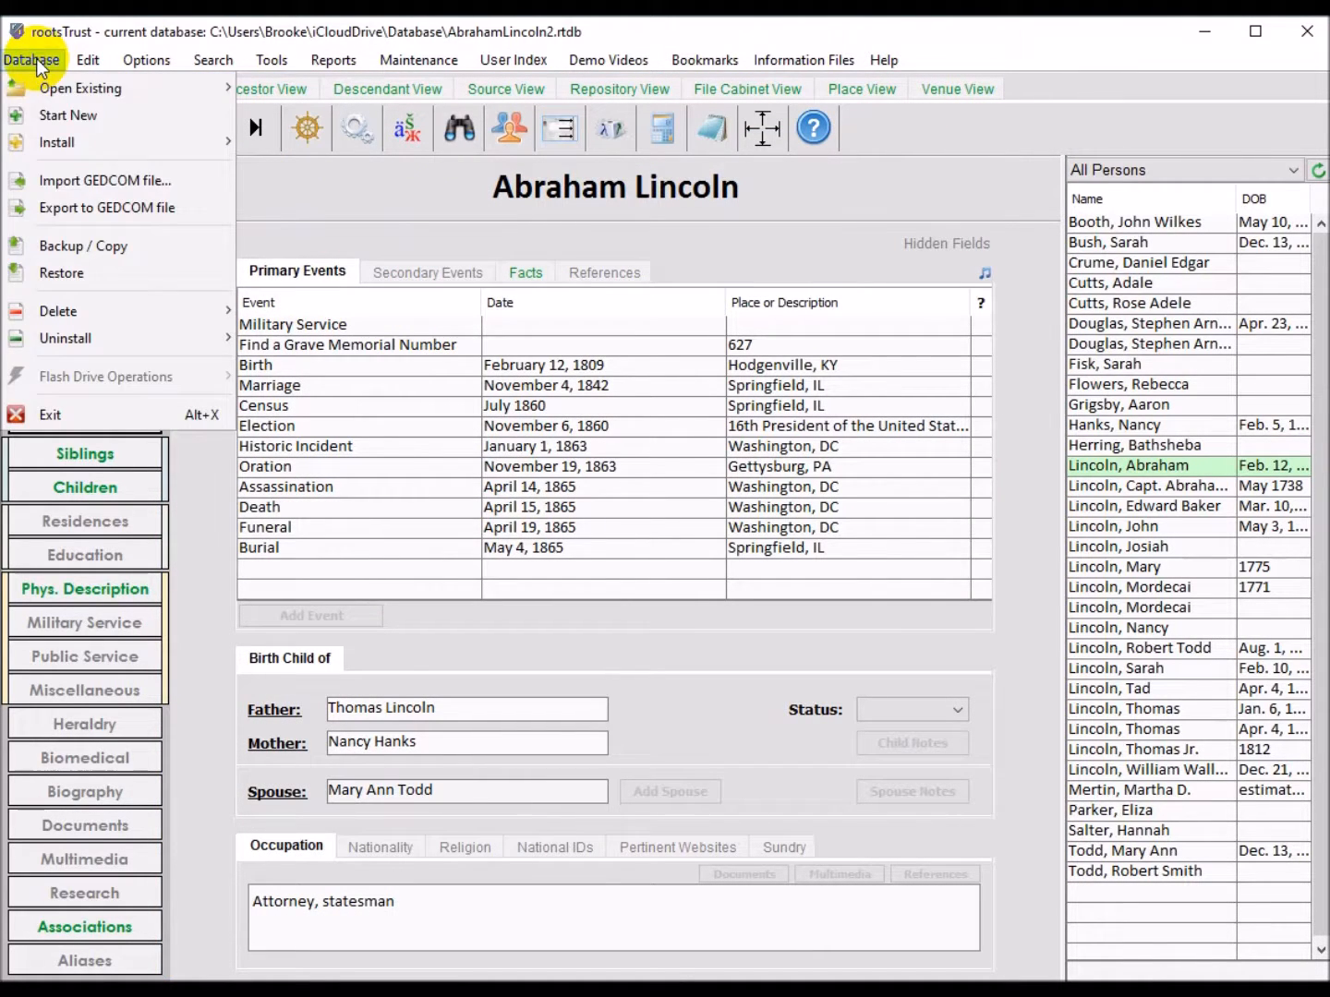
{"action": "left_click", "coordinate": [101, 180]}
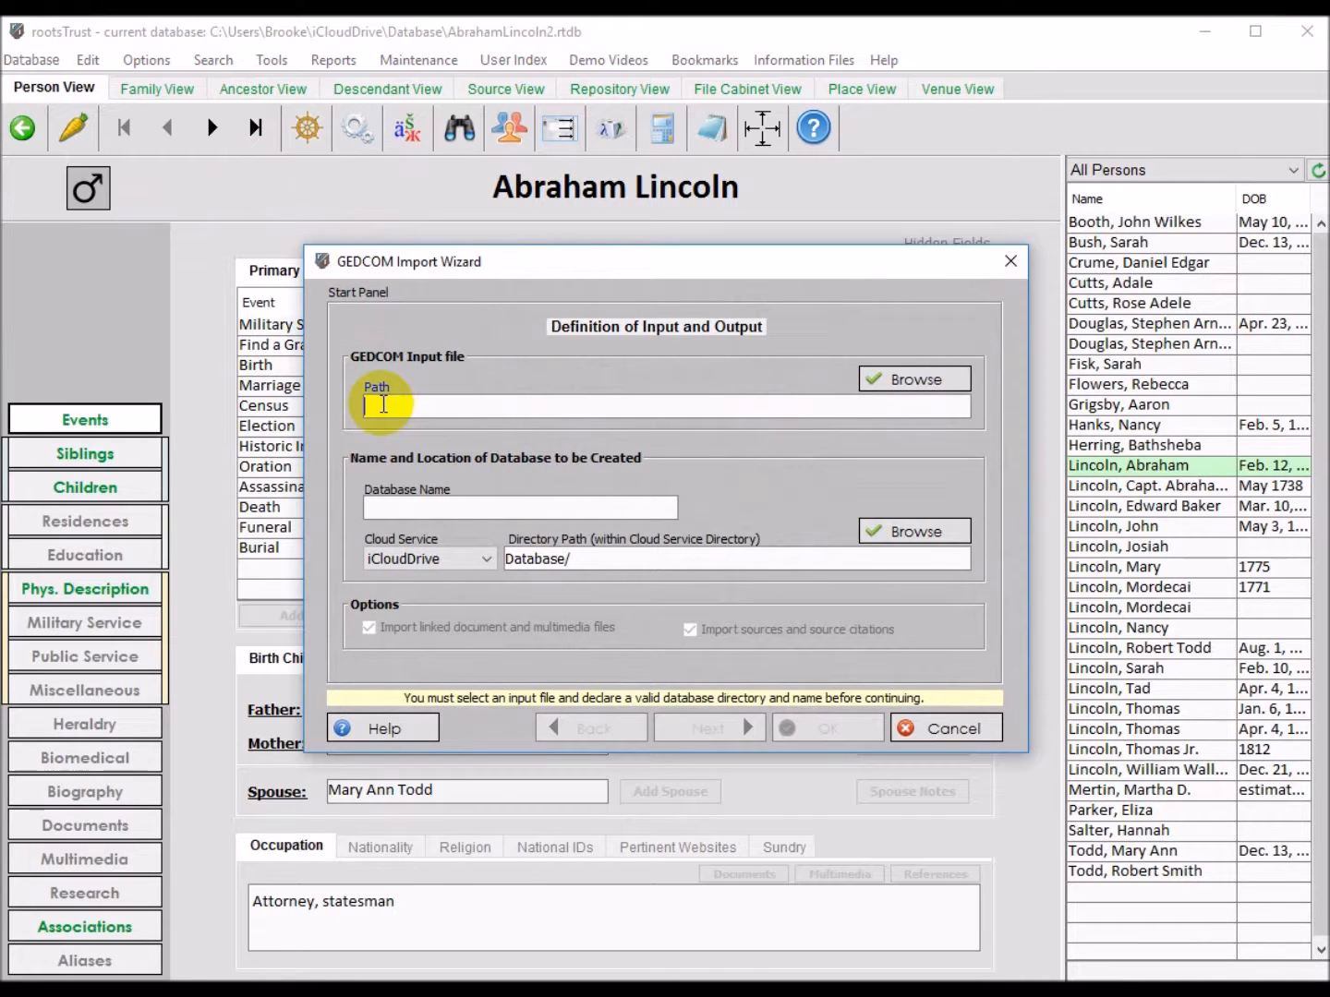
{"action": "left_click", "coordinate": [918, 380]}
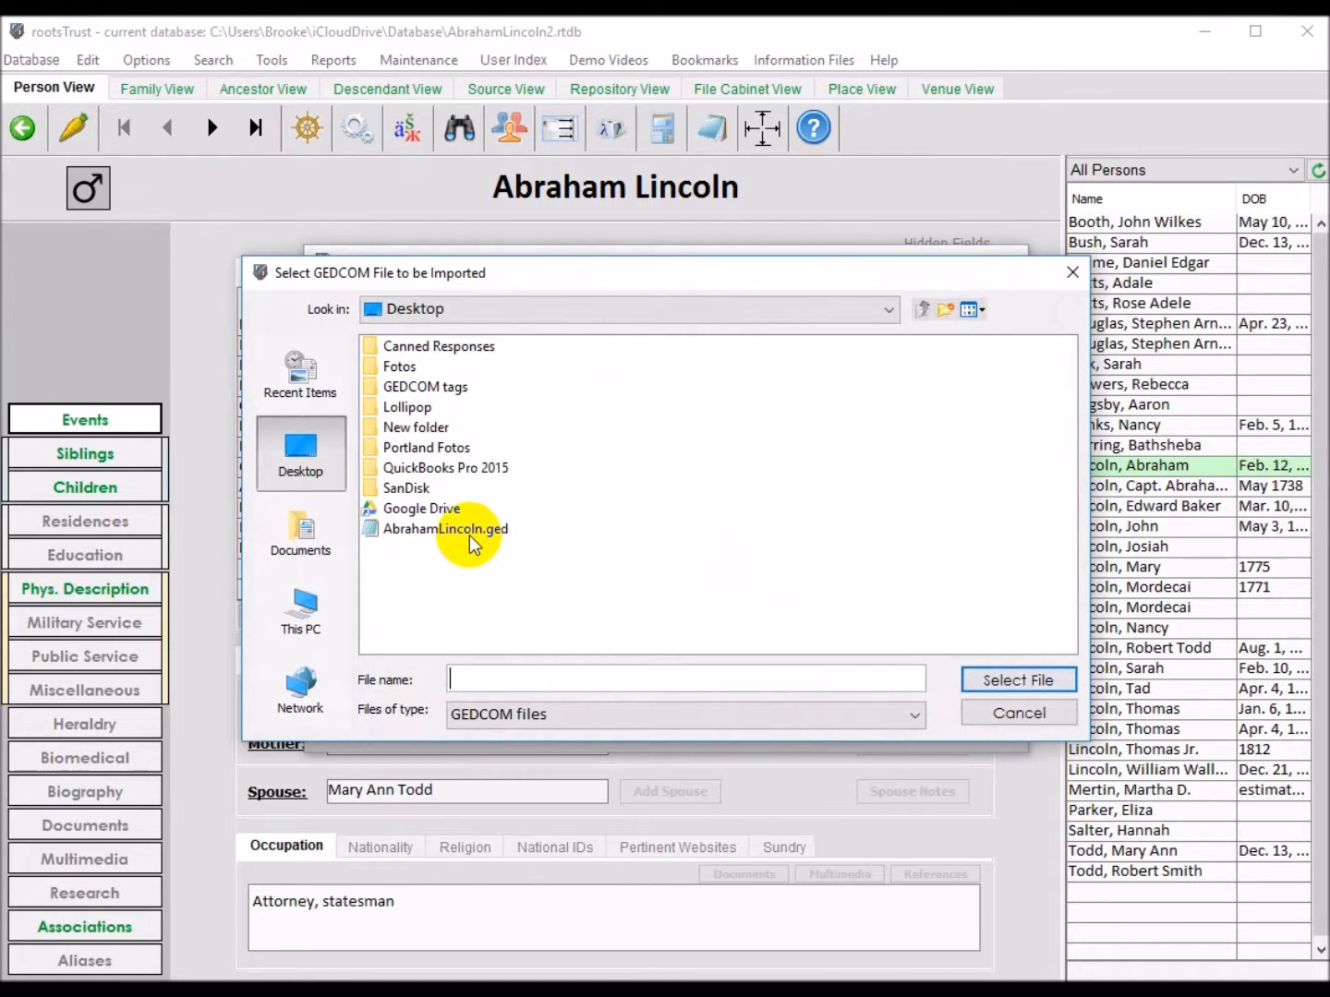
{"action": "left_click", "coordinate": [470, 535]}
{"action": "left_click", "coordinate": [997, 686]}
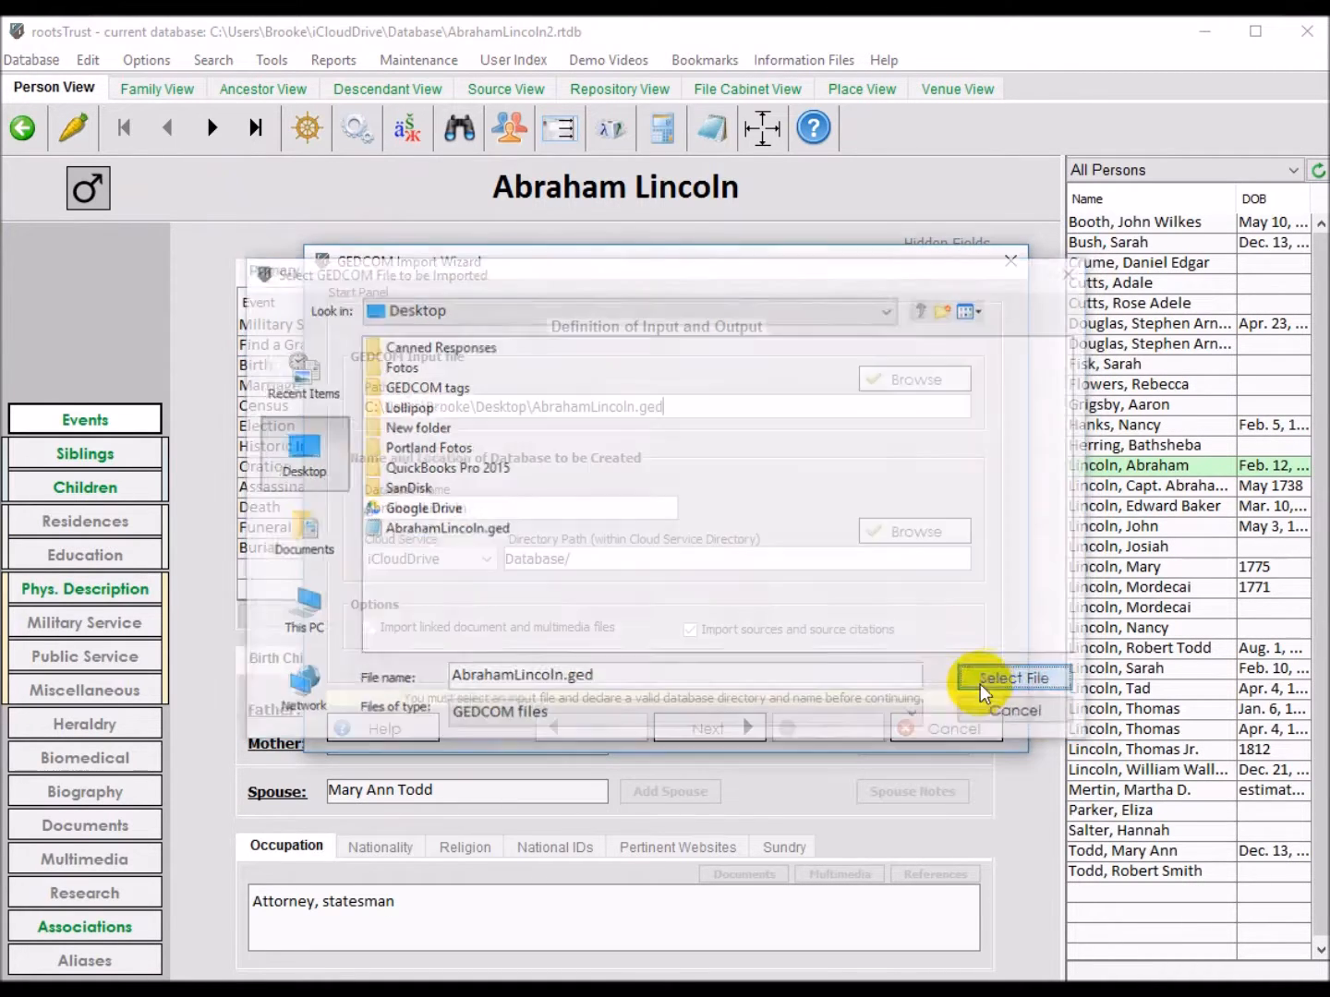
{"action": "left_click", "coordinate": [470, 505]}
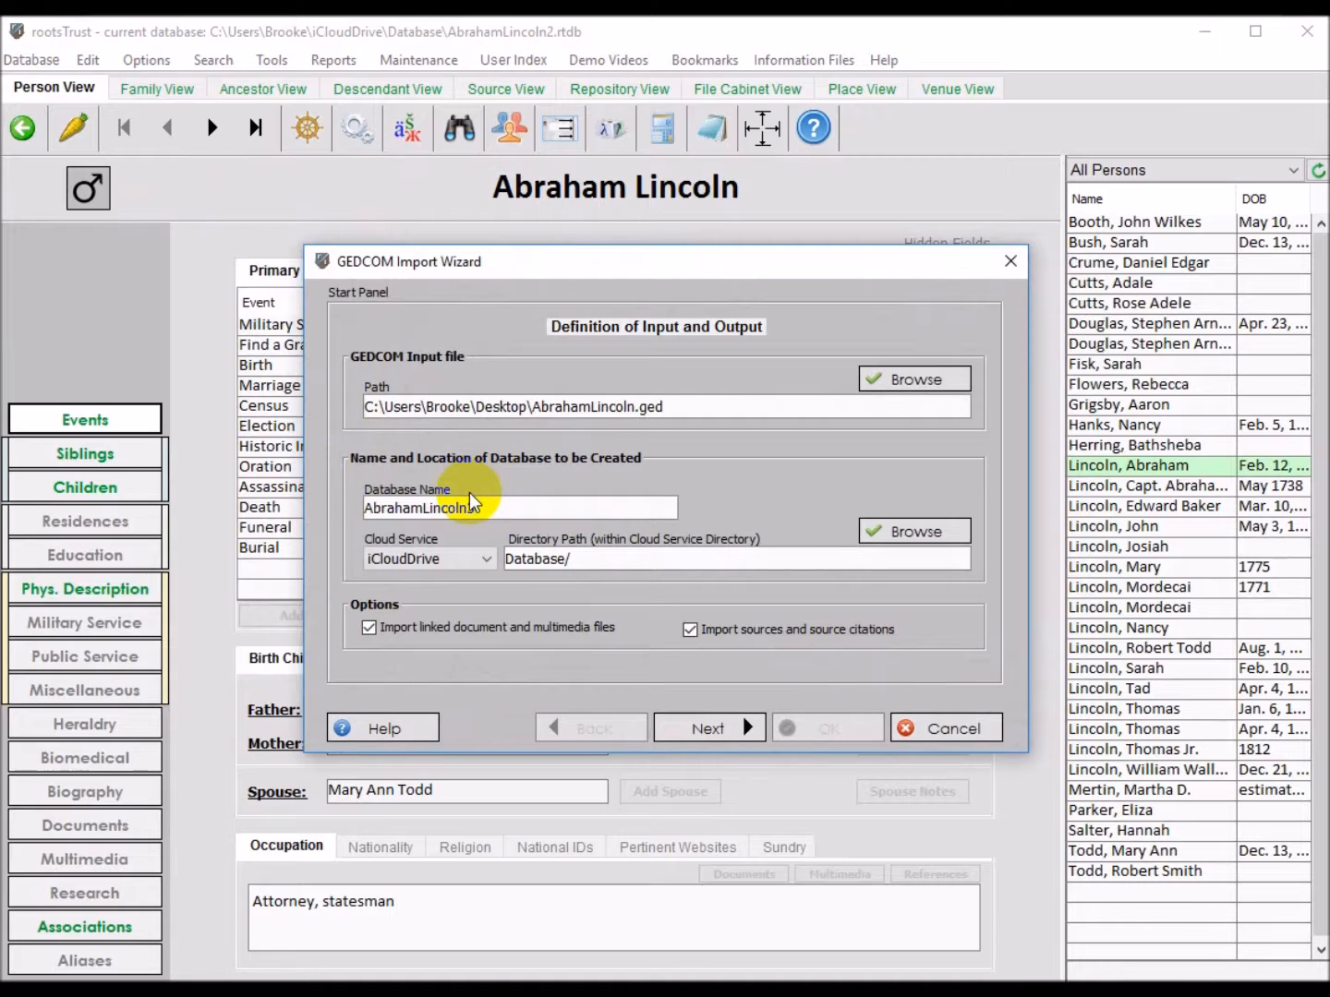
{"action": "type", "text": "3"}
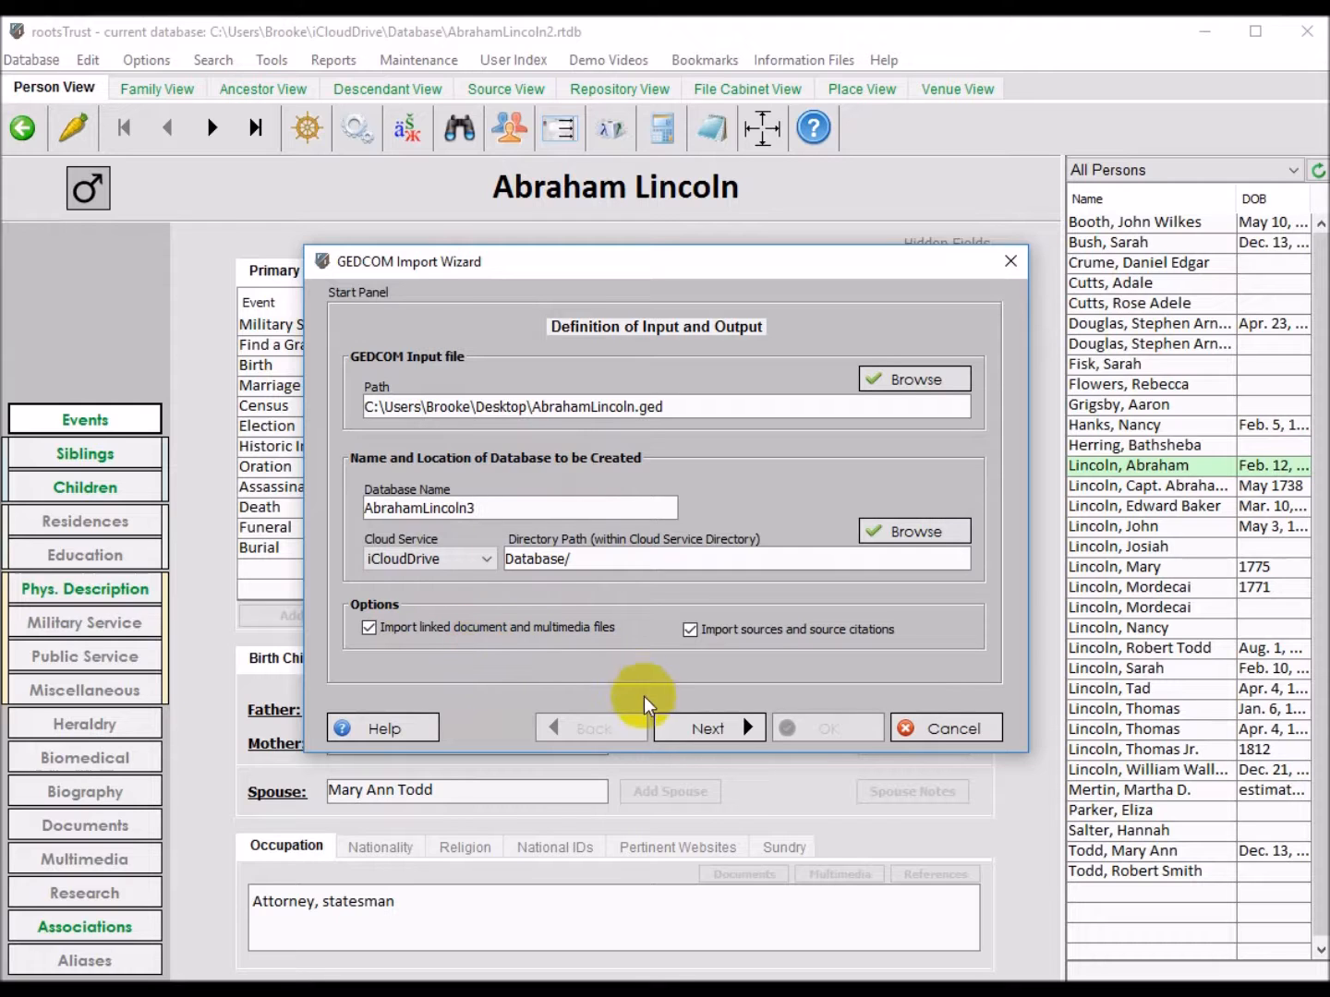
Proceed past the File Cabinet instructions to the candidate selection, and widen the wizard window to show the full paths.
{"action": "left_click", "coordinate": [679, 728]}
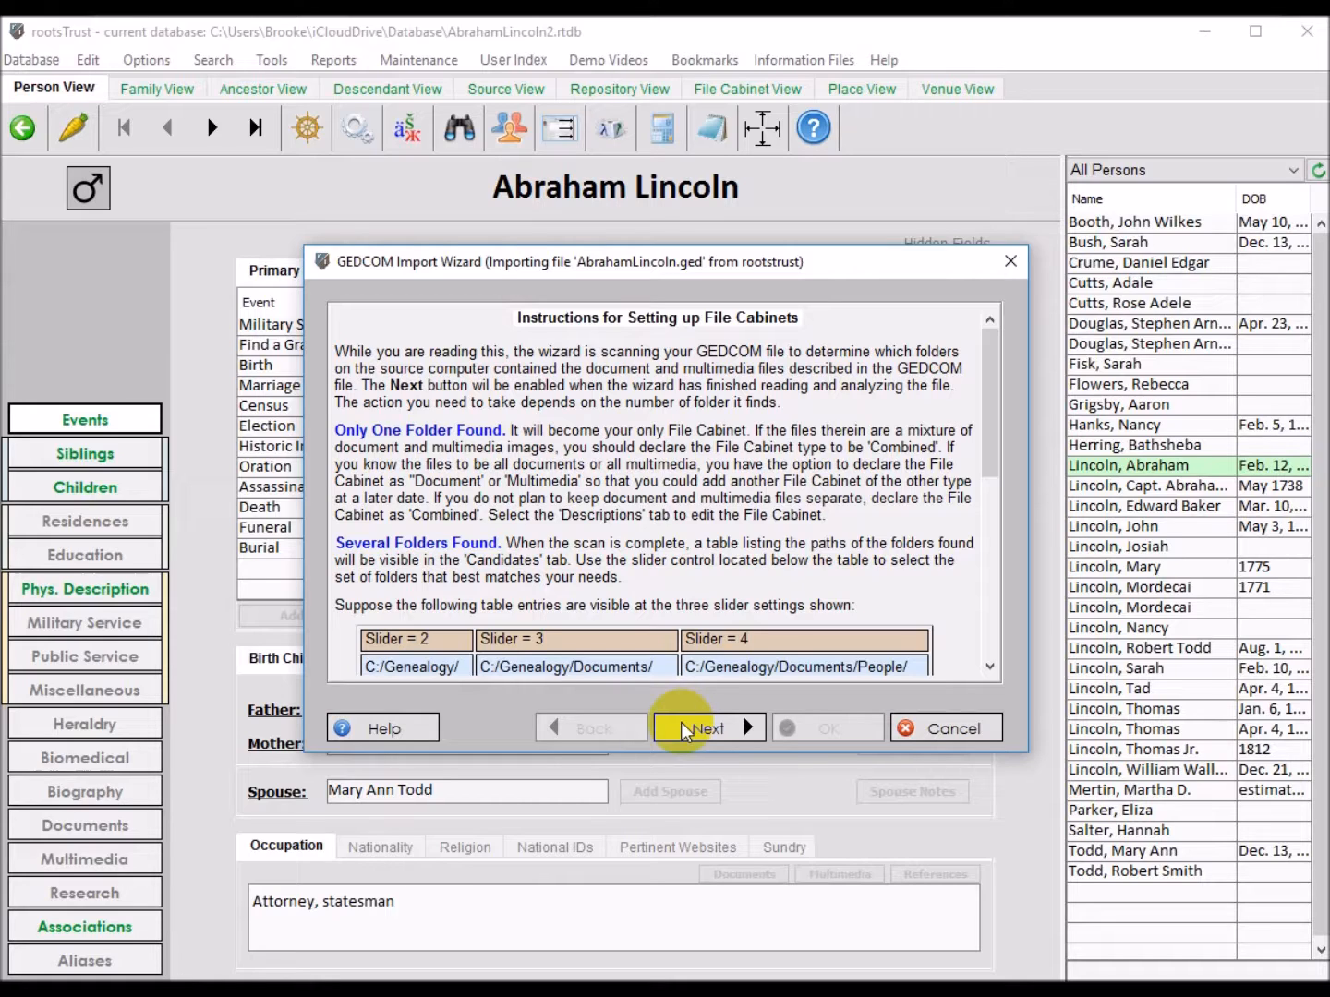
{"action": "left_click", "coordinate": [707, 735]}
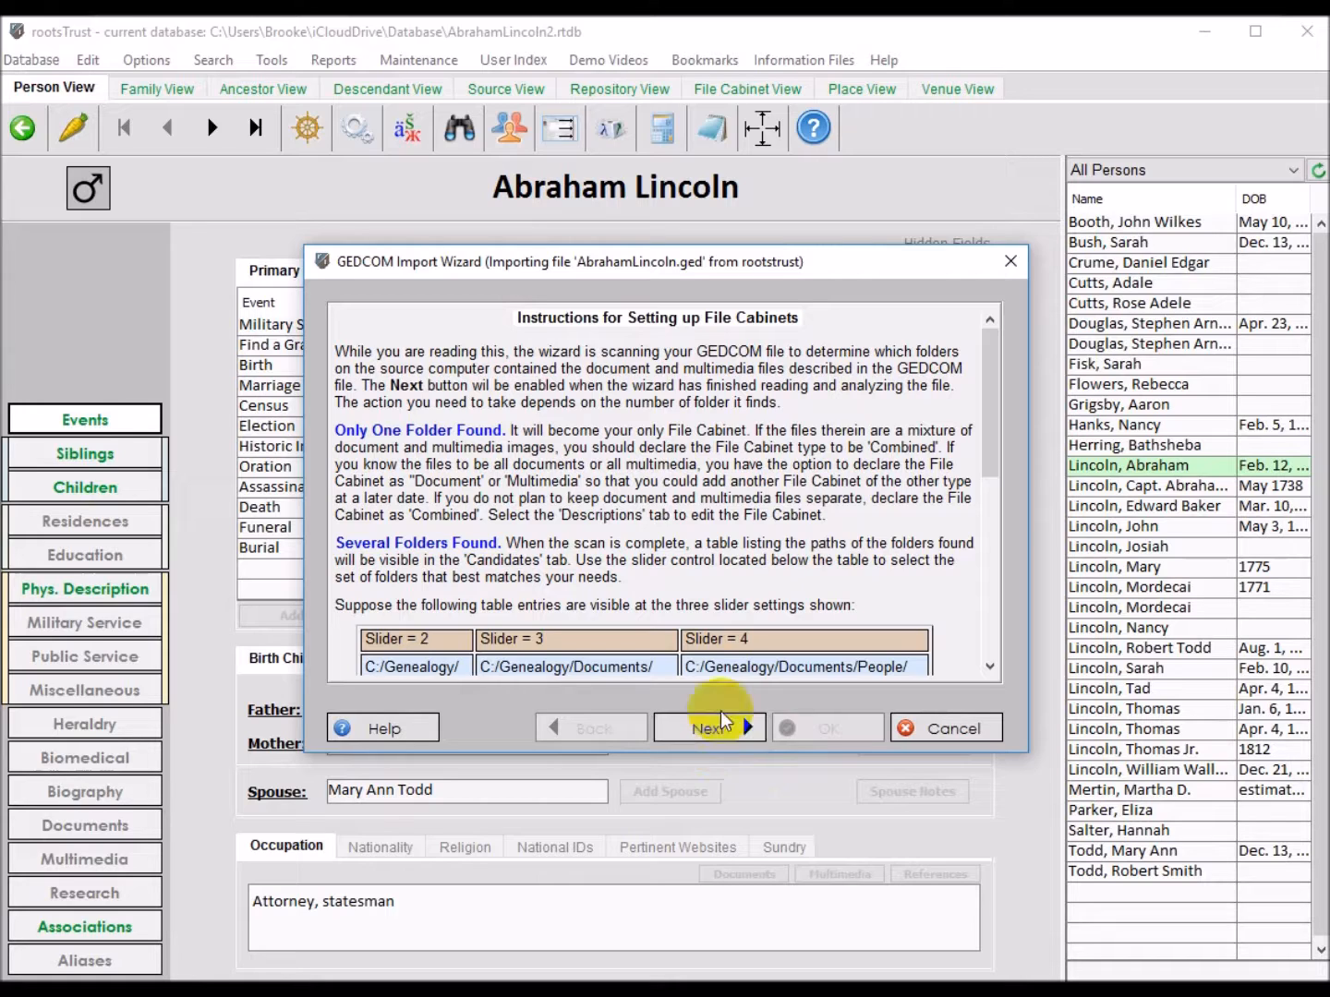
{"action": "left_click_drag", "start_coordinate": [979, 430], "coordinate": [992, 473]}
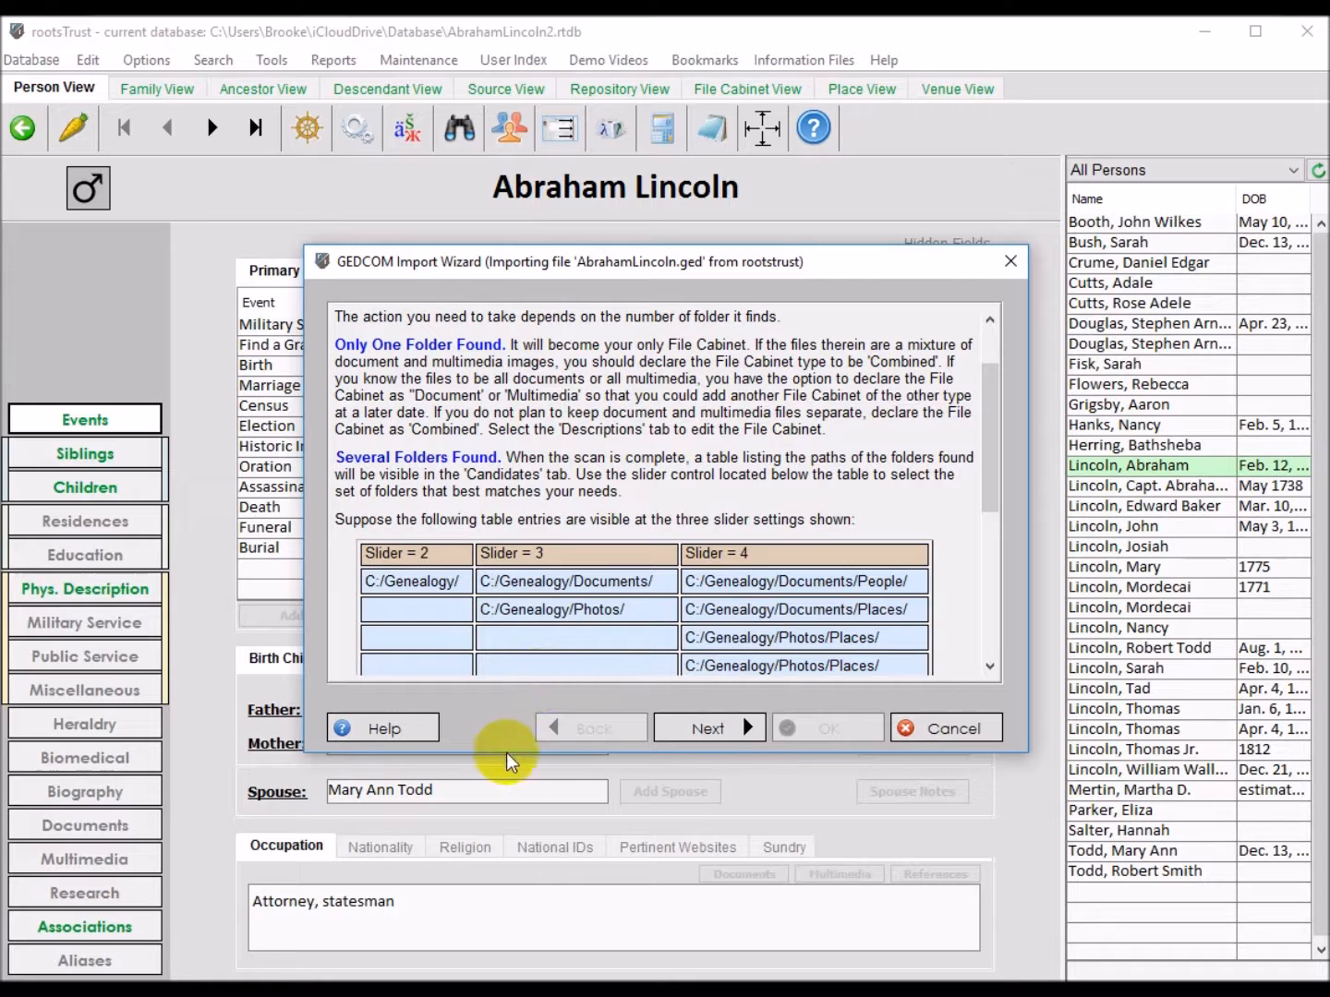
{"action": "left_click", "coordinate": [700, 728]}
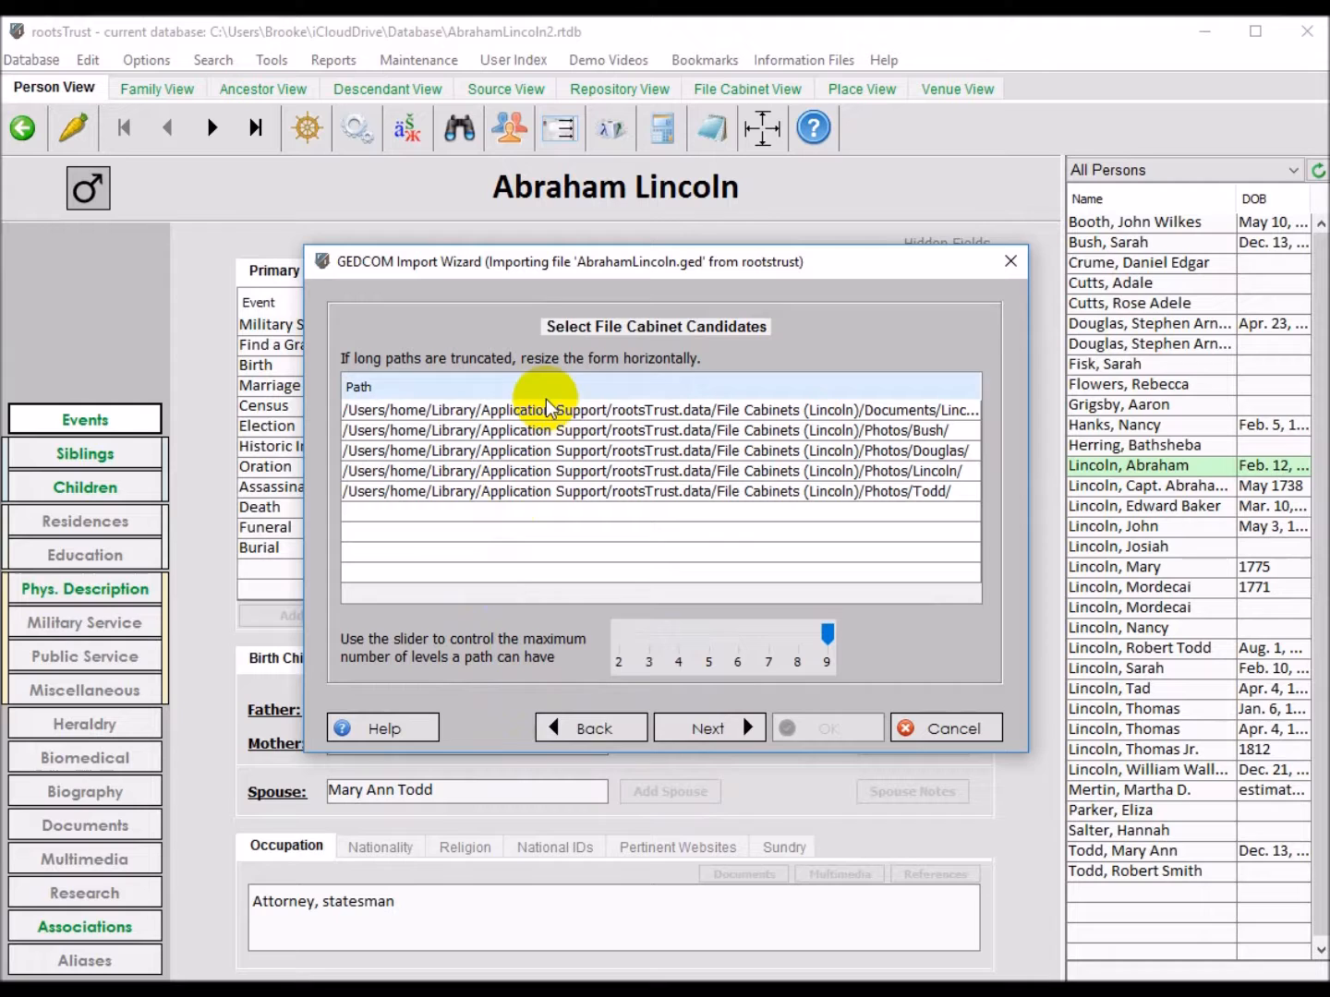
{"action": "left_click_drag", "start_coordinate": [559, 262], "coordinate": [382, 260]}
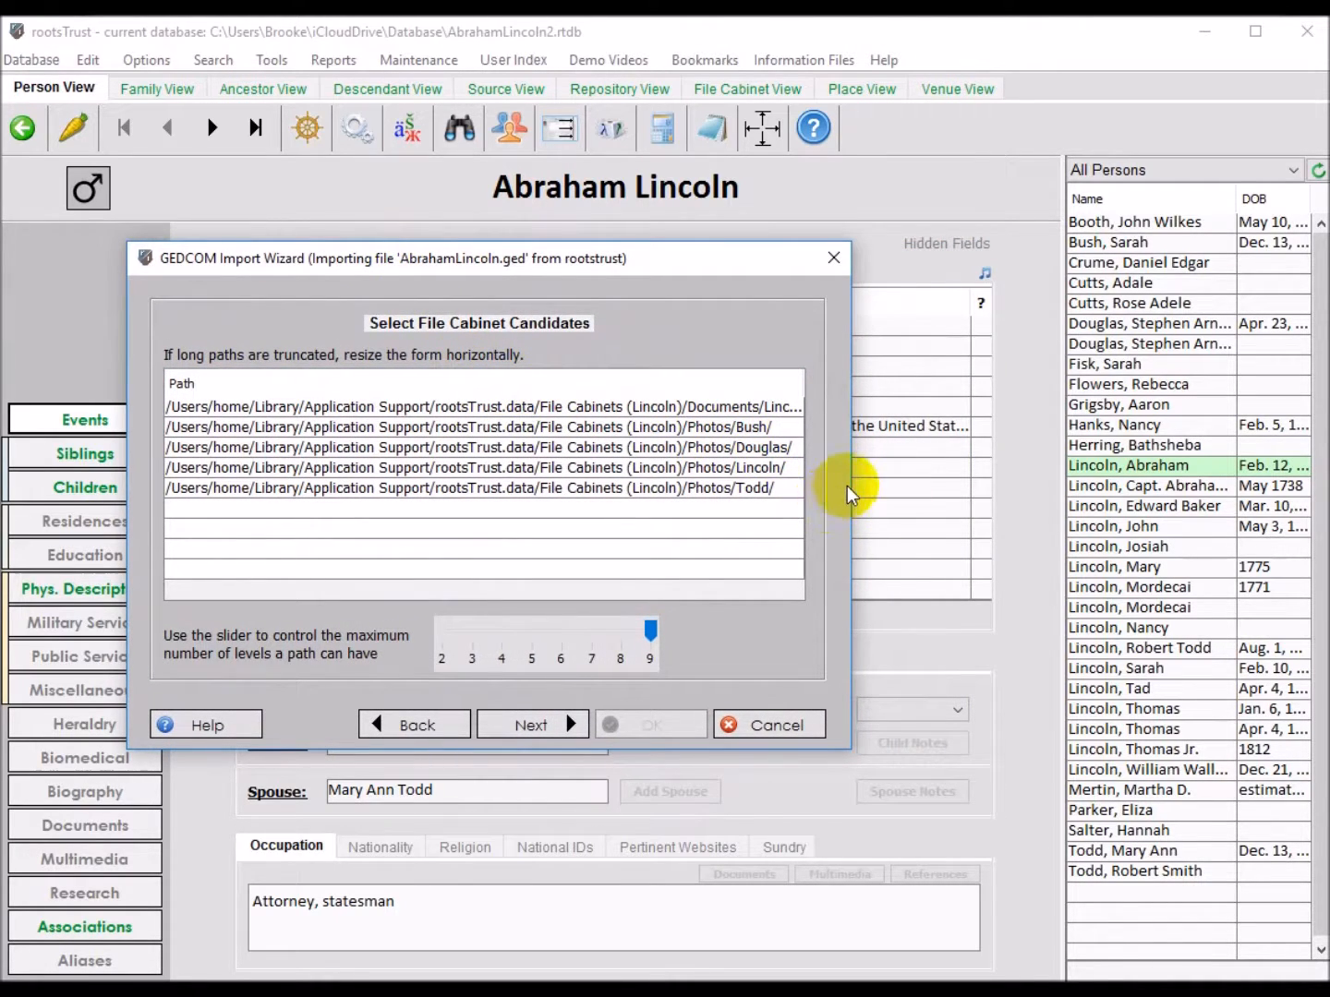
{"action": "left_click_drag", "start_coordinate": [853, 481], "coordinate": [1191, 481]}
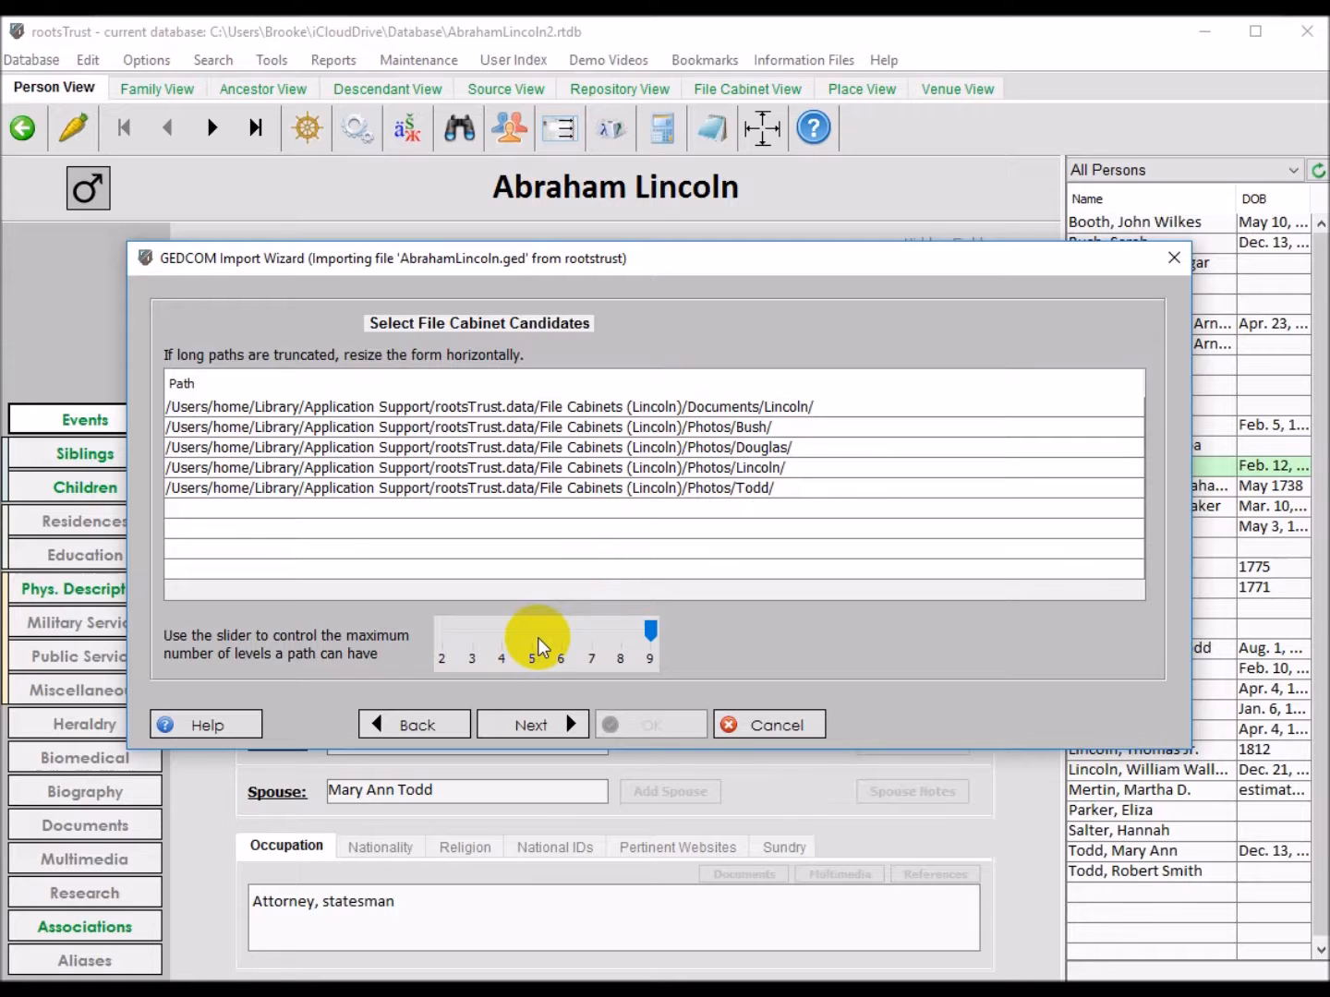
Try maximum path levels of 8 and 7 for the File Cabinet candidates, and settle on 8.
{"action": "left_click", "coordinate": [653, 630]}
{"action": "left_click_drag", "start_coordinate": [652, 630], "coordinate": [612, 631]}
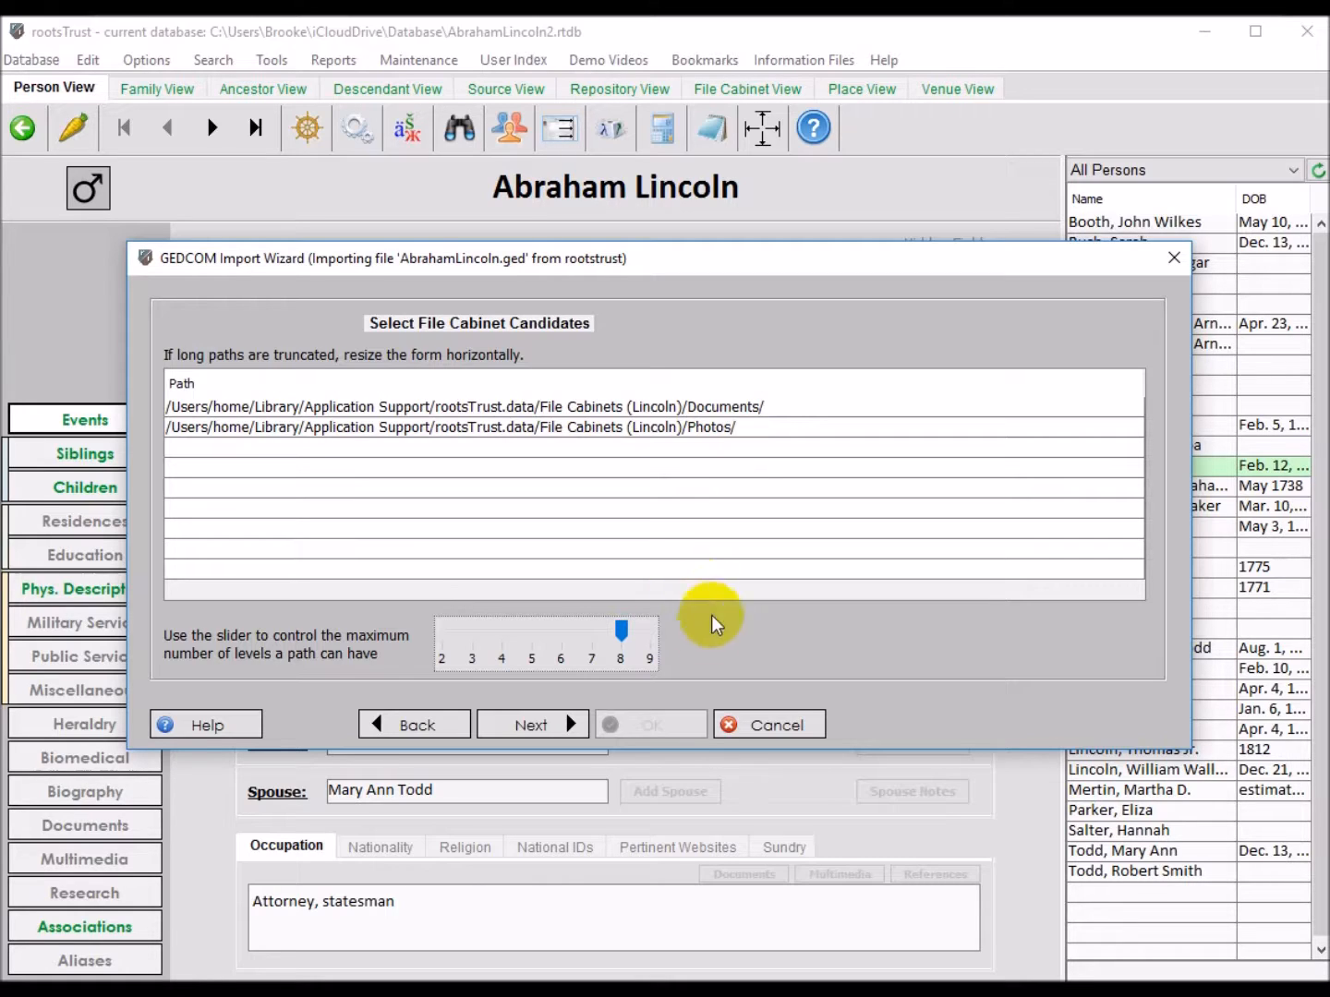
{"action": "left_click_drag", "start_coordinate": [628, 637], "coordinate": [594, 637]}
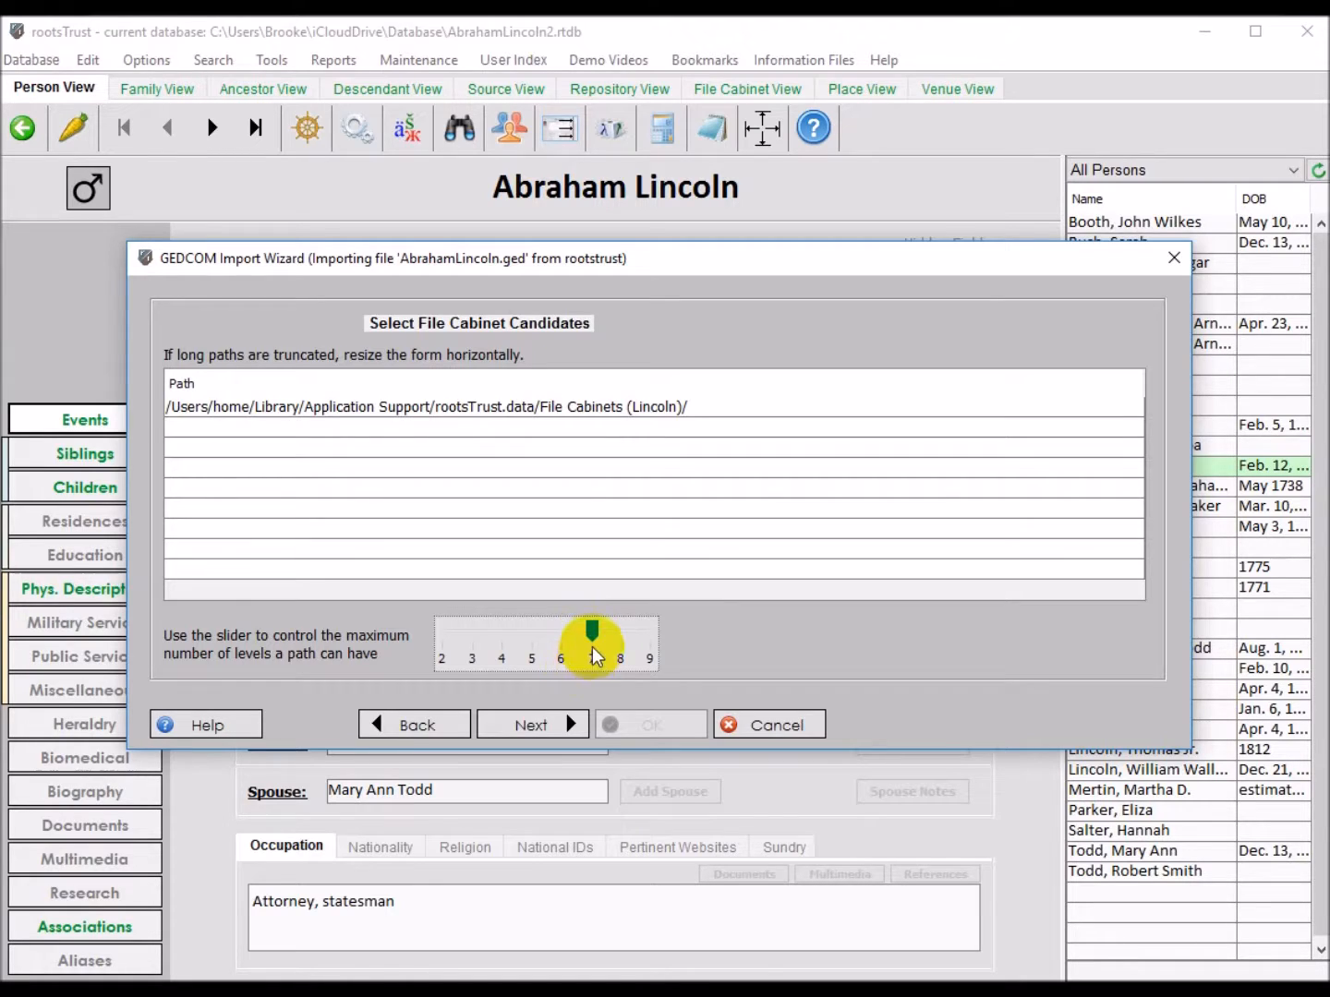
{"action": "left_click_drag", "start_coordinate": [593, 636], "coordinate": [626, 630]}
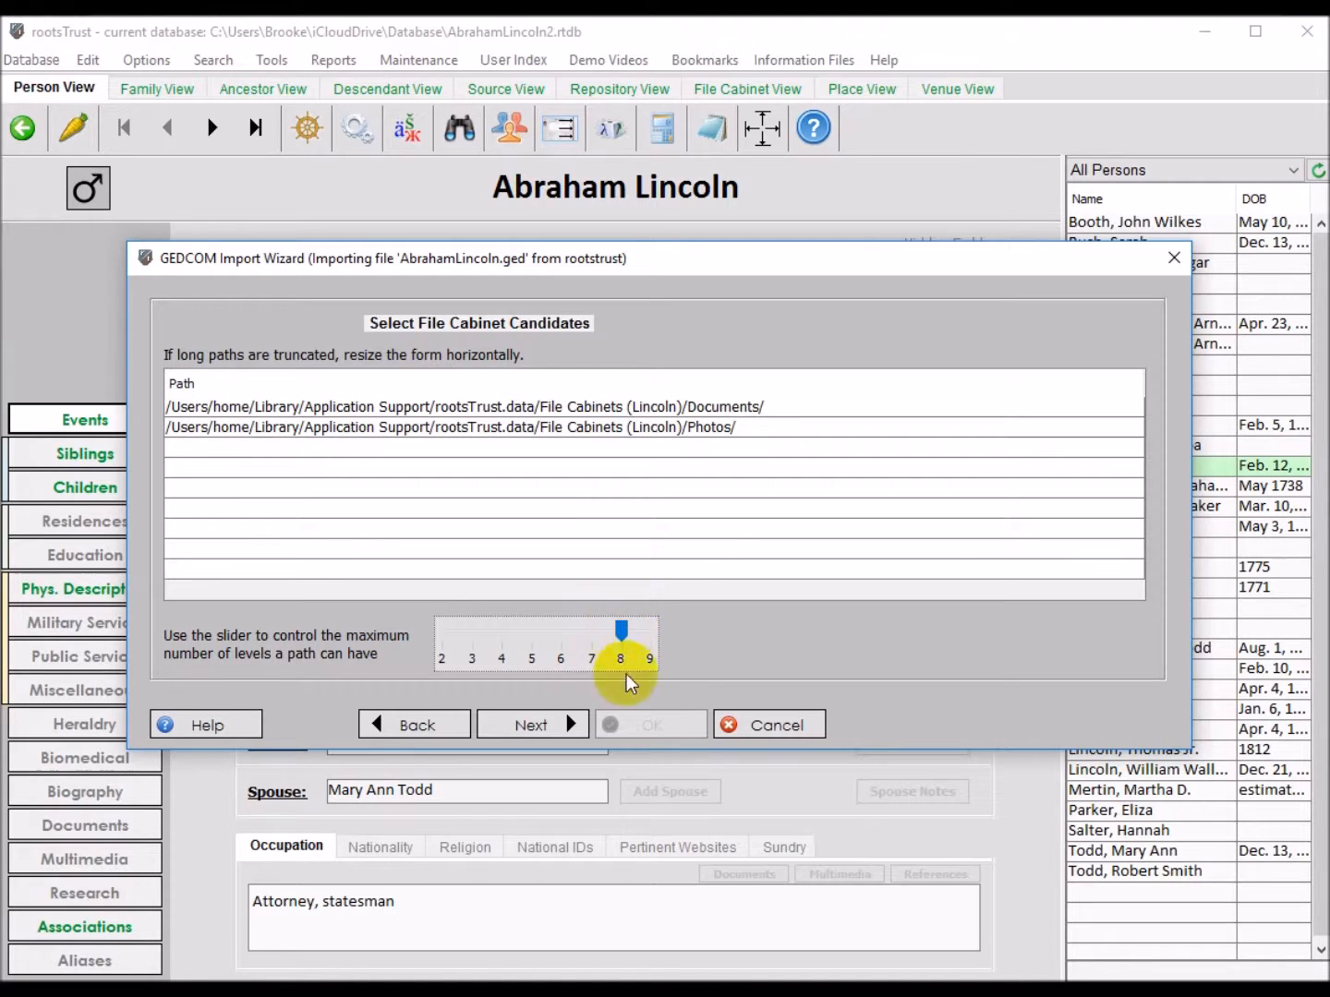
Accept the candidates and set the File Cabinet for the Documents path to type Document, with the name Documents.
{"action": "left_click", "coordinate": [543, 728]}
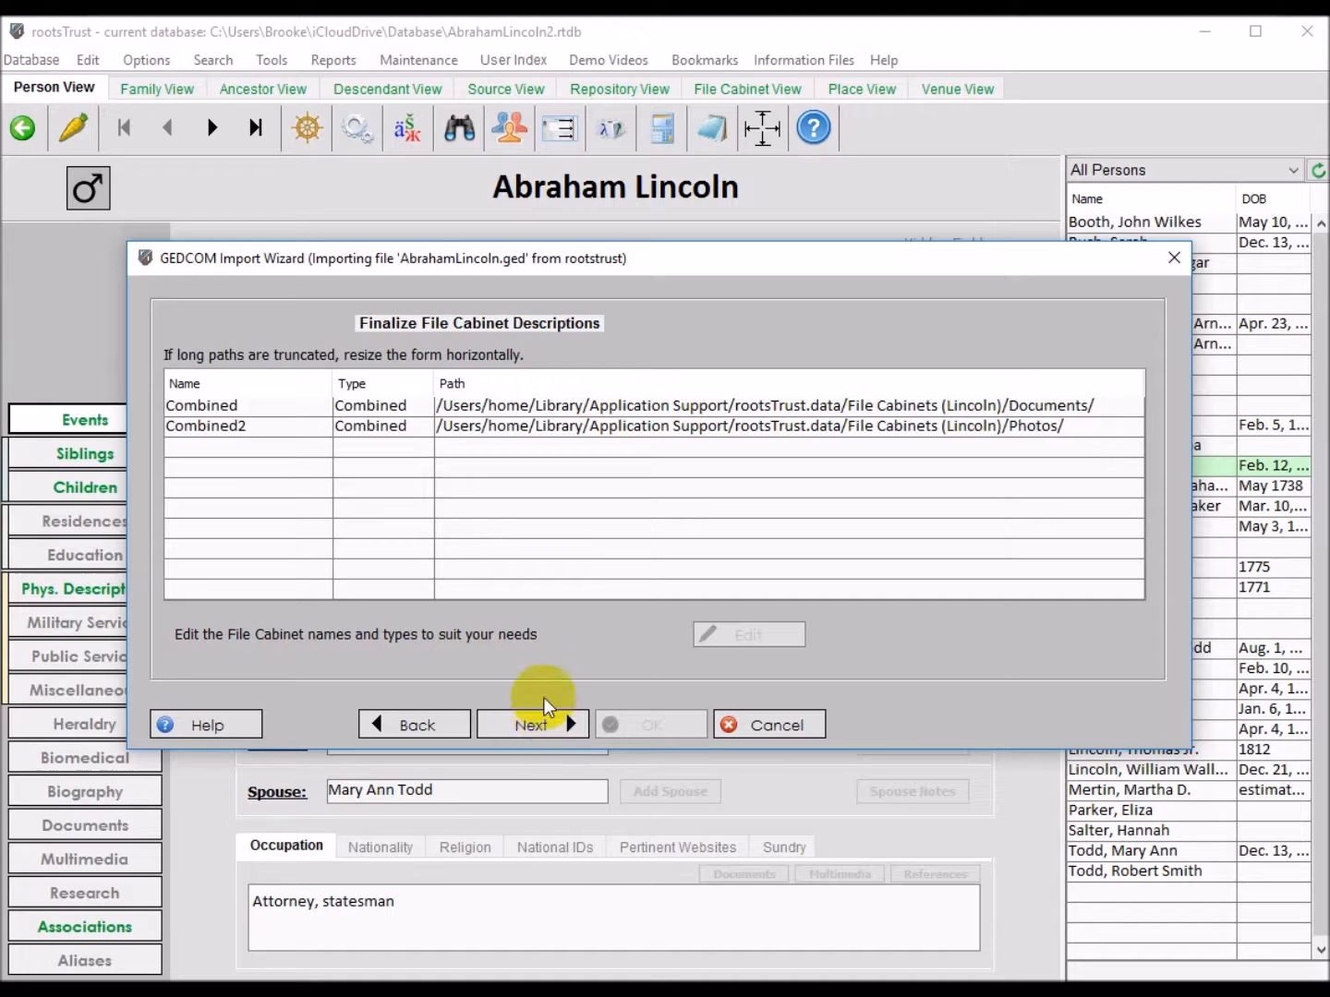
{"action": "left_click", "coordinate": [222, 408]}
{"action": "double_click", "coordinate": [221, 407]}
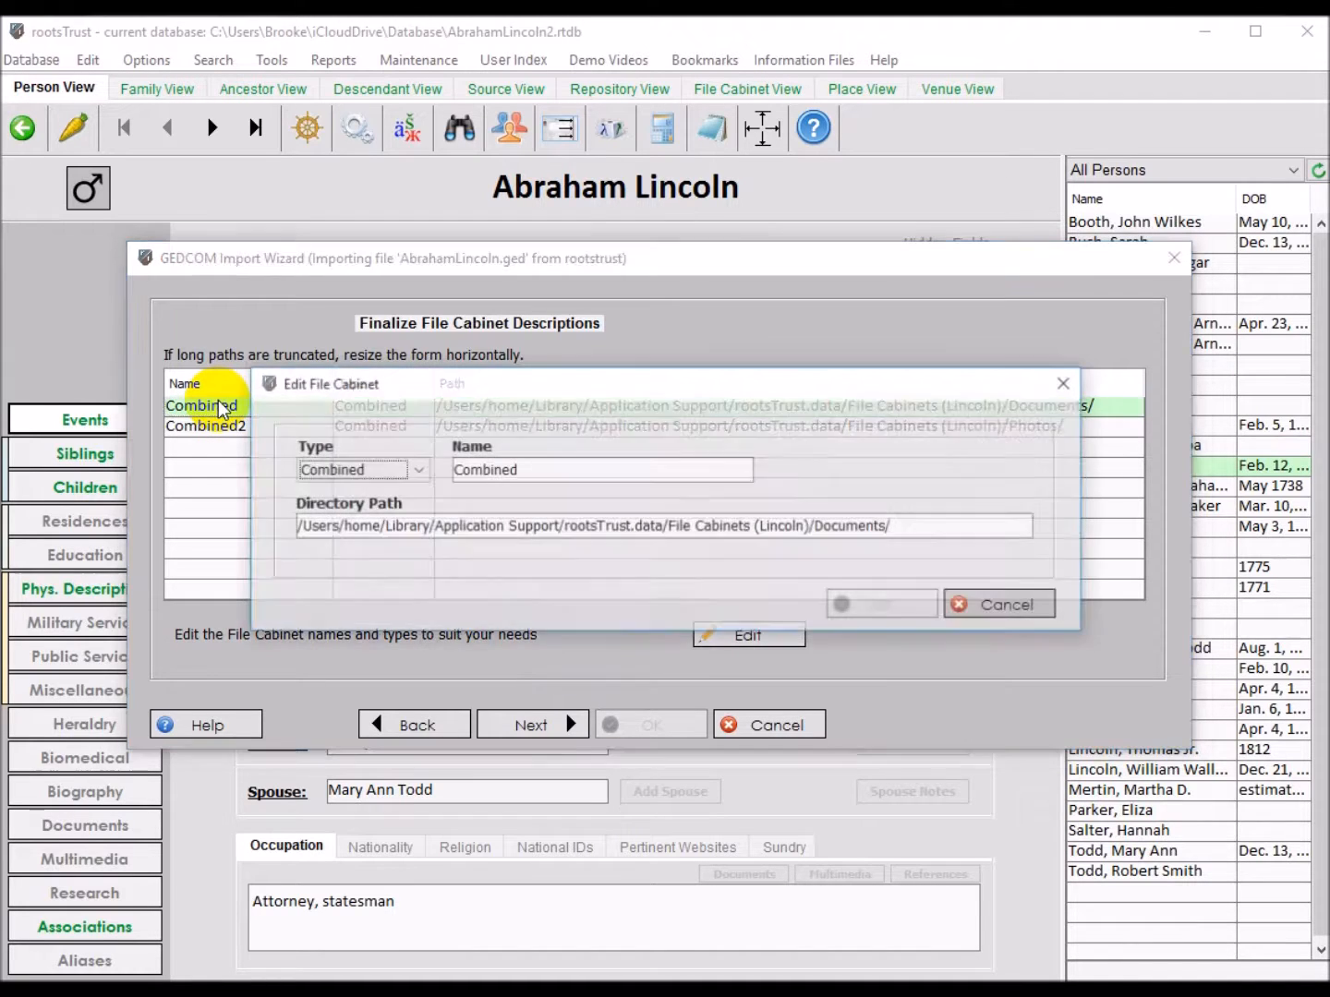
{"action": "left_click", "coordinate": [416, 470]}
{"action": "left_click", "coordinate": [386, 495]}
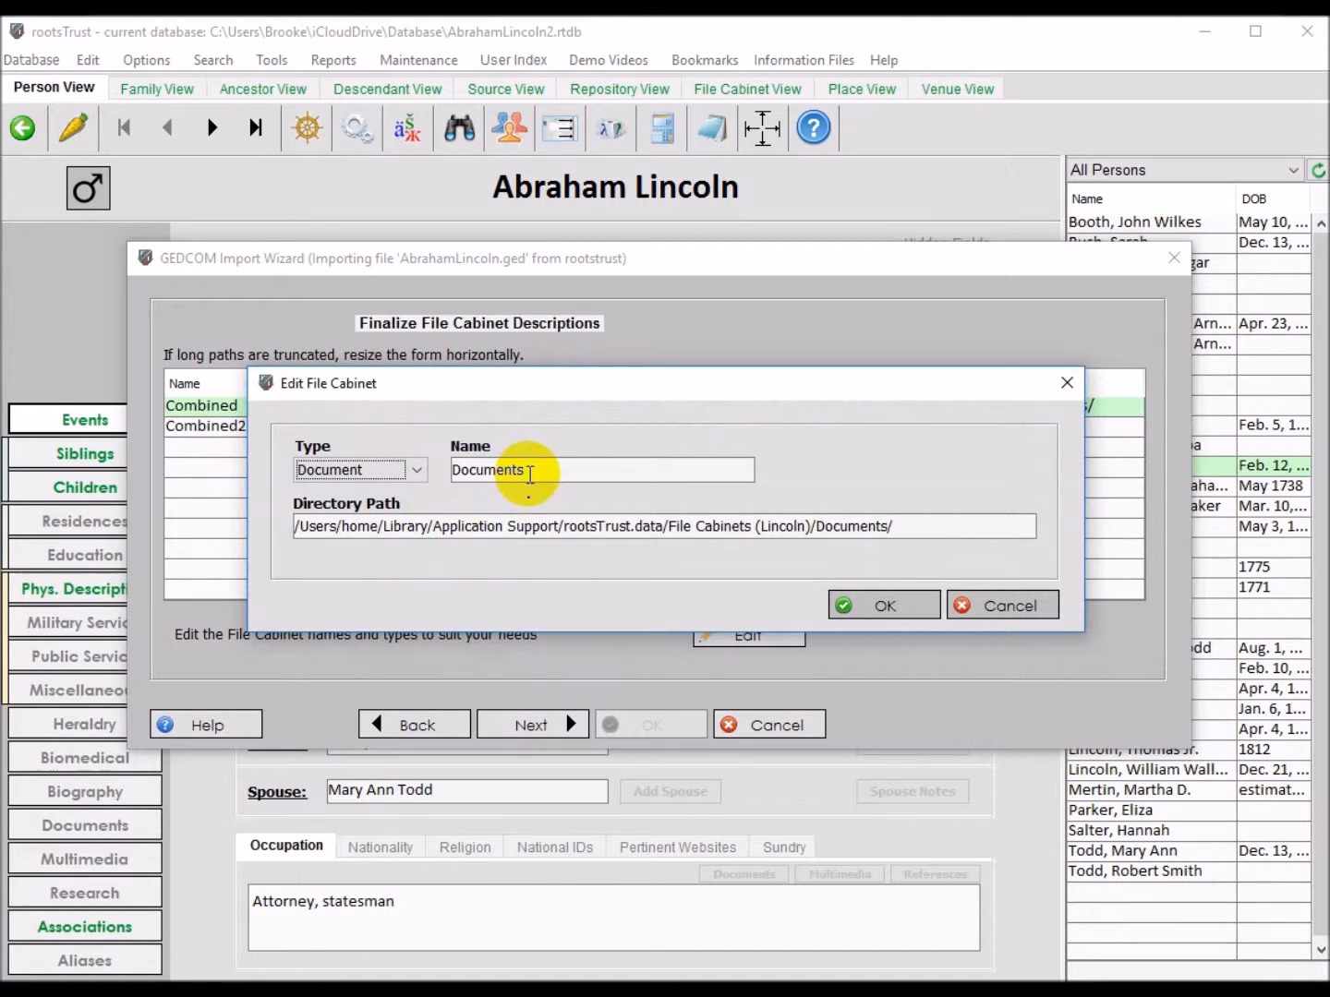
{"action": "left_click", "coordinate": [885, 610]}
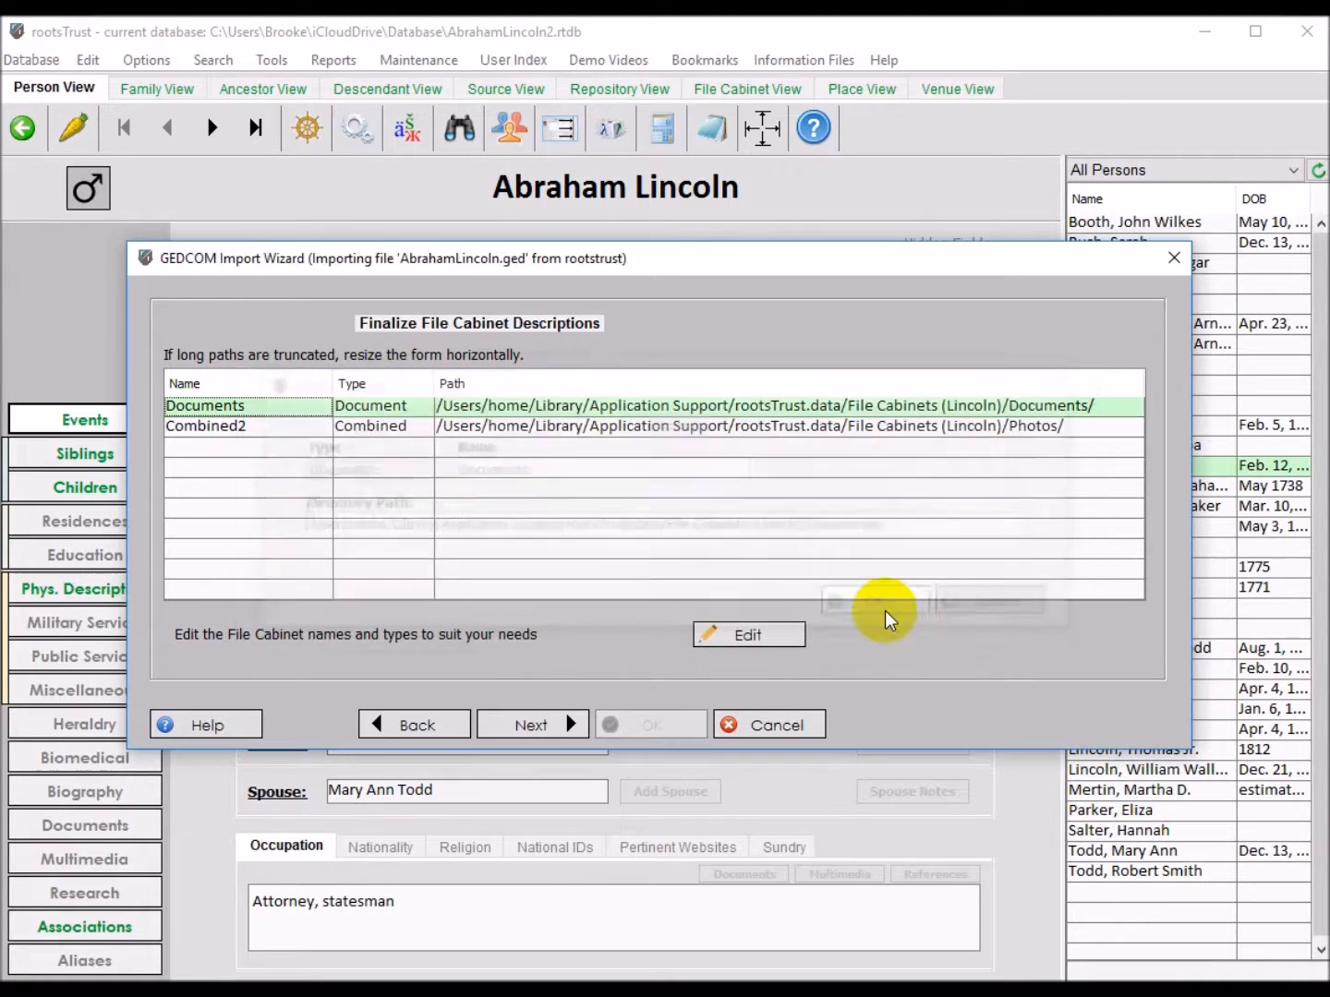
Change the File Cabinet for the Photos path to type Multimedia and name it Photos.
{"action": "double_click", "coordinate": [229, 428]}
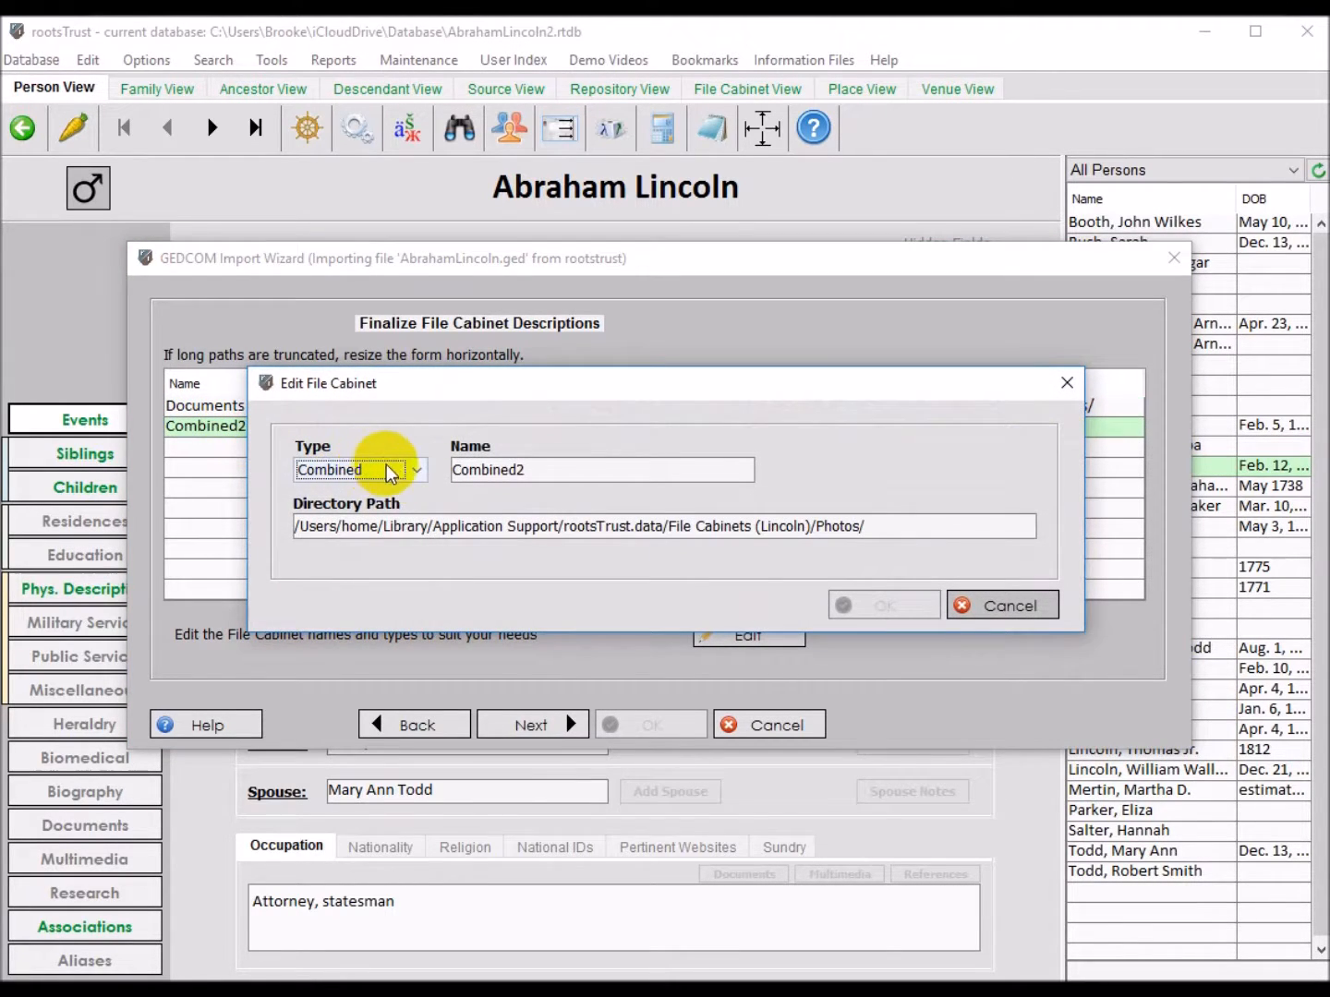
{"action": "left_click", "coordinate": [403, 470]}
{"action": "left_click", "coordinate": [387, 514]}
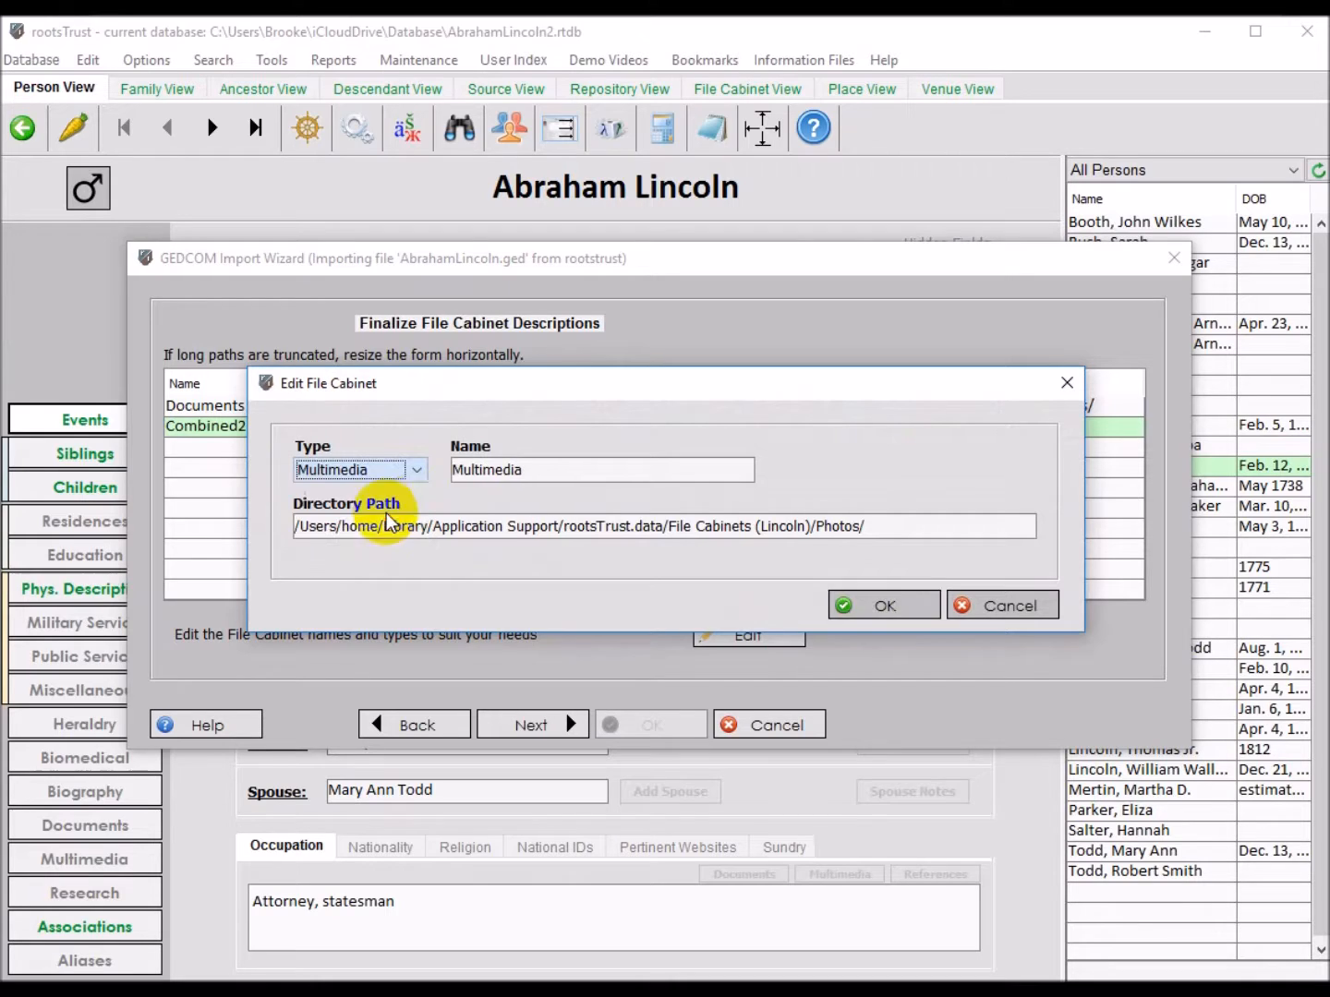
{"action": "left_click", "coordinate": [471, 470]}
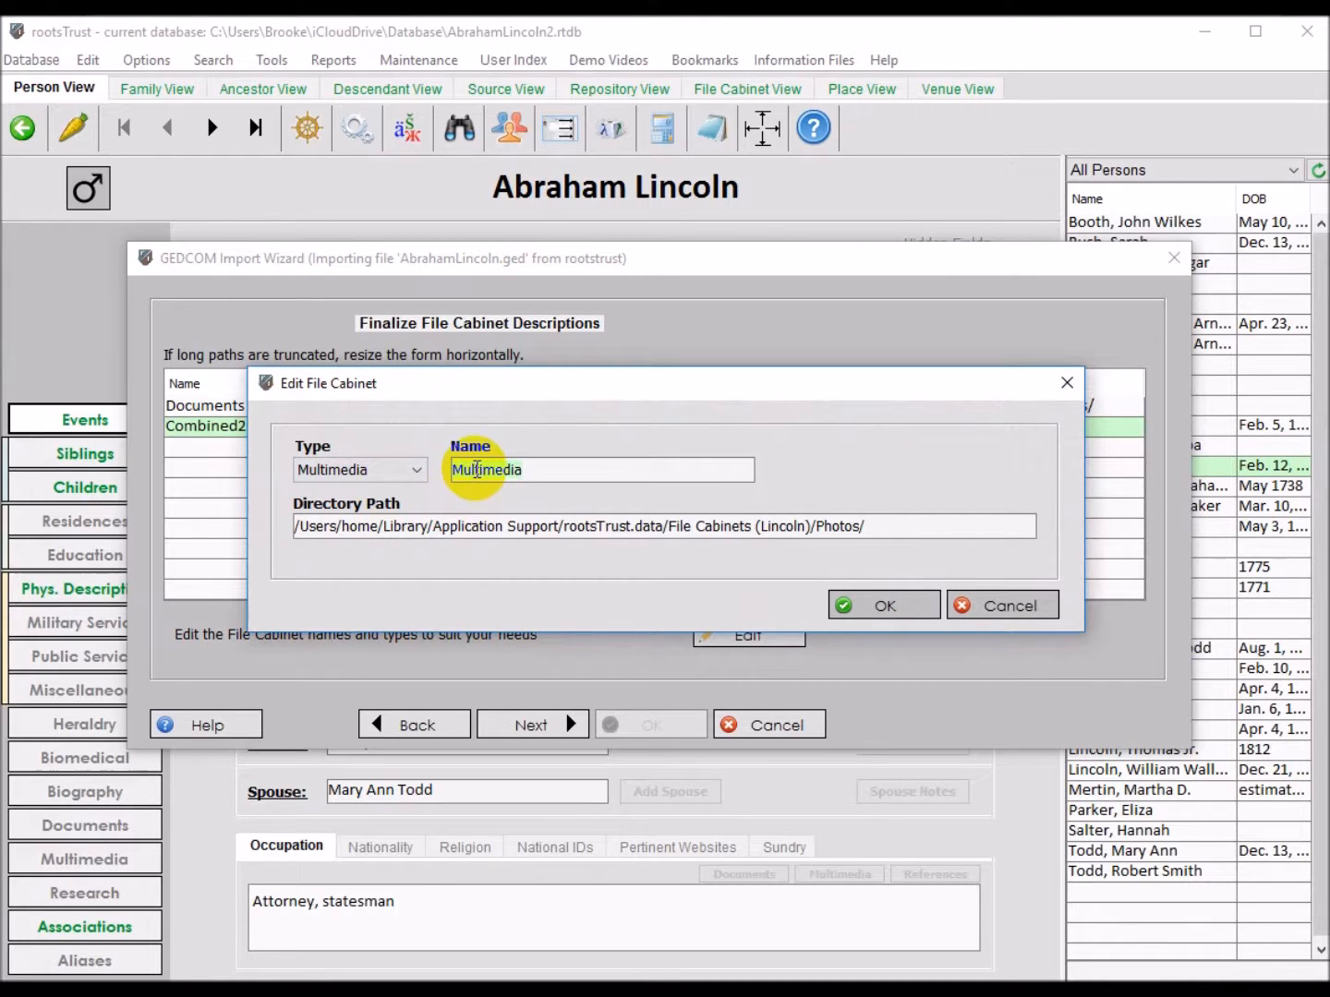
{"action": "type", "text": "Photos"}
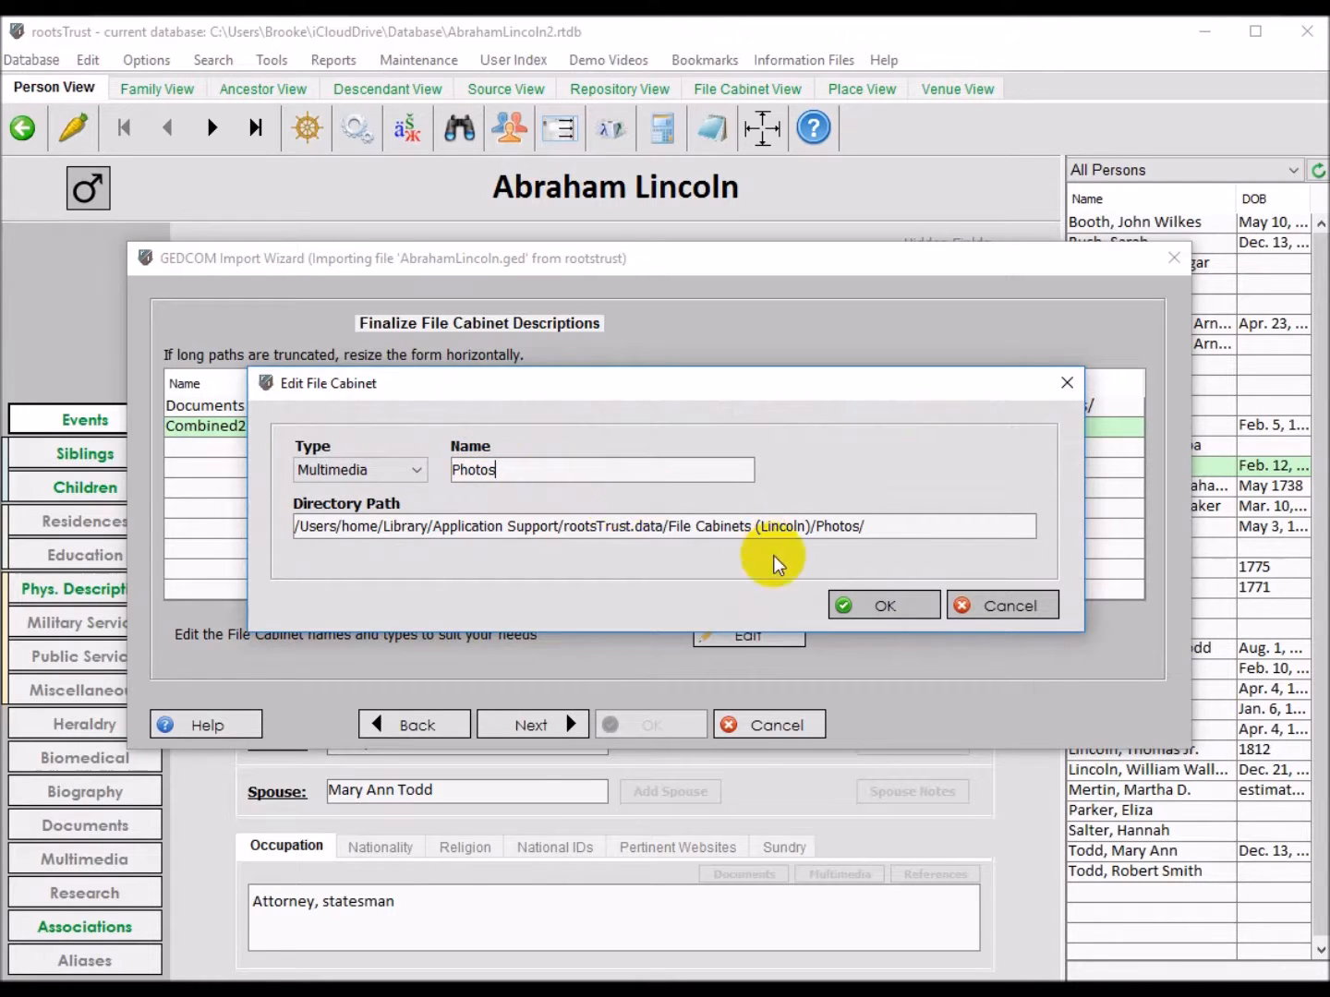
{"action": "left_click", "coordinate": [885, 606]}
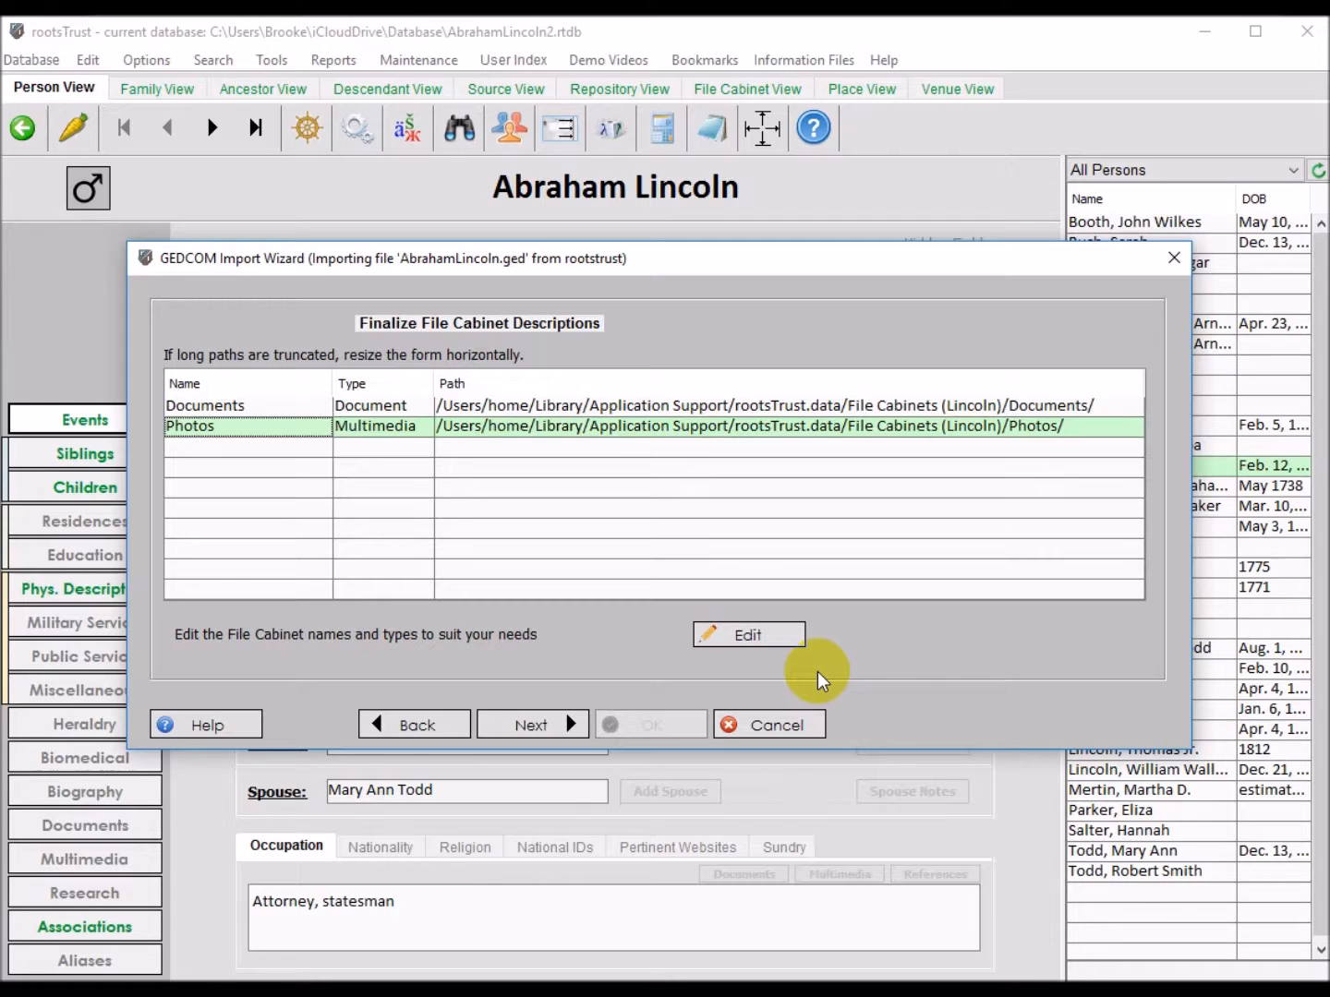
Accept the File Cabinet descriptions and choose a customized import.
{"action": "left_click", "coordinate": [560, 726]}
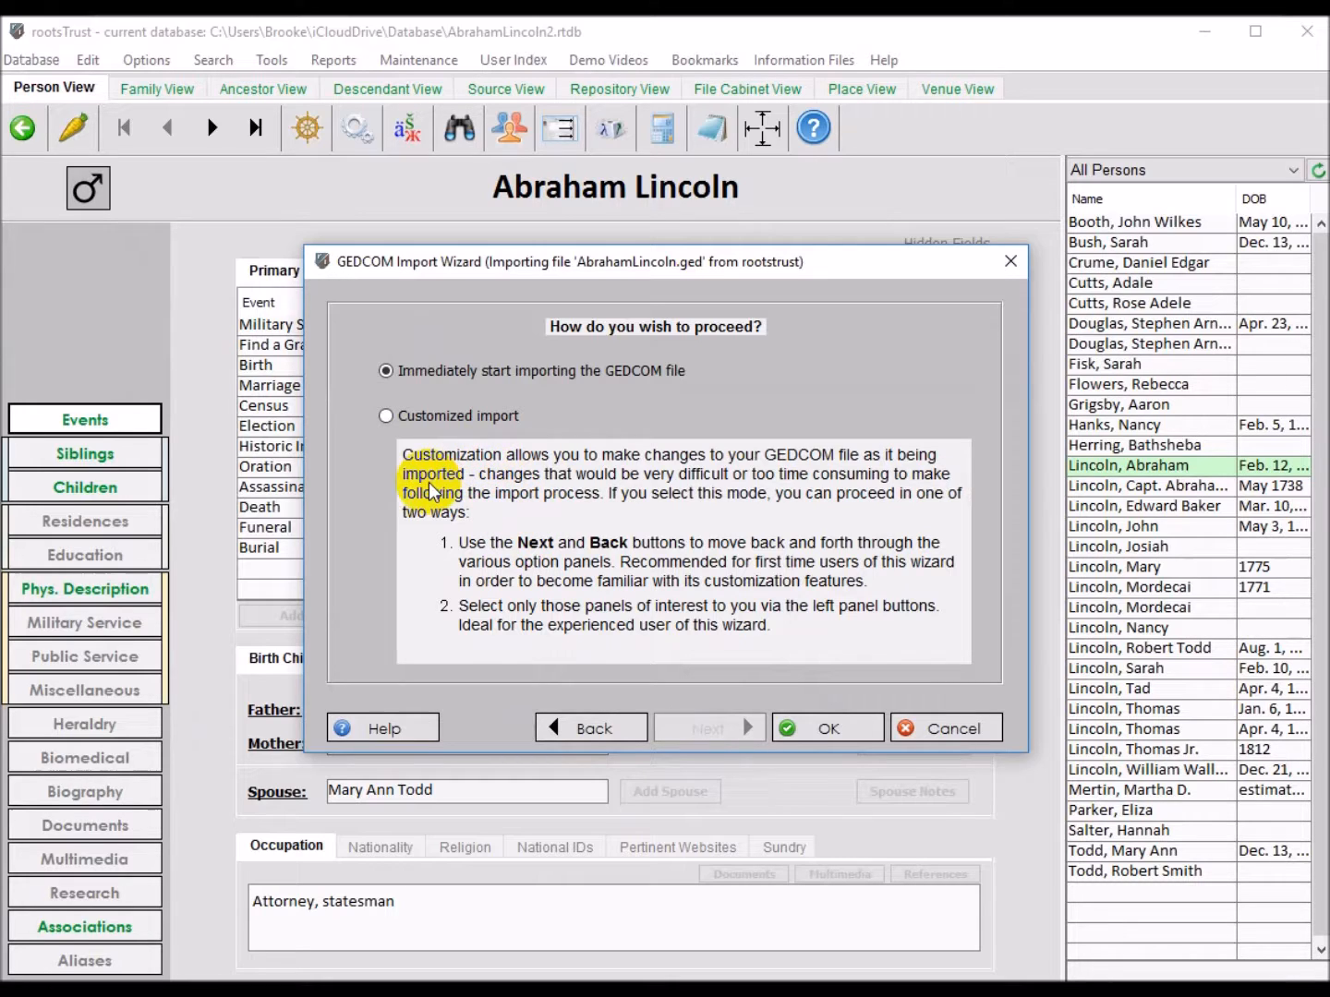
{"action": "left_click", "coordinate": [384, 415]}
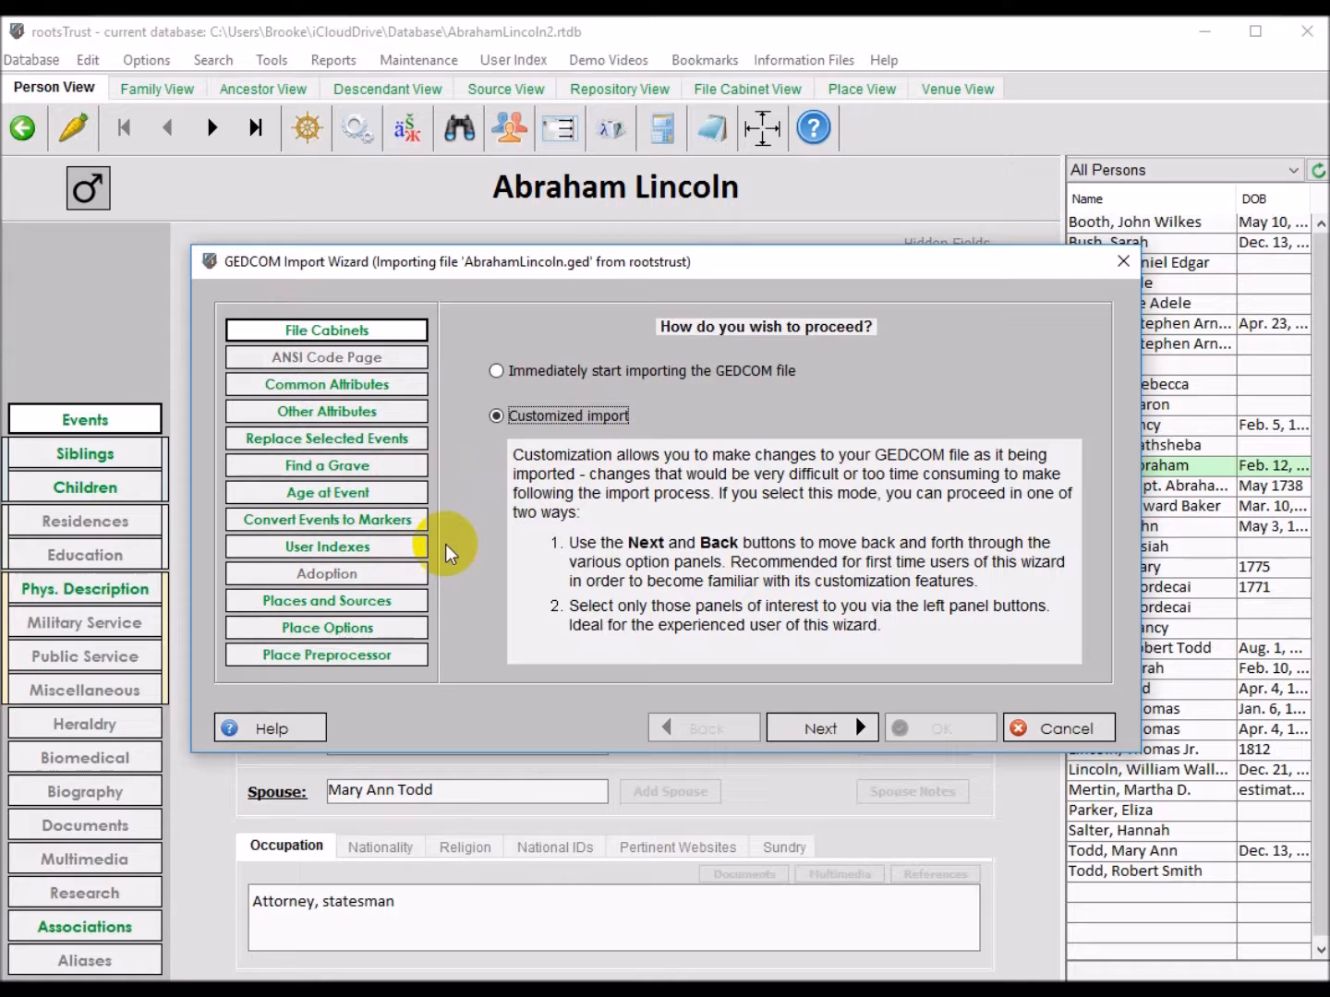
{"action": "left_click", "coordinate": [822, 728]}
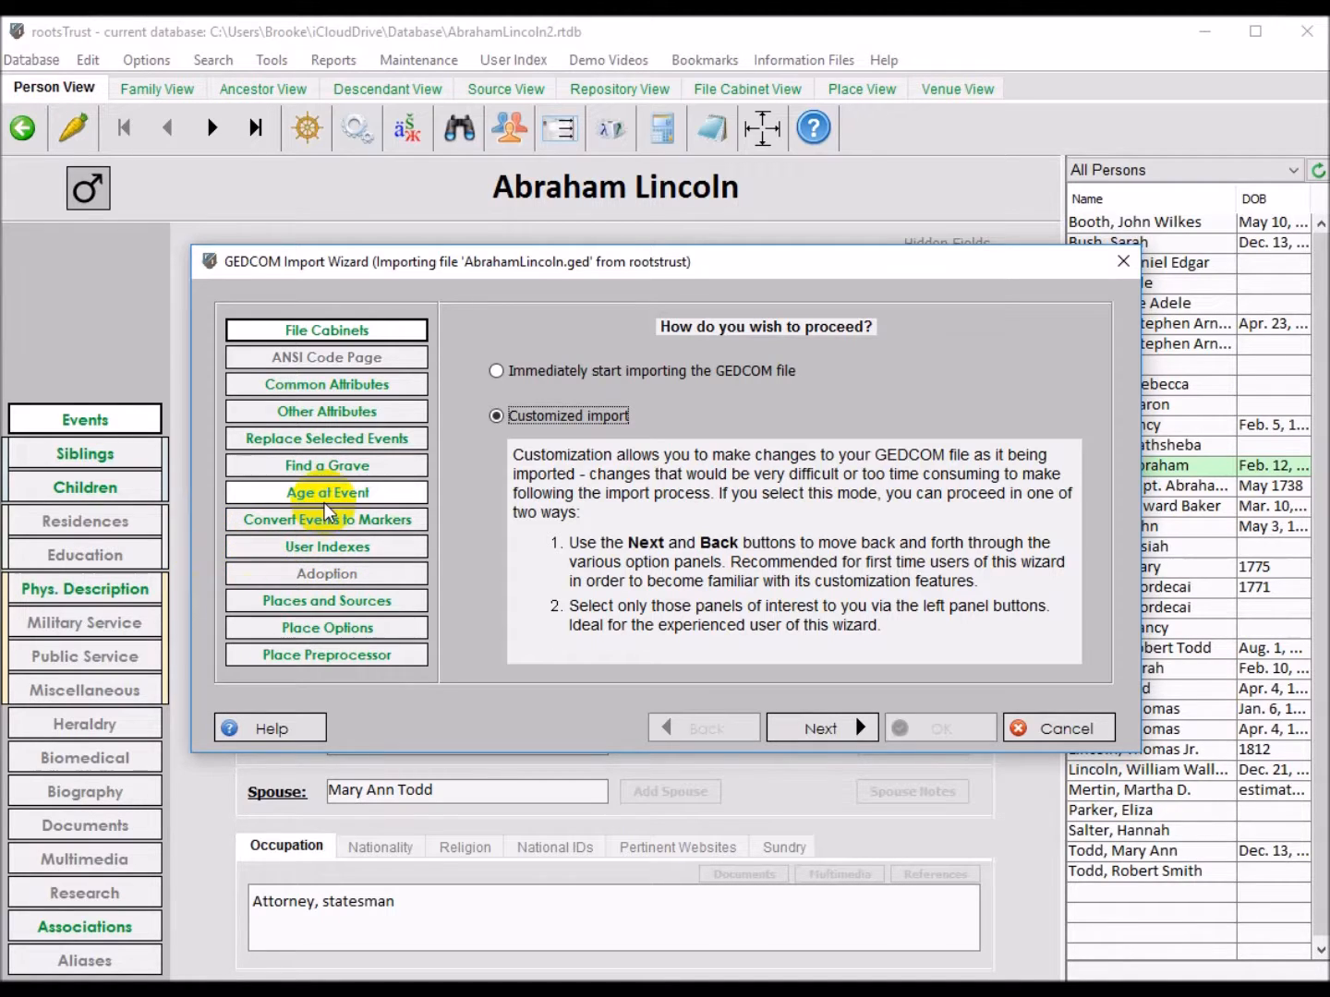
Open the Find a Grave options and copy the event type text "Find a Grave Memorial Number" from the GEDCOM file in the text editor.
{"action": "left_click", "coordinate": [321, 470]}
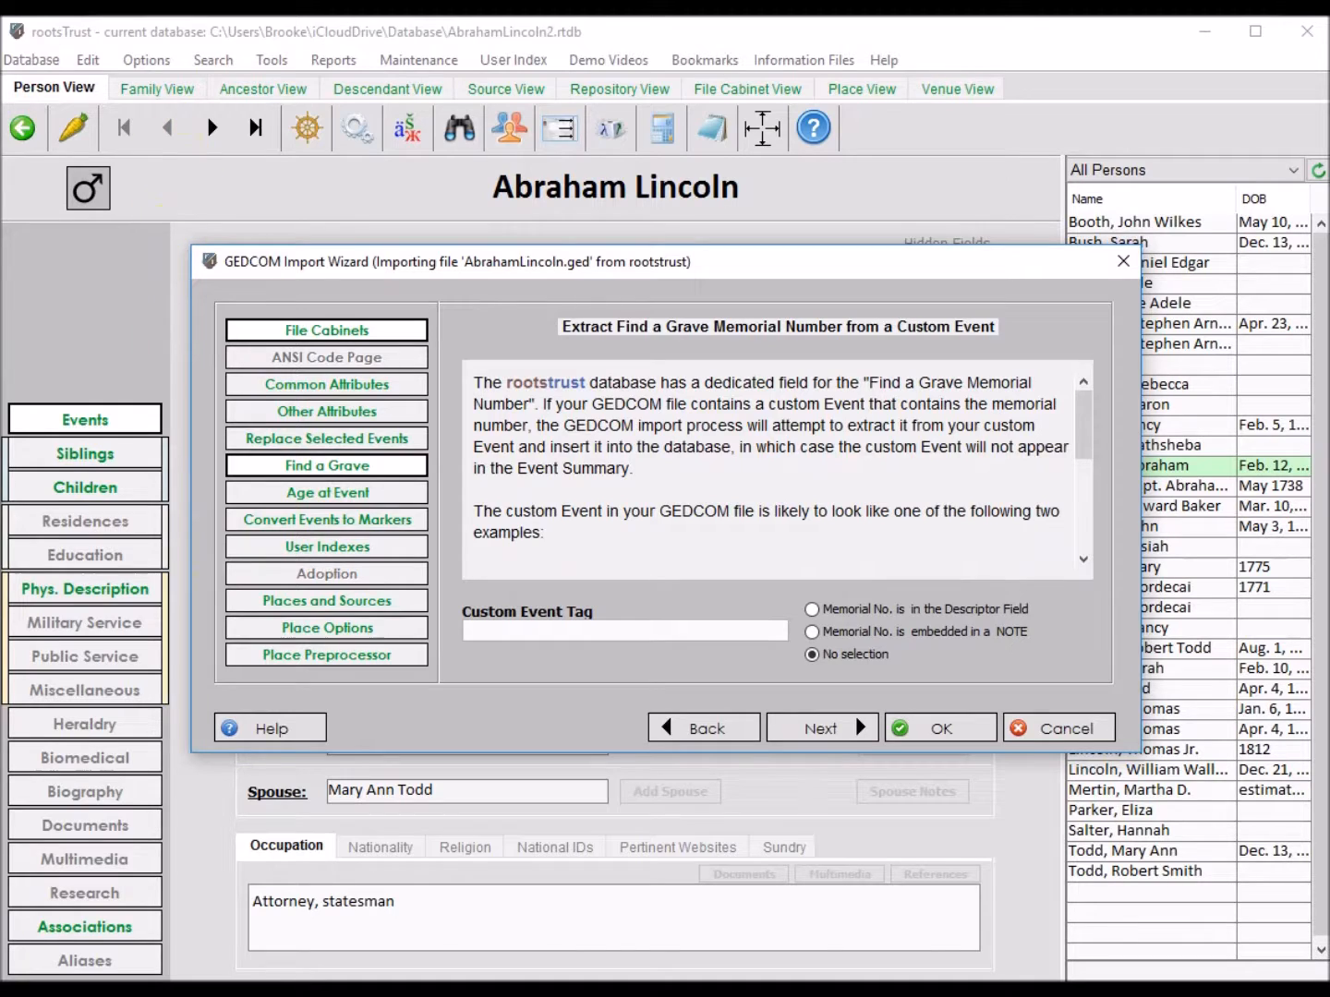
{"action": "key", "text": "alt+Tab"}
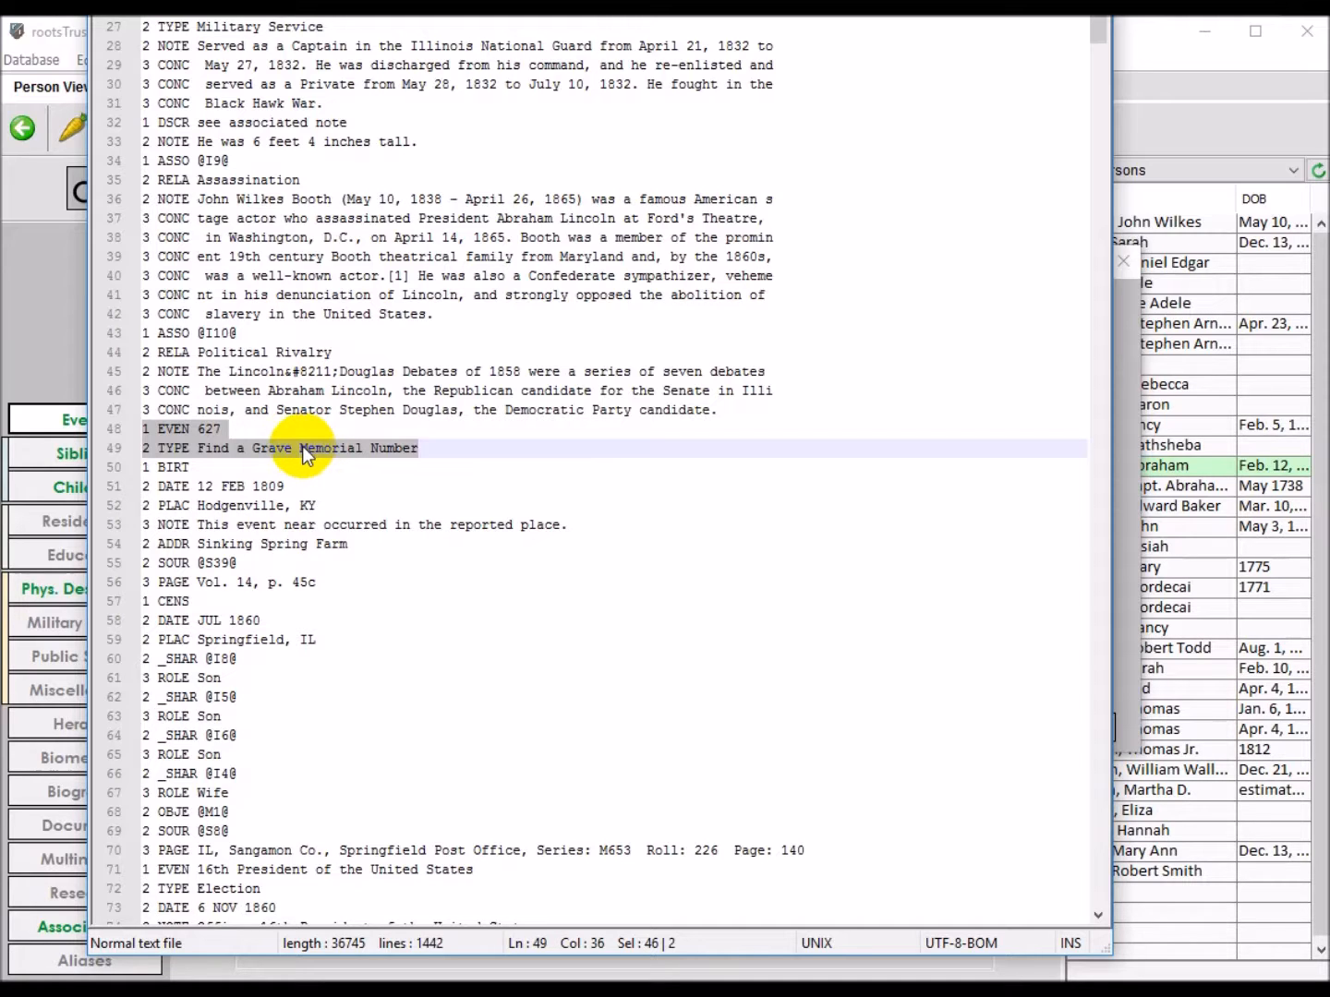
{"action": "left_click", "coordinate": [201, 450]}
{"action": "left_click_drag", "start_coordinate": [200, 451], "coordinate": [436, 433]}
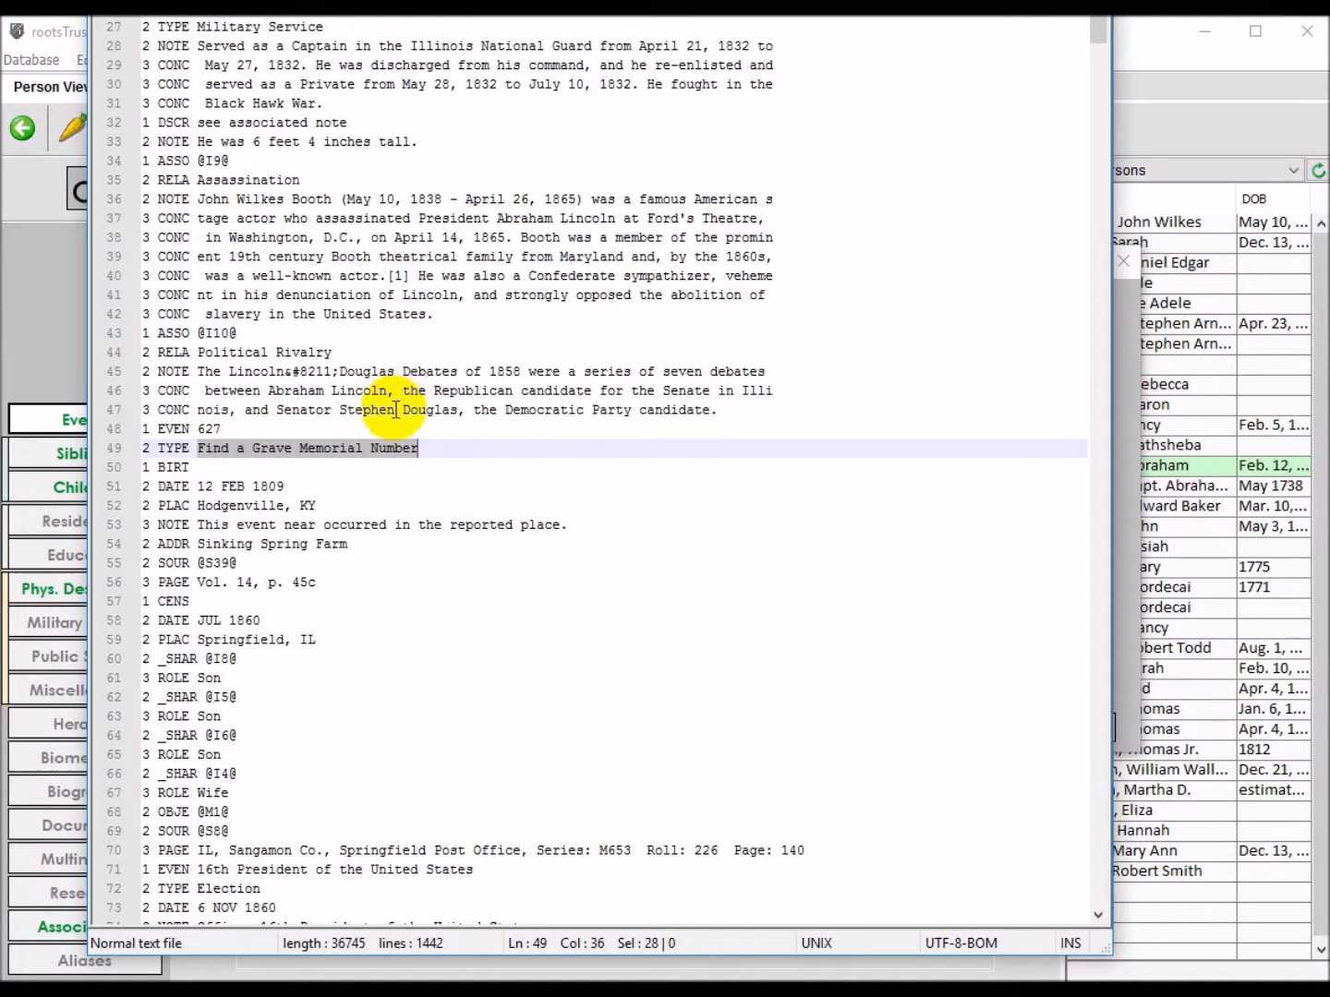
{"action": "right_click", "coordinate": [374, 457]}
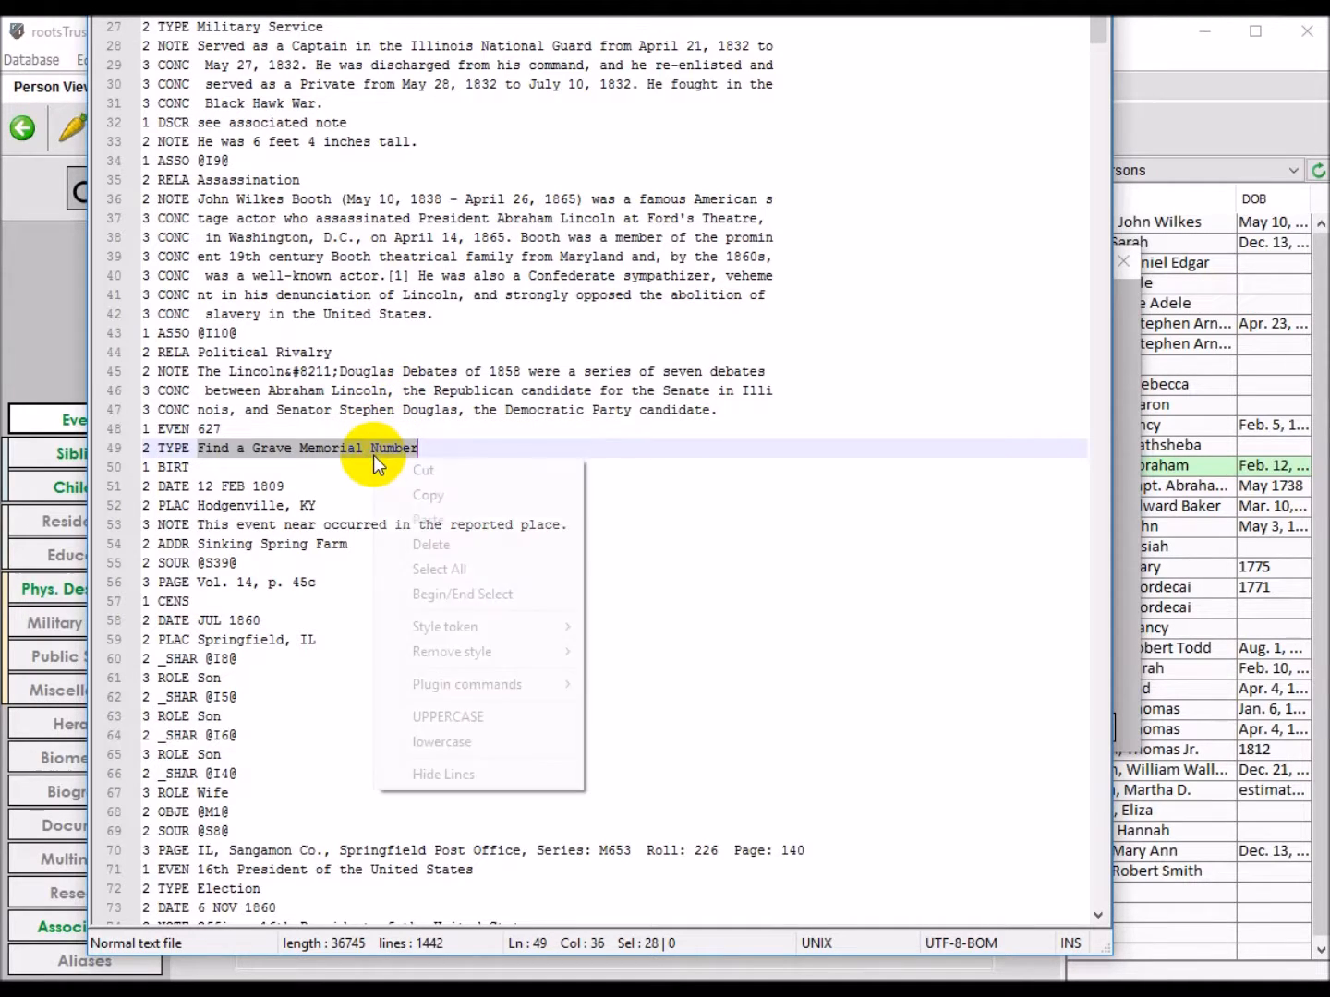
{"action": "left_click", "coordinate": [427, 497]}
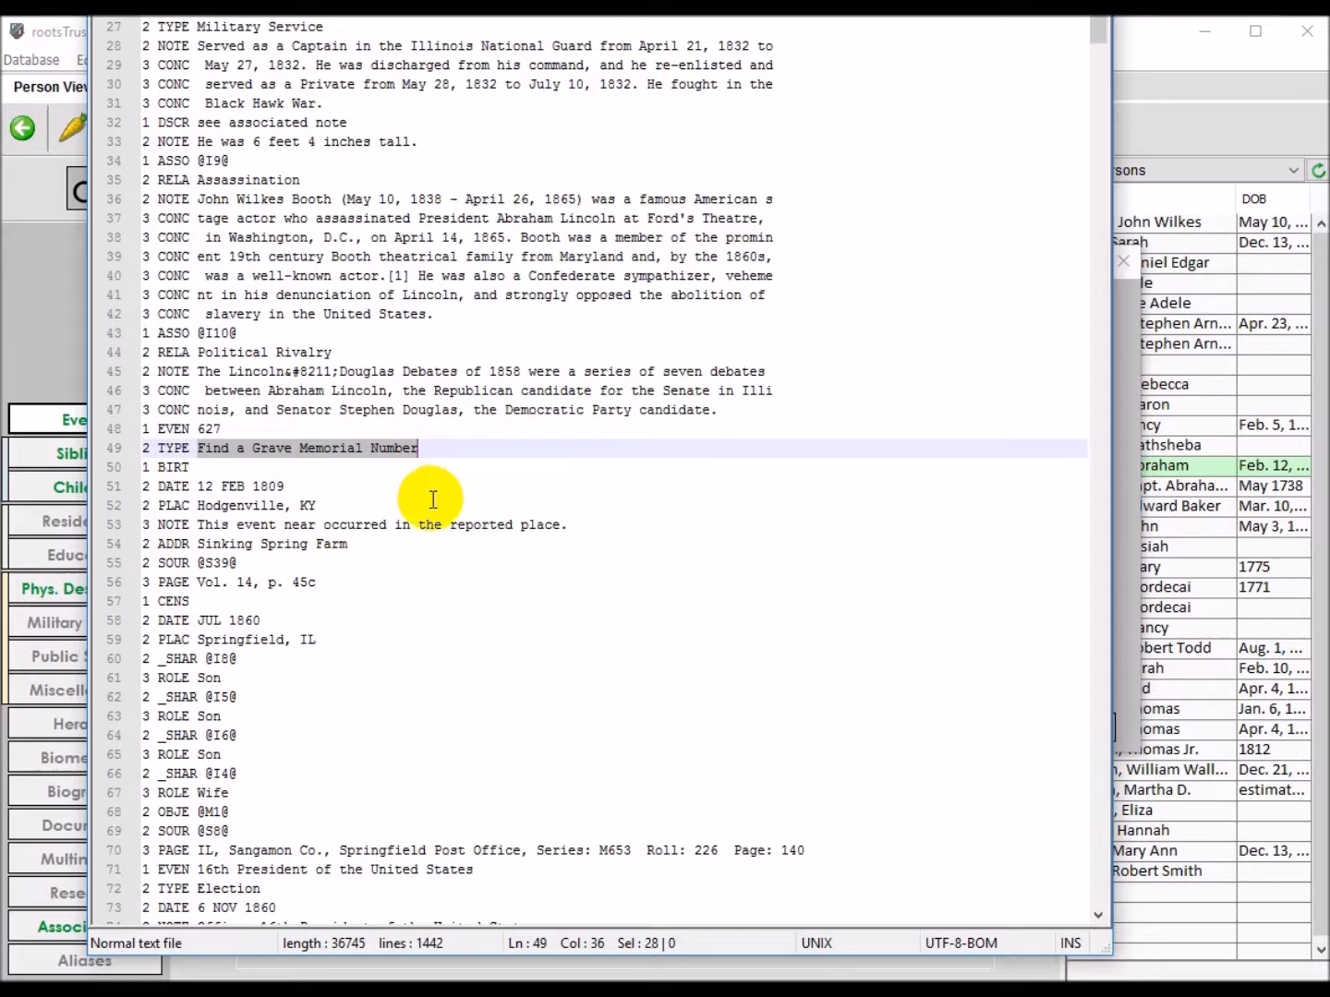
Back in the import wizard, paste "Find a Grave Memorial Number" as the custom event tag and specify that the memorial number is in the descriptor field.
{"action": "left_click", "coordinate": [22, 210]}
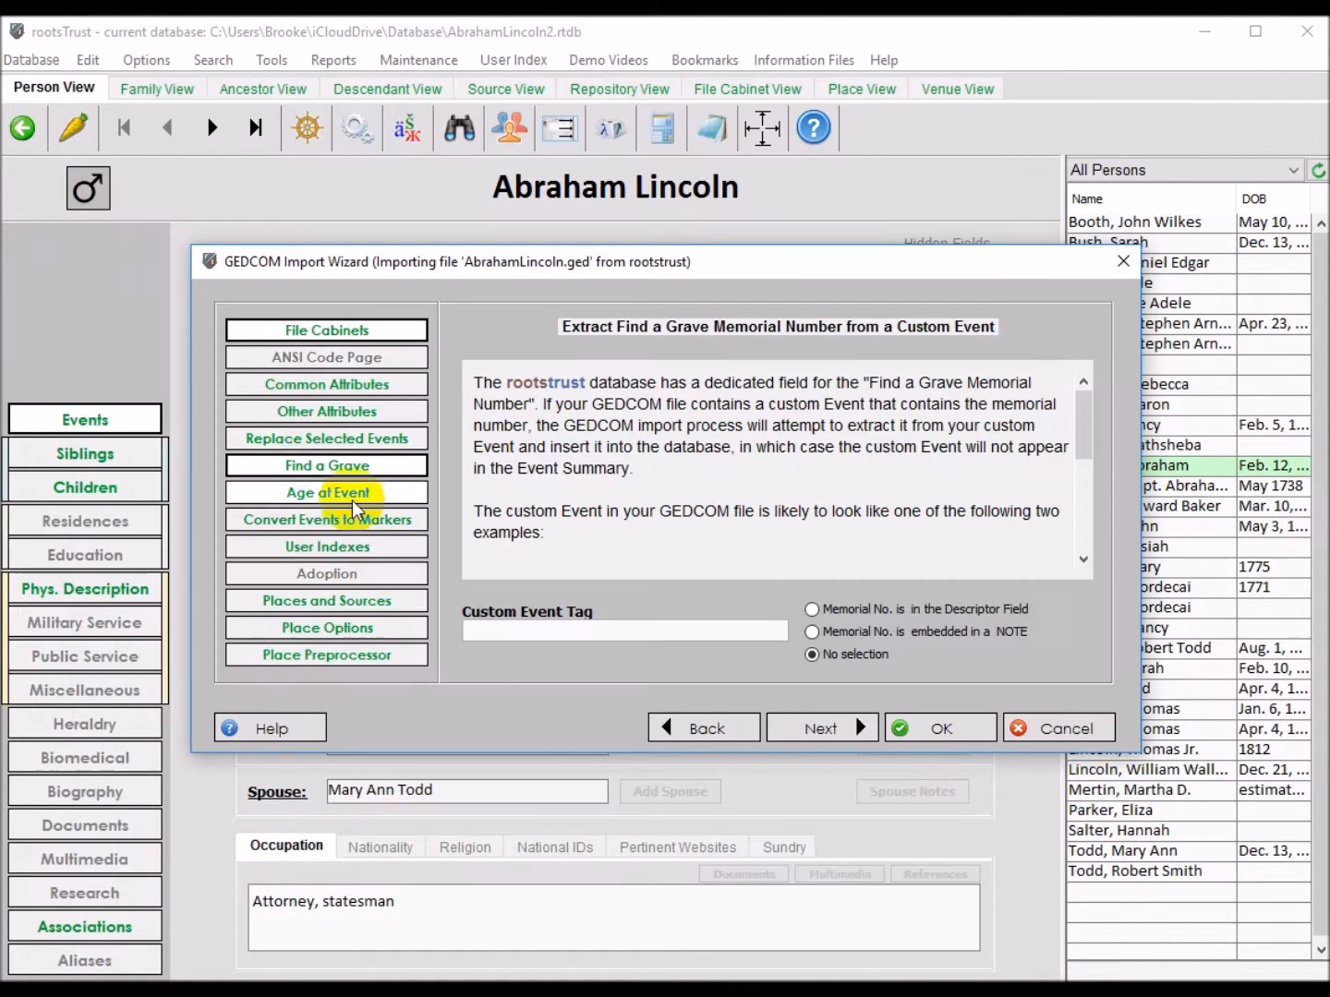
{"action": "right_click", "coordinate": [536, 631]}
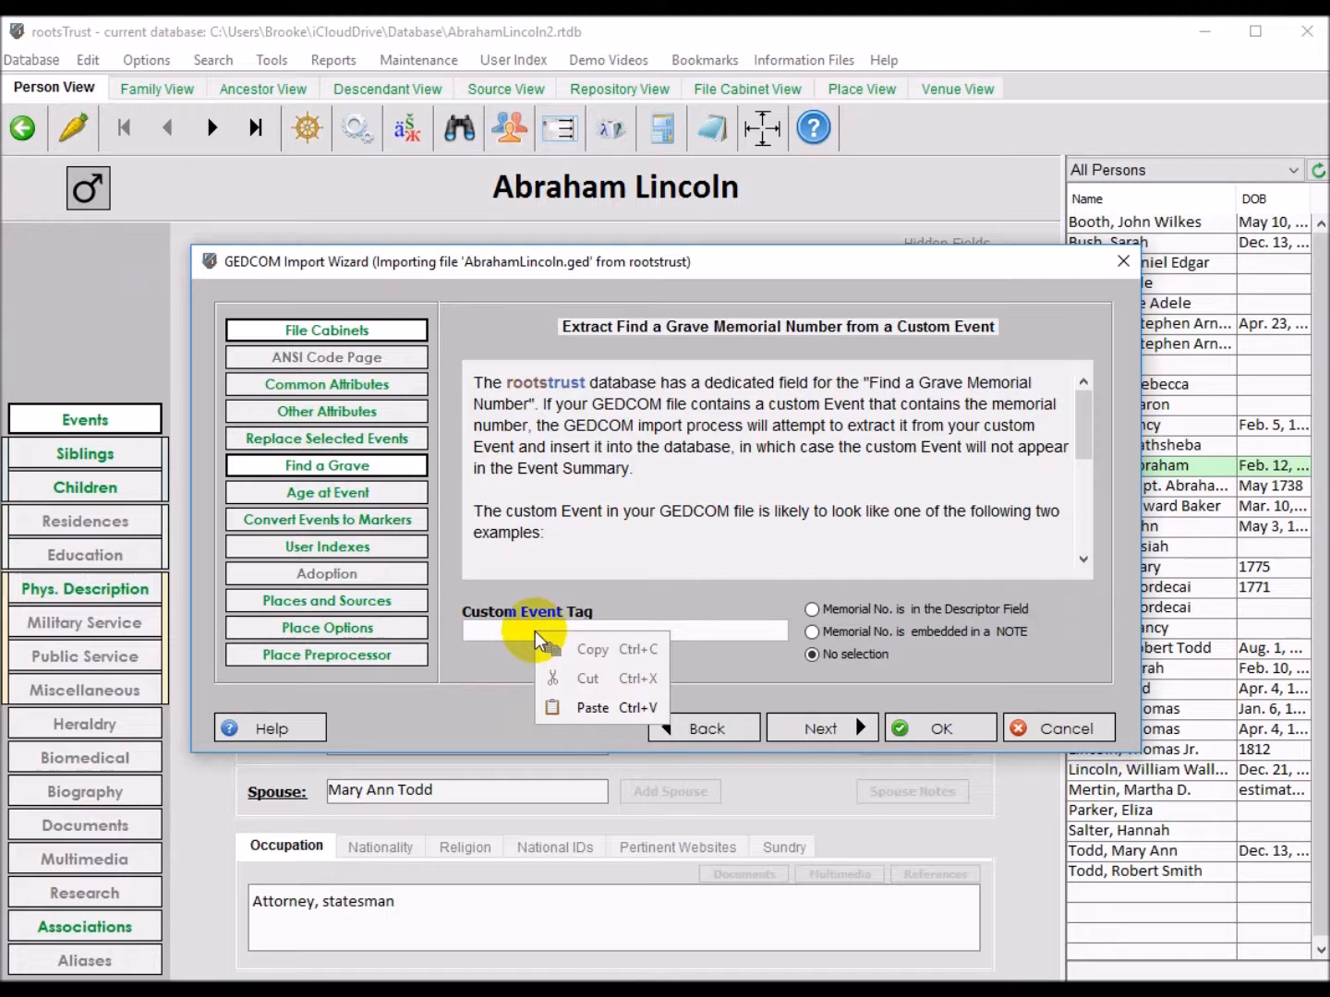
{"action": "left_click", "coordinate": [603, 711]}
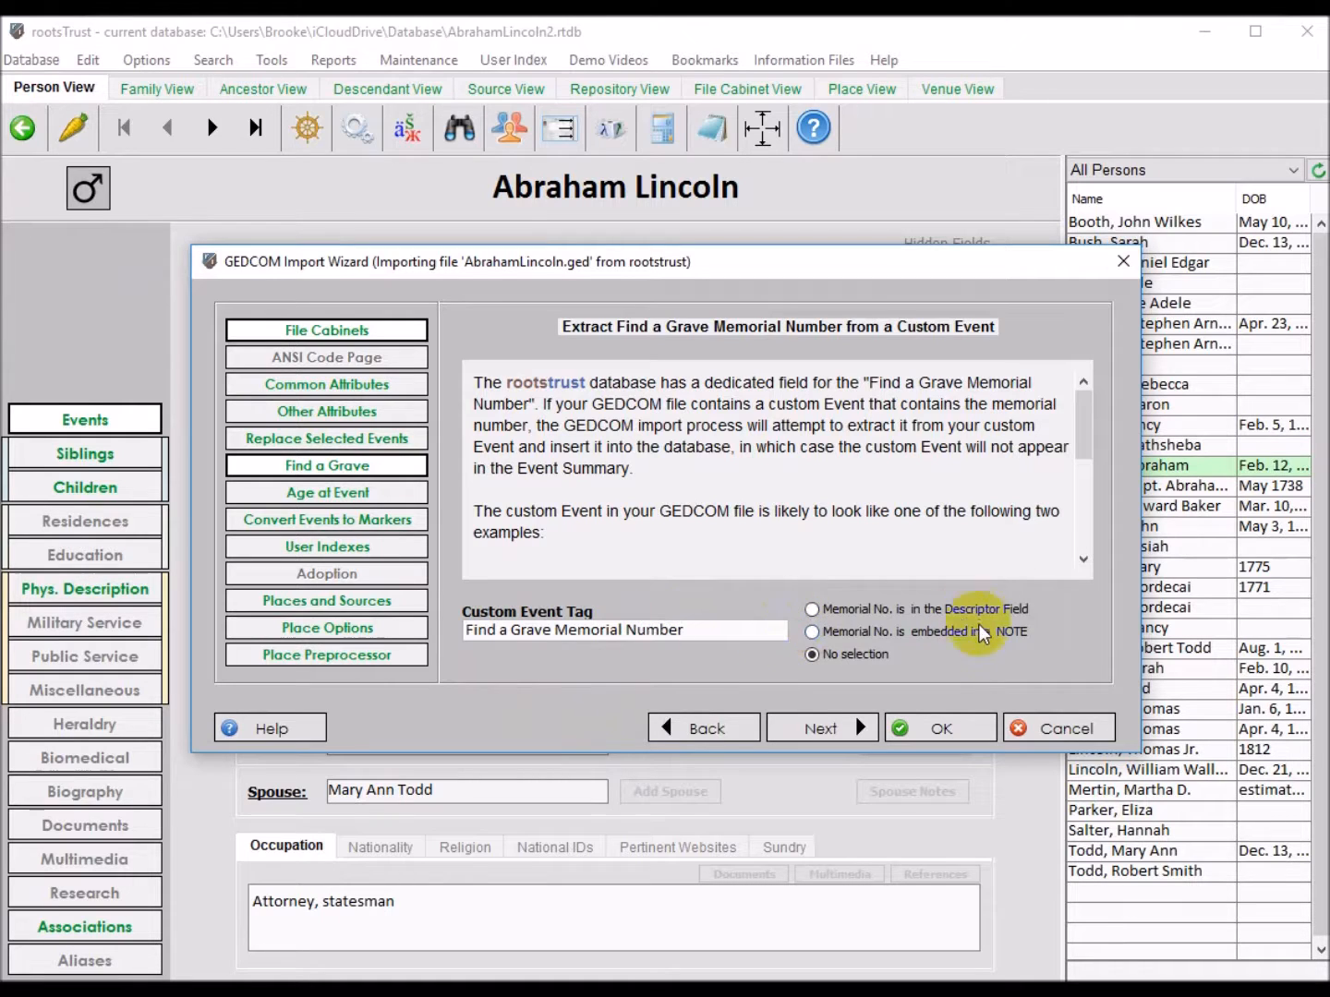
{"action": "left_click", "coordinate": [813, 609]}
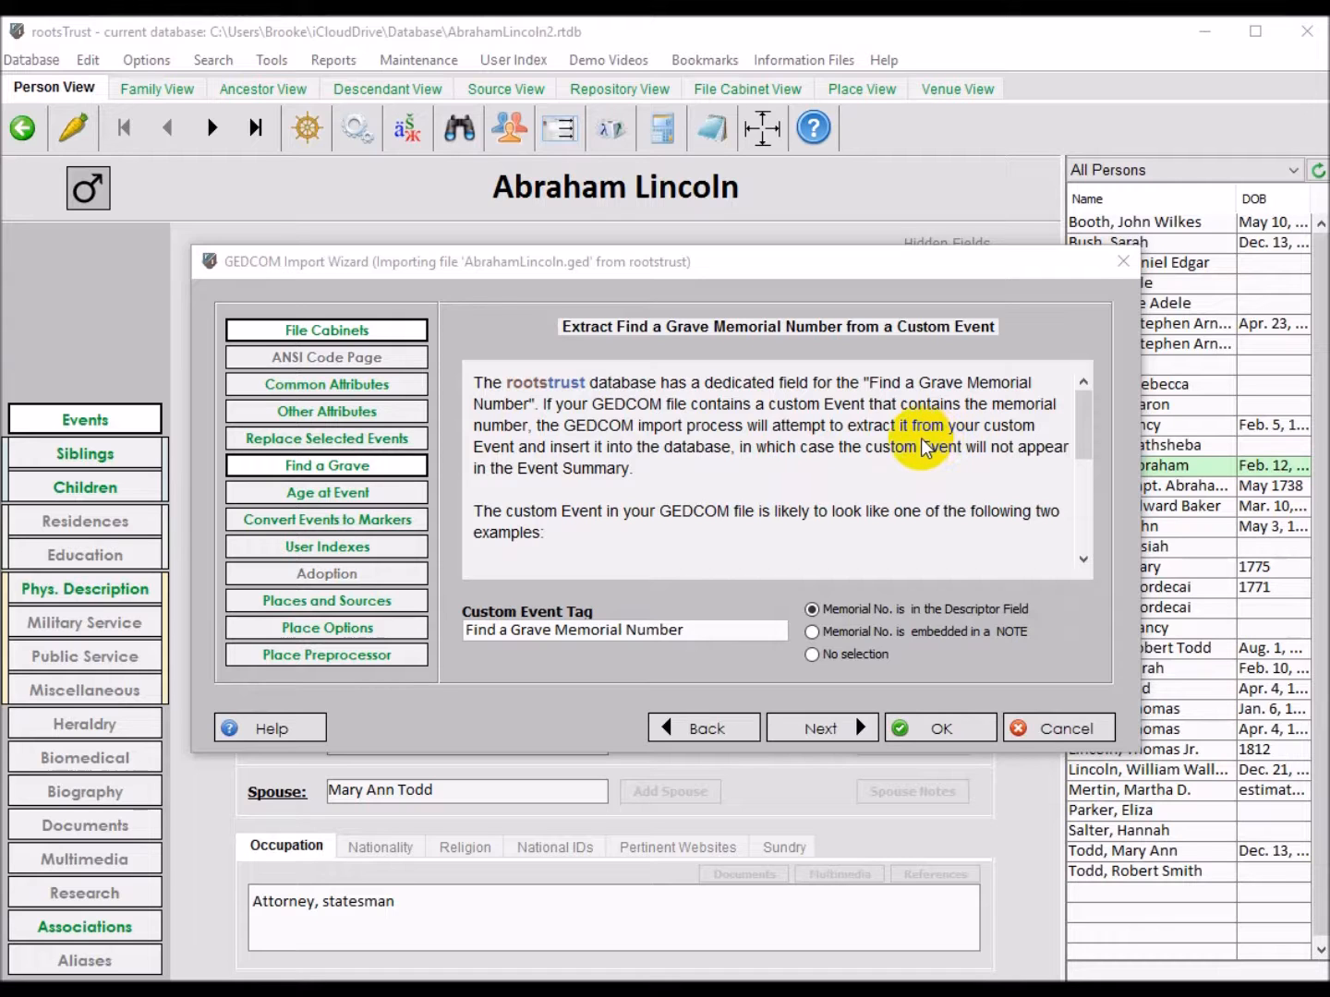
Enable execution of the Place Preprocessor and proceed to its table of place descriptions.
{"action": "left_click", "coordinate": [378, 655]}
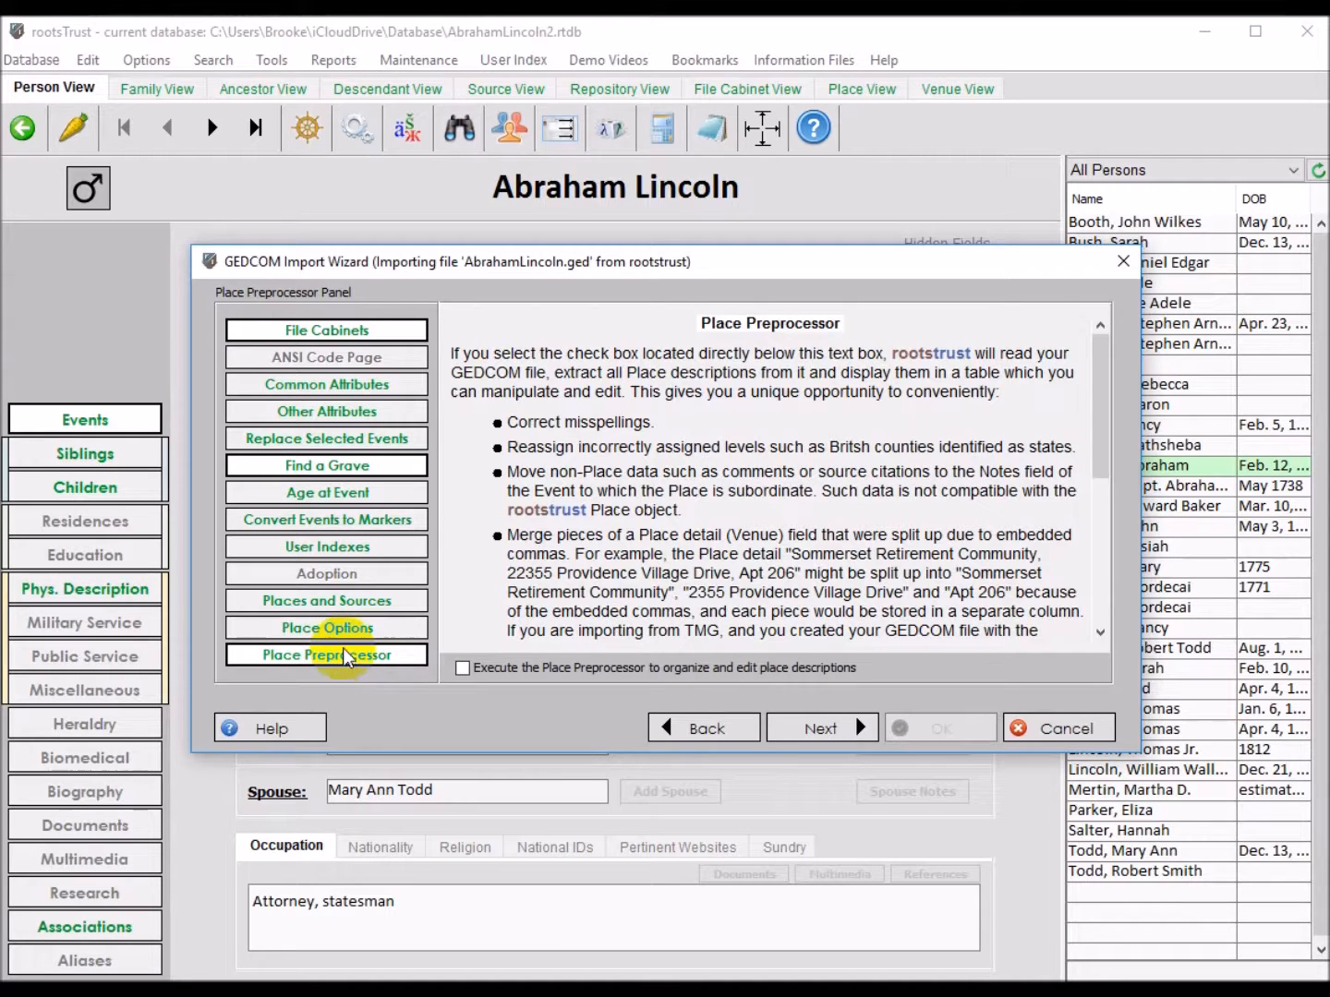
{"action": "left_click", "coordinate": [462, 669]}
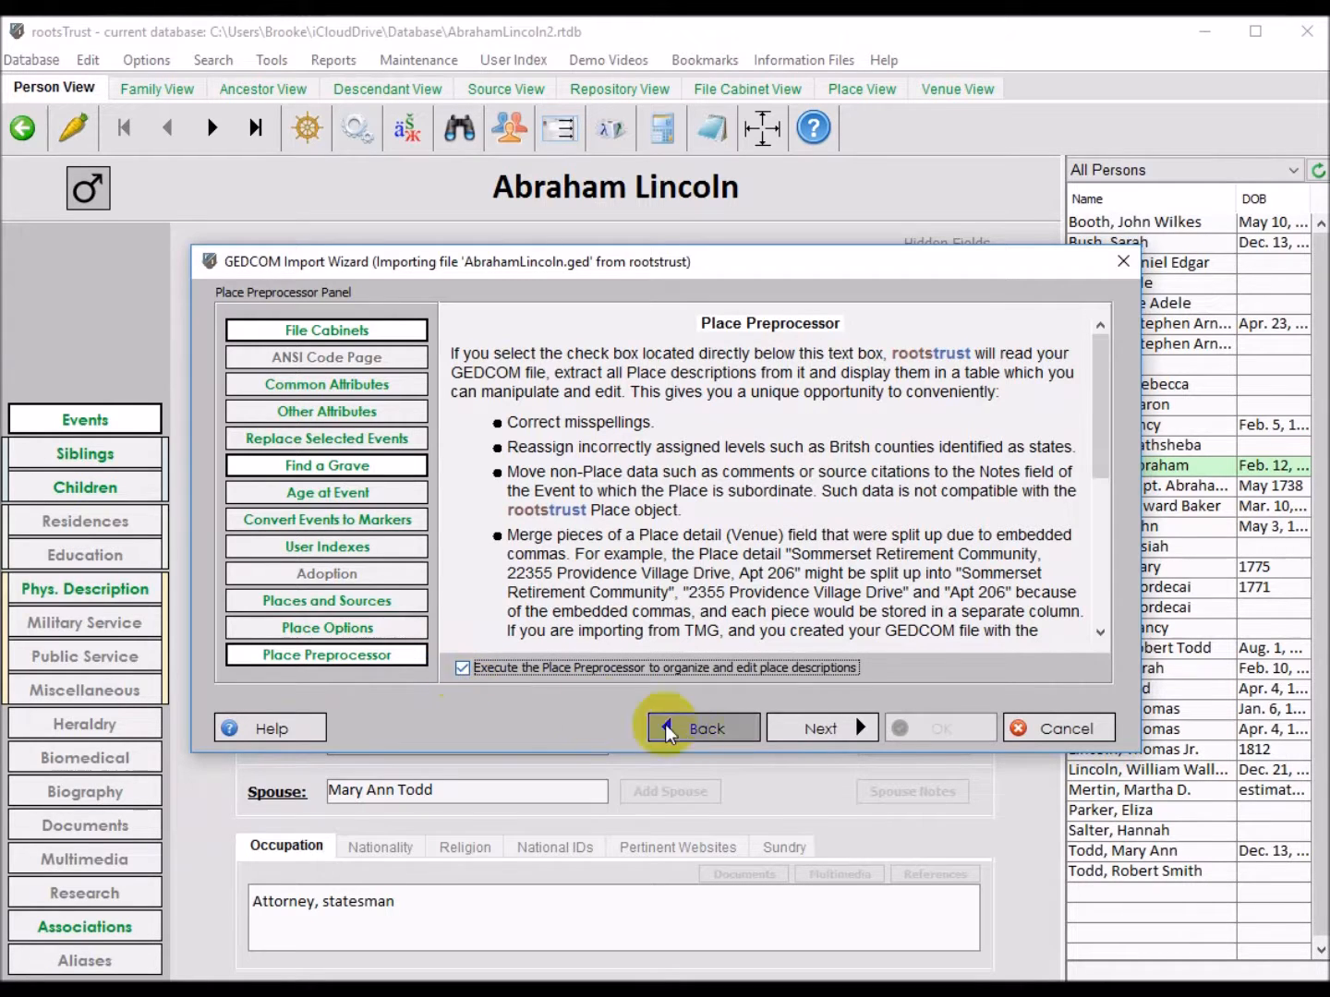
{"action": "left_click", "coordinate": [812, 727]}
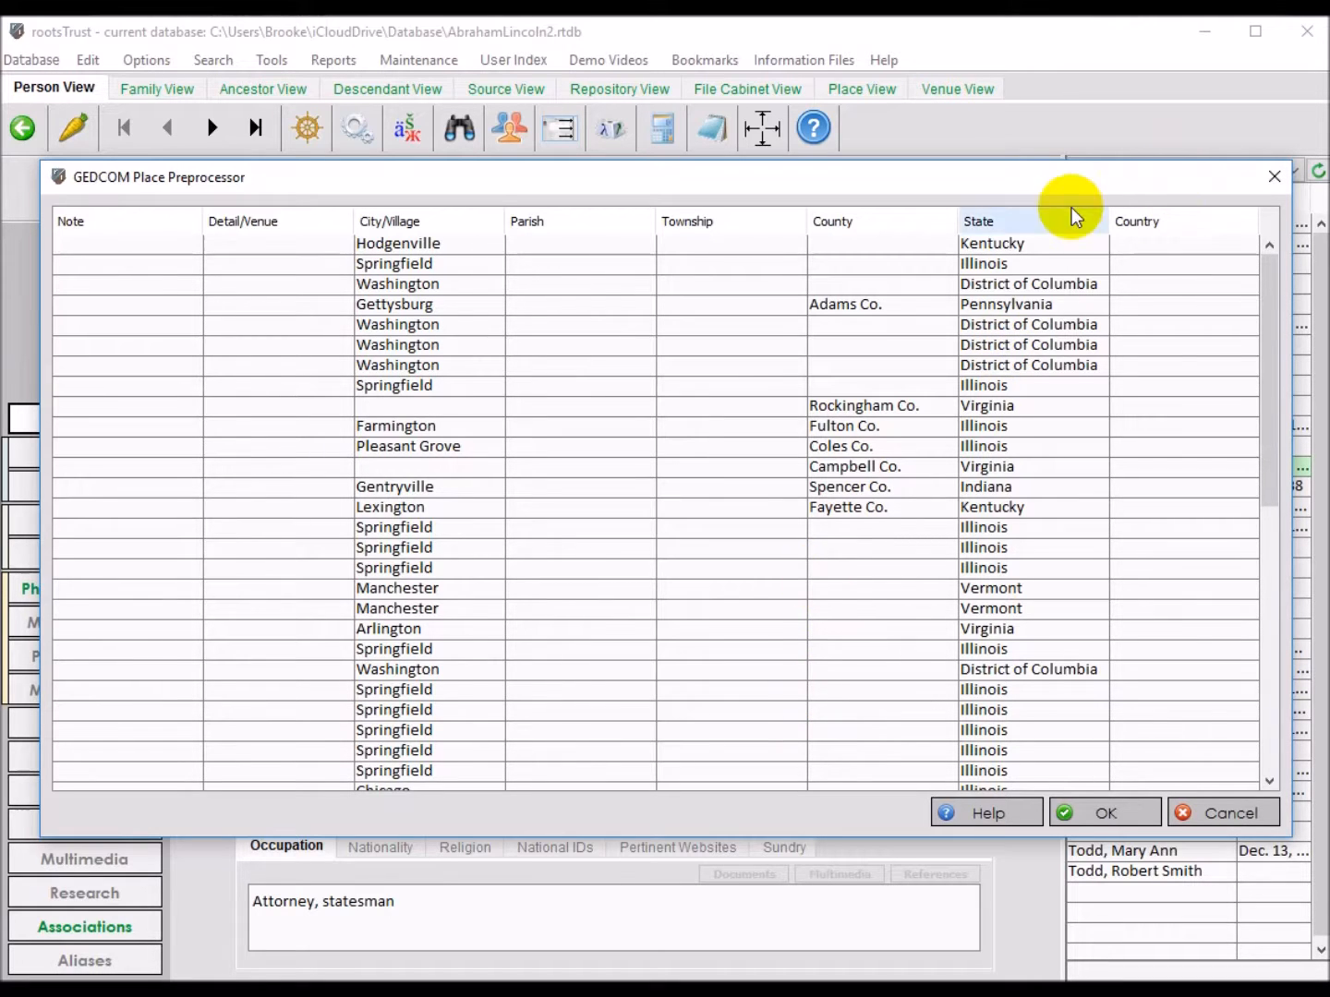
Sort the place table by State in descending order.
{"action": "left_click", "coordinate": [1019, 222]}
{"action": "left_click", "coordinate": [1018, 221]}
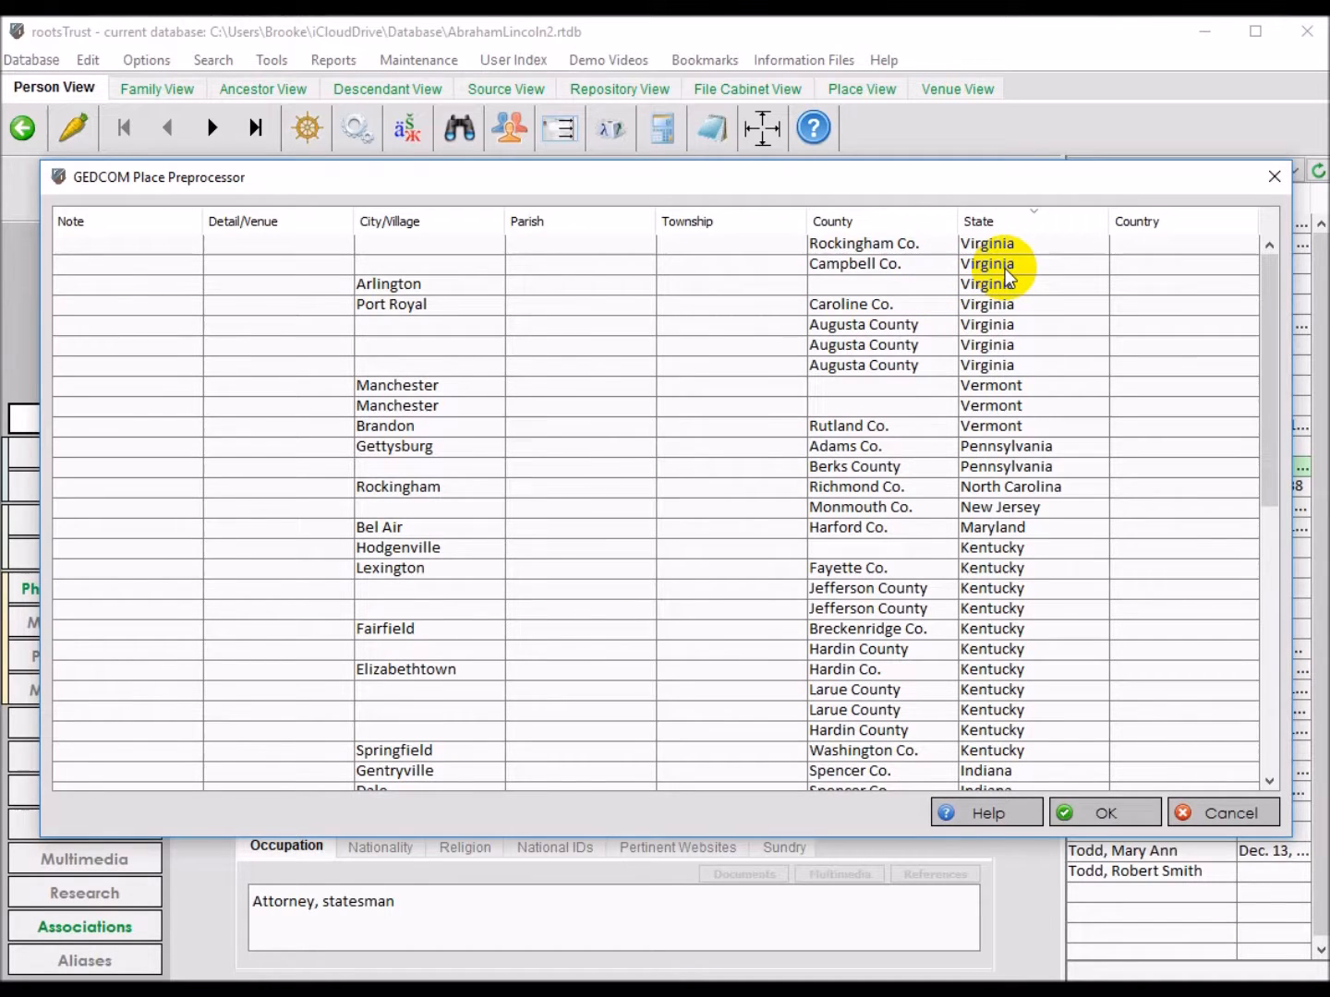
{"action": "scroll", "coordinate": [1083, 529], "scroll_direction": "down", "scroll_amount": 2}
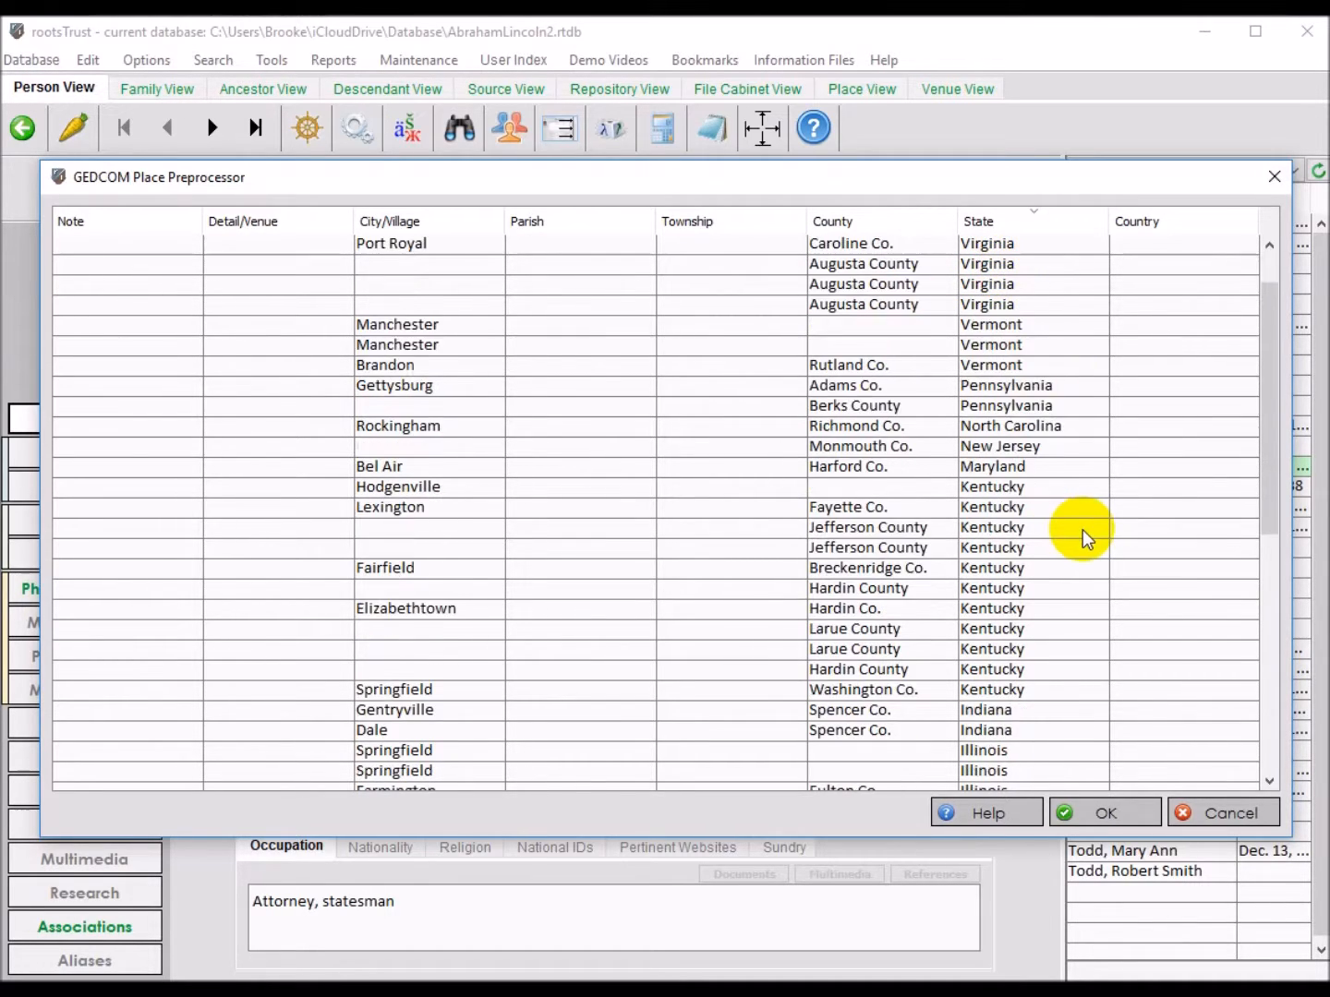
Try swapping the County and State values from the Fayette Co., Kentucky row through the Spencer Co., Indiana rows, and swap them back.
{"action": "left_click_drag", "start_coordinate": [822, 446], "coordinate": [998, 667]}
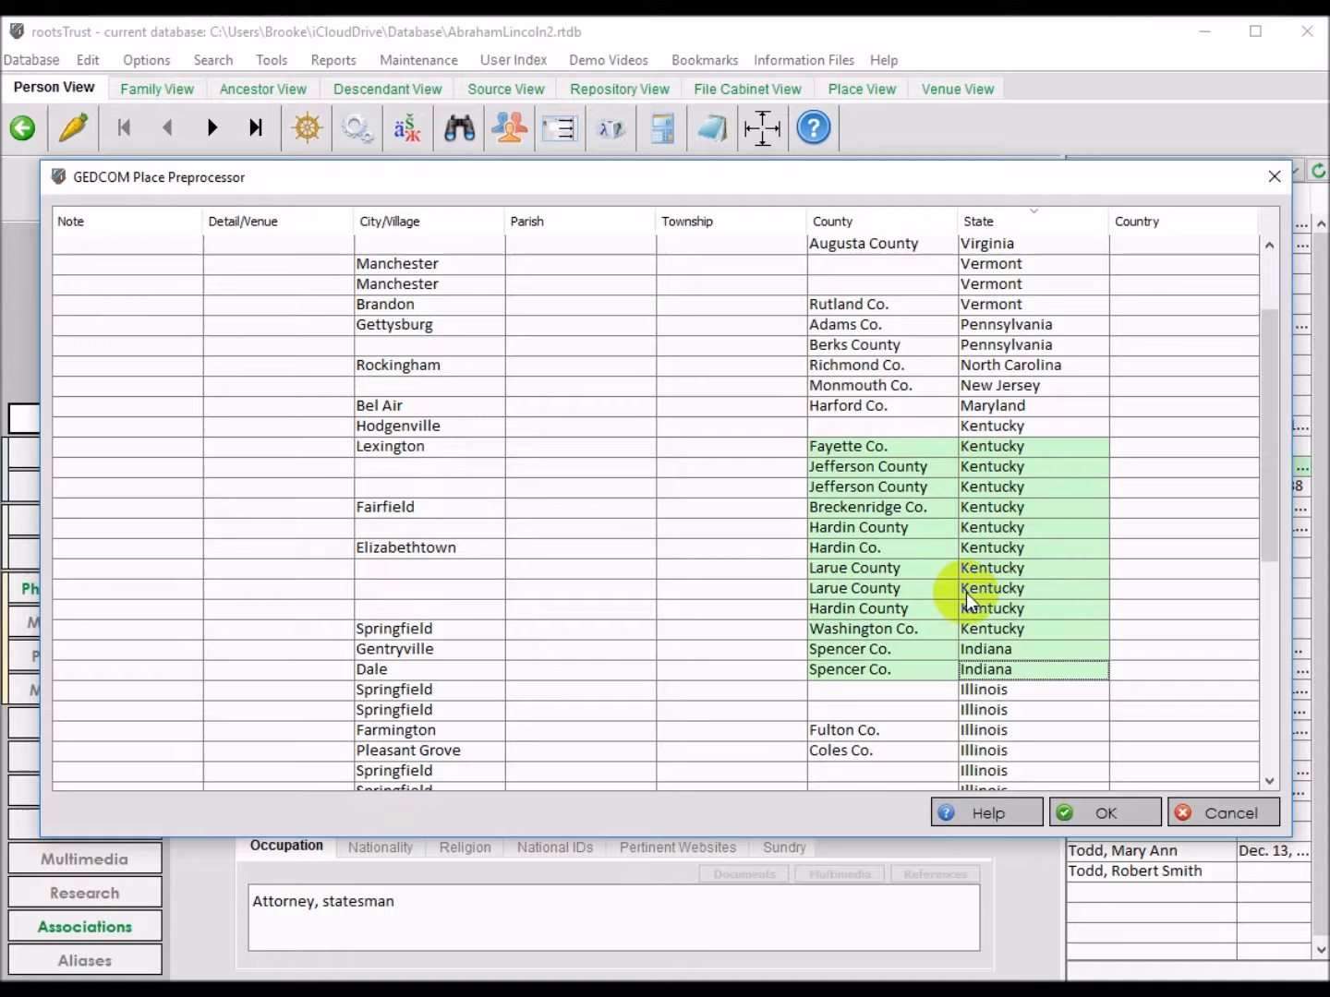
{"action": "right_click", "coordinate": [936, 550]}
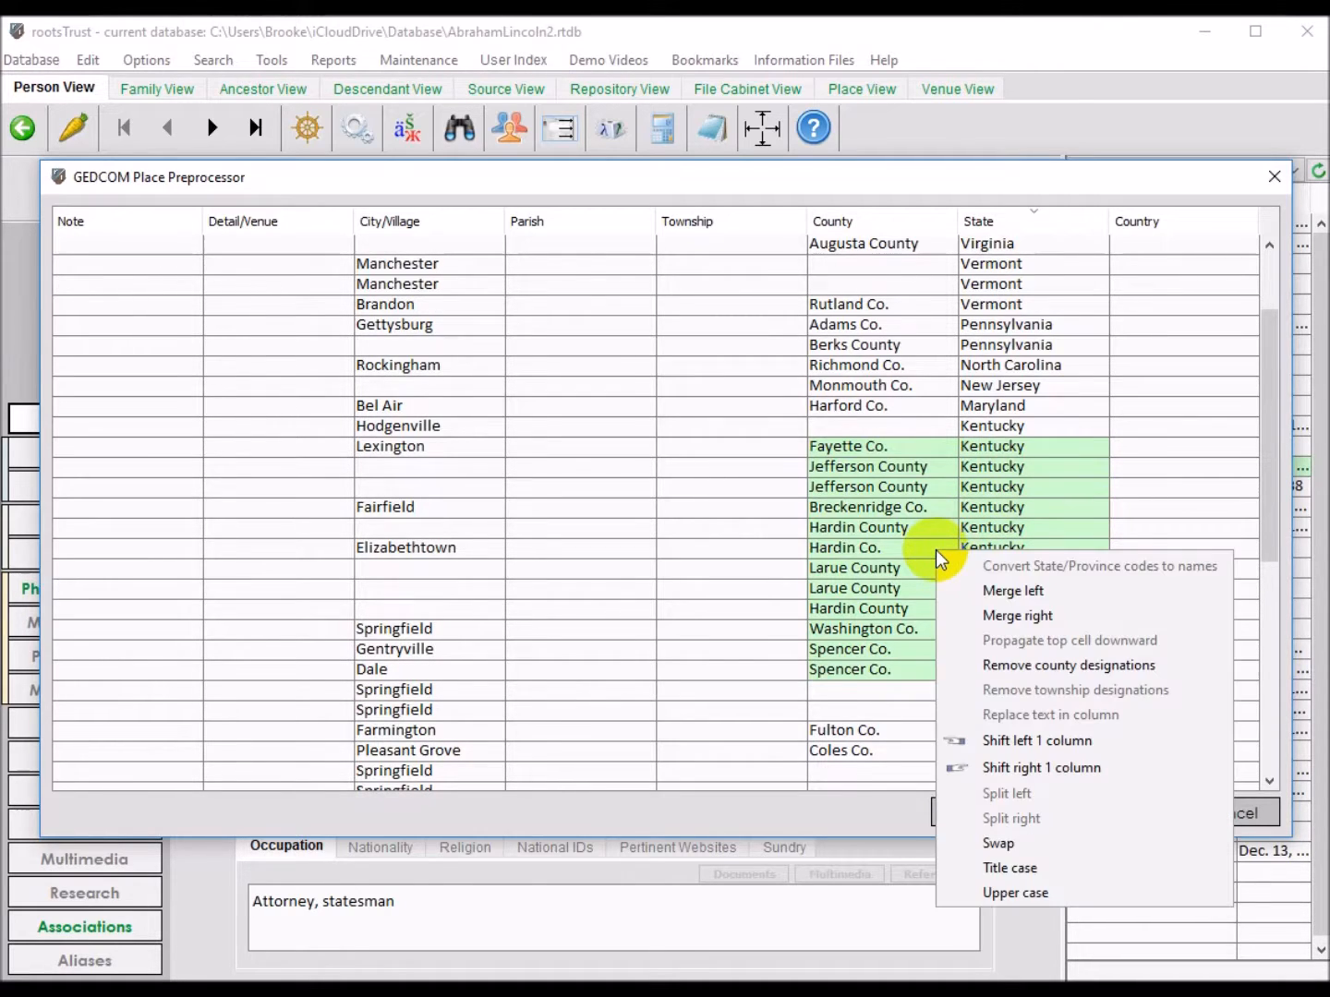
{"action": "left_click", "coordinate": [1003, 845]}
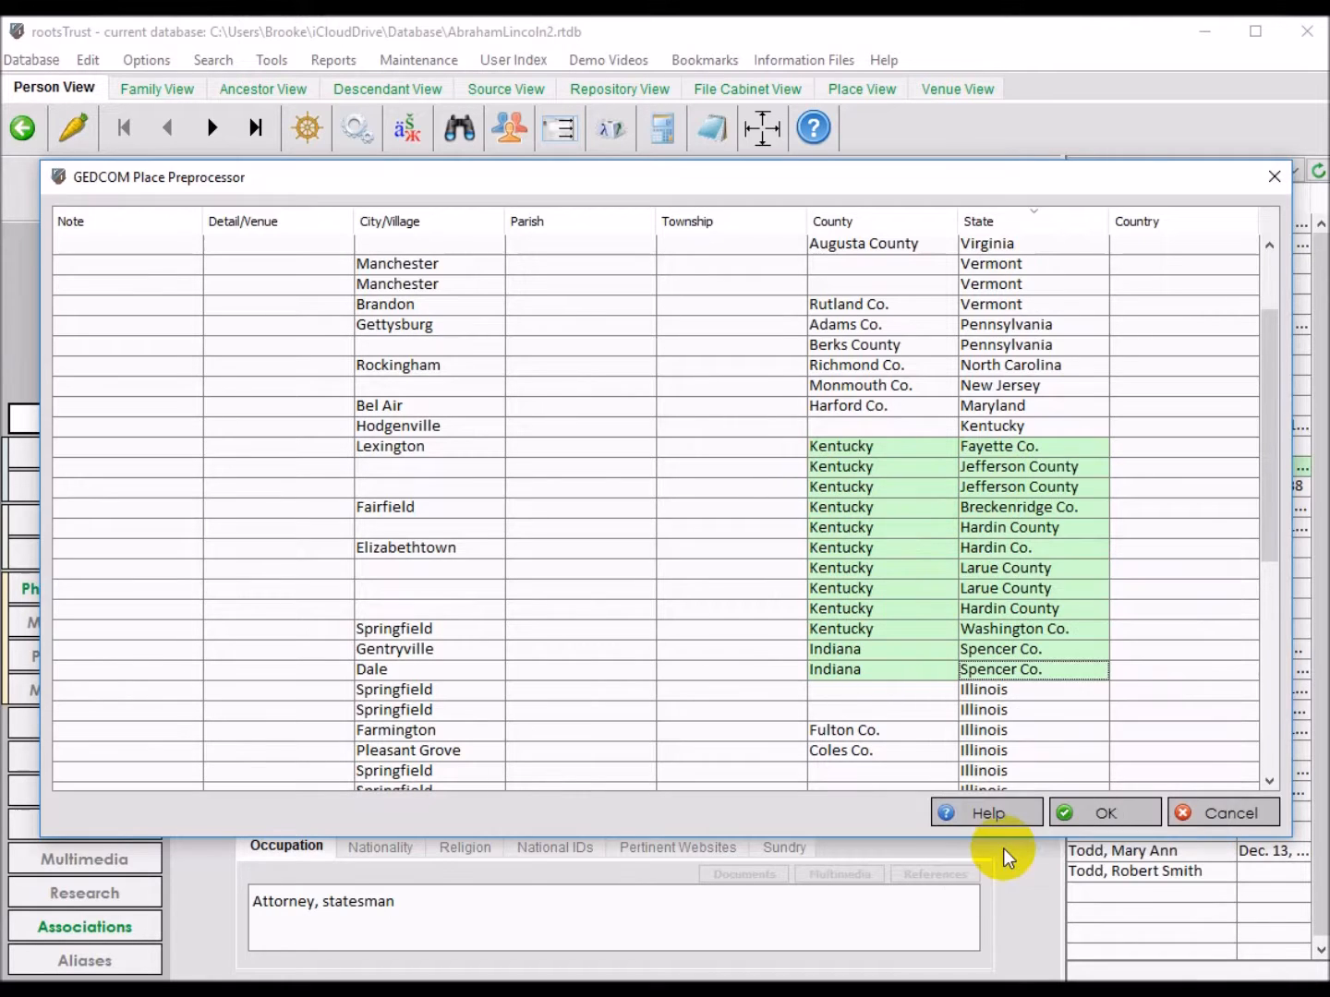
{"action": "right_click", "coordinate": [919, 511]}
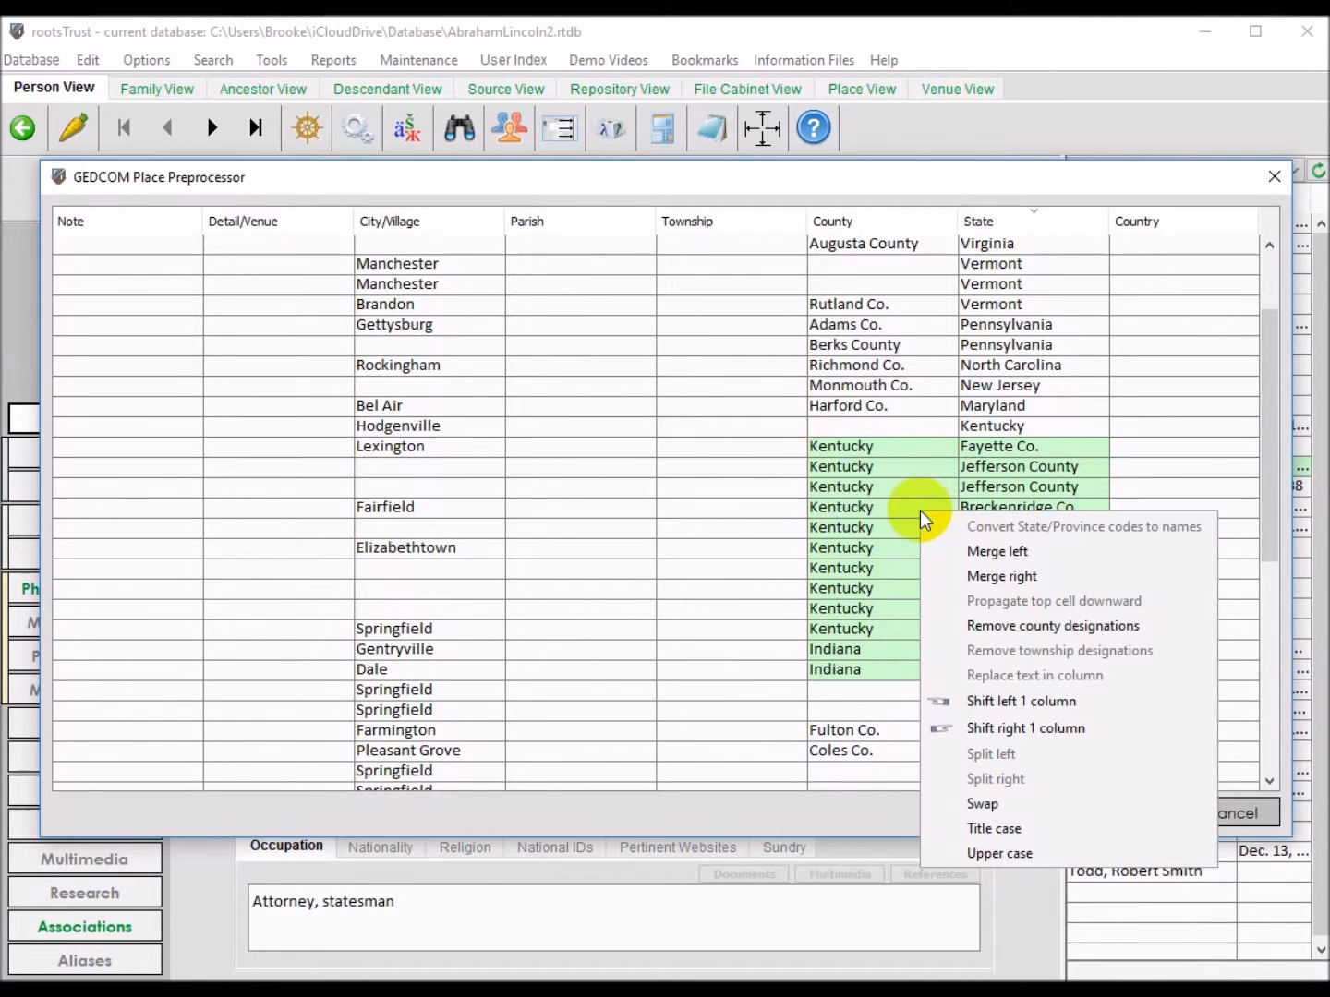
{"action": "left_click", "coordinate": [985, 804]}
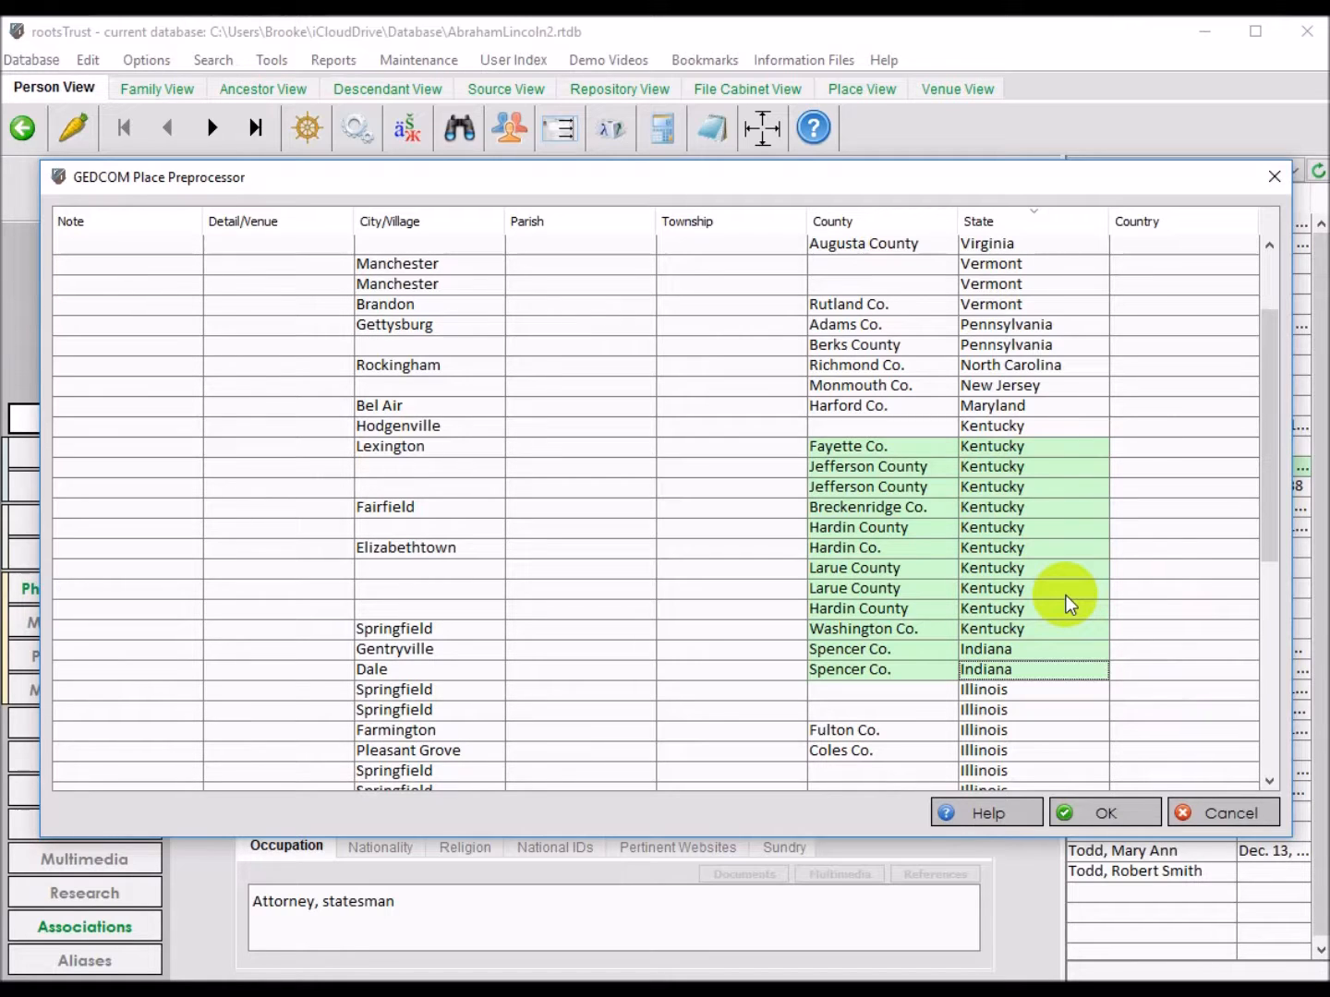
Try shifting the selected Kentucky and Indiana place cells left to Parish/Township and right to State/Country, and return them to County/State.
{"action": "key", "text": "ctrl+Left"}
{"action": "key", "text": "ctrl+Left"}
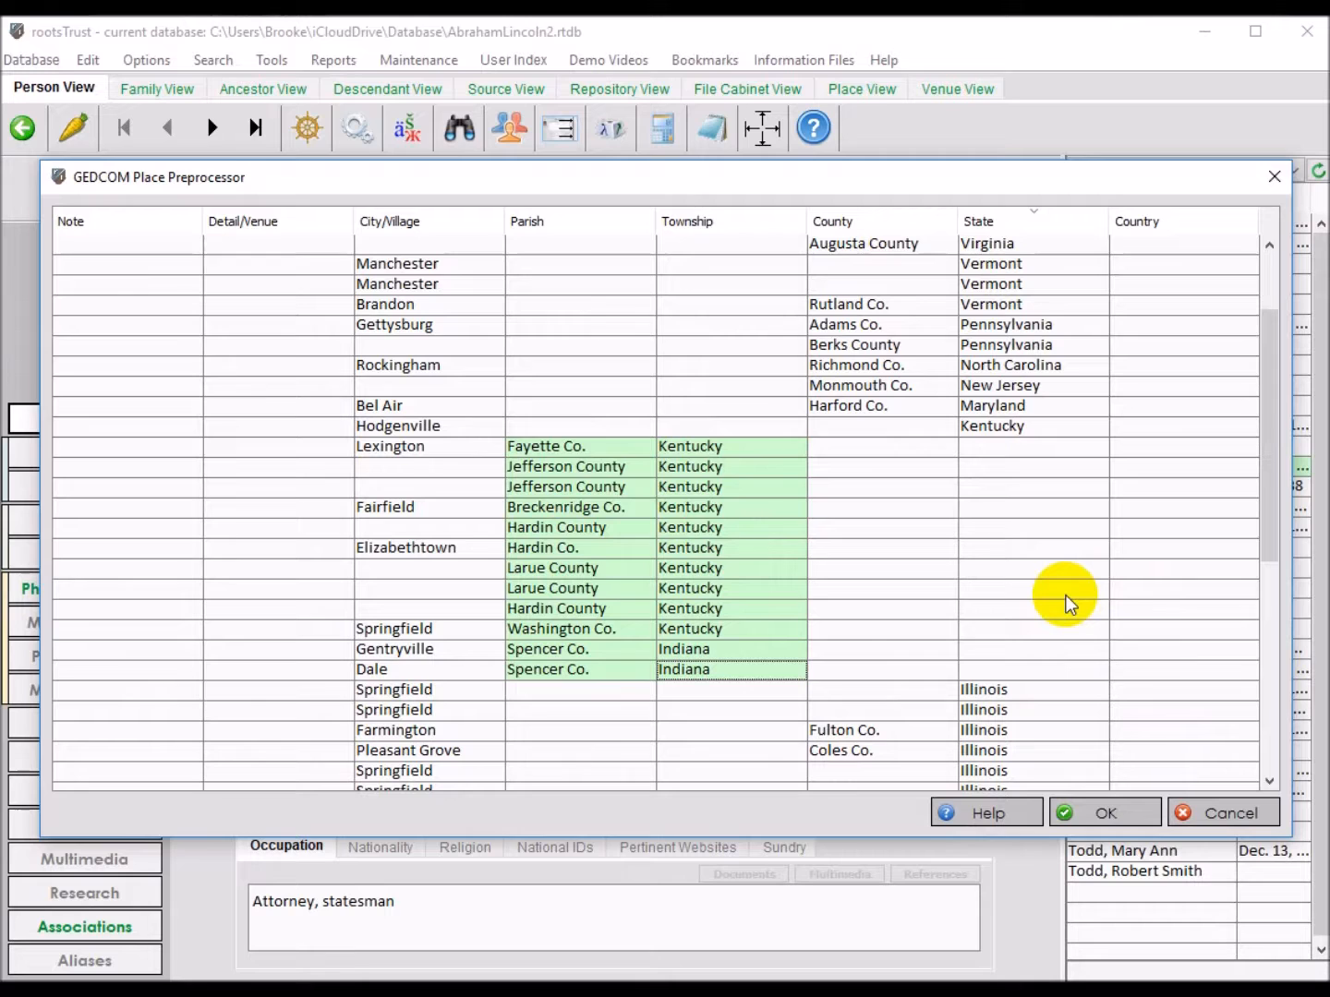
{"action": "key", "text": "ctrl+Right"}
{"action": "key", "text": "ctrl+Right"}
{"action": "key", "text": "ctrl+Right"}
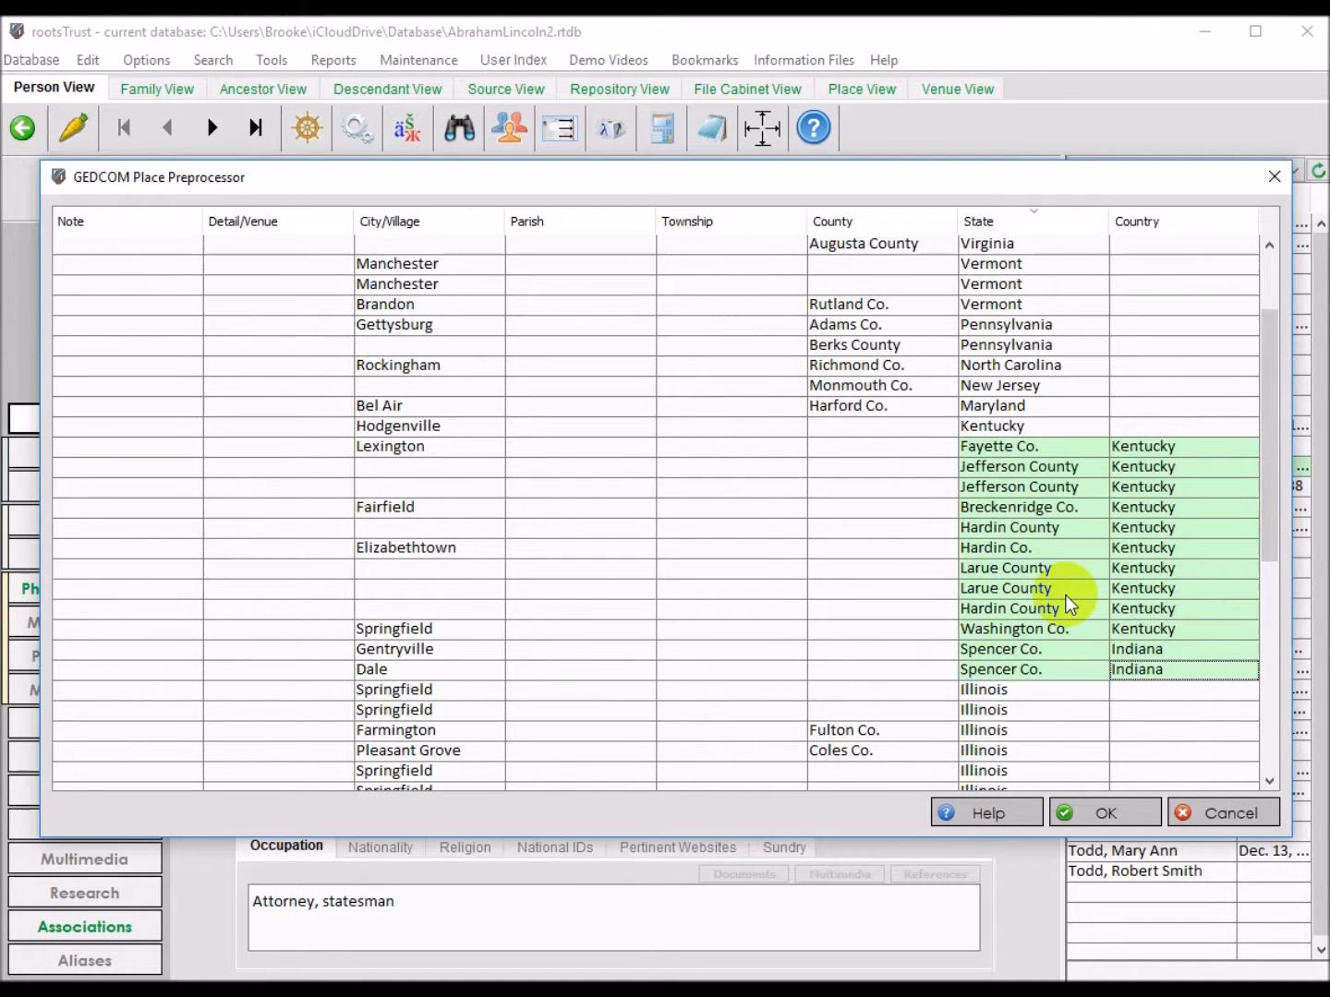
{"action": "key", "text": "ctrl+Left"}
{"action": "key", "text": "ctrl+Left"}
{"action": "key", "text": "ctrl+Left"}
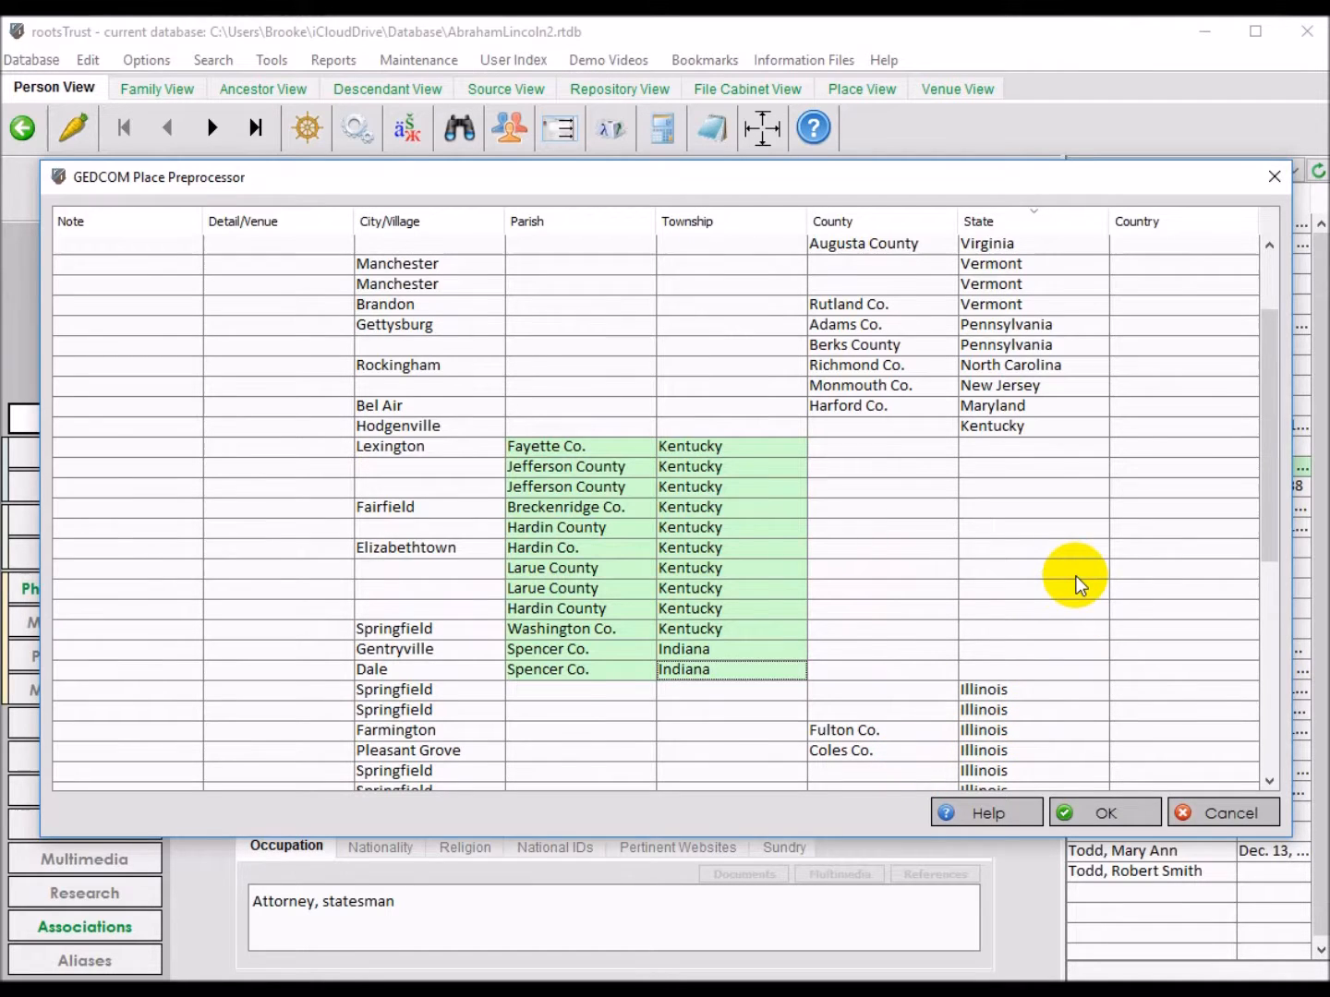
{"action": "key", "text": "ctrl+Right"}
{"action": "key", "text": "ctrl+Right"}
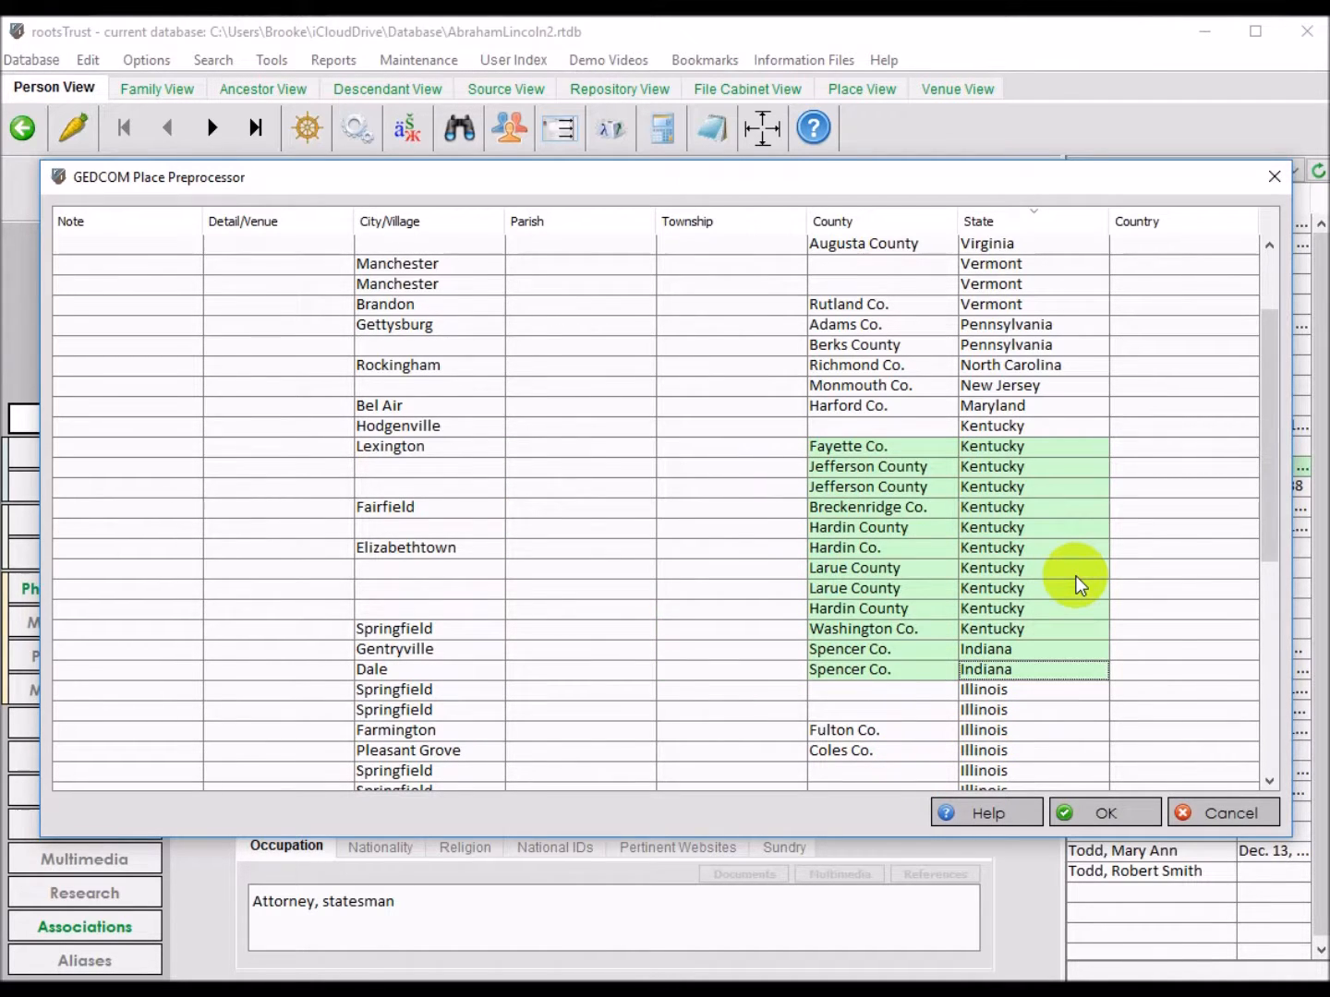
Try merging the selected County values right into State for the Kentucky and Indiana rows, and split them back left.
{"action": "right_click", "coordinate": [909, 551]}
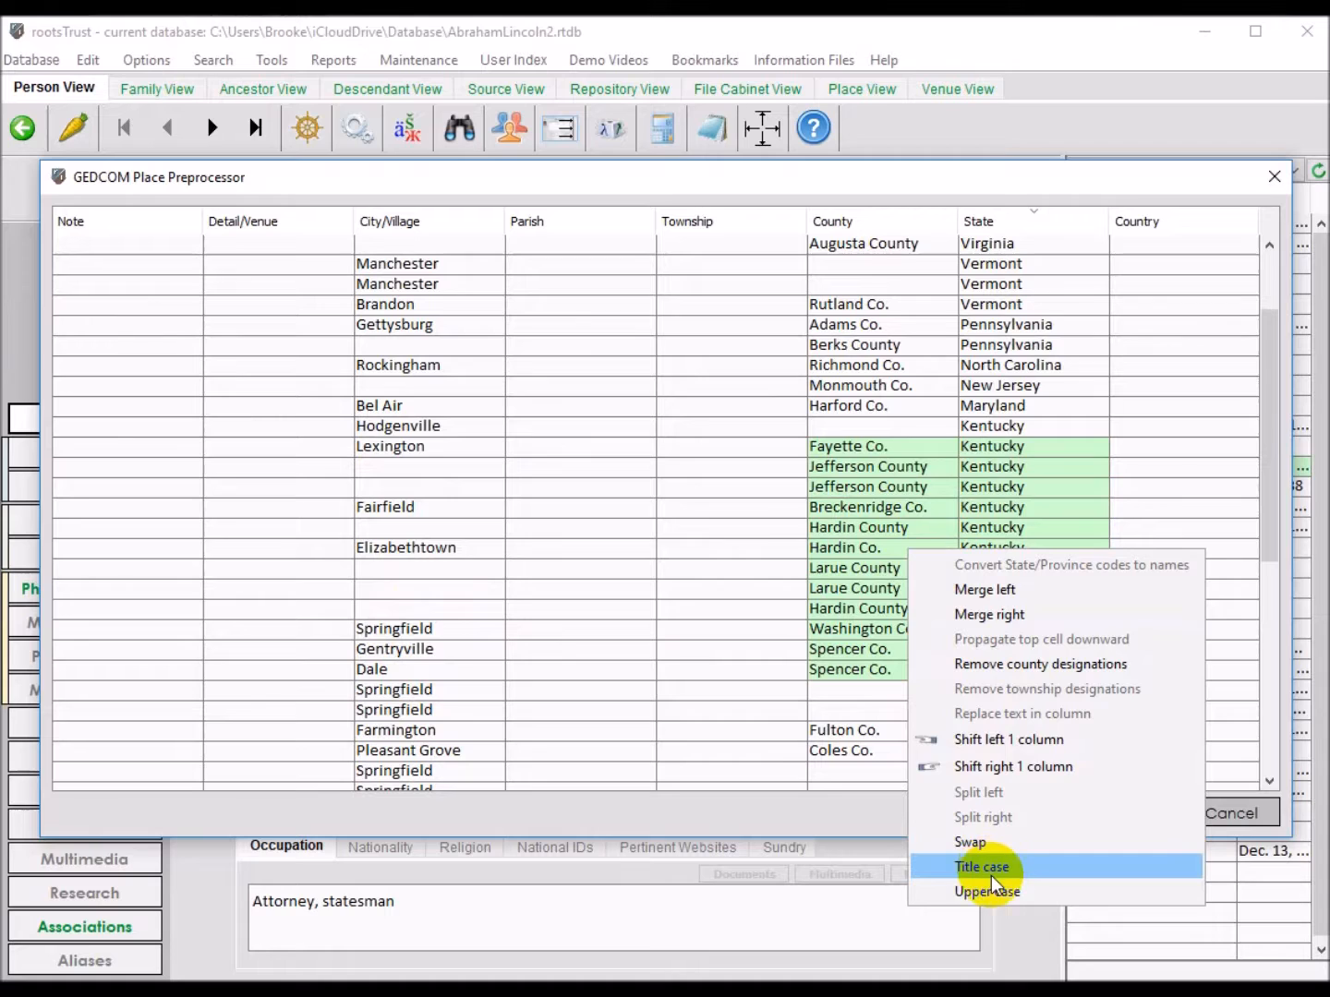
{"action": "left_click", "coordinate": [990, 614]}
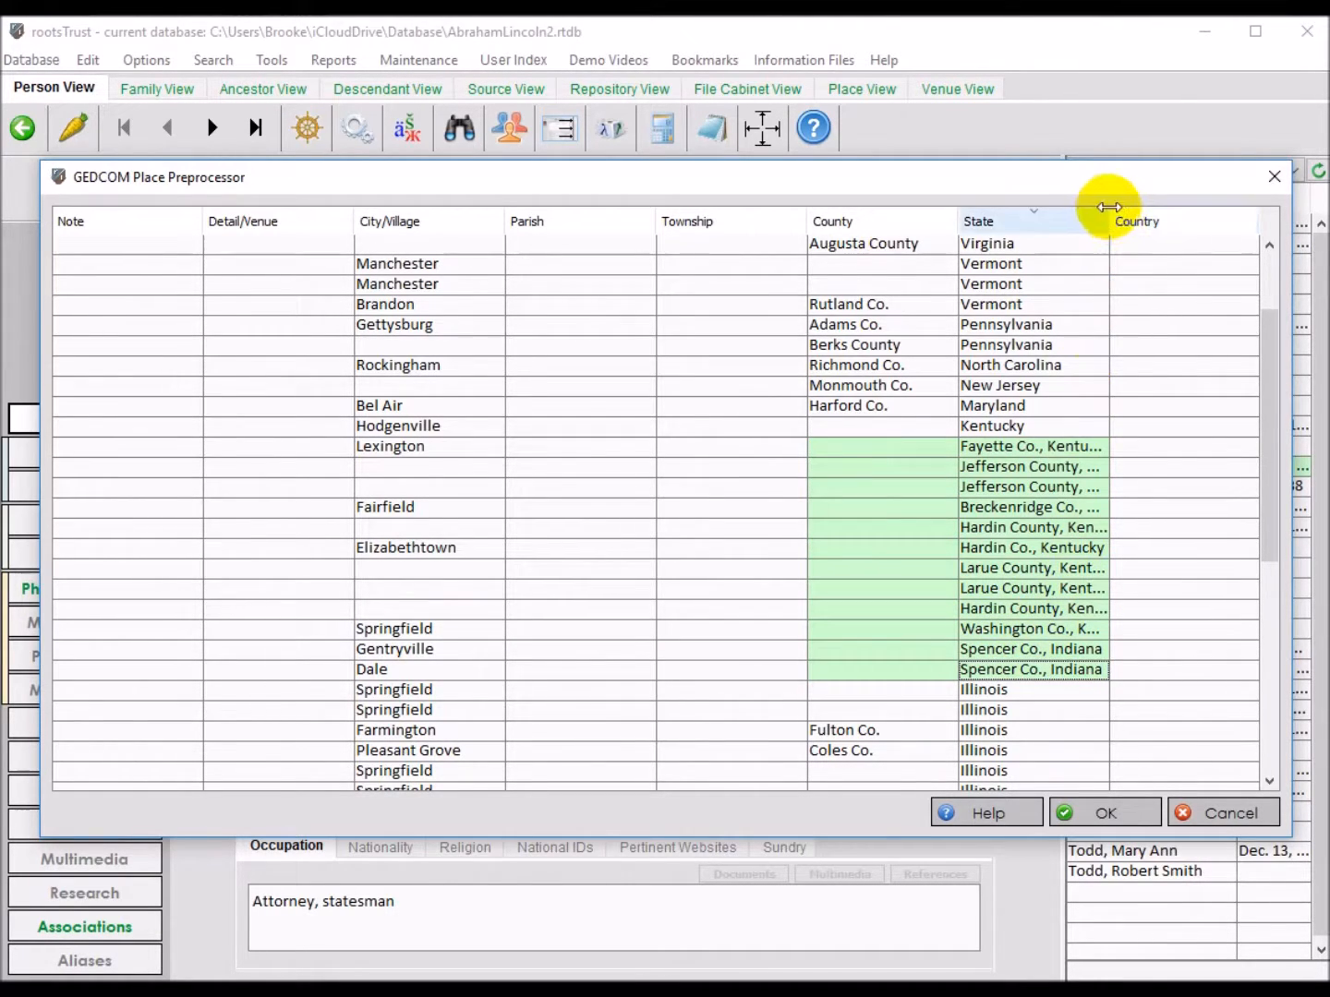
{"action": "left_click_drag", "start_coordinate": [1110, 217], "coordinate": [1214, 217]}
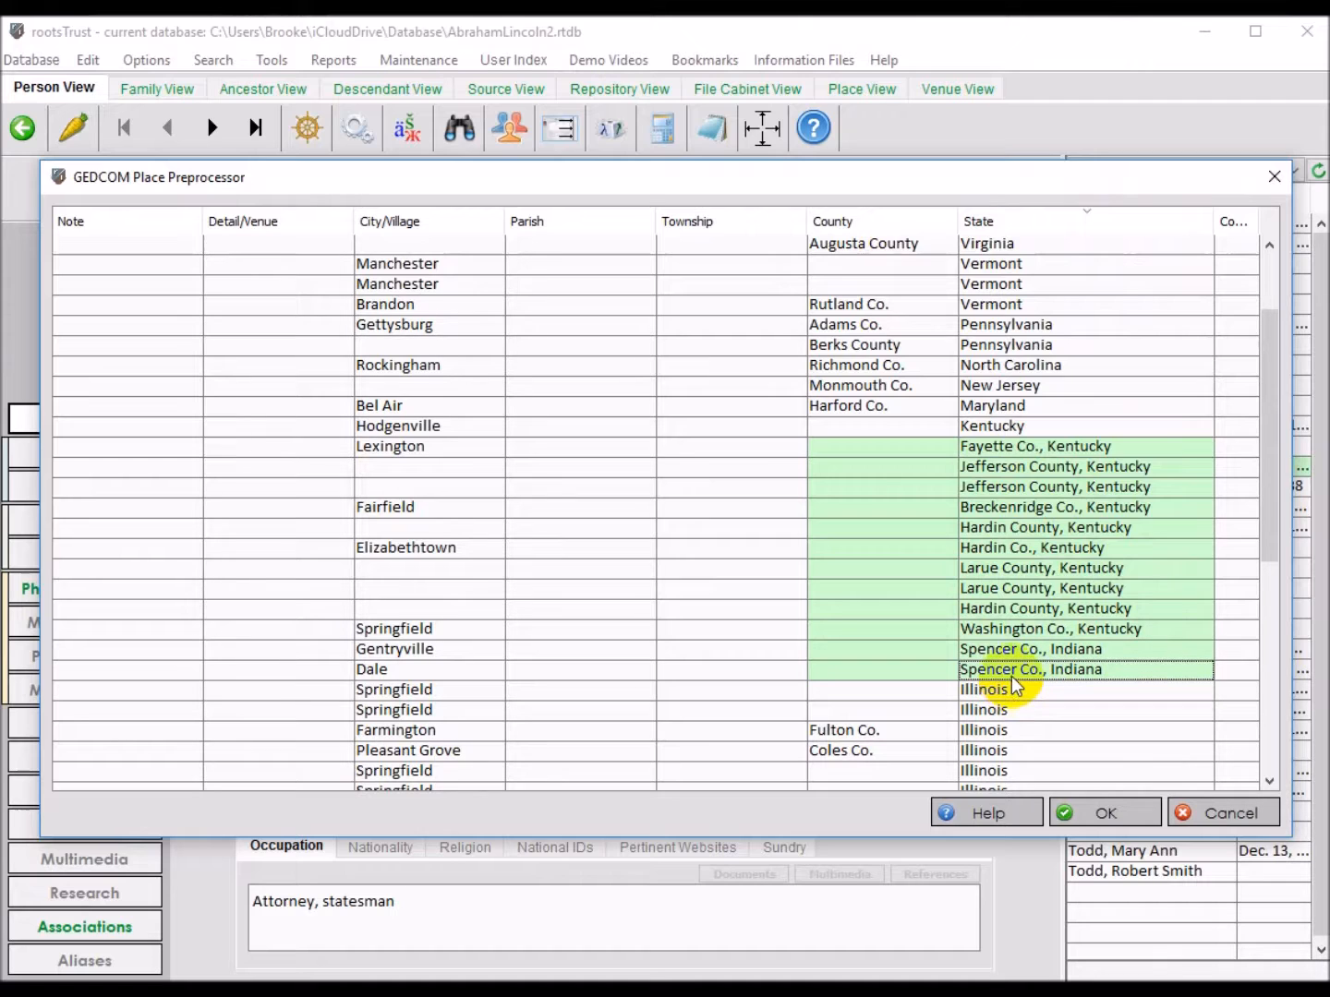
{"action": "left_click", "coordinate": [997, 451]}
{"action": "left_click_drag", "start_coordinate": [998, 449], "coordinate": [986, 669]}
{"action": "right_click", "coordinate": [1007, 585]}
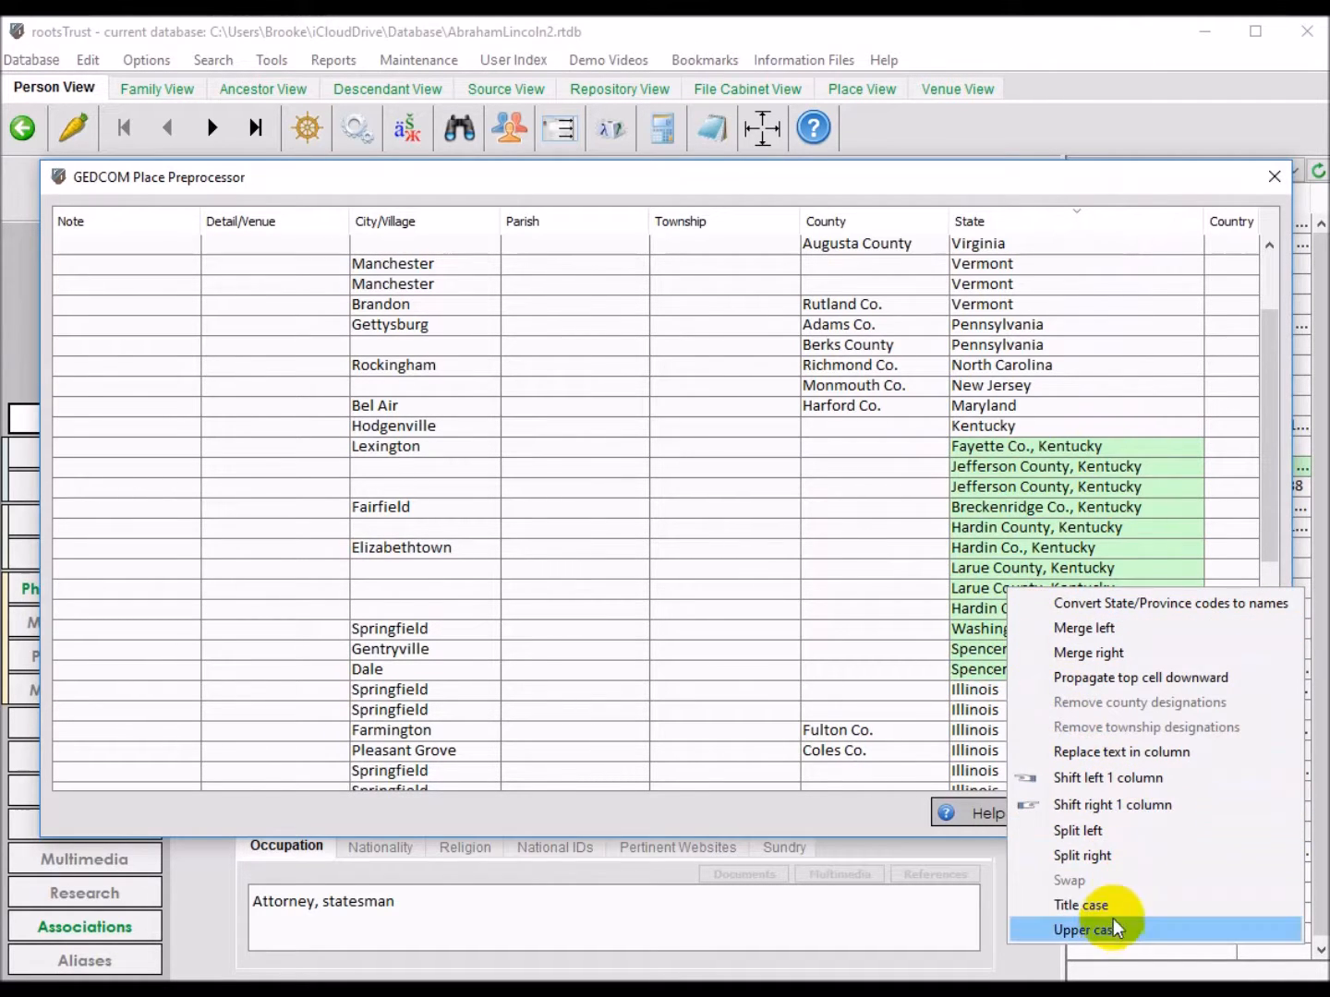
{"action": "left_click", "coordinate": [1090, 829]}
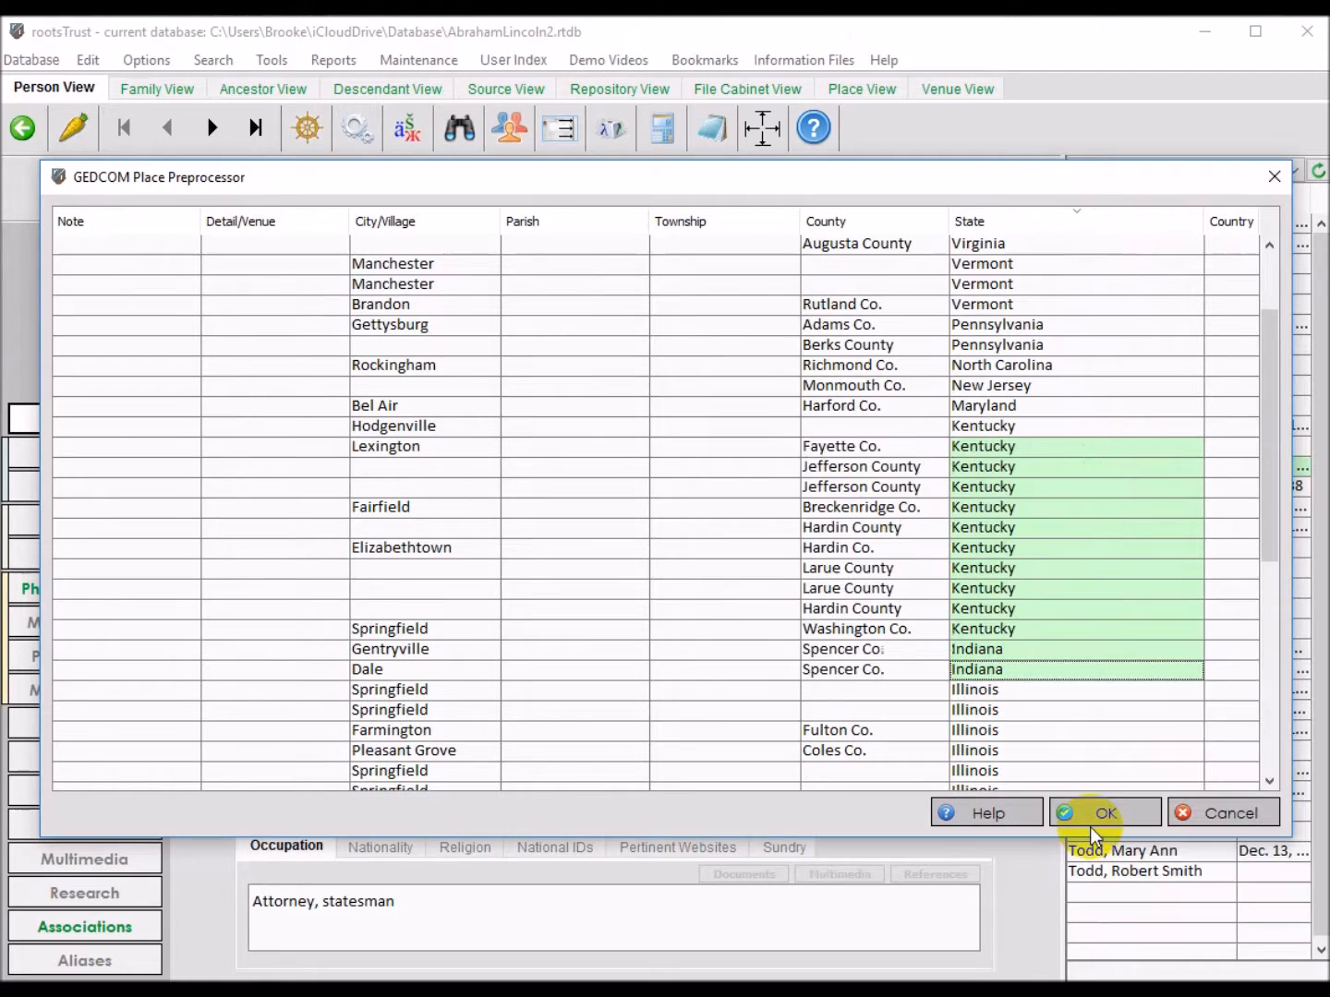
Try converting the State values of the Kentucky and Indiana rows to upper case, and return them to title case.
{"action": "left_click", "coordinate": [1055, 568]}
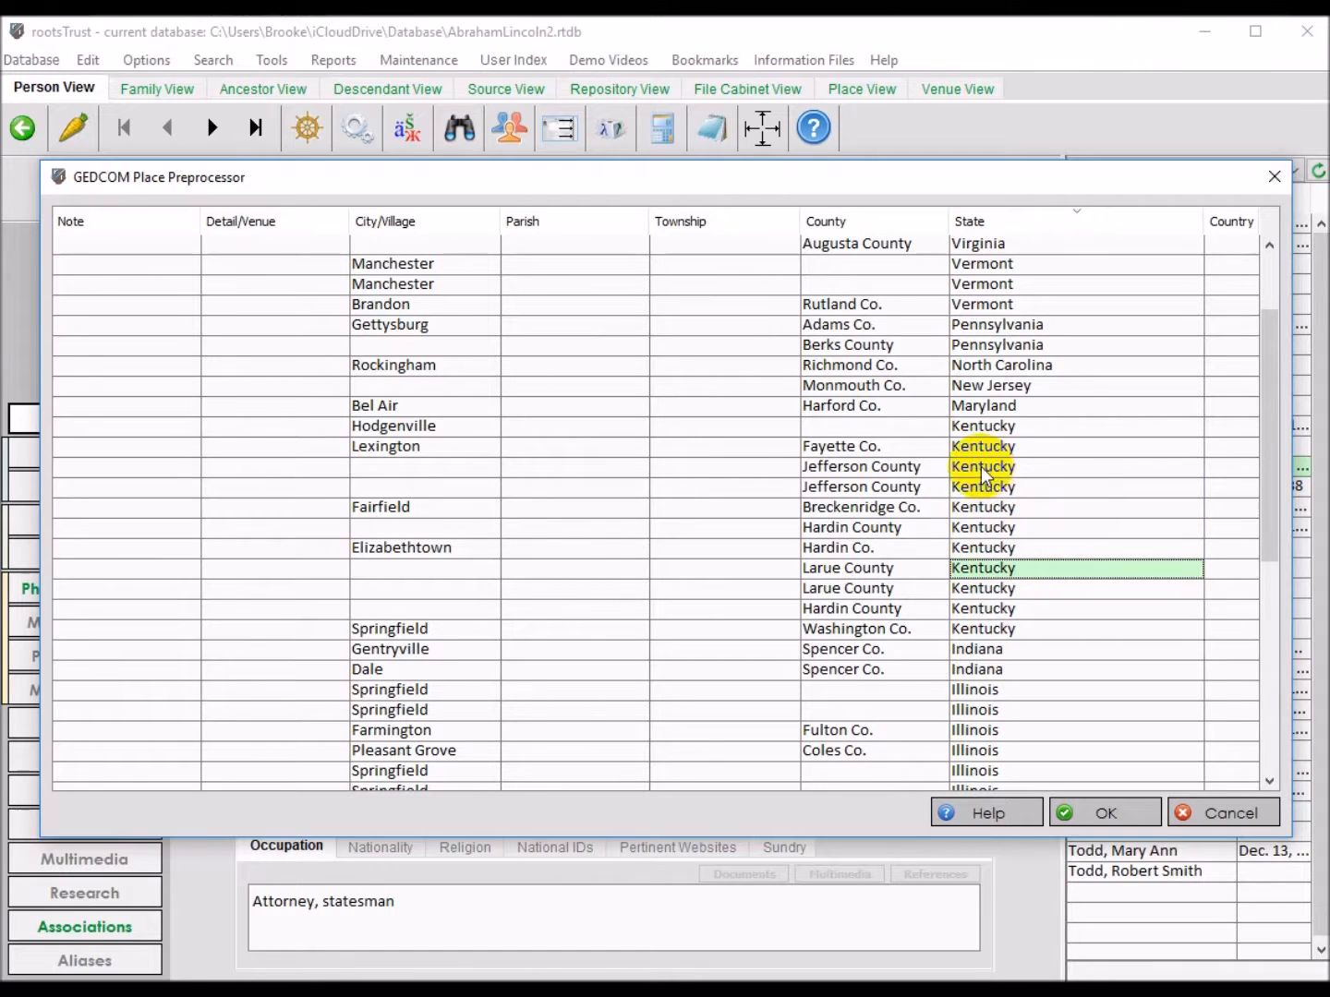
{"action": "left_click", "coordinate": [976, 428]}
{"action": "left_click_drag", "start_coordinate": [976, 427], "coordinate": [979, 668]}
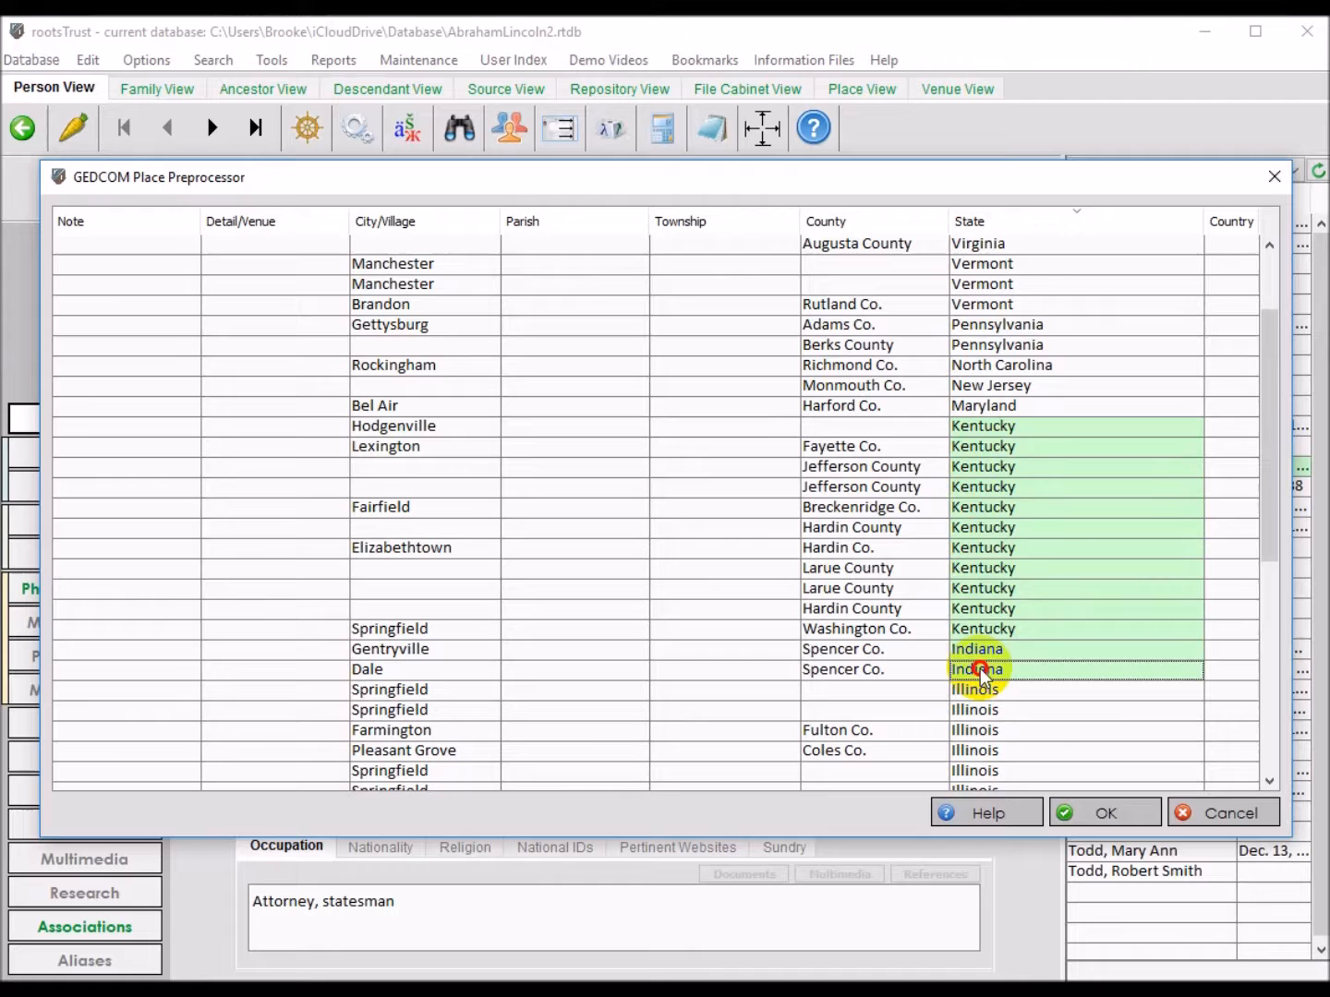
{"action": "right_click", "coordinate": [993, 577]}
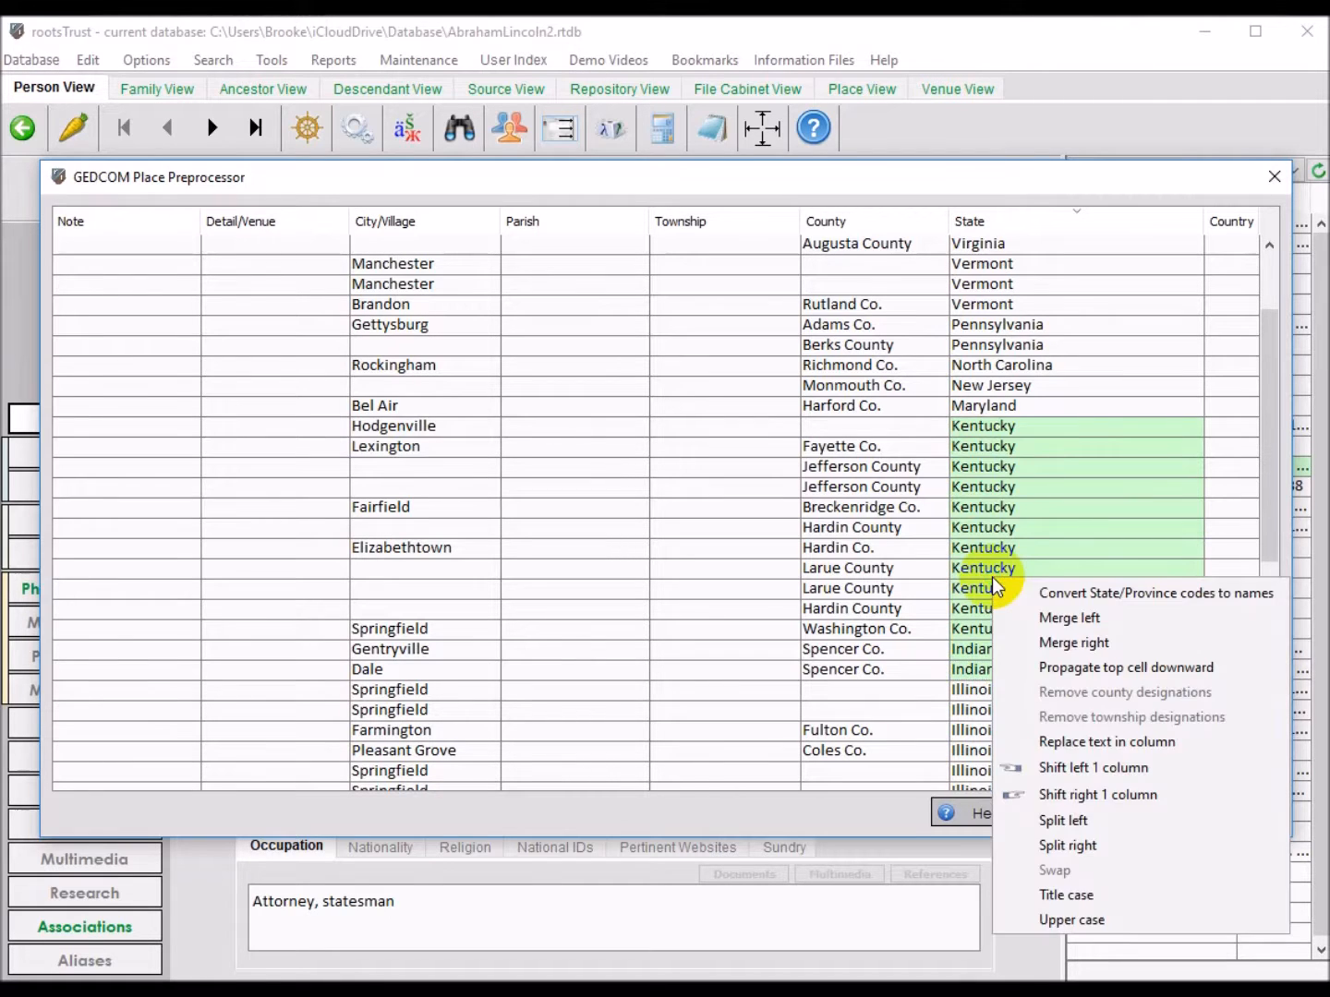
{"action": "left_click", "coordinate": [1093, 921]}
{"action": "left_click_drag", "start_coordinate": [986, 424], "coordinate": [982, 669]}
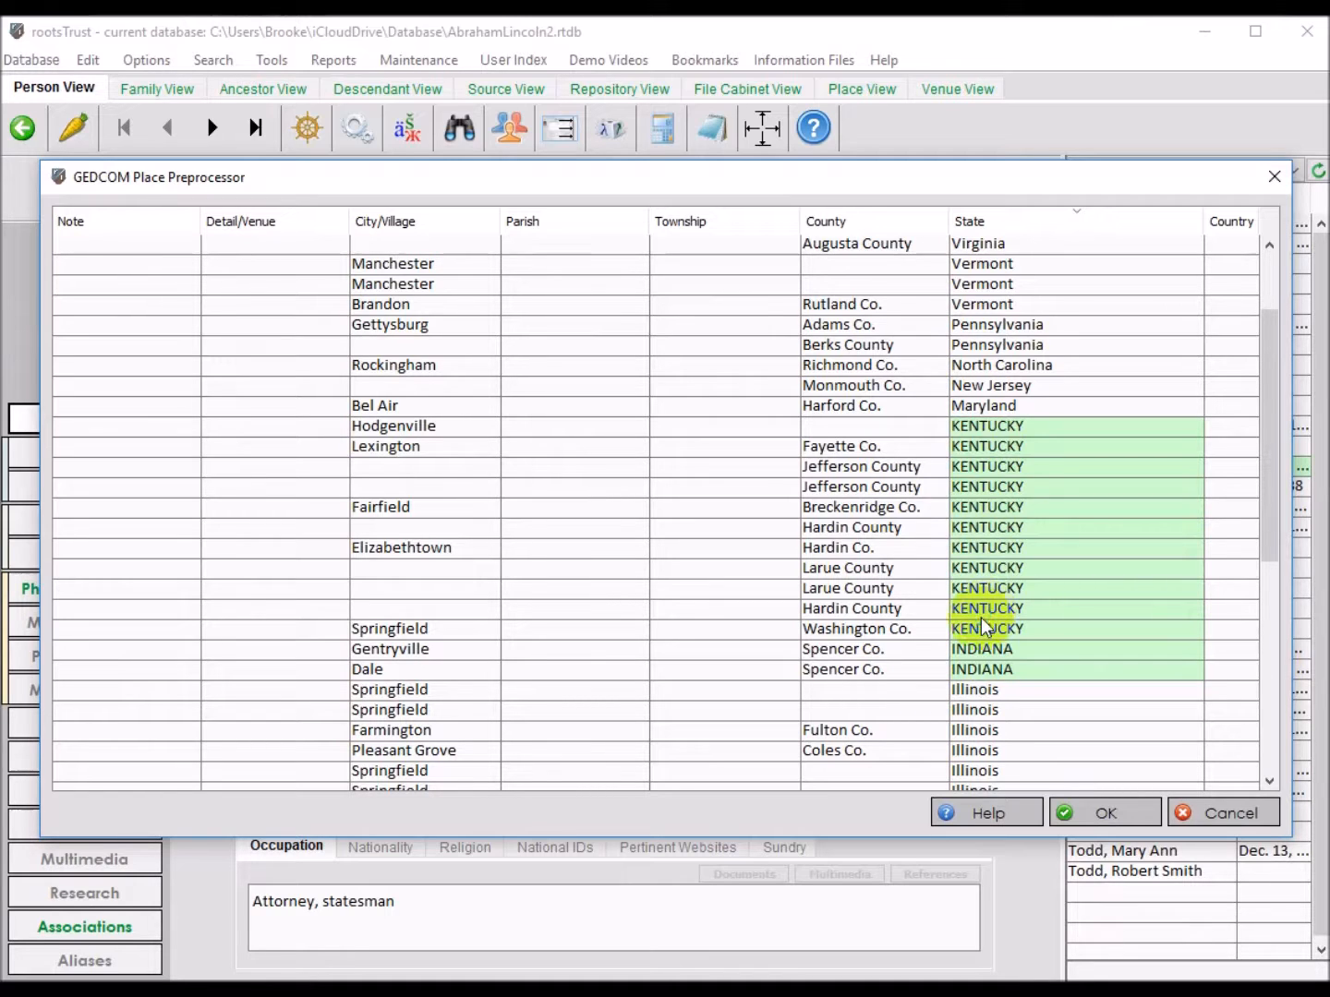
{"action": "right_click", "coordinate": [1078, 540]}
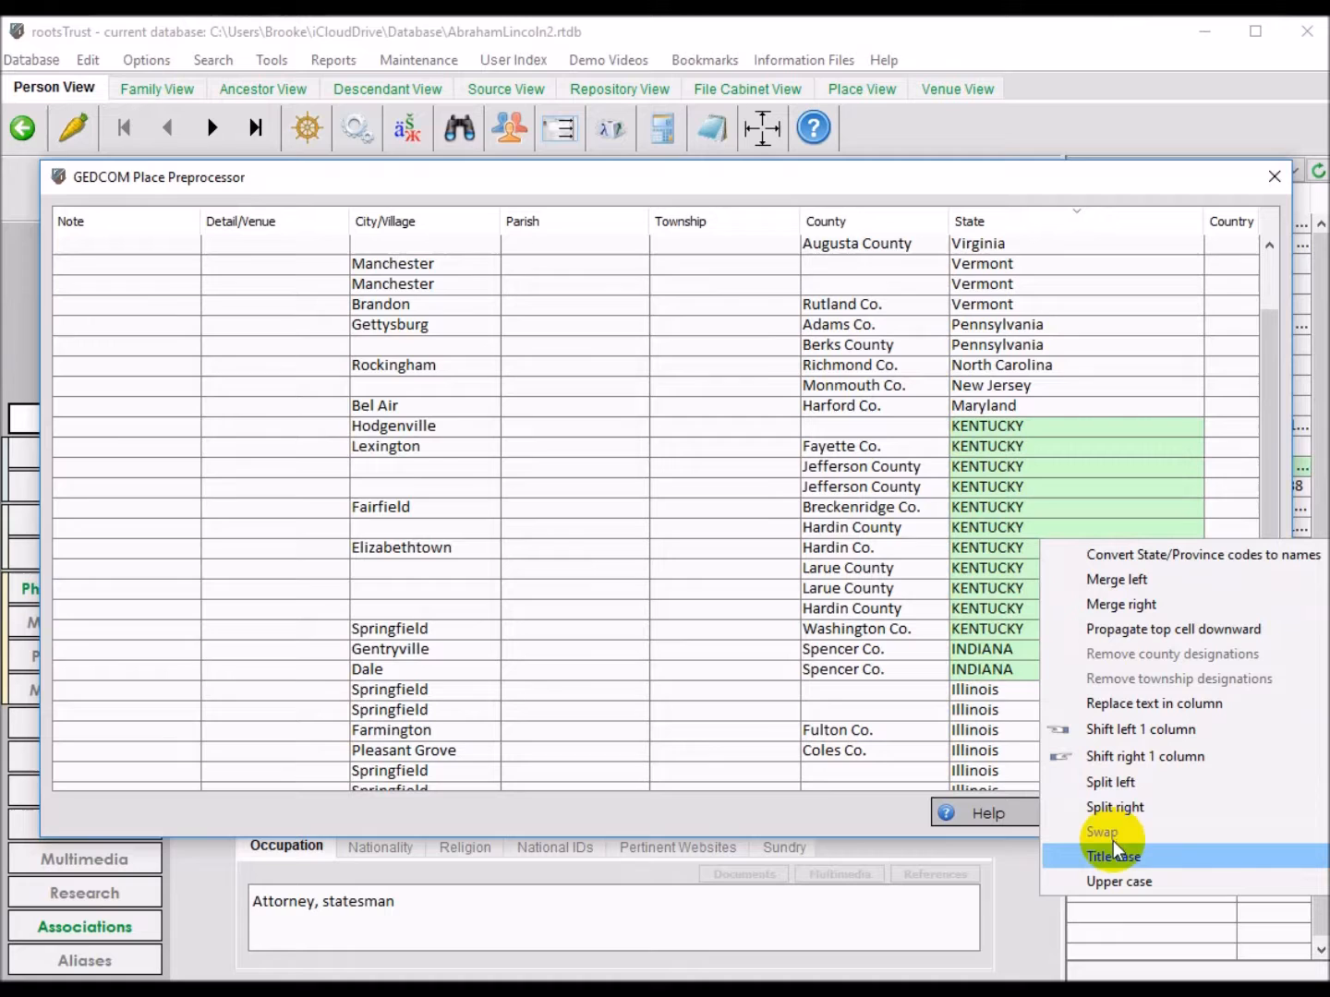
{"action": "left_click", "coordinate": [1130, 863]}
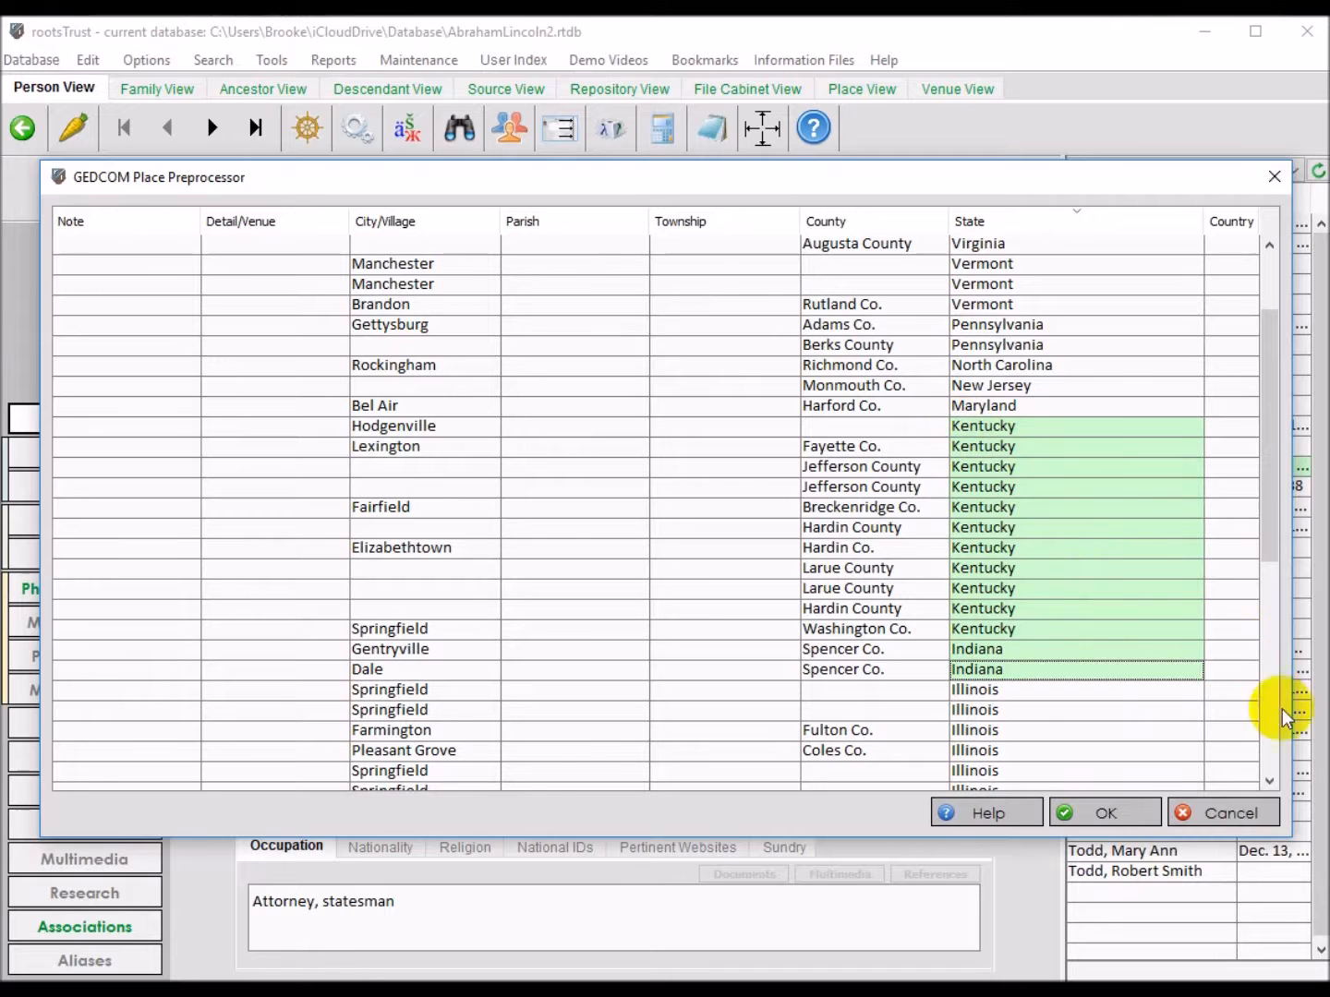
Narrow the State column and enter USA as the Country in the table's first row, Rockingham Co., Virginia.
{"action": "left_click", "coordinate": [1232, 568]}
{"action": "left_click_drag", "start_coordinate": [1269, 534], "coordinate": [1267, 282]}
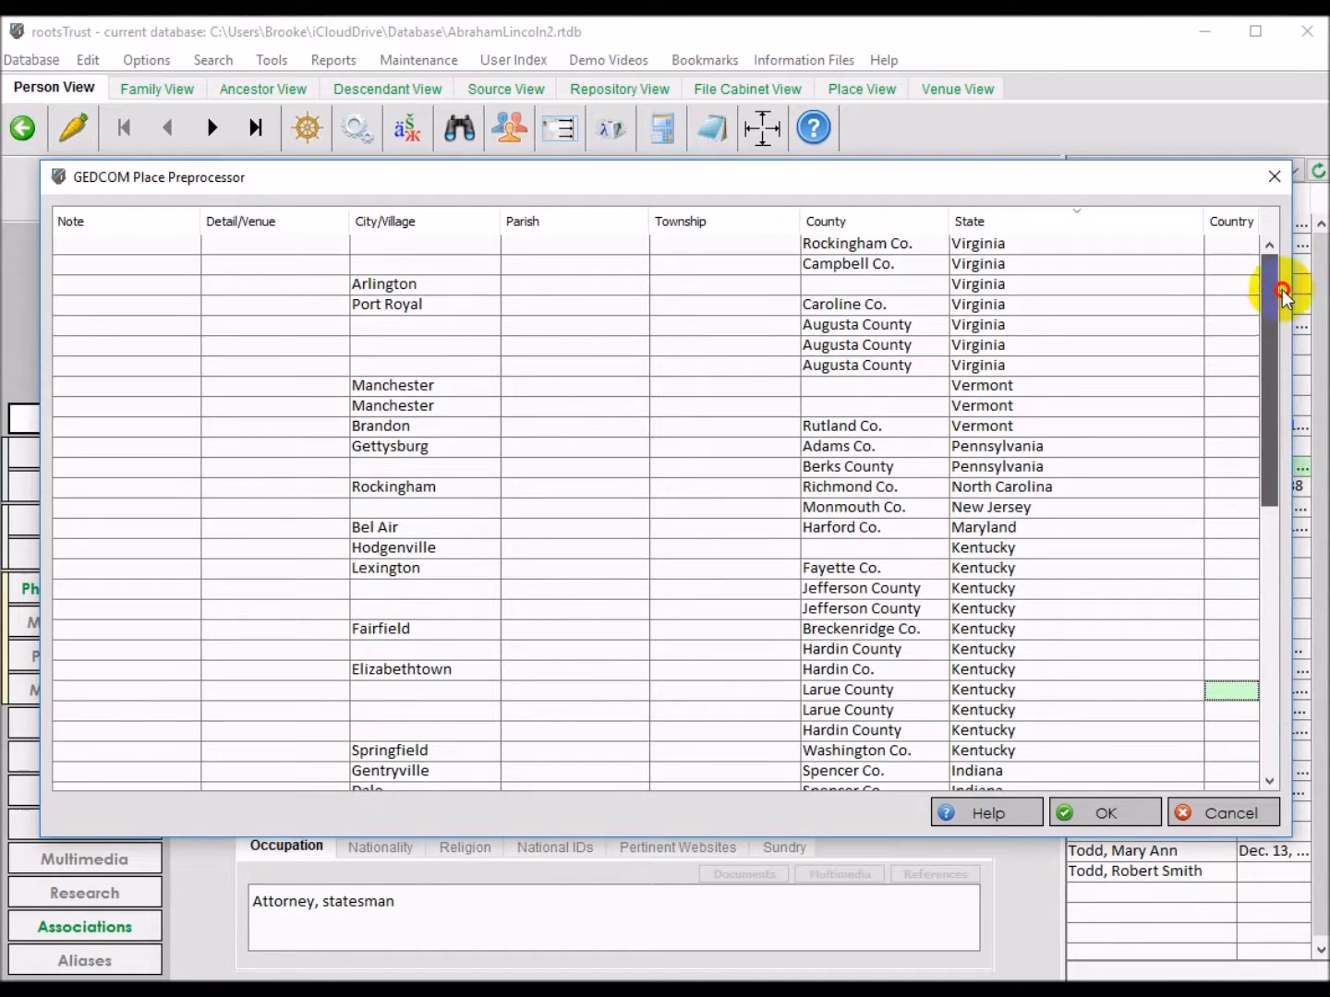
{"action": "left_click_drag", "start_coordinate": [1204, 221], "coordinate": [1072, 221]}
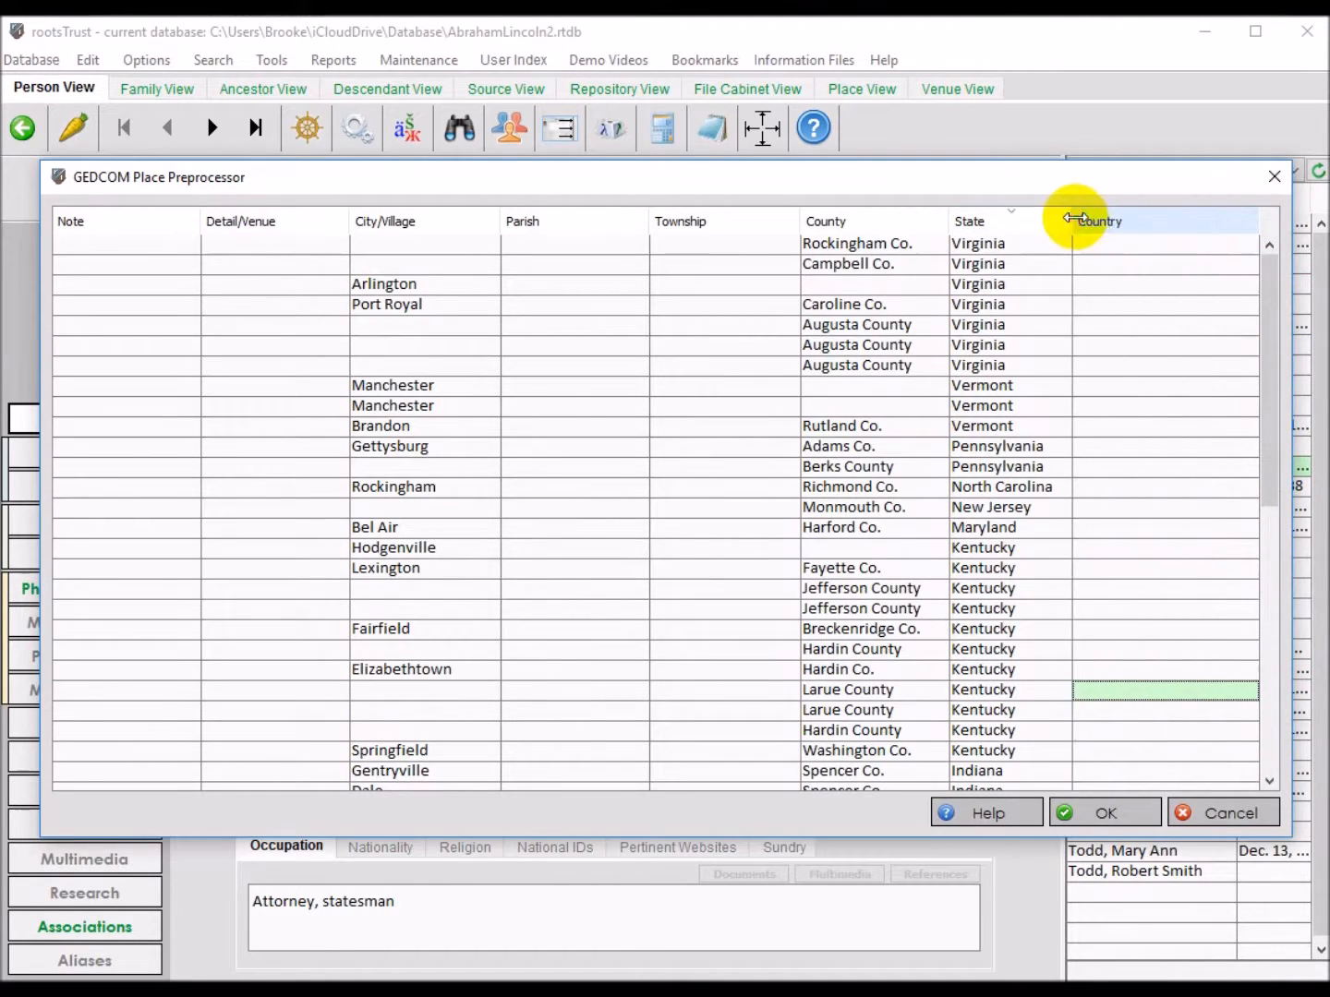
{"action": "left_click", "coordinate": [1141, 242]}
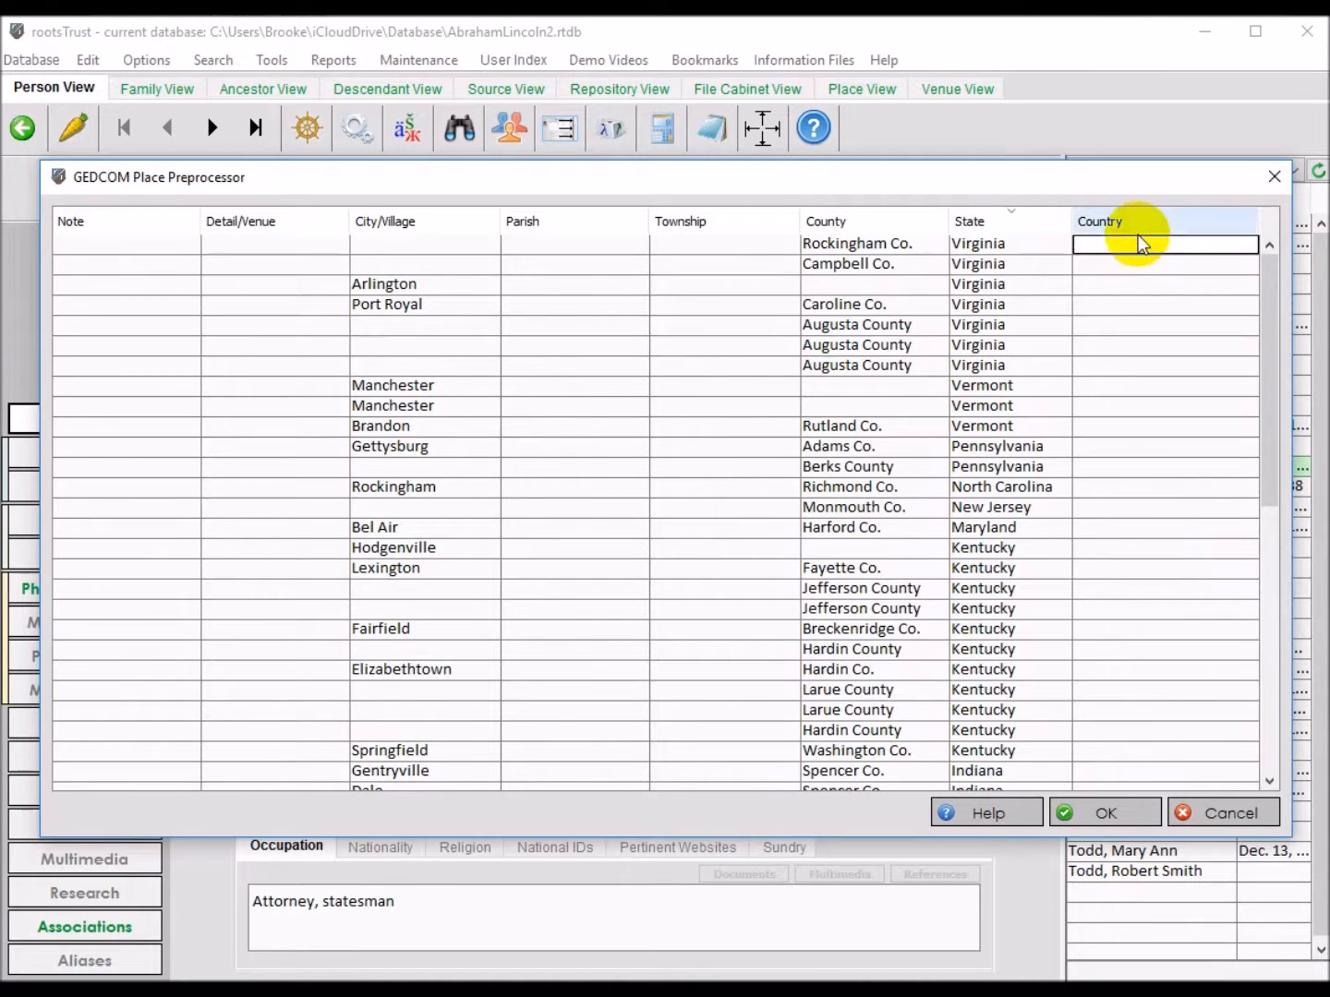
{"action": "type", "text": "USA"}
{"action": "left_click", "coordinate": [1102, 266]}
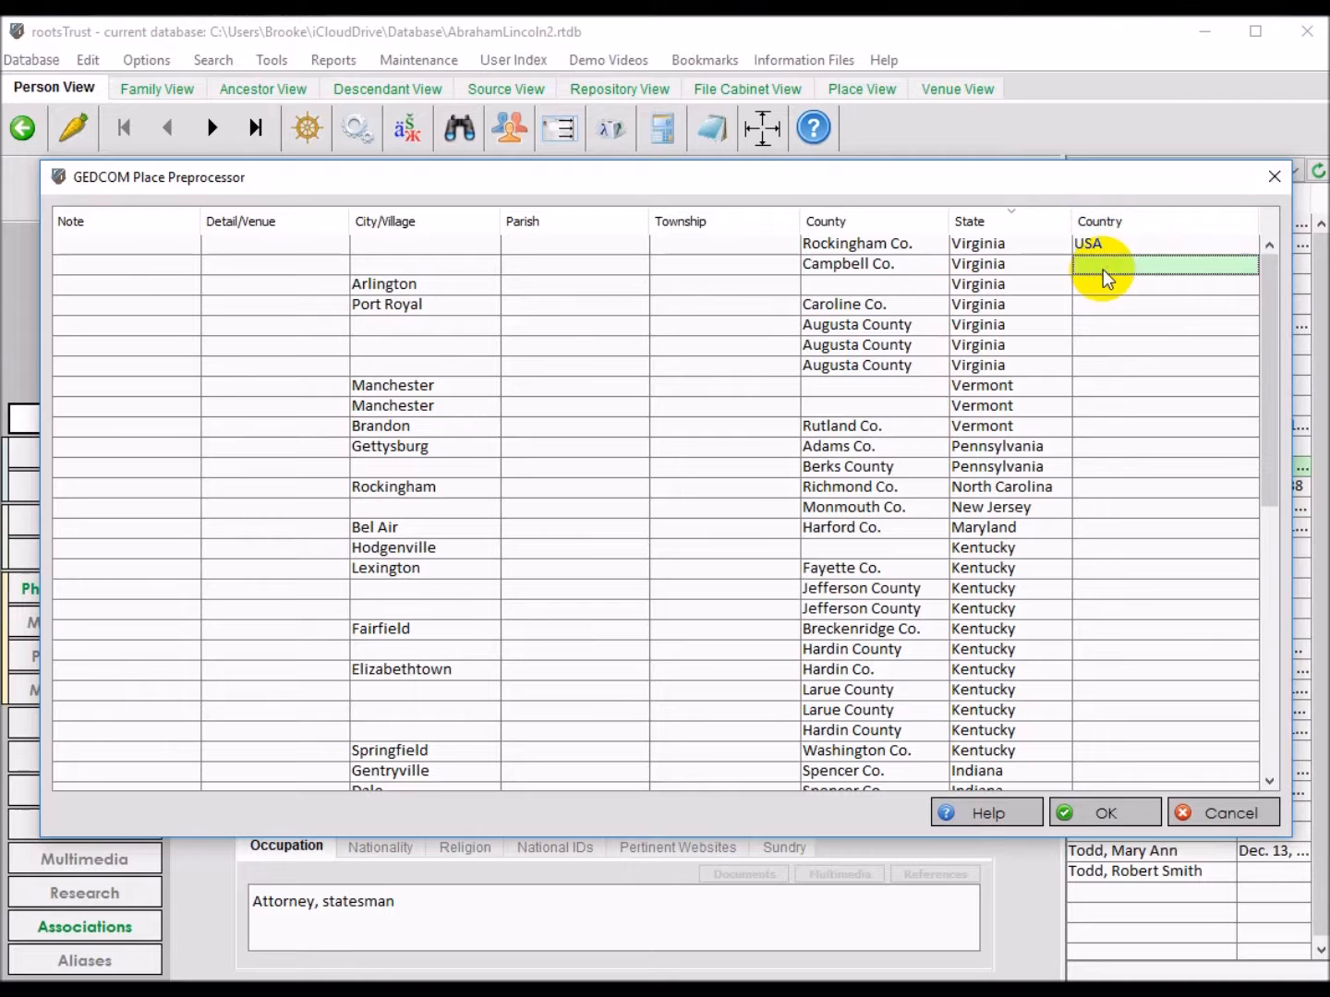
Propagate USA from the first row's Country cell downward through all rows of the place table.
{"action": "left_click", "coordinate": [1084, 243]}
{"action": "left_click_drag", "start_coordinate": [1081, 240], "coordinate": [1071, 854]}
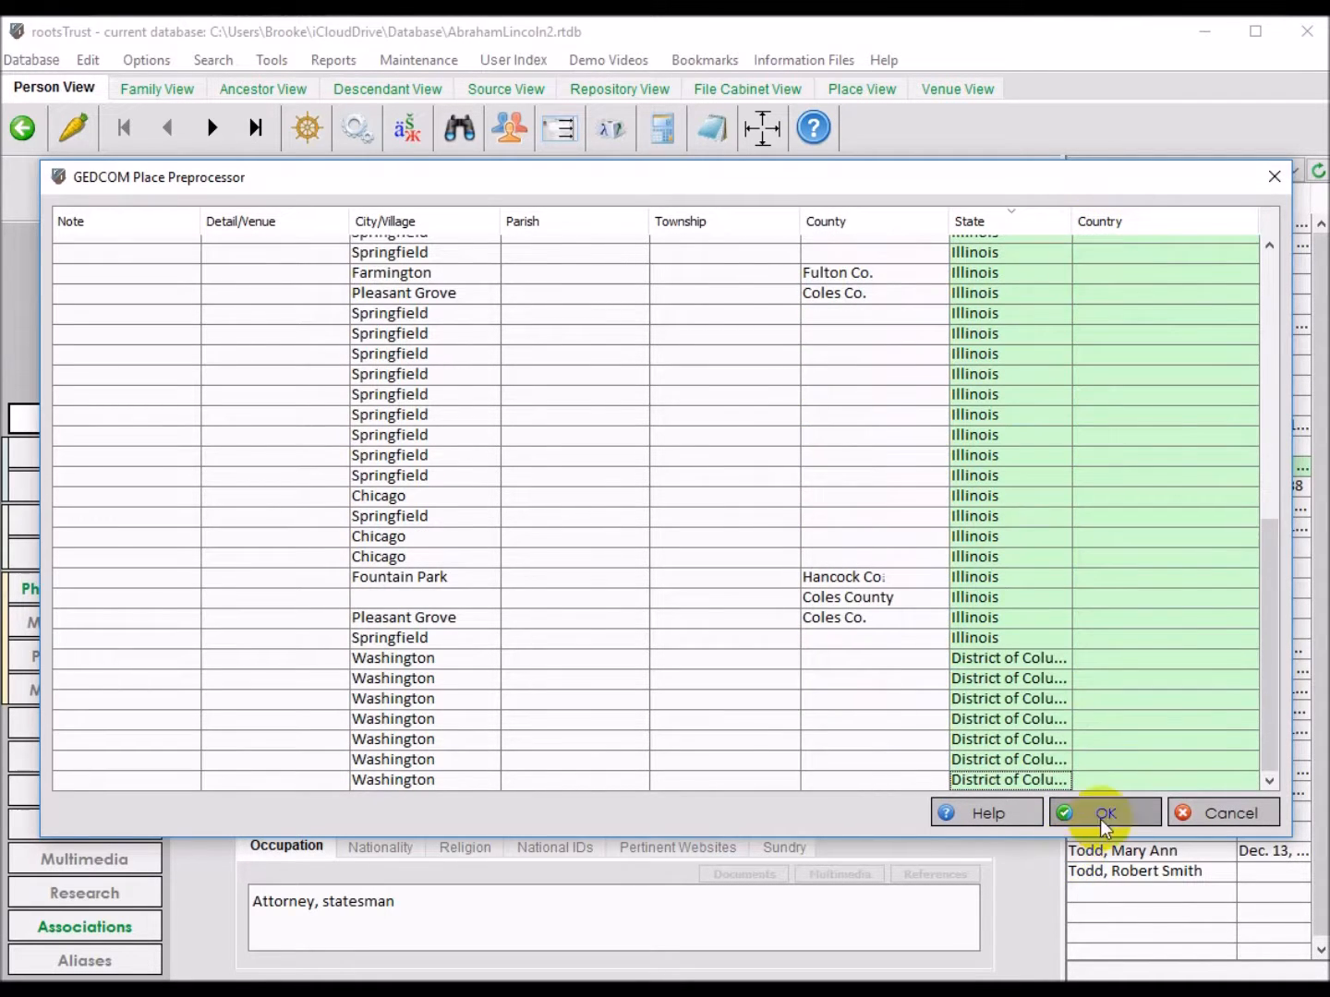
{"action": "left_click_drag", "start_coordinate": [1272, 707], "coordinate": [1291, 267]}
{"action": "left_click", "coordinate": [1120, 264]}
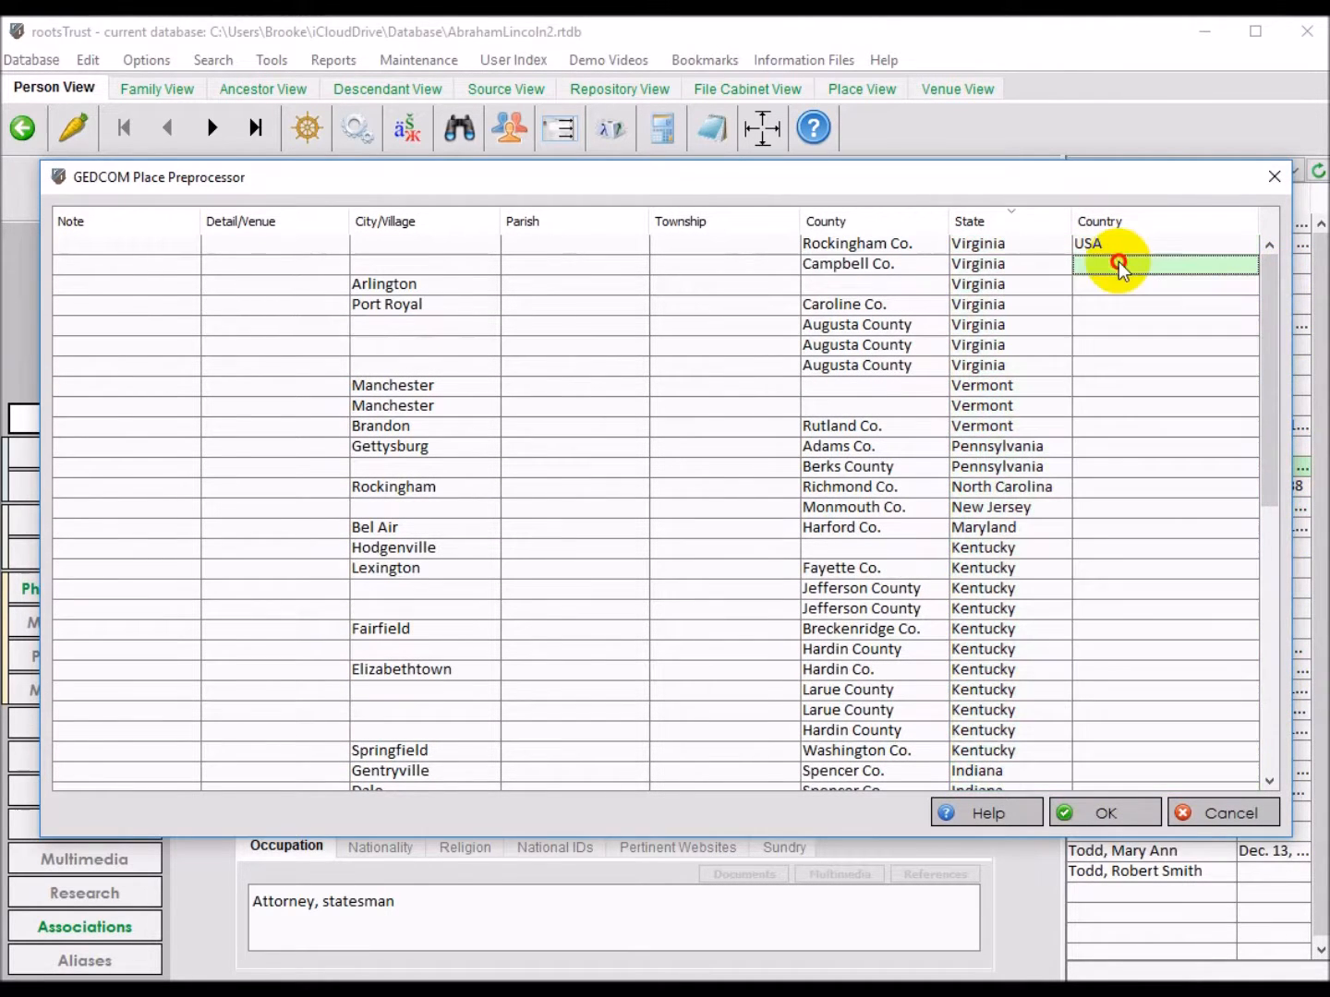
{"action": "left_click_drag", "start_coordinate": [1115, 245], "coordinate": [1127, 808]}
{"action": "right_click", "coordinate": [1185, 594]}
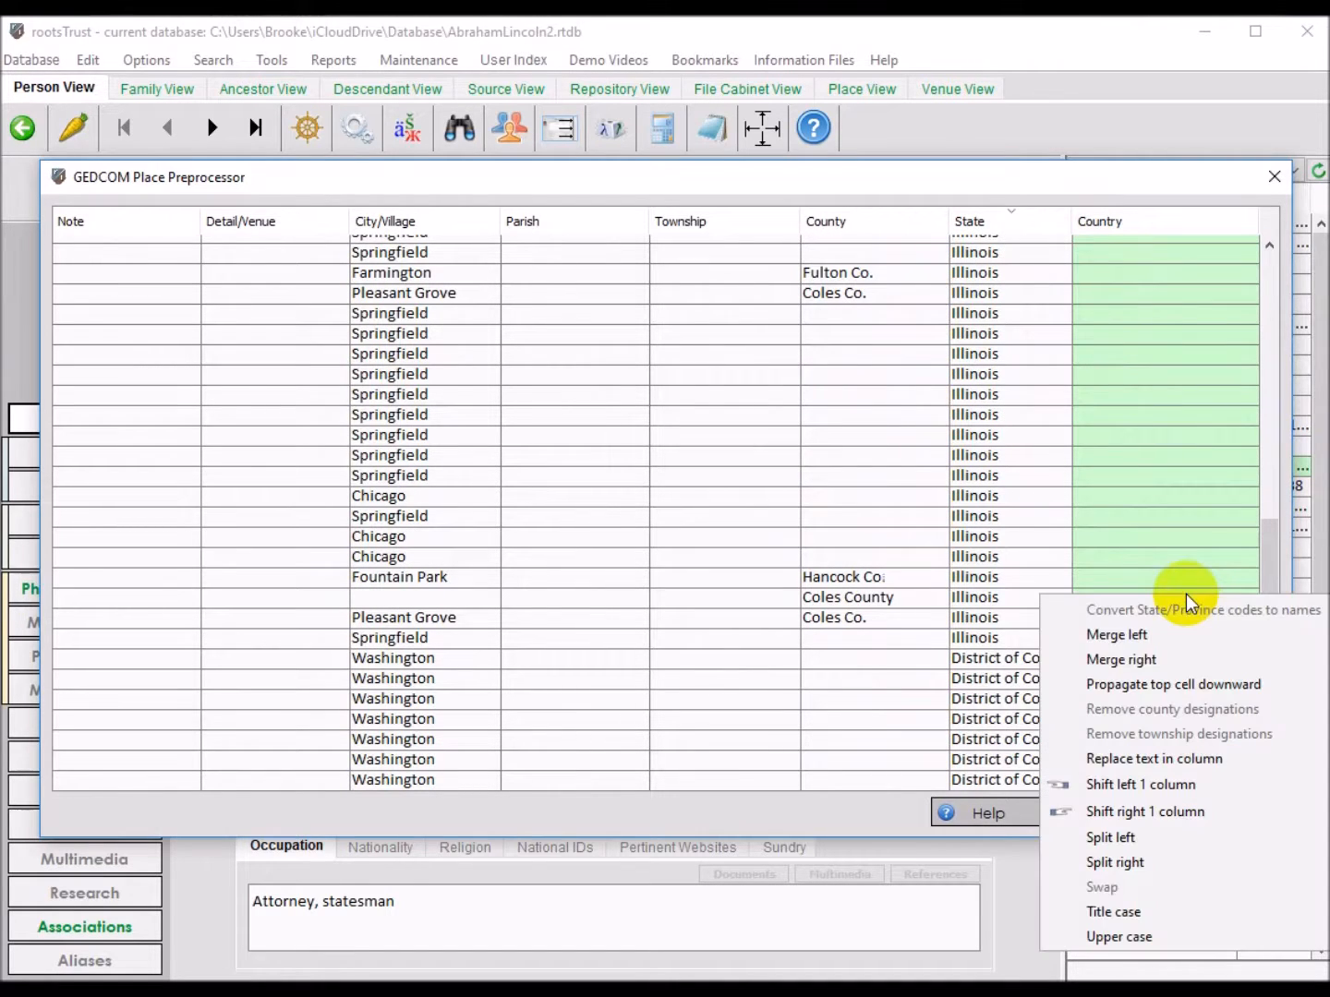
{"action": "left_click", "coordinate": [1192, 683]}
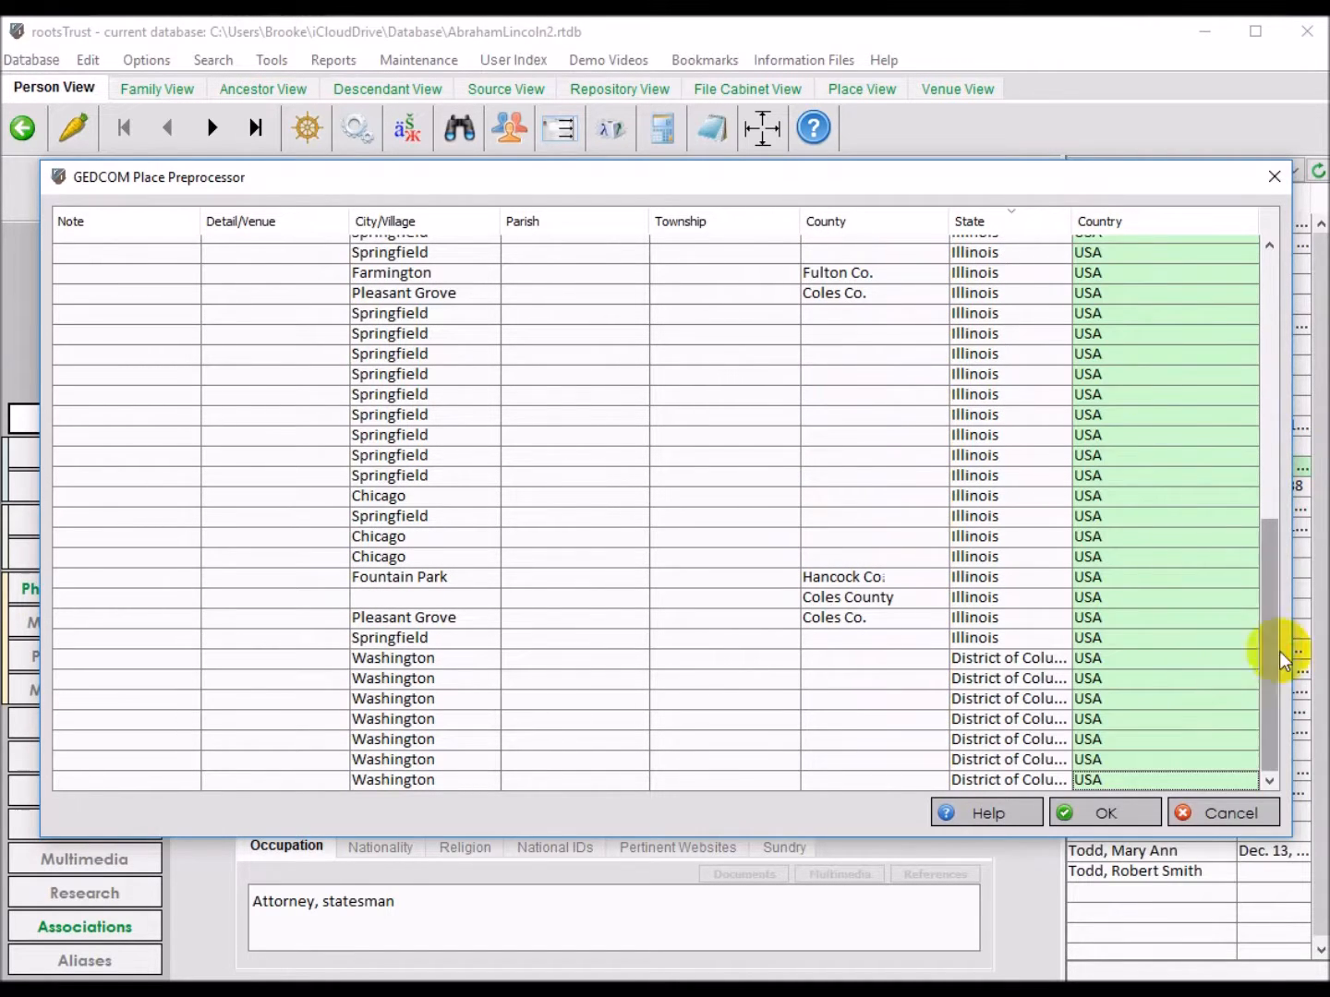
{"action": "left_click_drag", "start_coordinate": [1270, 713], "coordinate": [1297, 336]}
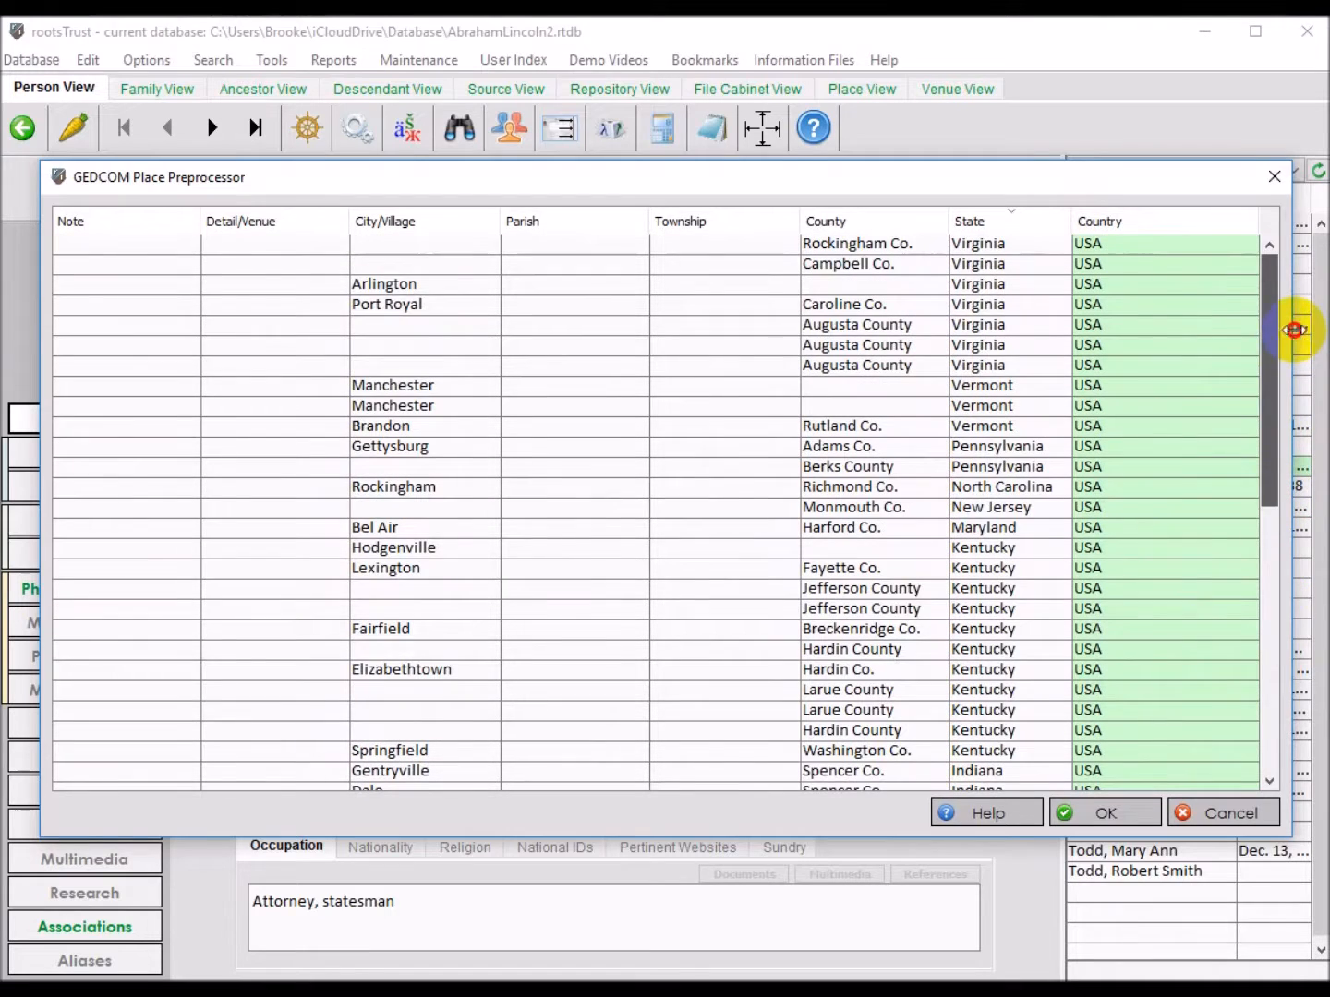
Clear the first row's Country value and propagate the blank cell downward through the whole Country column.
{"action": "left_click", "coordinate": [1116, 246]}
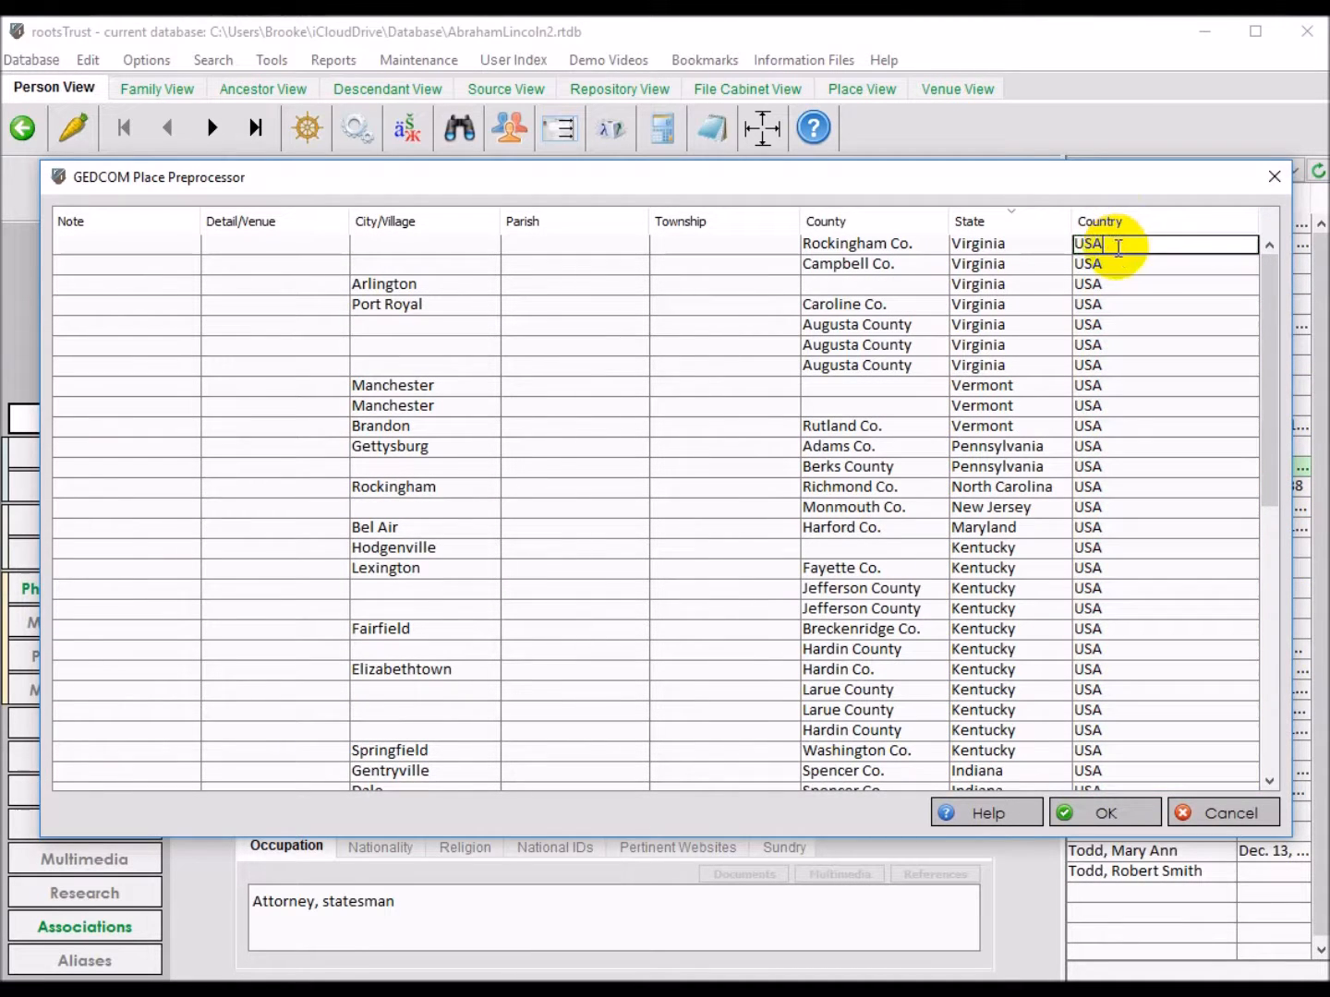
{"action": "key", "text": "Delete"}
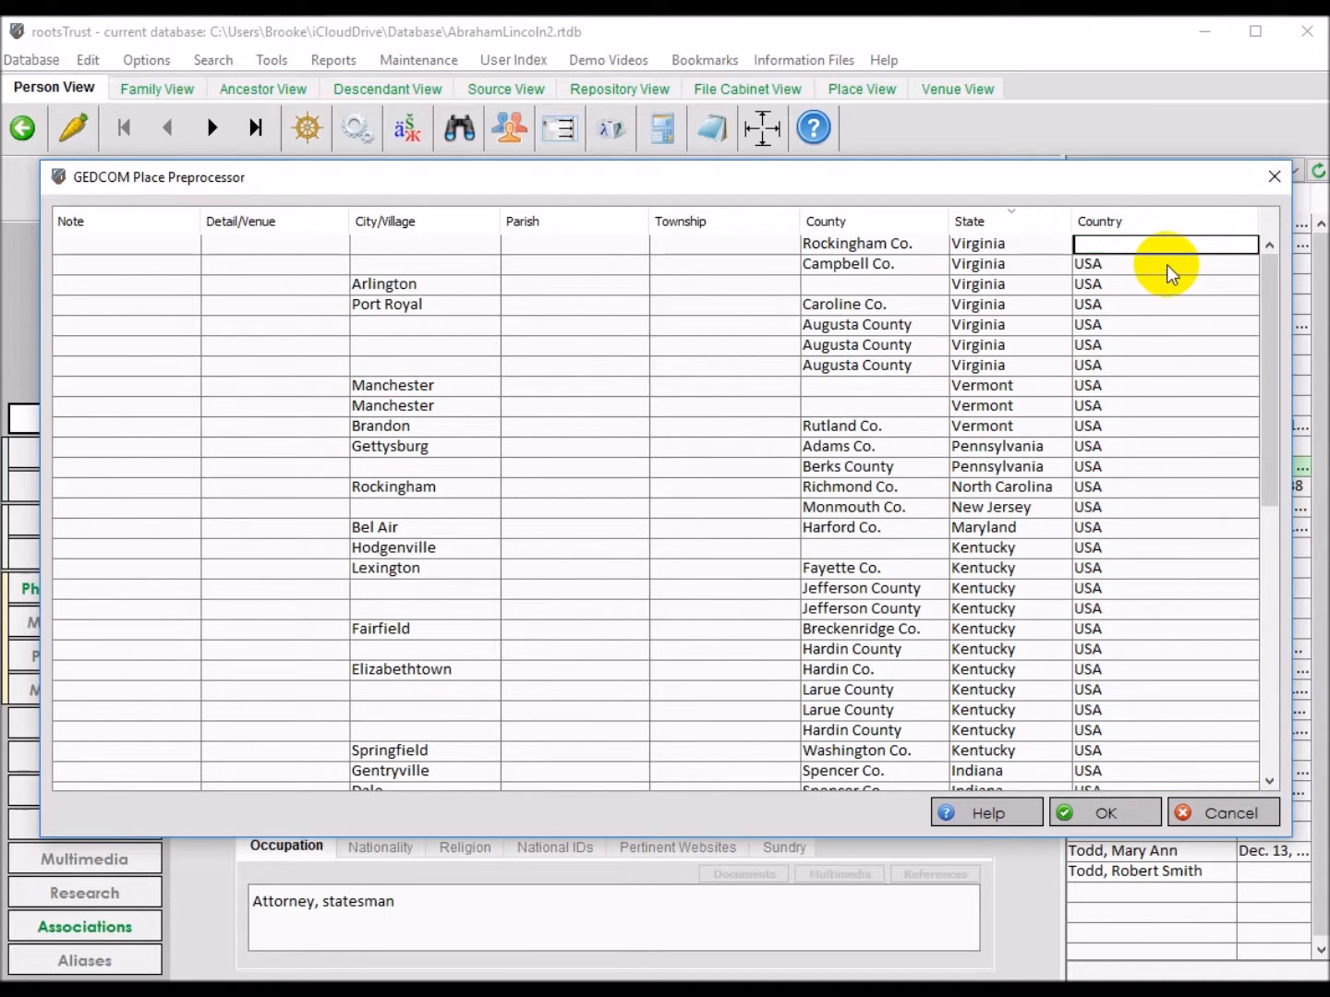
{"action": "left_click", "coordinate": [1159, 264]}
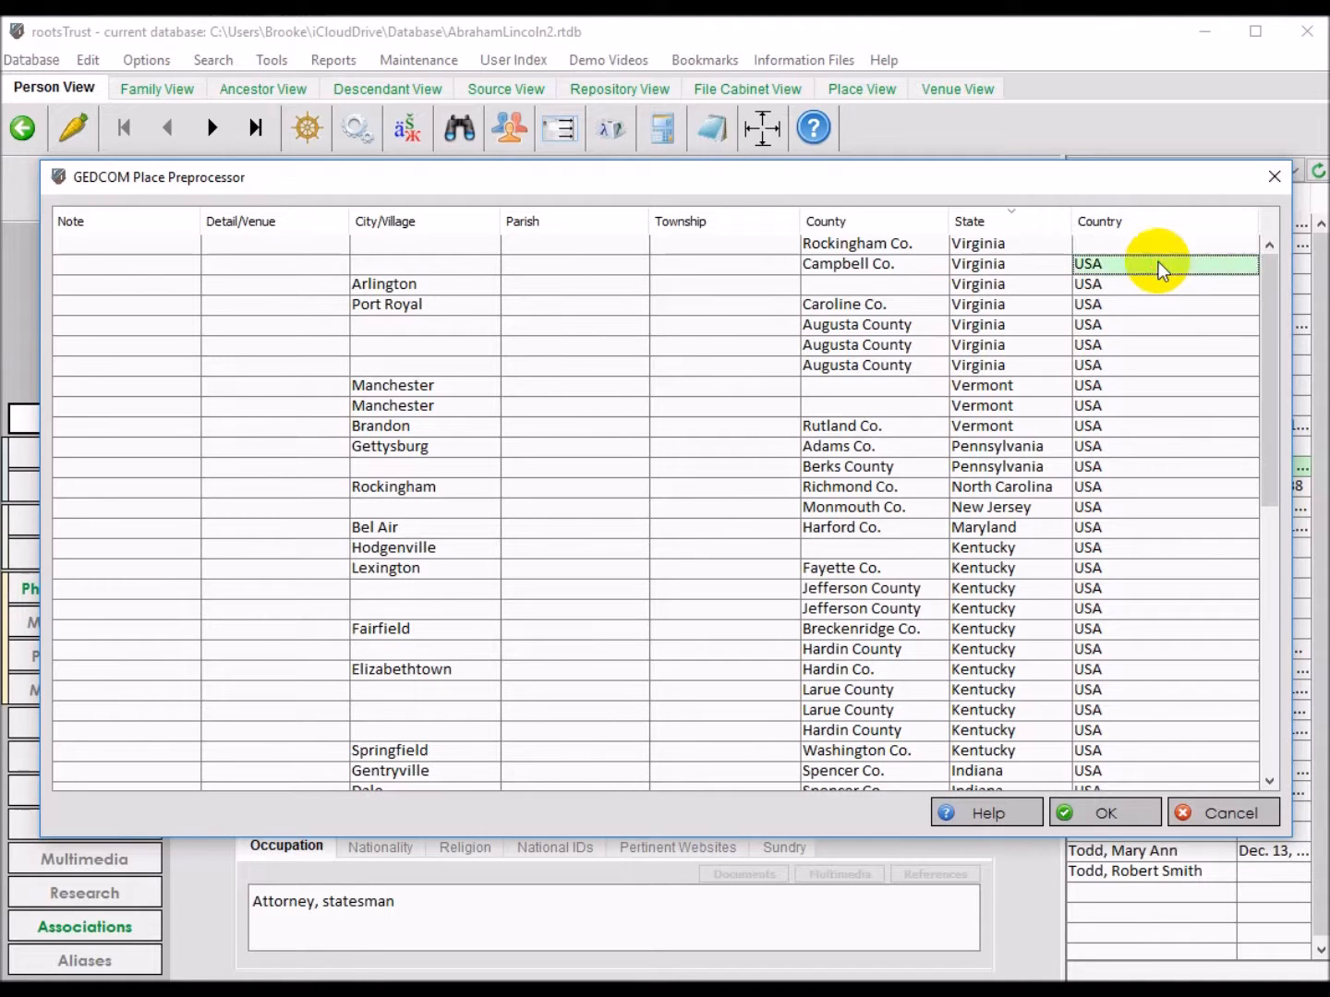
{"action": "double_click", "coordinate": [1153, 246]}
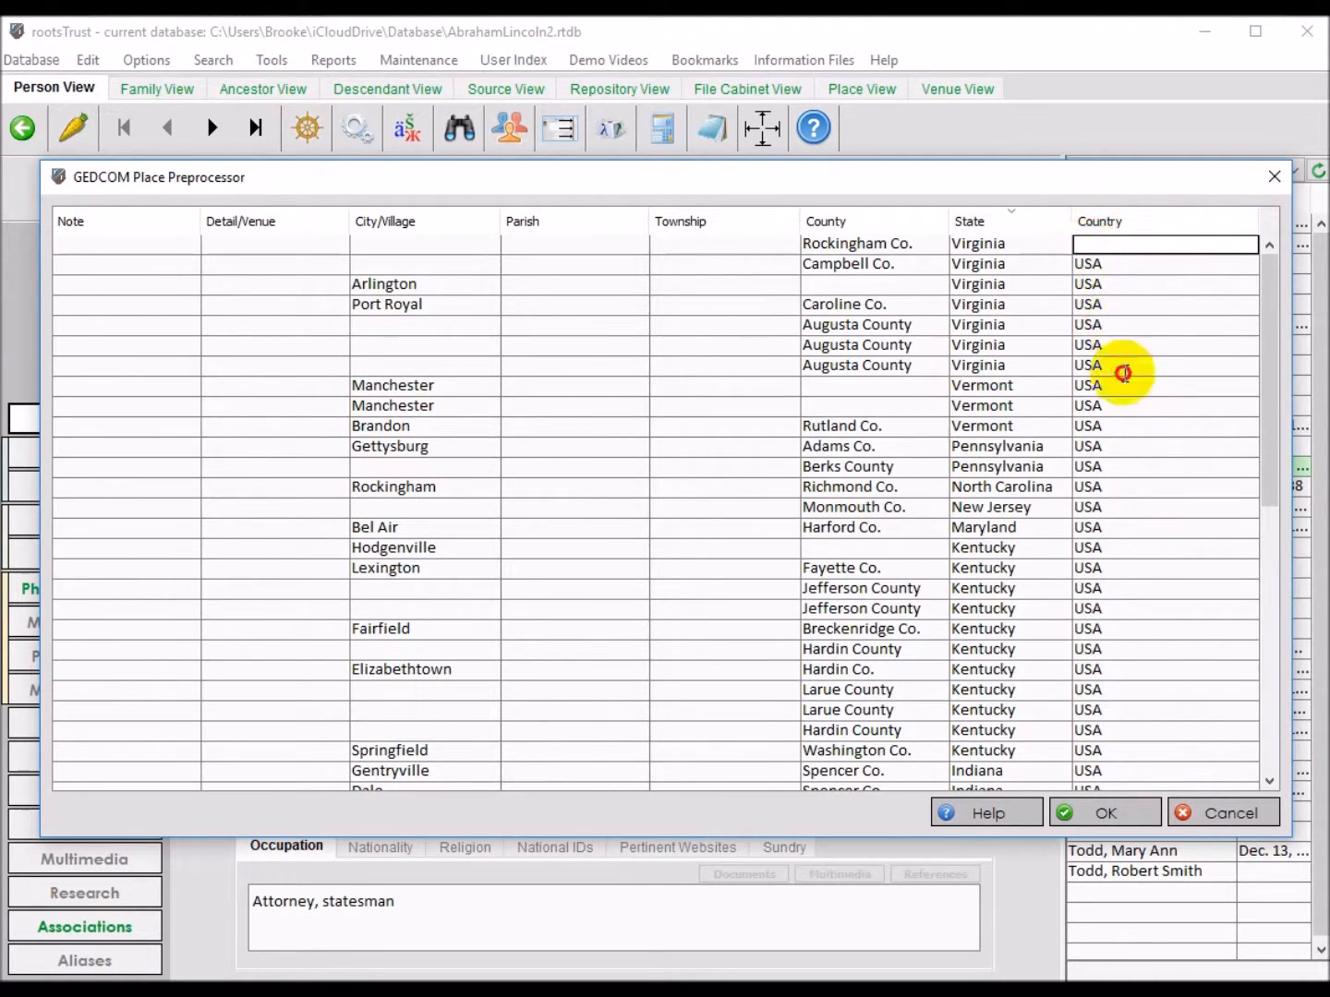
{"action": "left_click", "coordinate": [1143, 486]}
{"action": "left_click_drag", "start_coordinate": [1138, 244], "coordinate": [1201, 764]}
{"action": "right_click", "coordinate": [1183, 543]}
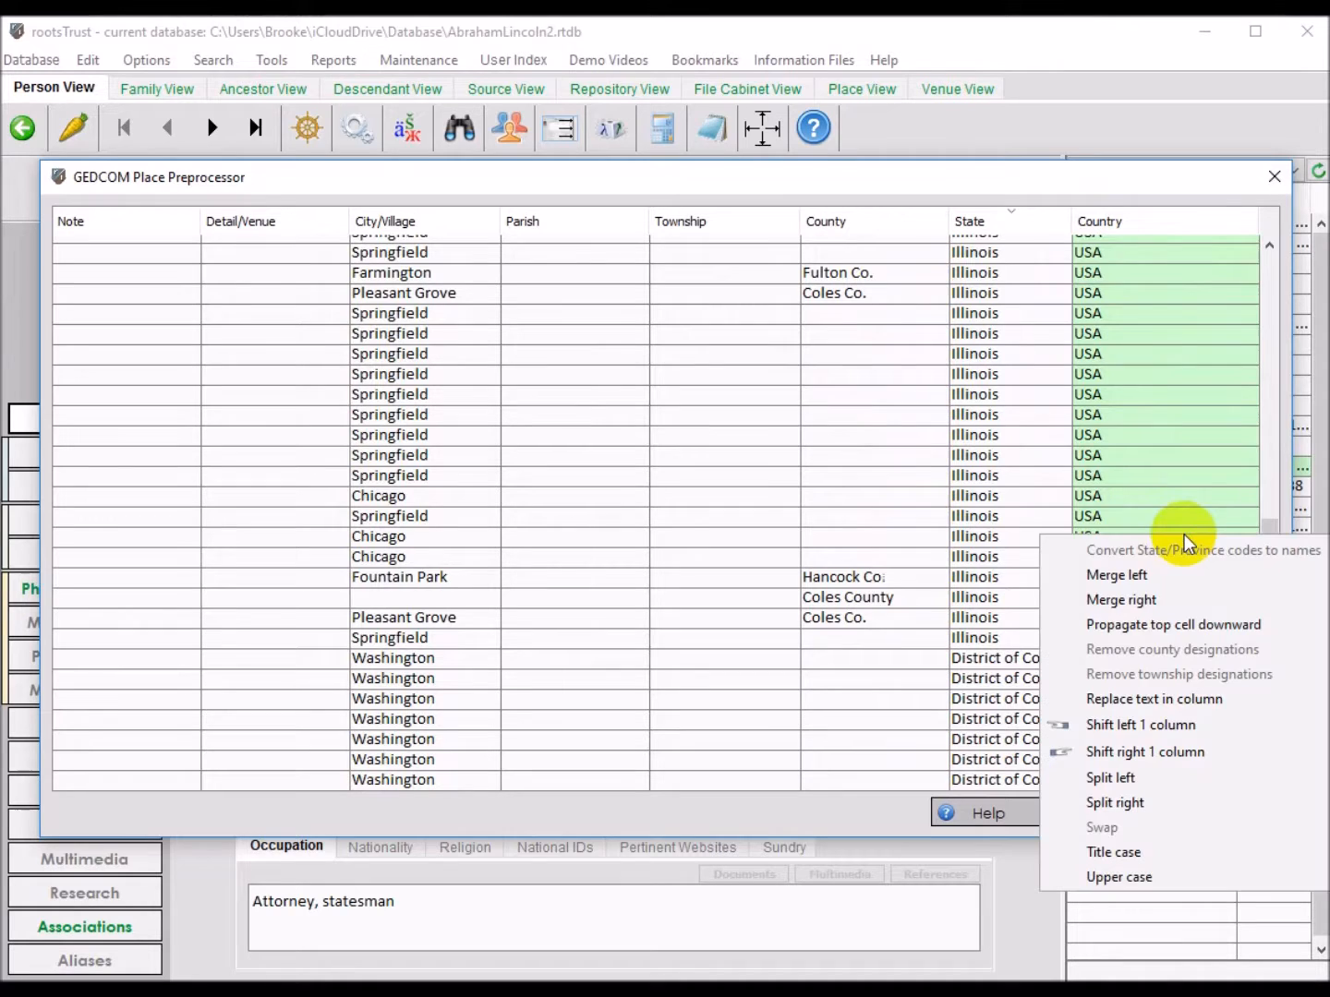
{"action": "left_click", "coordinate": [1175, 625]}
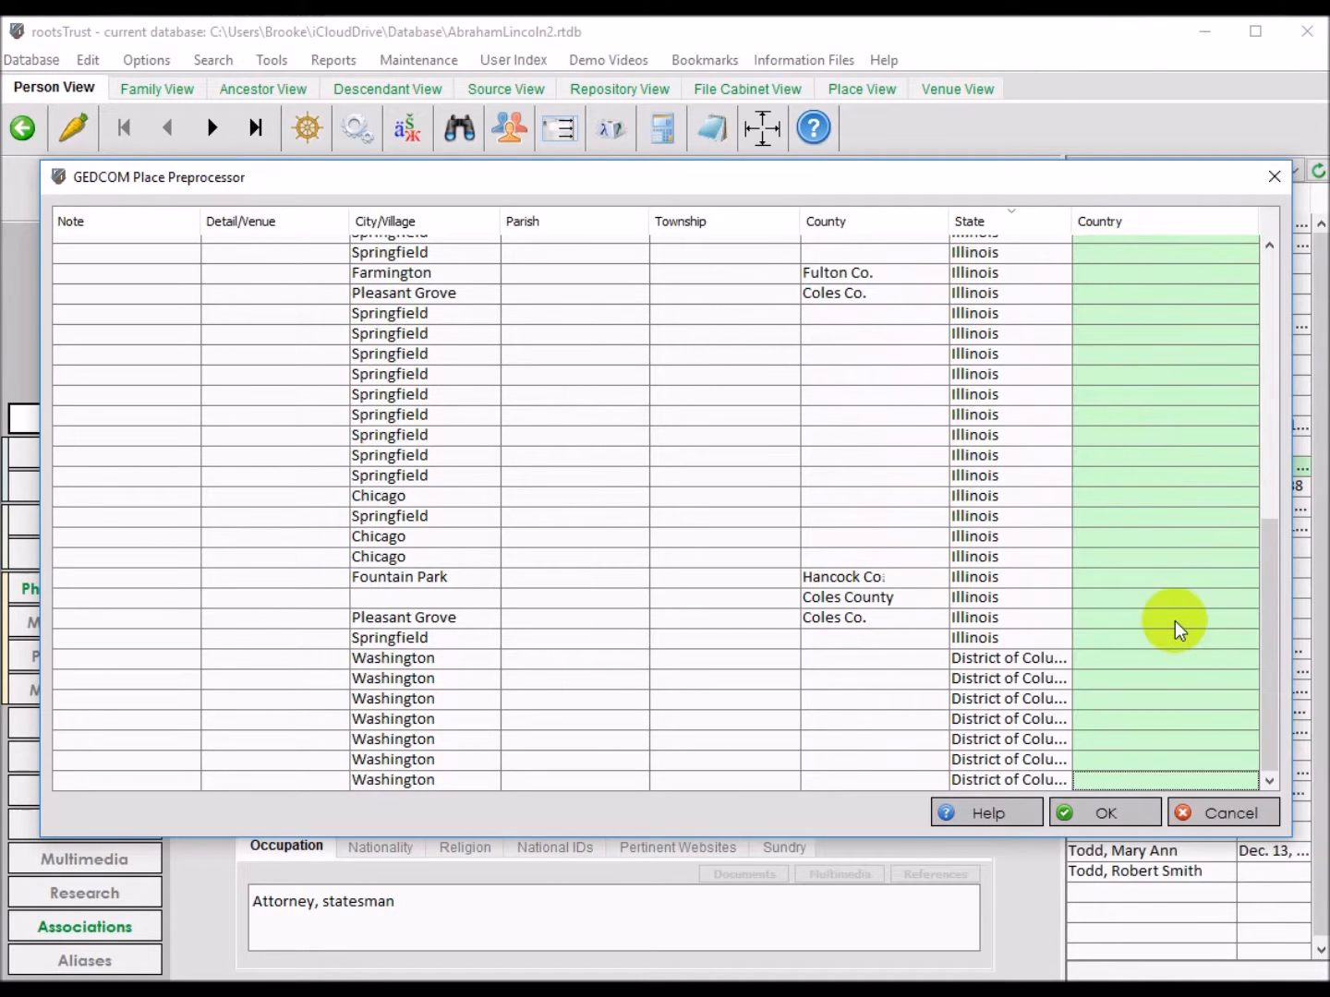
{"action": "left_click_drag", "start_coordinate": [1273, 661], "coordinate": [1293, 287]}
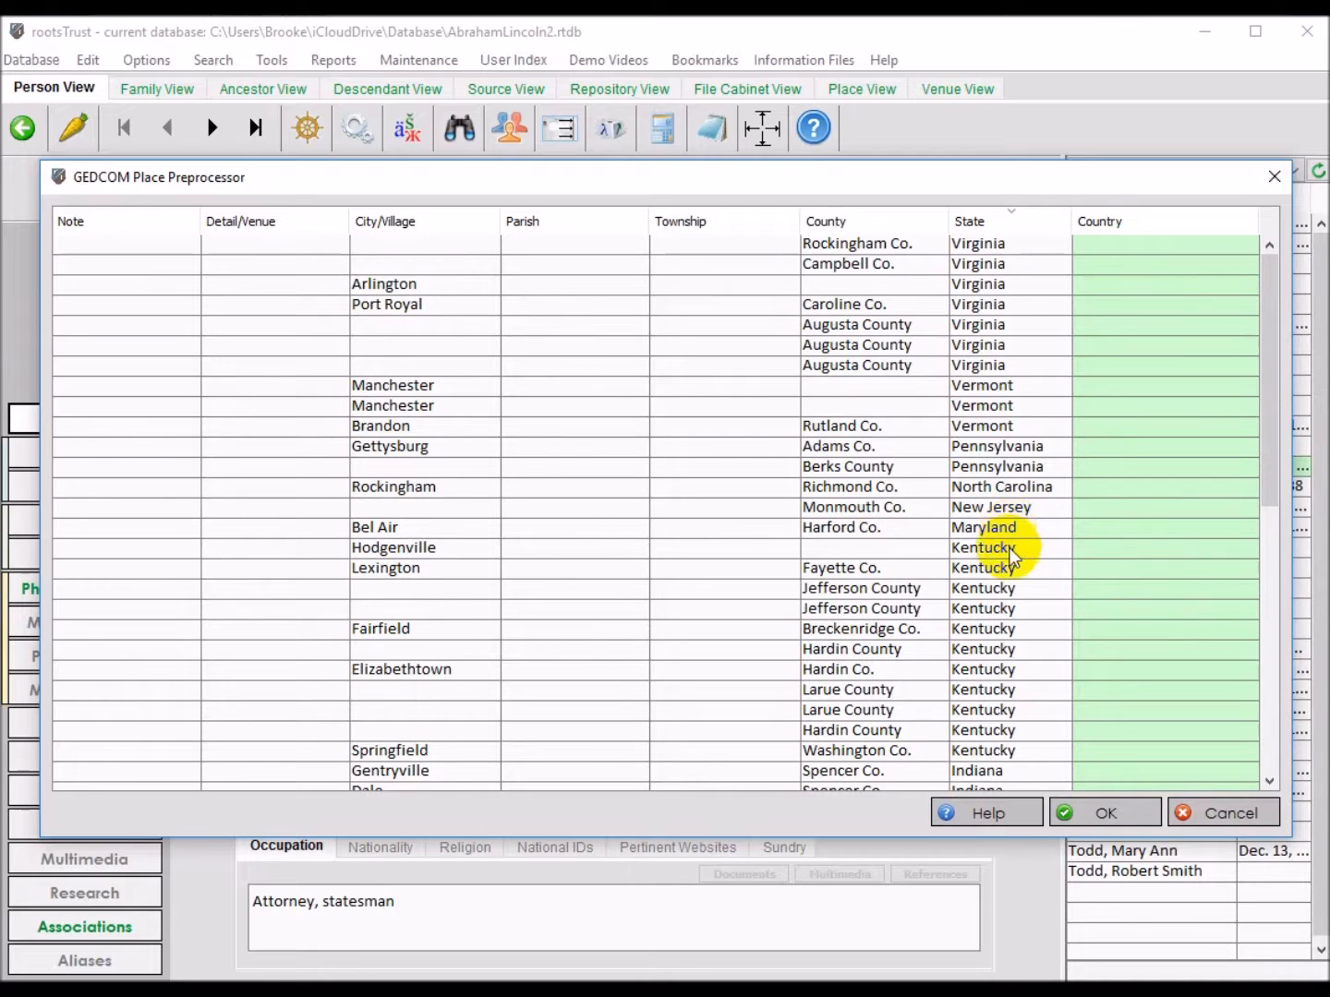
Accept the place table, run the GEDCOM import, and dismiss its progress report and import log.
{"action": "left_click", "coordinate": [1102, 818]}
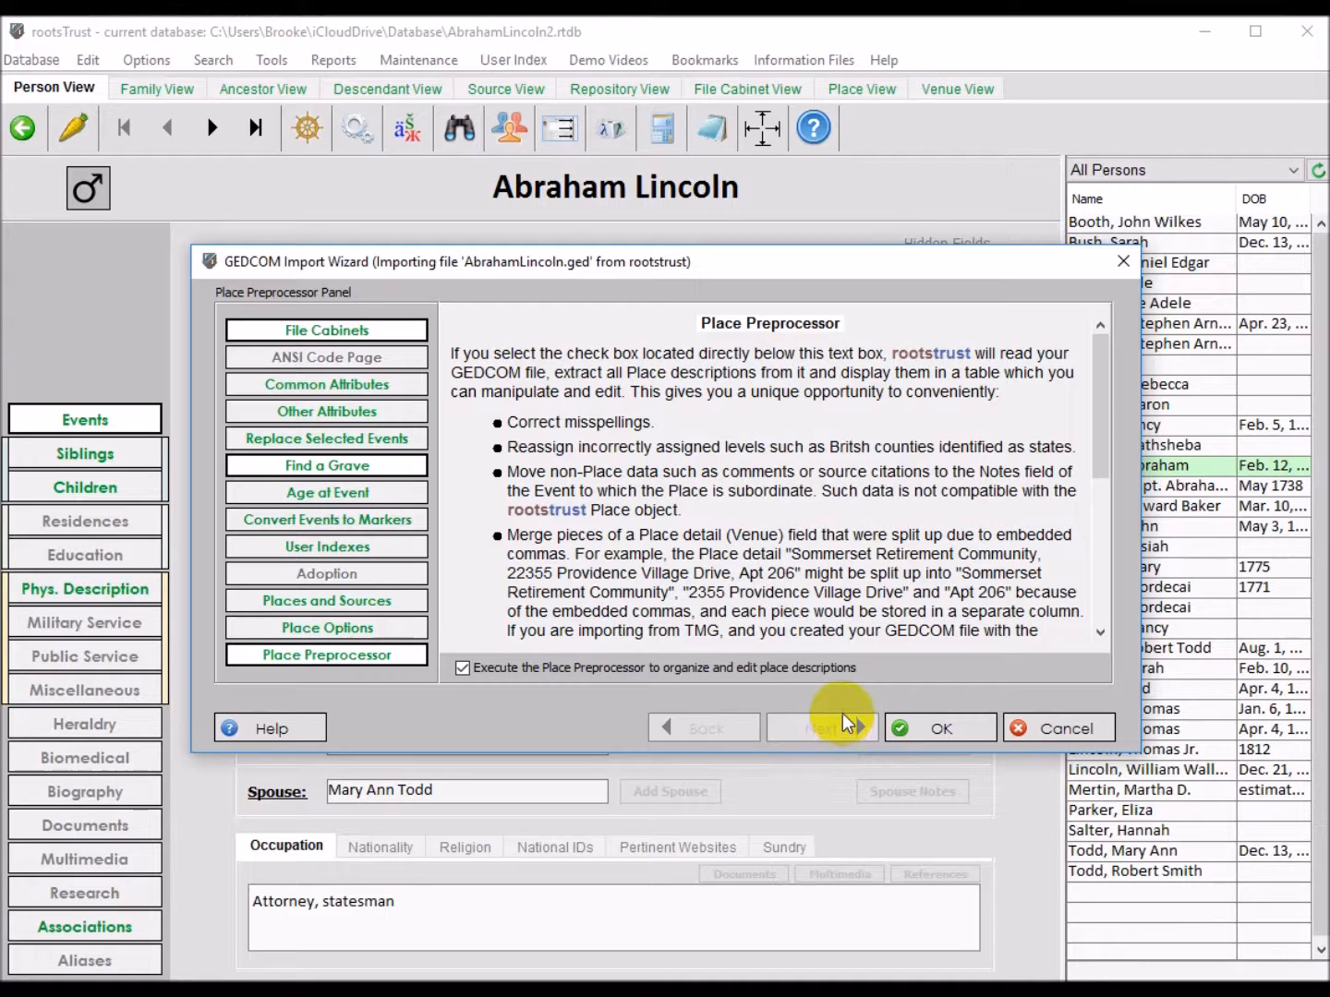
{"action": "left_click", "coordinate": [904, 726]}
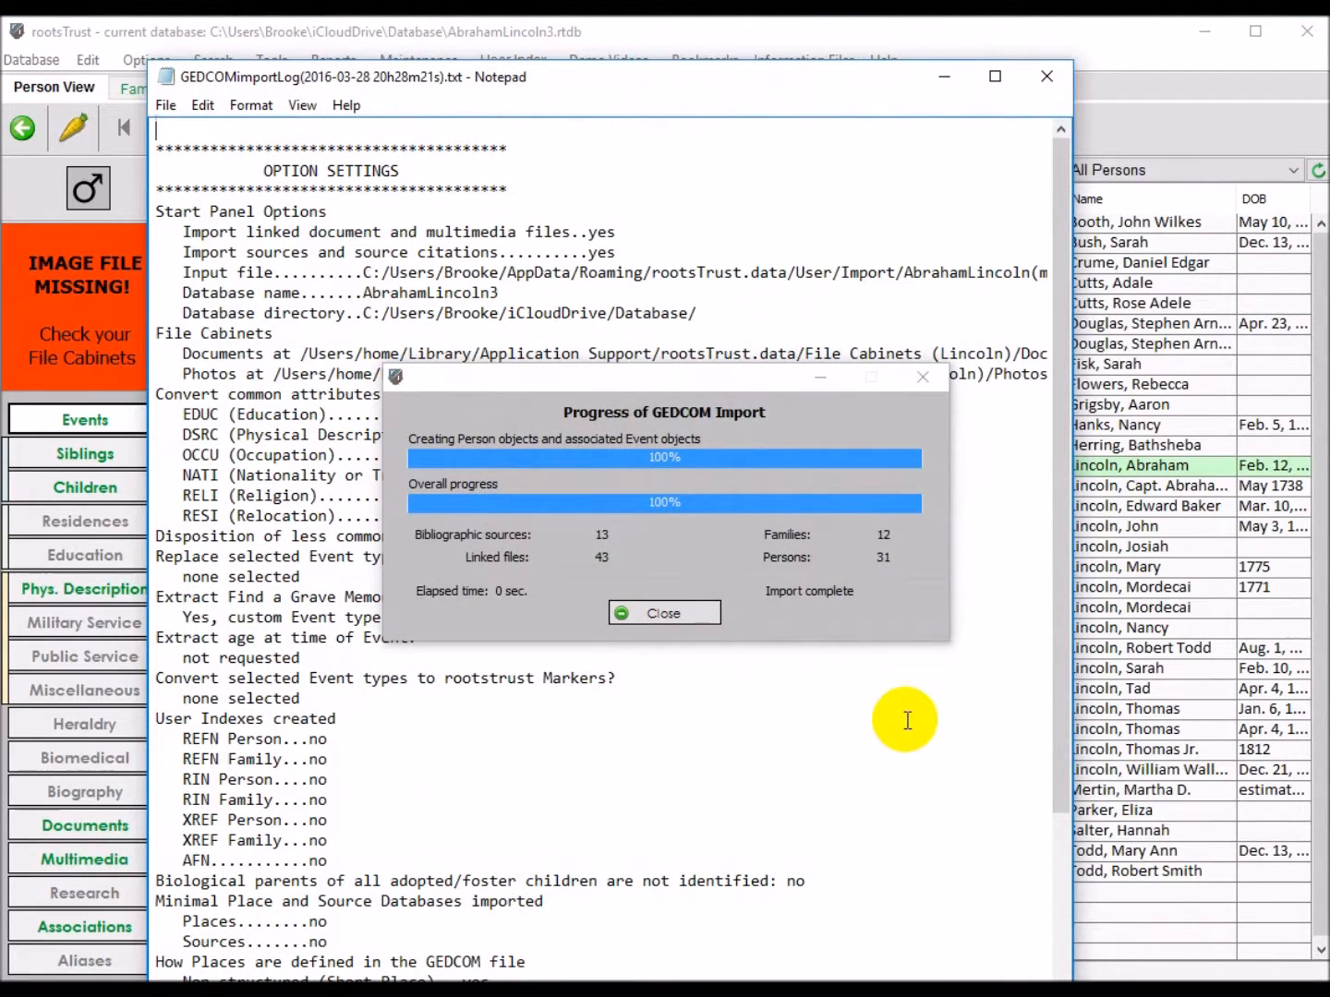
{"action": "left_click", "coordinate": [675, 614]}
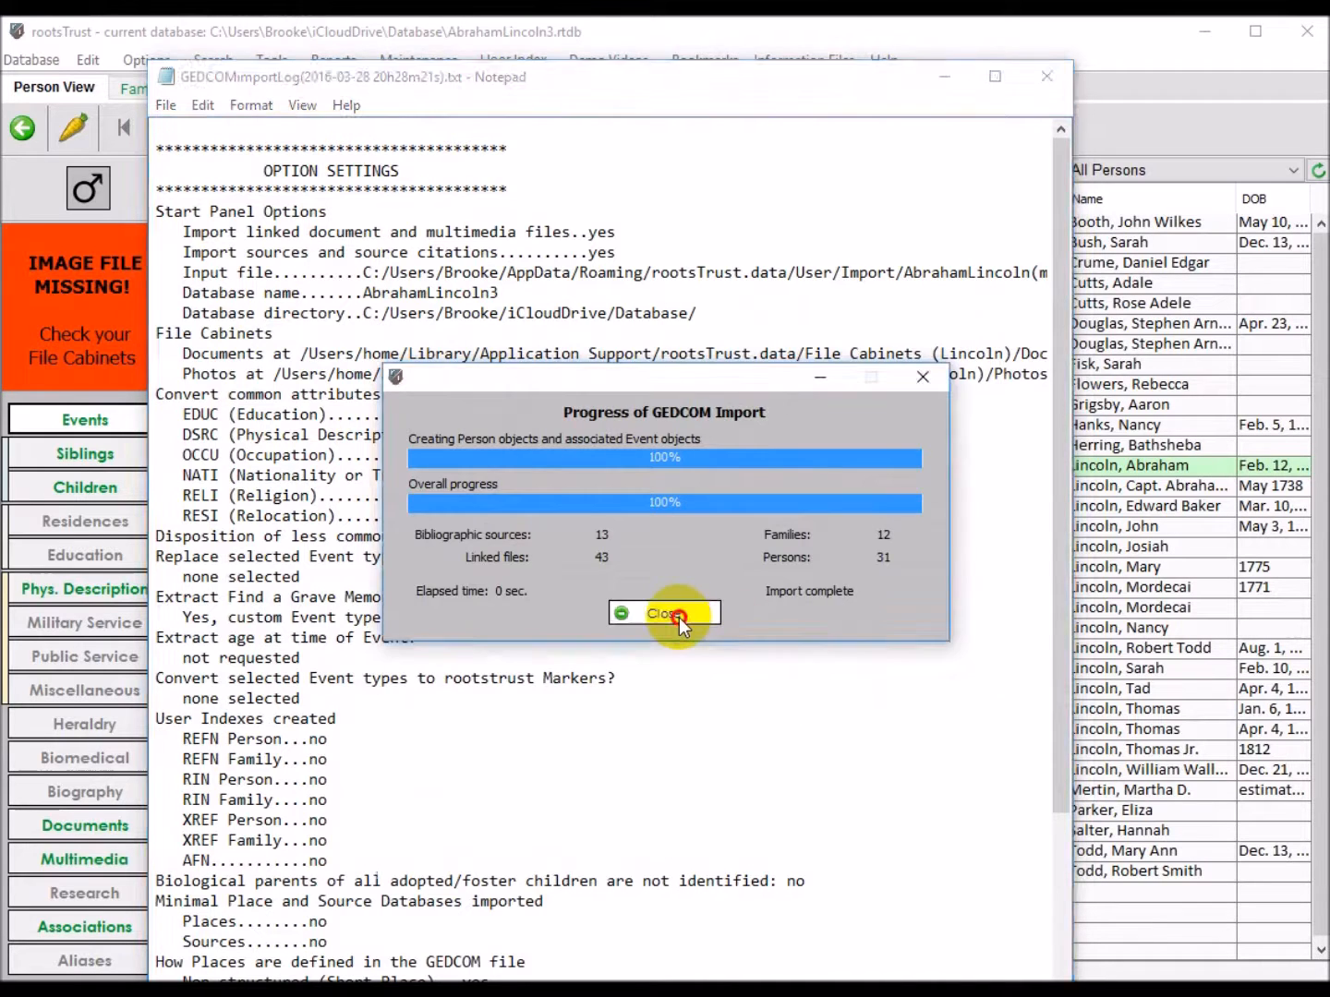
{"action": "left_click", "coordinate": [1047, 77]}
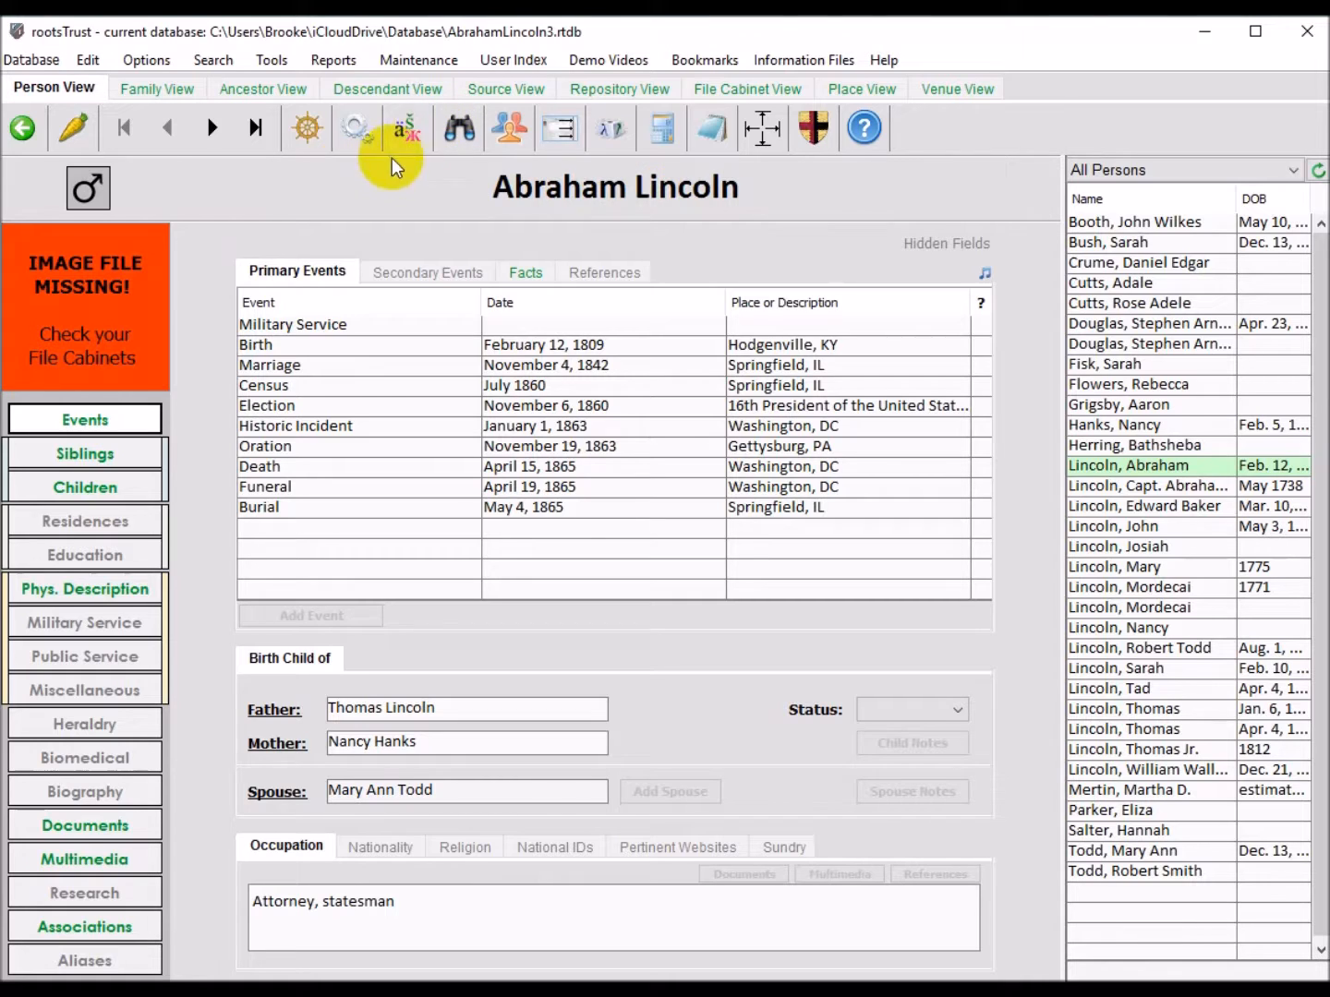
In the File Cabinet preferences, set the Documents cabinet's cloud service to iCloudDrive.
{"action": "left_click", "coordinate": [357, 134]}
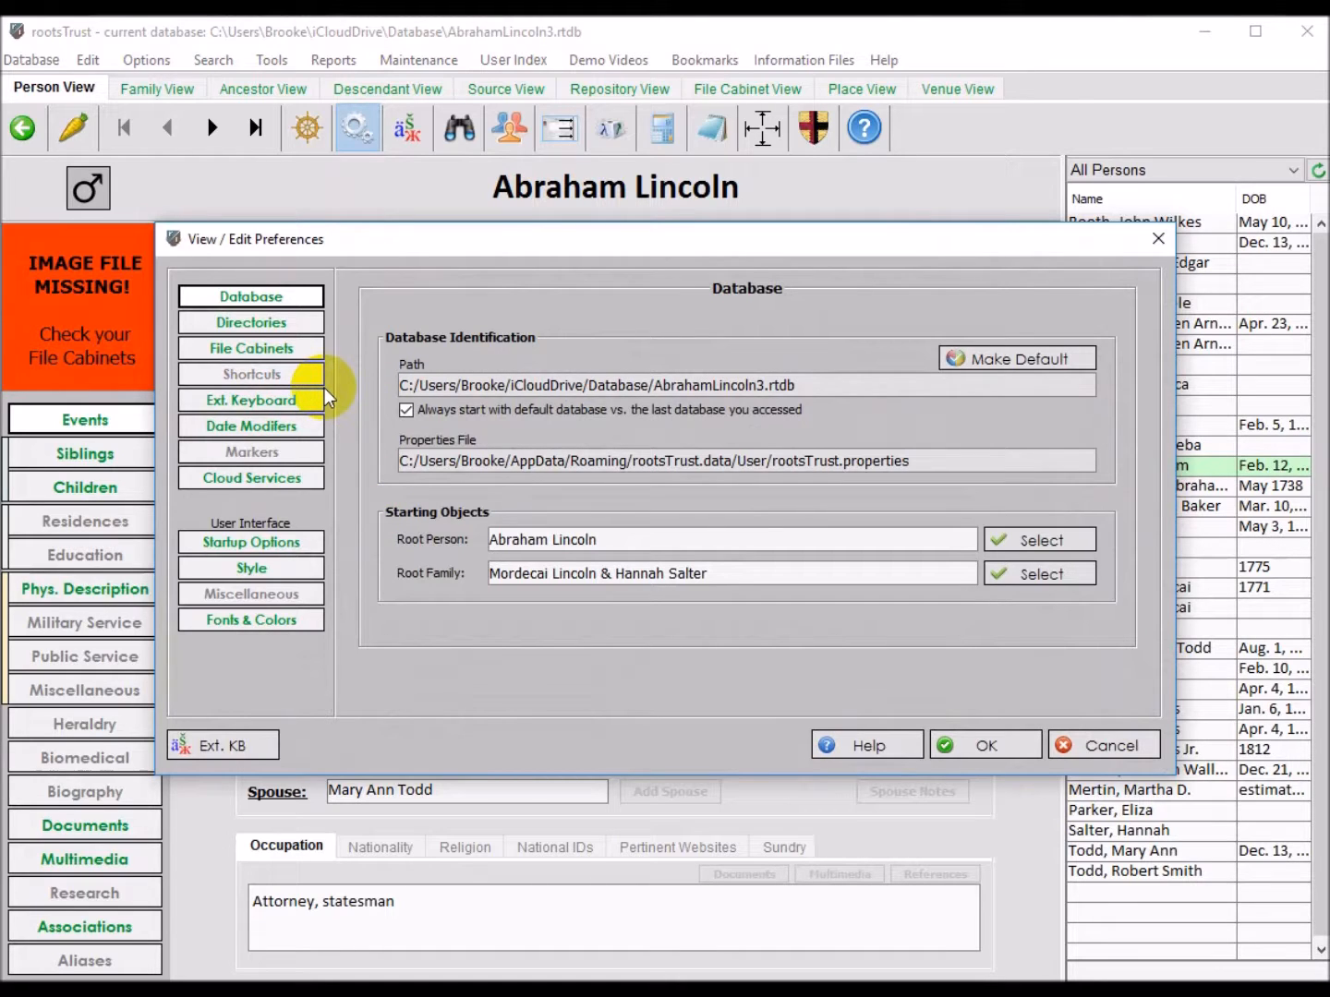
{"action": "left_click", "coordinate": [265, 348]}
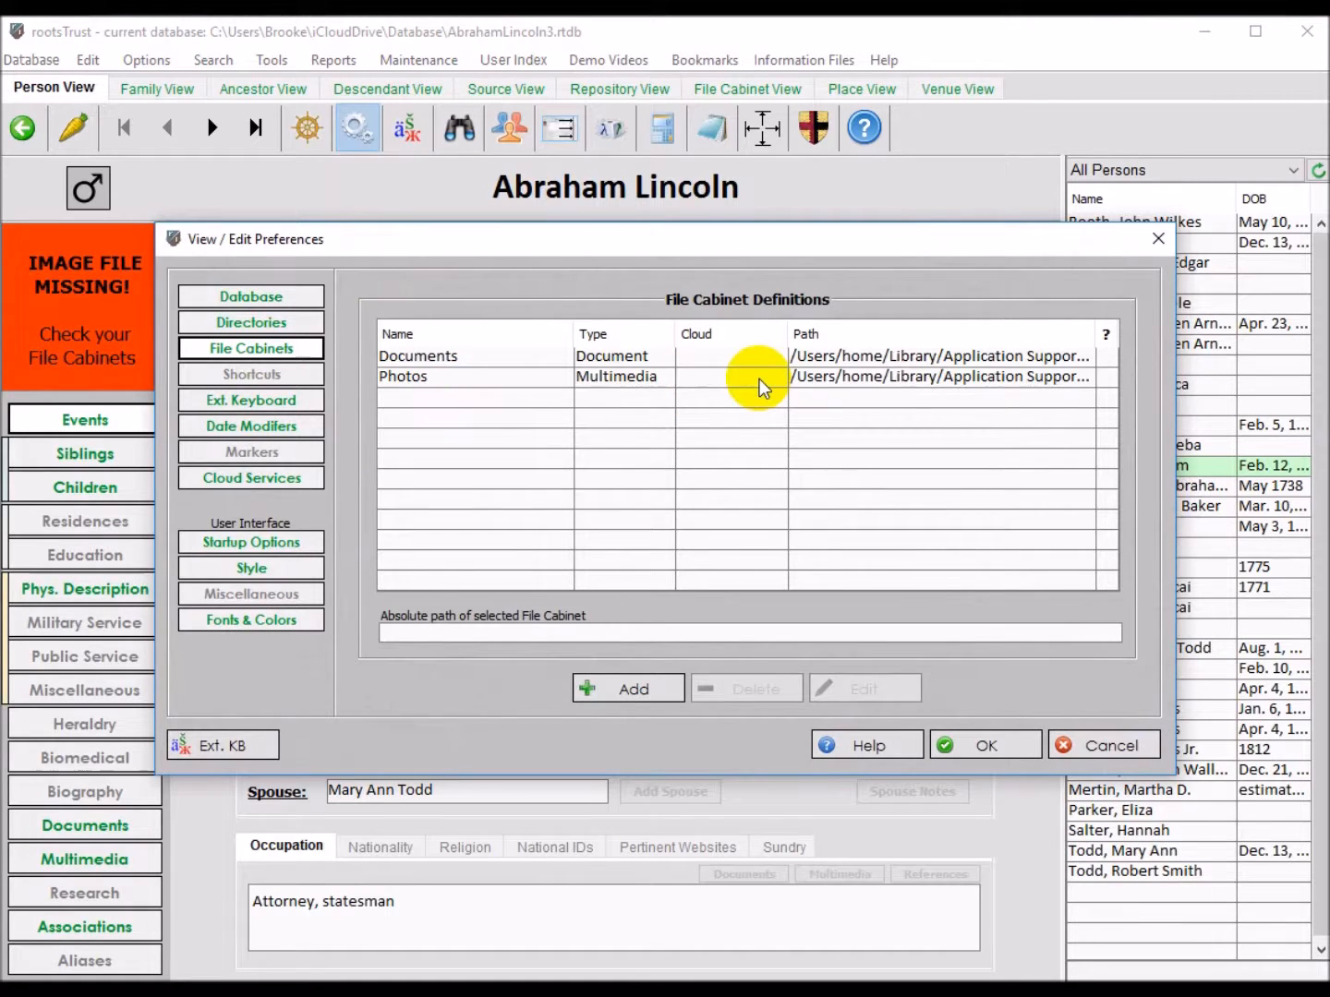
{"action": "left_click", "coordinate": [424, 366]}
{"action": "double_click", "coordinate": [426, 367]}
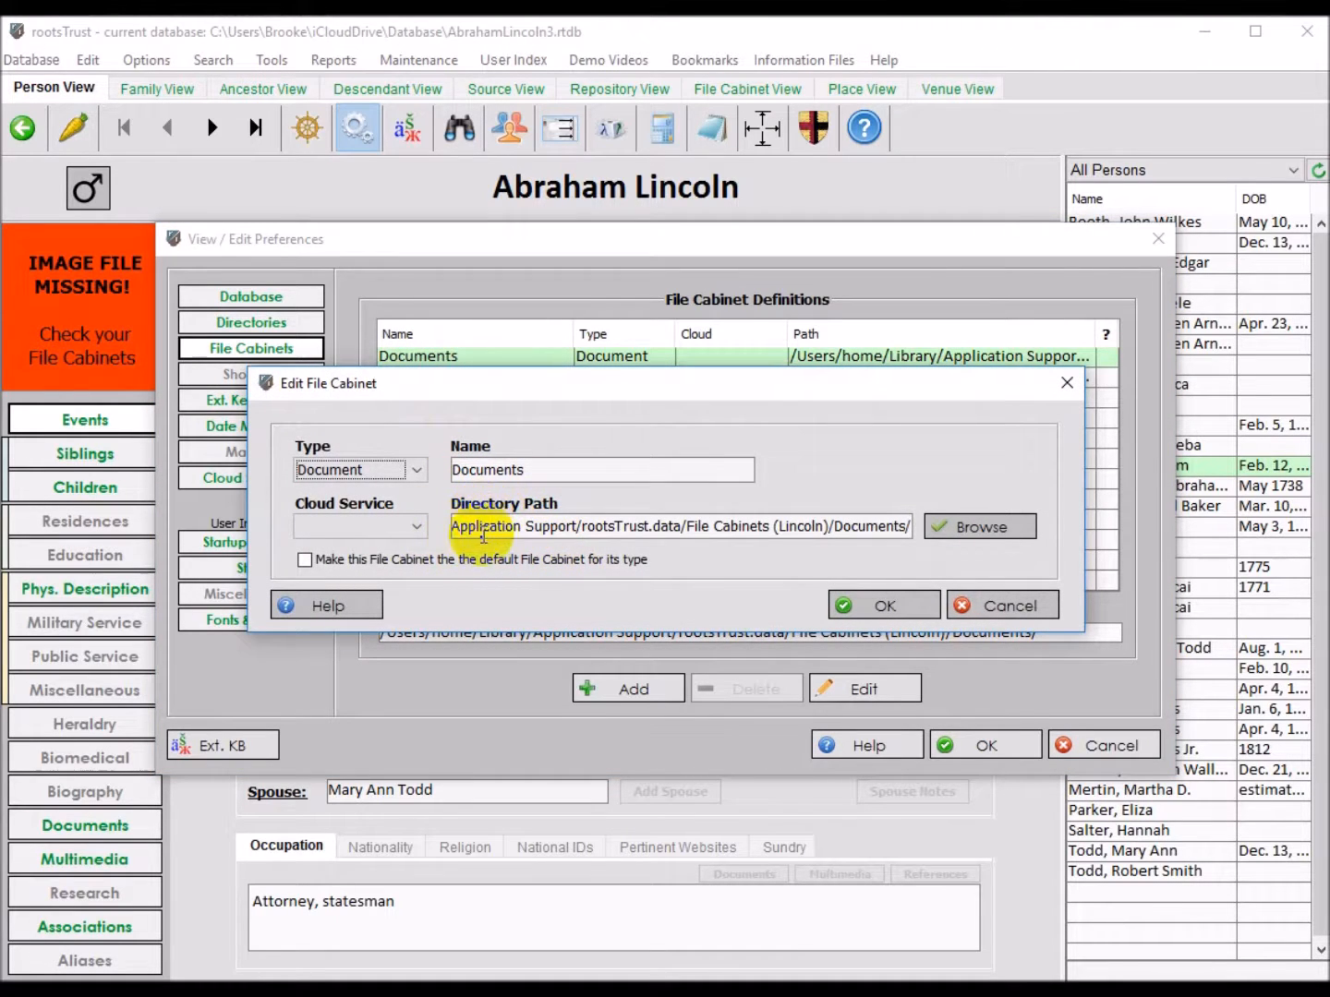
{"action": "left_click", "coordinate": [421, 528]}
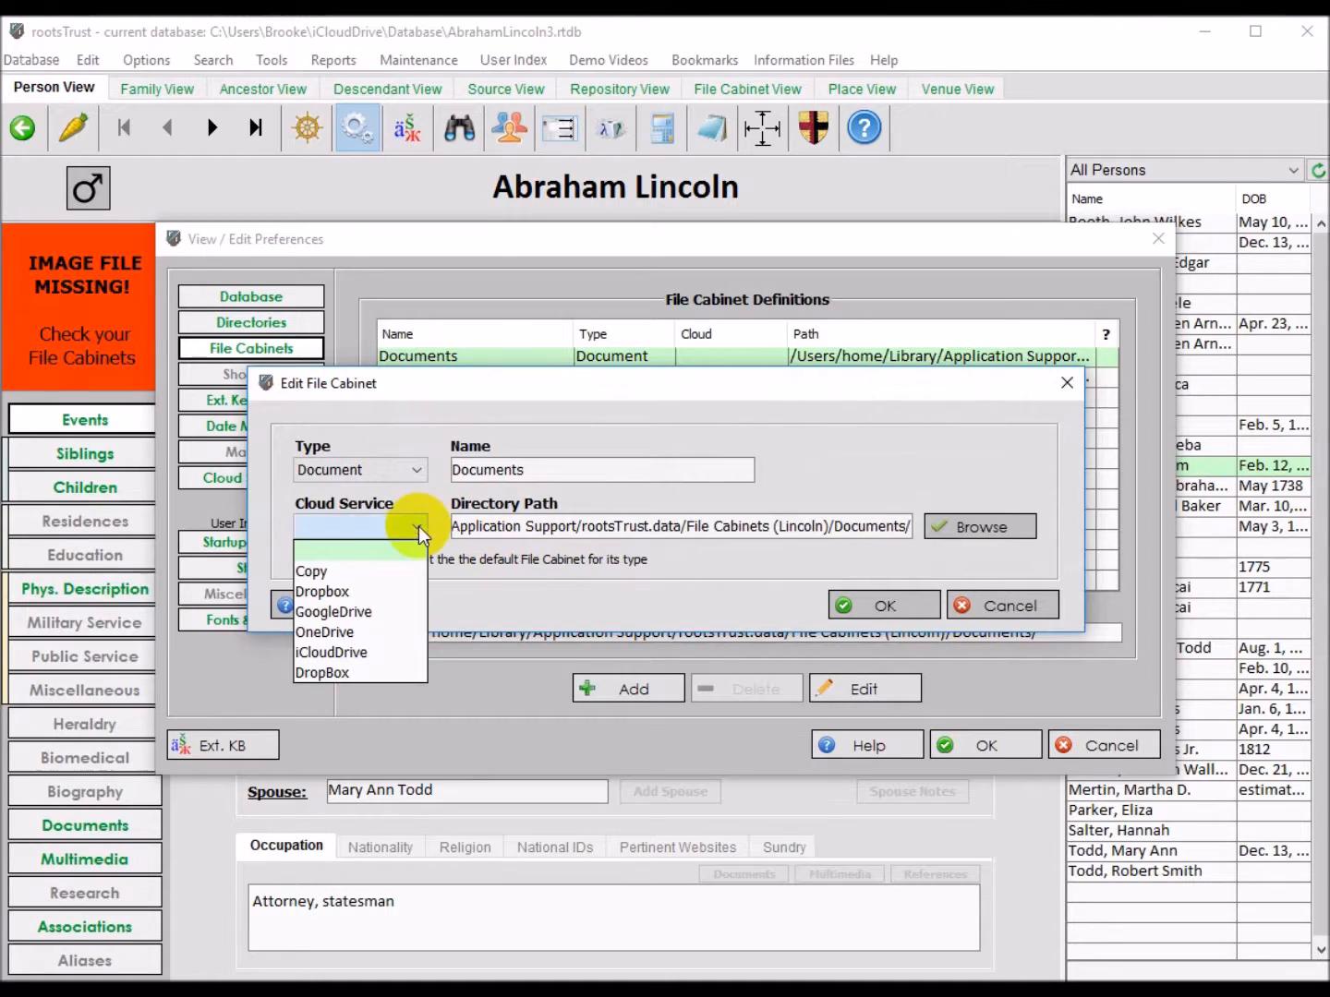
{"action": "left_click", "coordinate": [344, 652]}
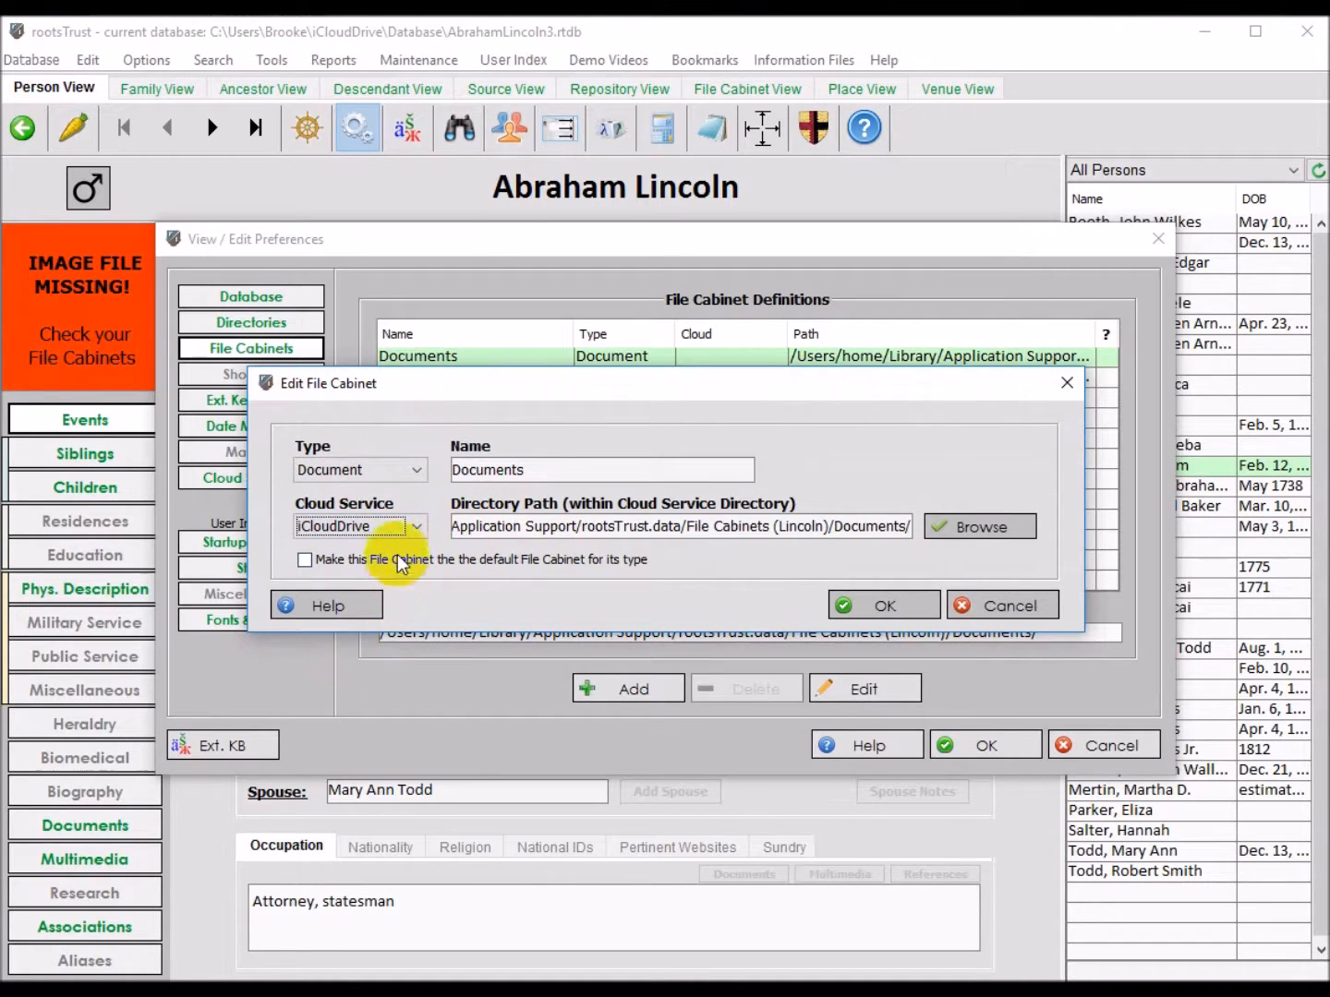
Shorten the Documents cabinet's directory path to File Cabinets (Lincoln)/Documents/ and accept the definition.
{"action": "left_click", "coordinate": [680, 528]}
{"action": "left_click", "coordinate": [583, 526]}
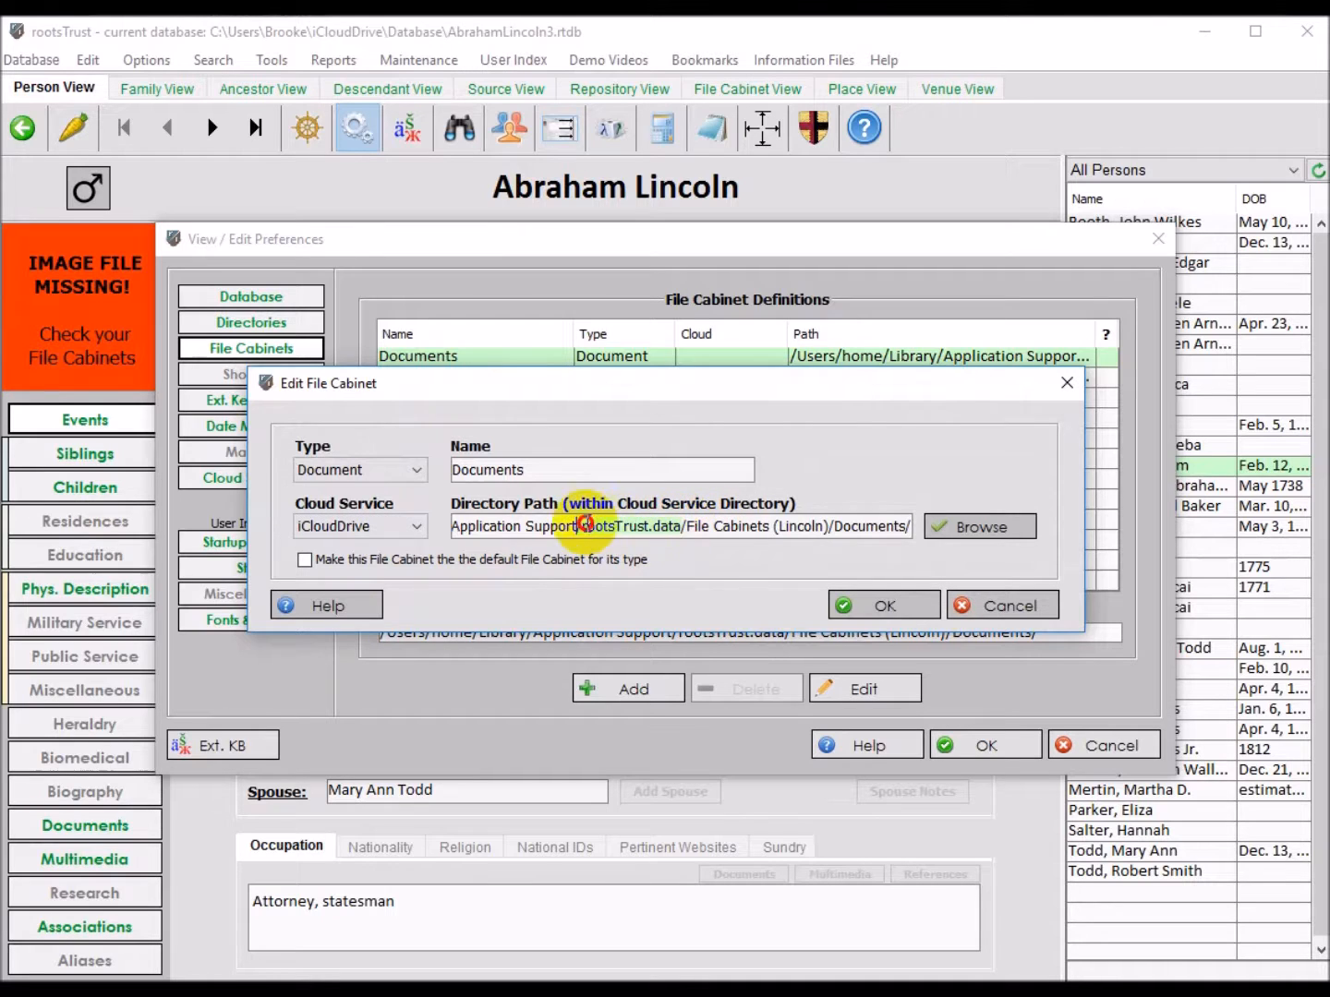
{"action": "left_click_drag", "start_coordinate": [585, 524], "coordinate": [454, 515]}
{"action": "key", "text": "BackSpace"}
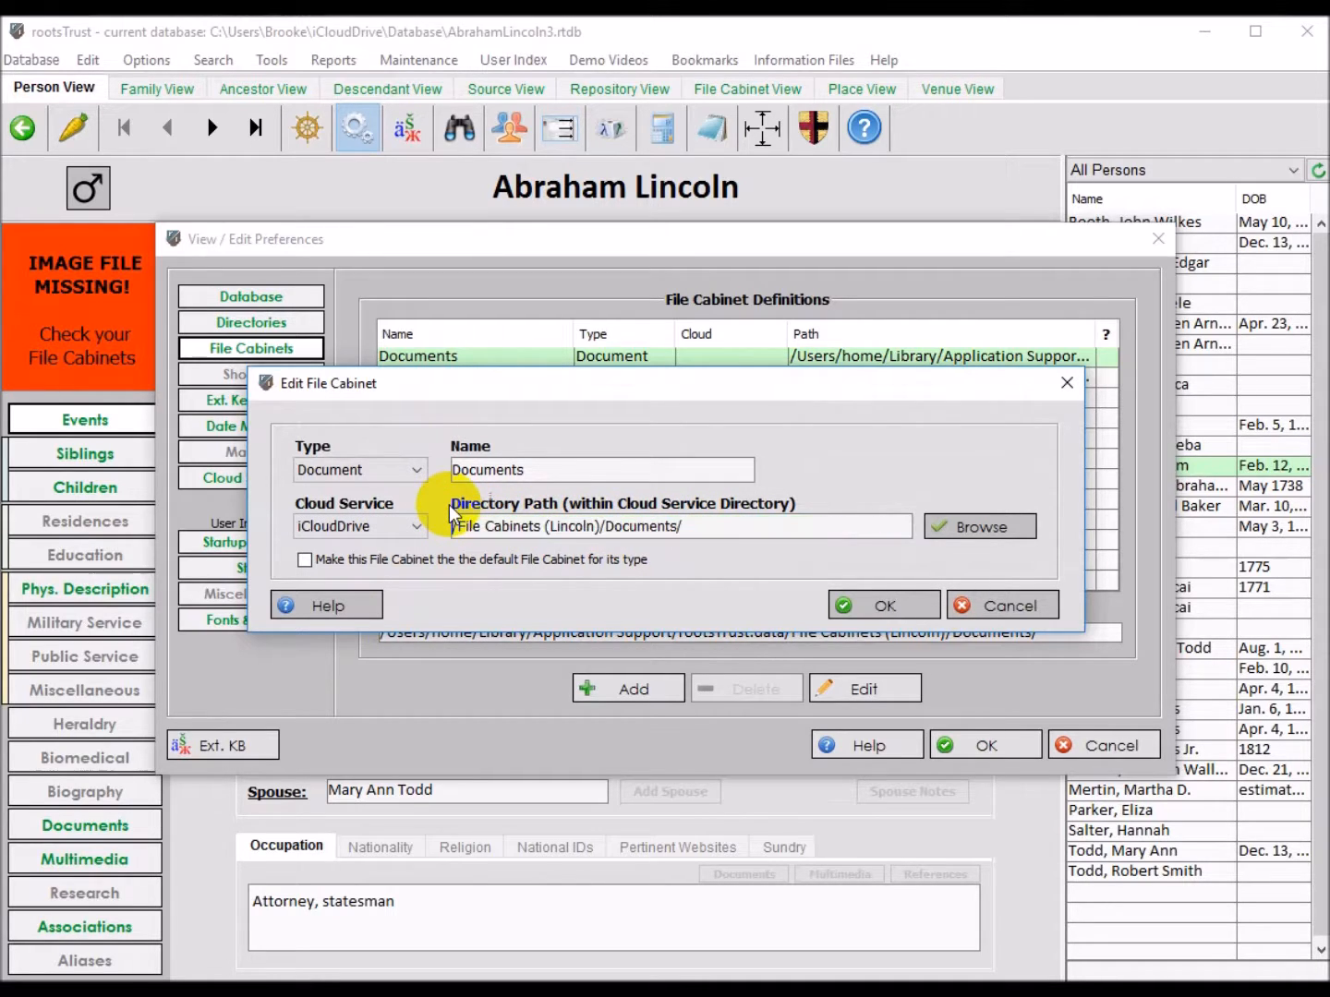
{"action": "key", "text": "Delete"}
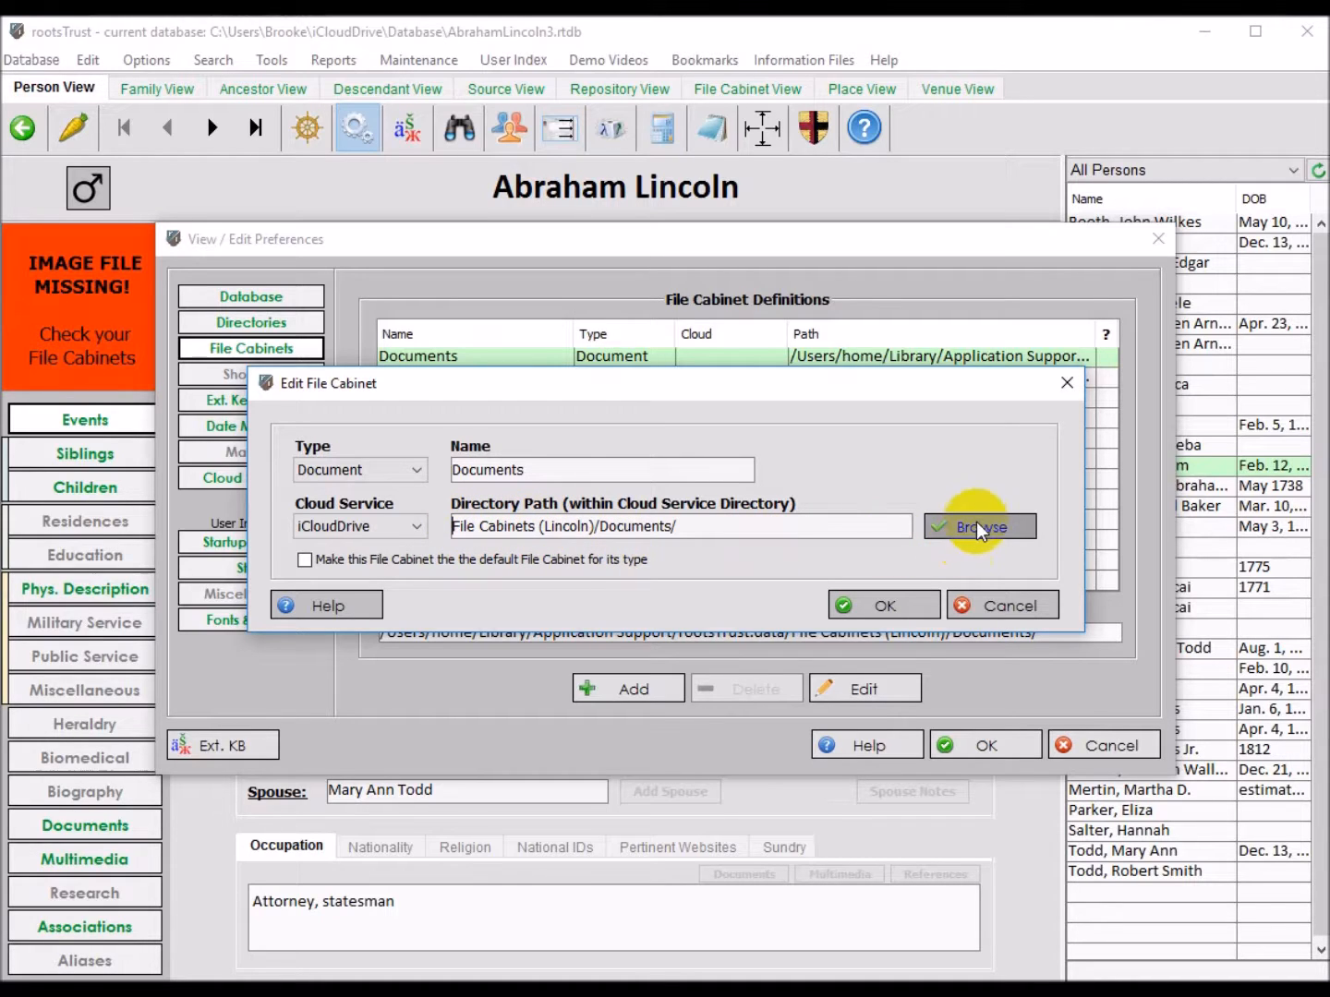
{"action": "left_click", "coordinate": [901, 610]}
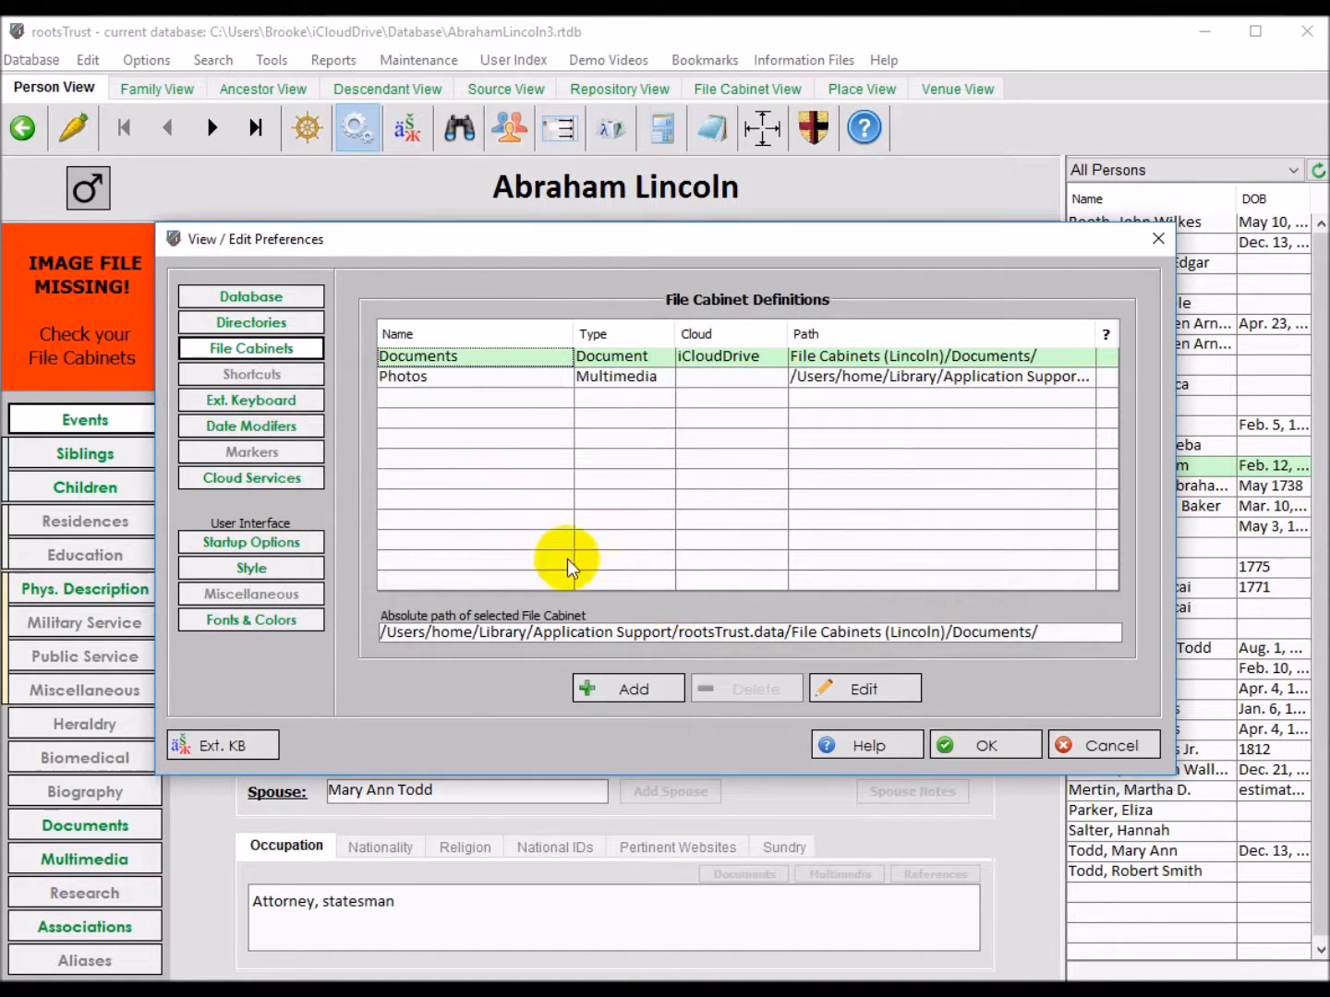
Set the Photos cabinet to iCloudDrive with directory path File Cabinets (Lincoln)/Photos/, and save the preferences.
{"action": "left_click", "coordinate": [411, 380]}
{"action": "double_click", "coordinate": [408, 379]}
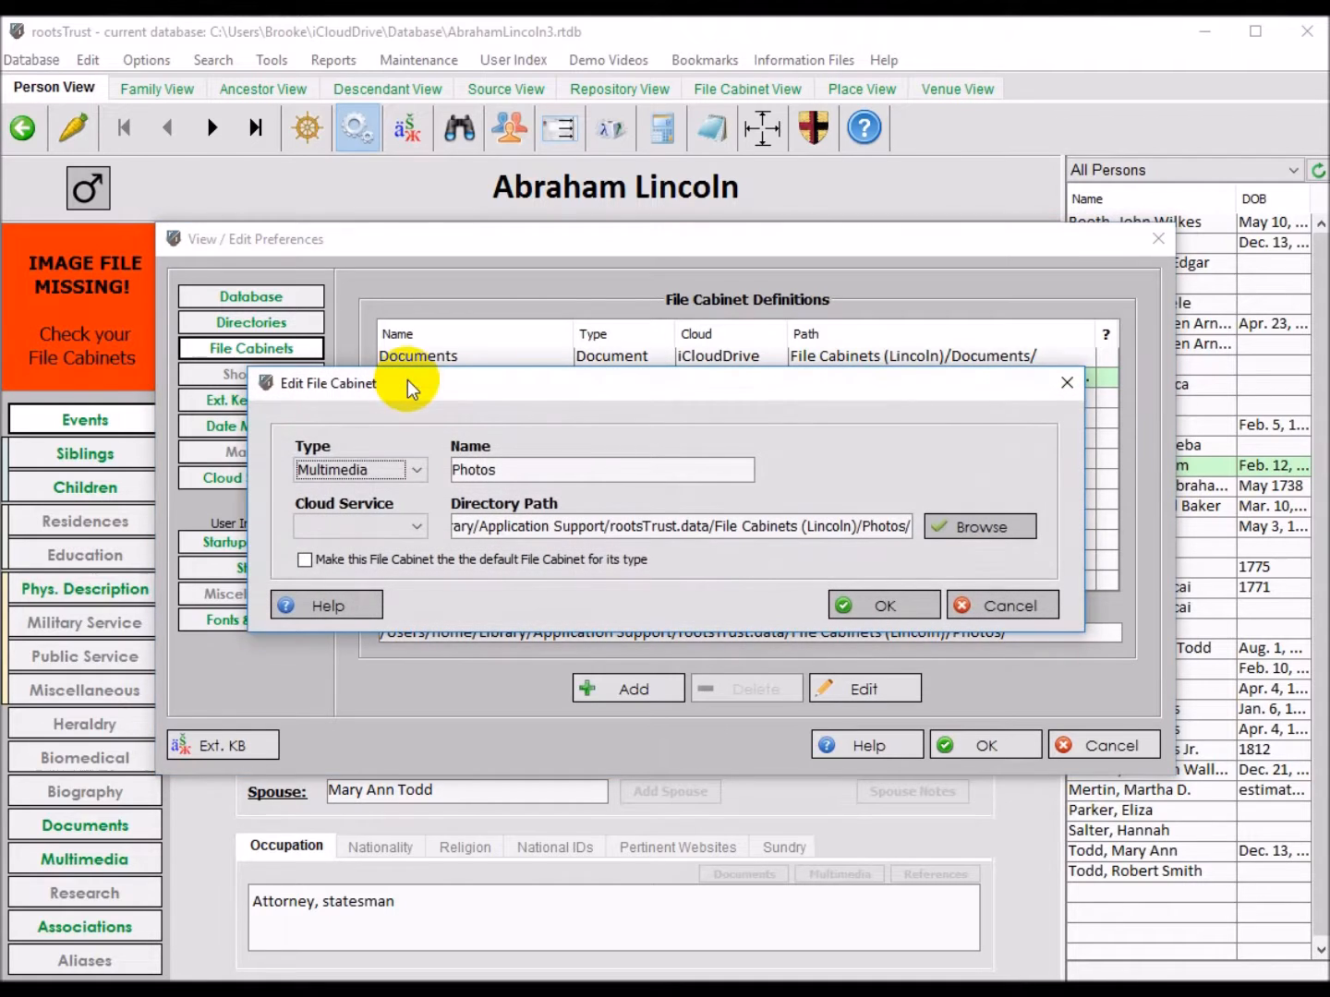
{"action": "left_click", "coordinate": [414, 527]}
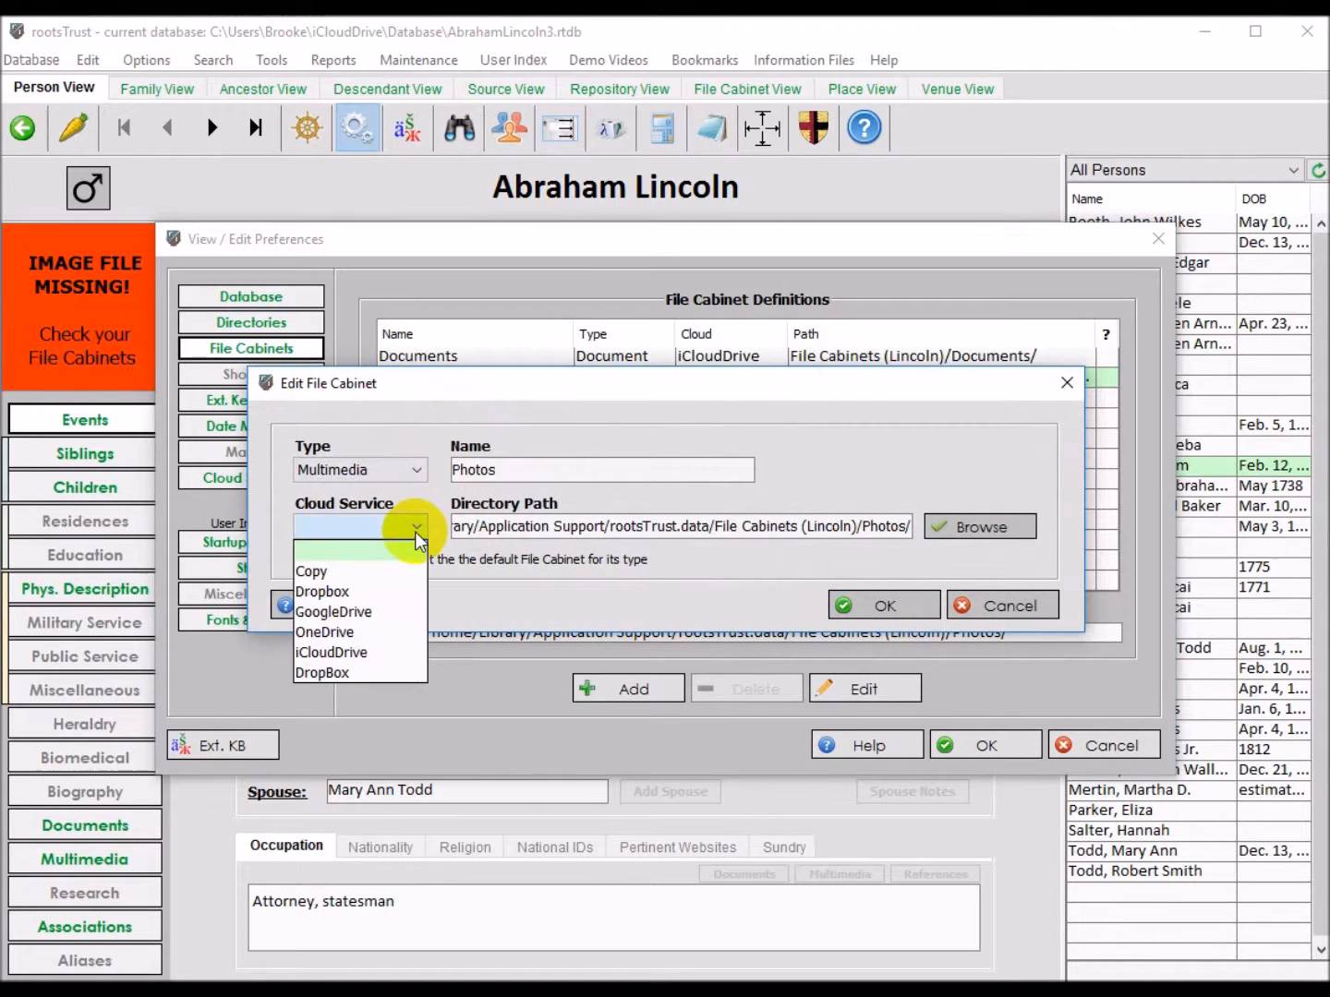
{"action": "left_click", "coordinate": [352, 653]}
{"action": "left_click_drag", "start_coordinate": [710, 536], "coordinate": [361, 509]}
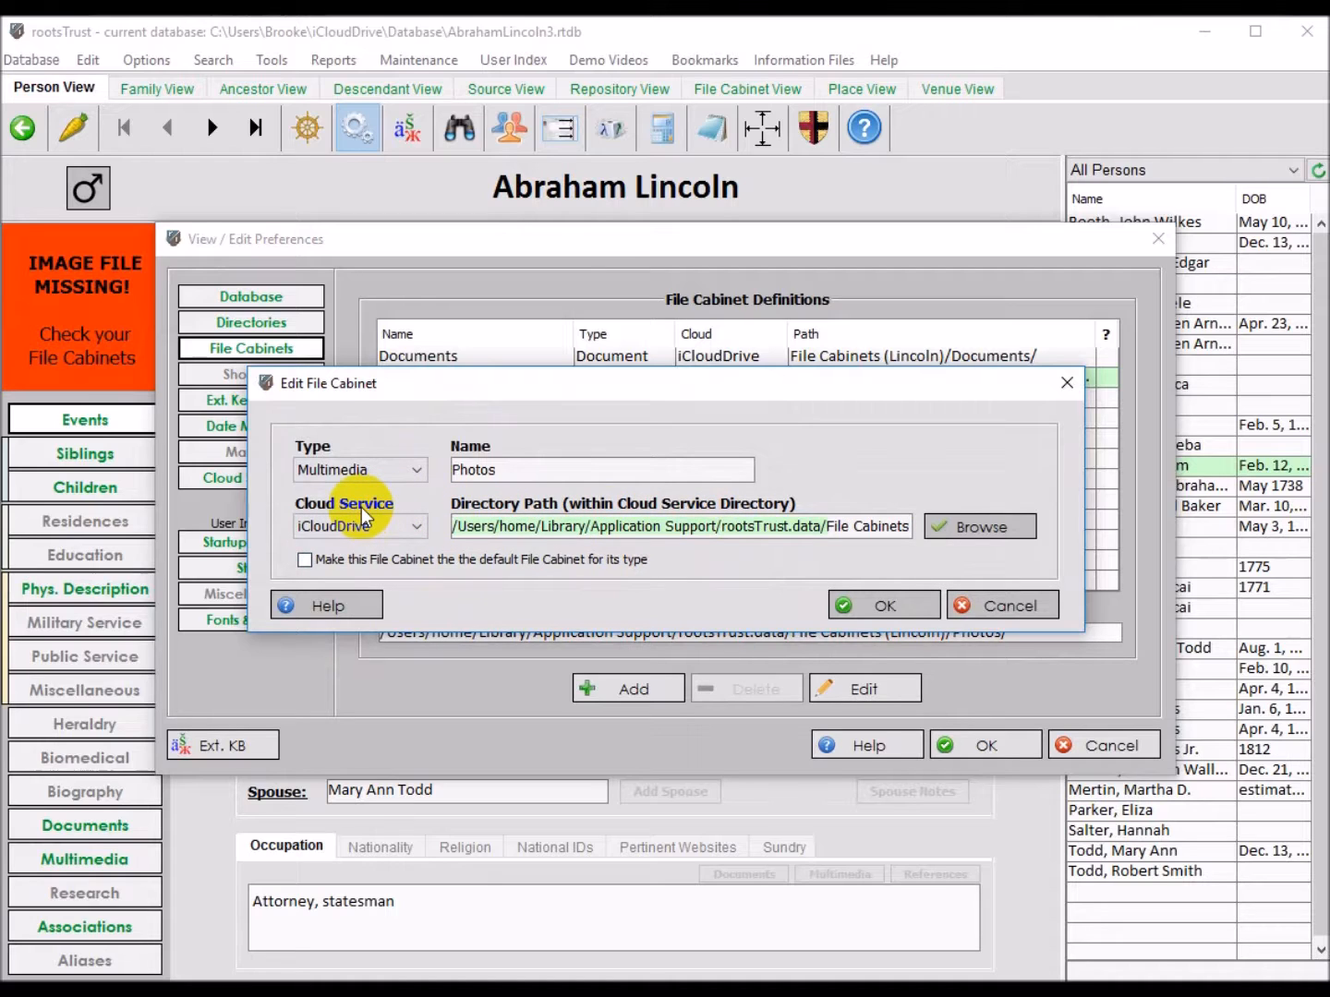
{"action": "key", "text": "Delete"}
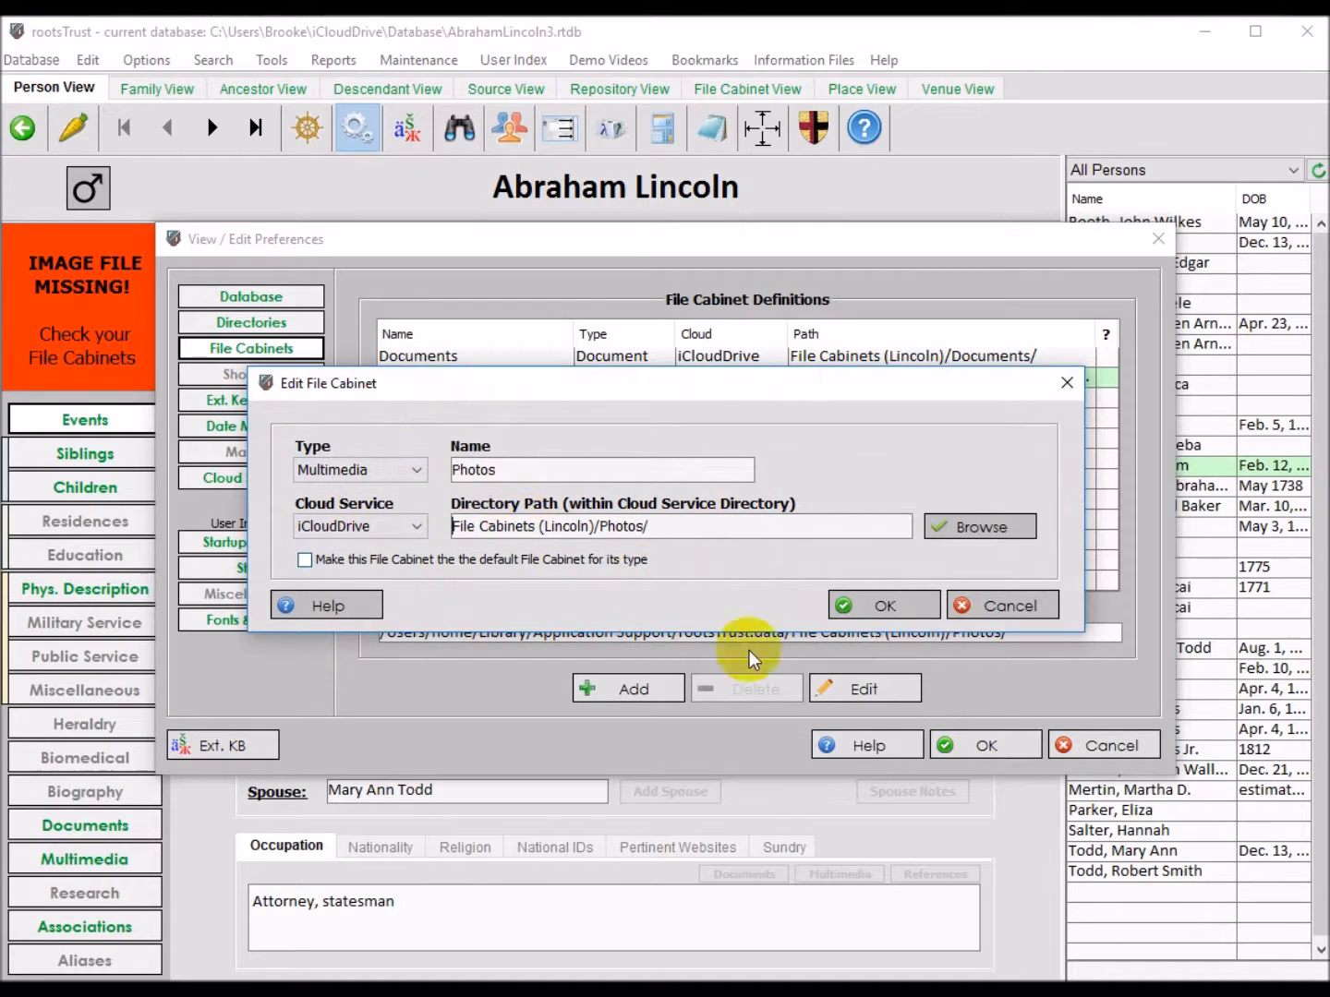
{"action": "left_click", "coordinate": [920, 611]}
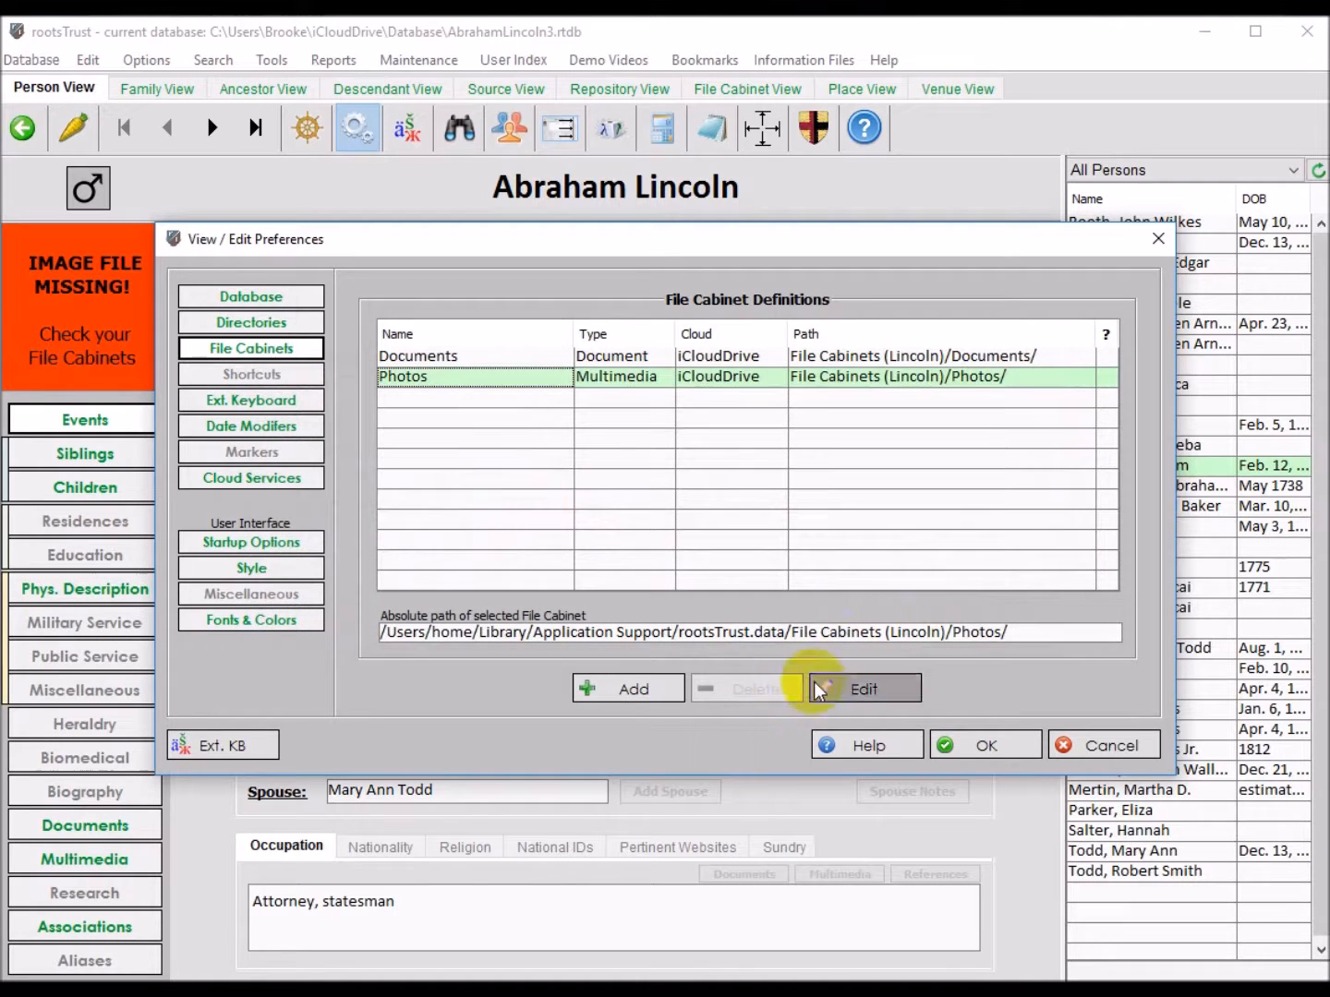
{"action": "left_click", "coordinate": [973, 743]}
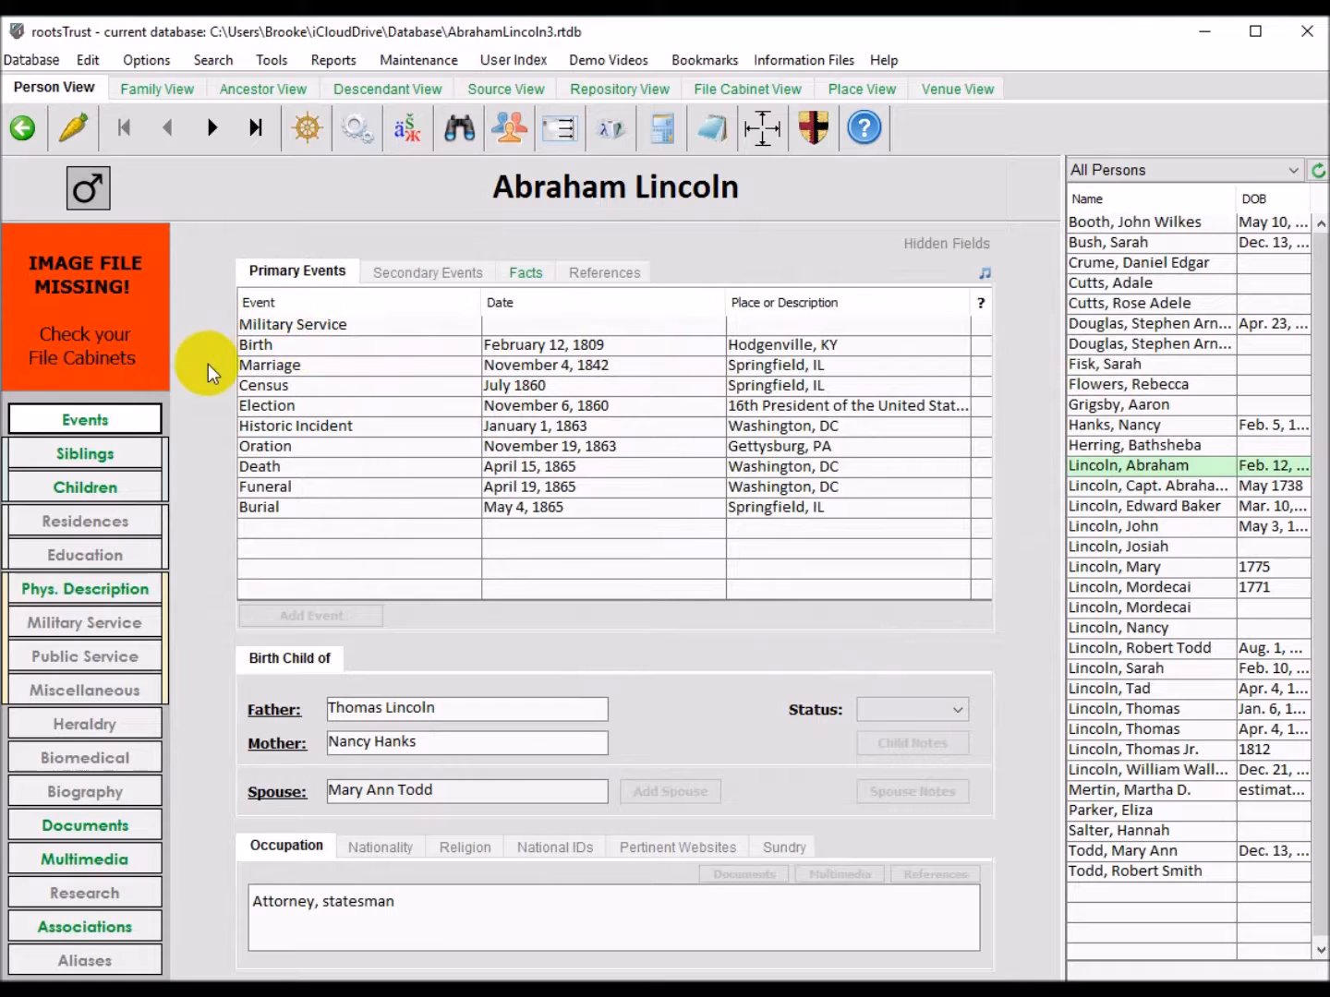
Reload Abraham Lincoln's record to check his linked portrait.
{"action": "left_click", "coordinate": [77, 130]}
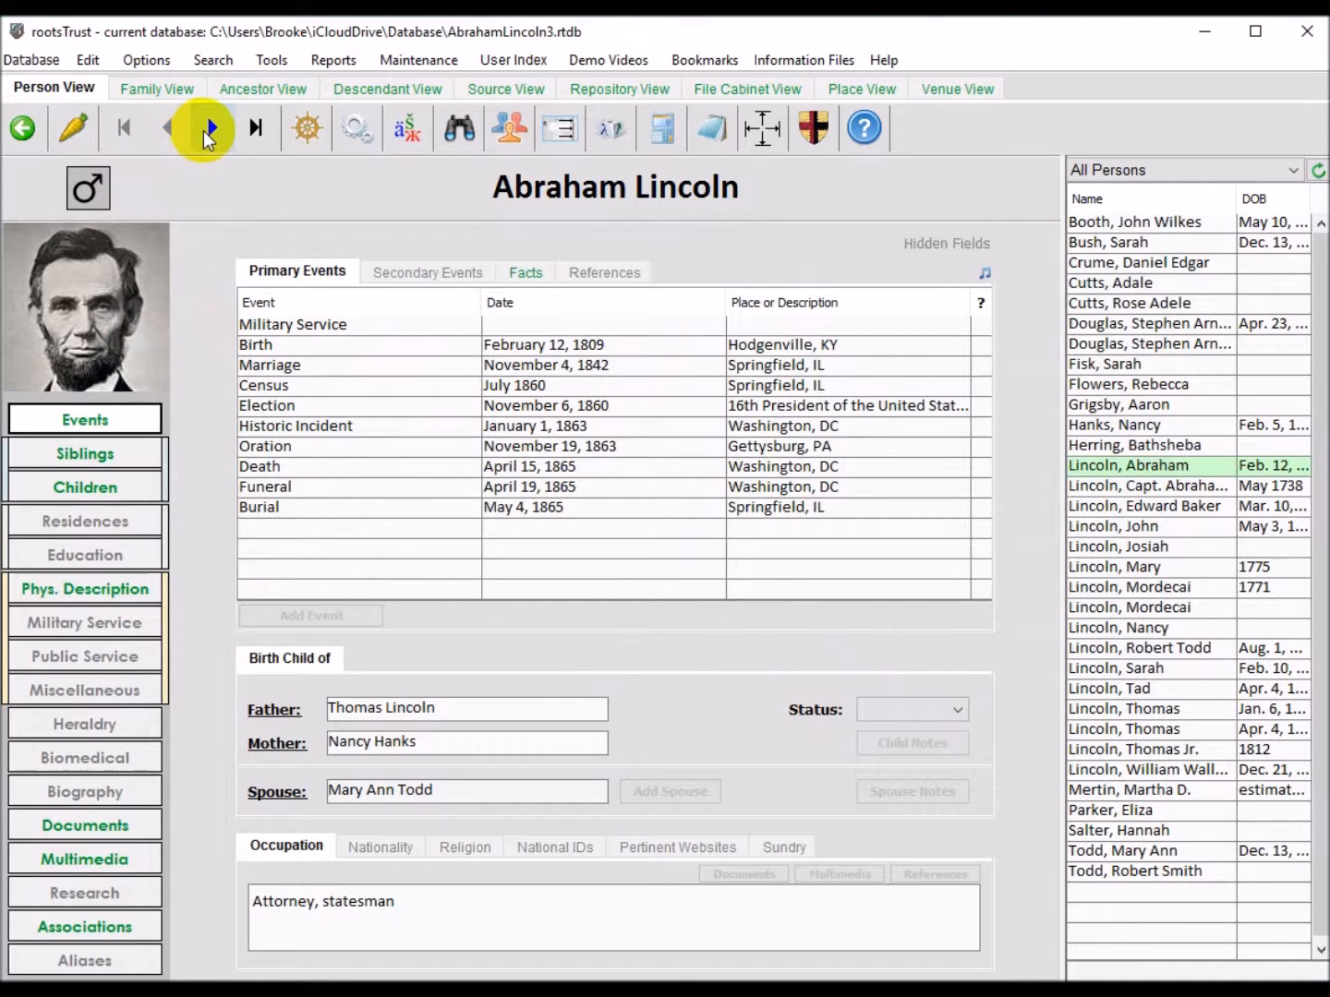
{"action": "left_click", "coordinate": [161, 130]}
{"action": "left_click", "coordinate": [129, 130]}
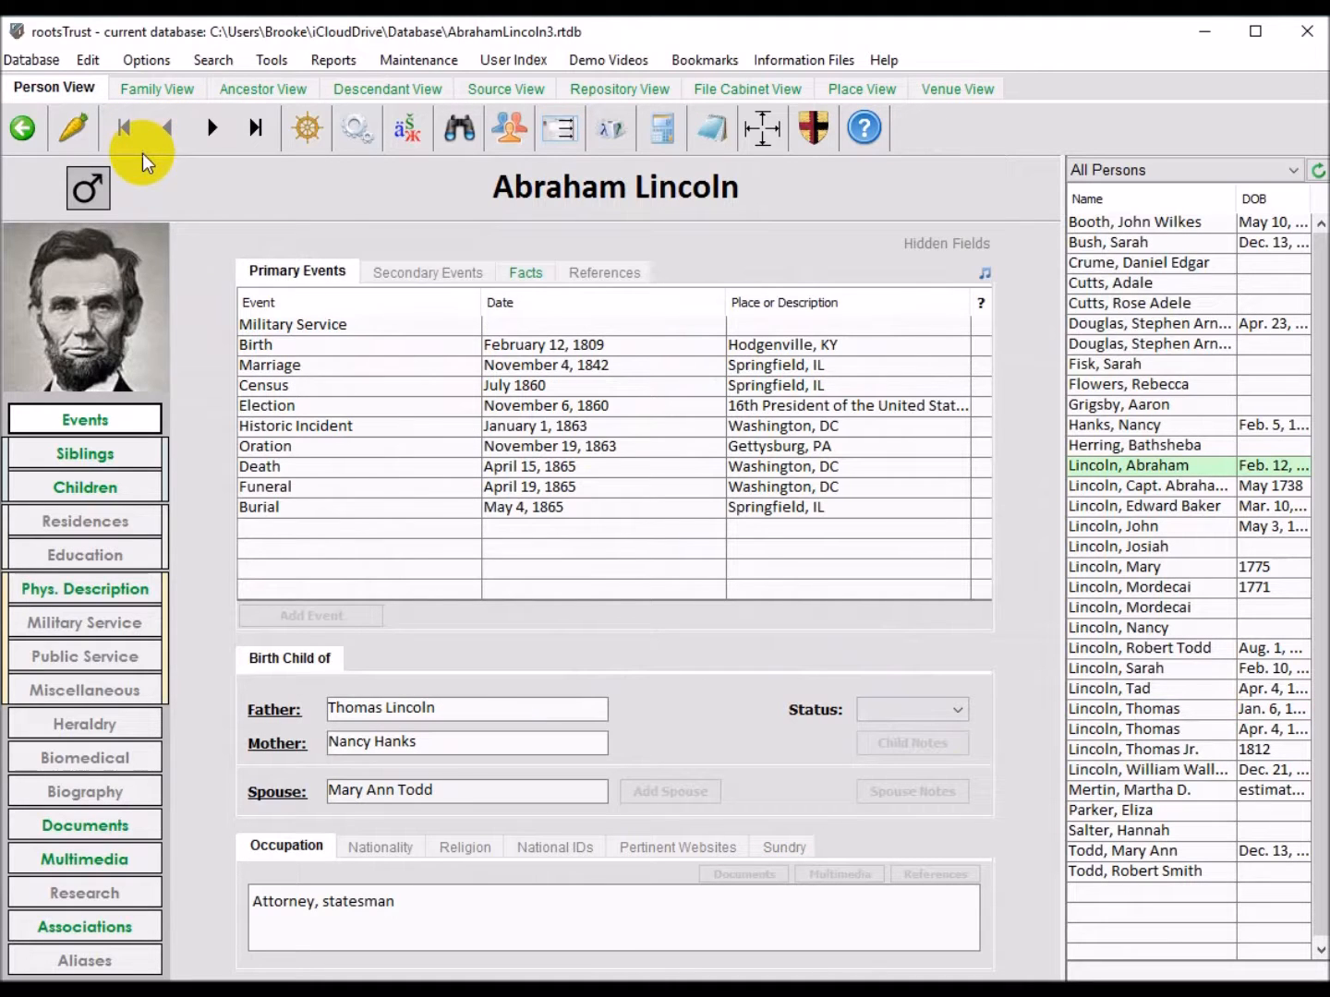
View 1860 Census.pdf from Abraham Lincoln's documents to check the file link, and close the PDF.
{"action": "left_click", "coordinate": [79, 830]}
{"action": "left_click", "coordinate": [229, 290]}
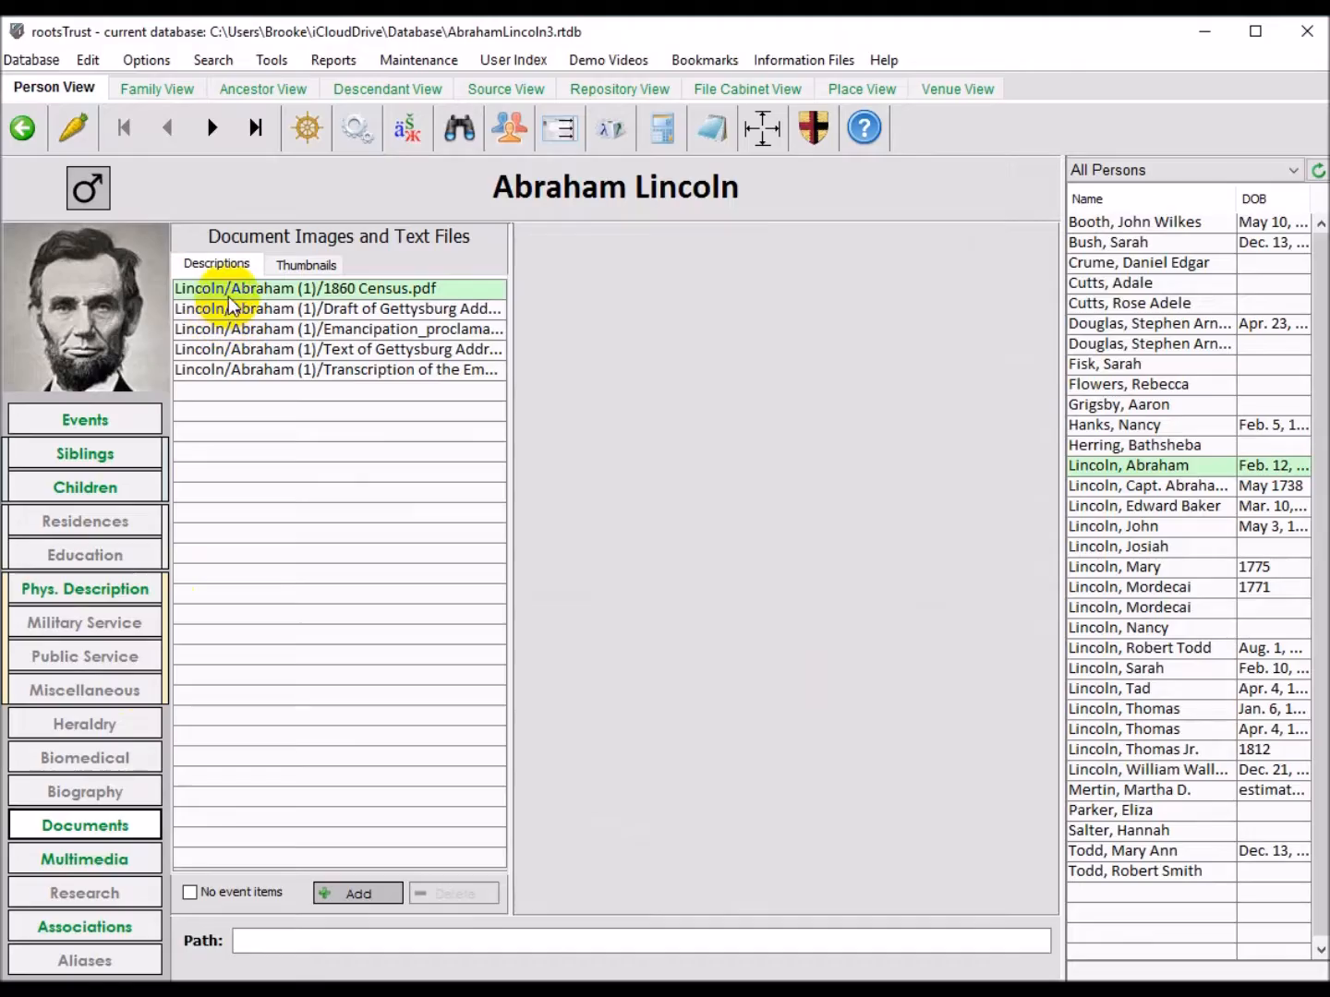
{"action": "double_click", "coordinate": [229, 289]}
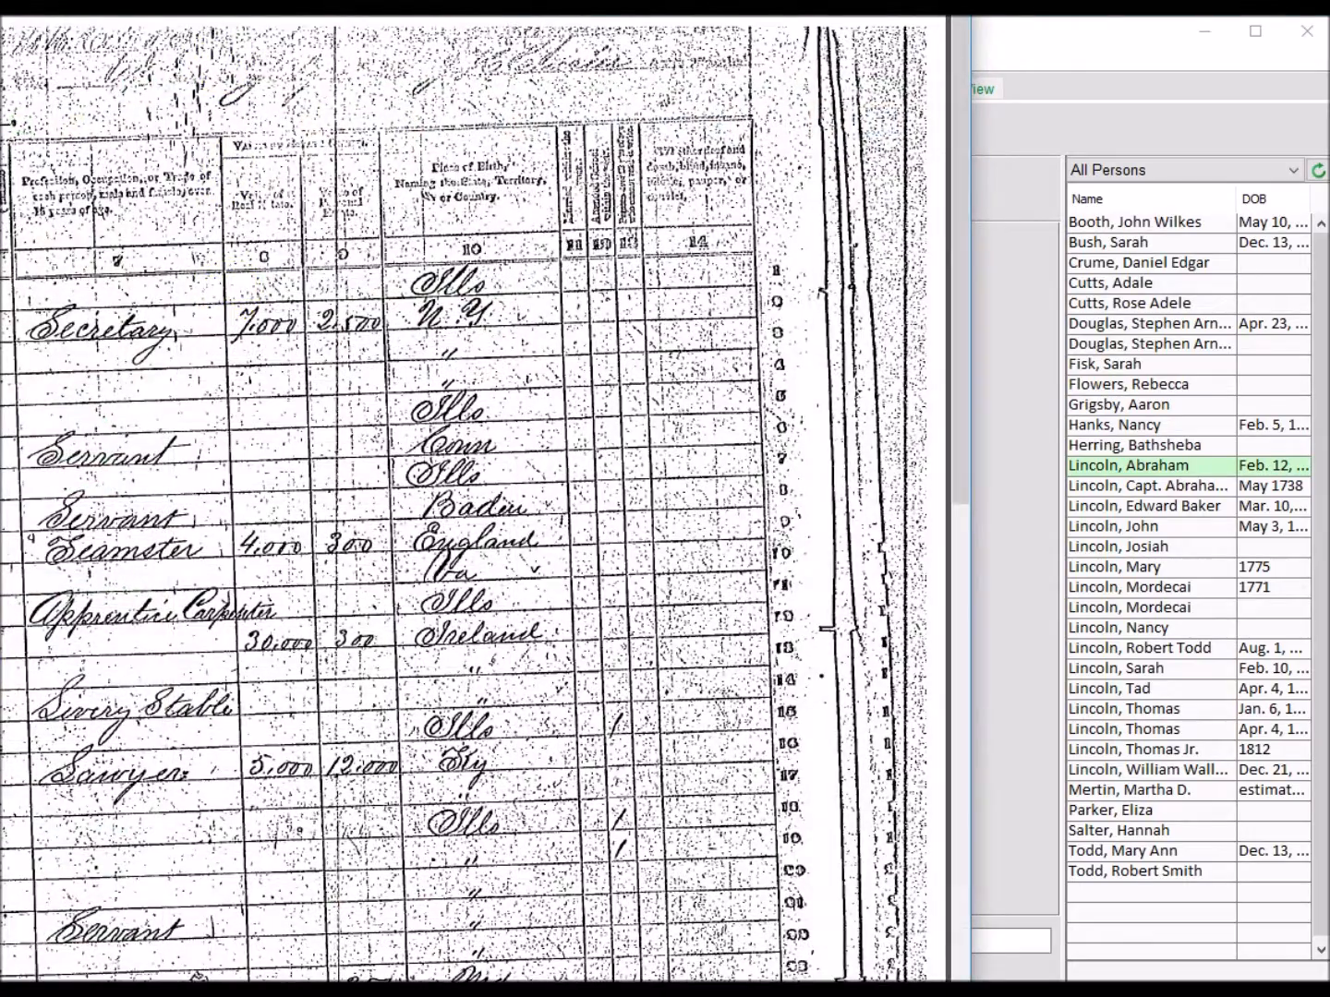
{"action": "double_click", "coordinate": [618, 51]}
{"action": "key", "text": "ctrl+h"}
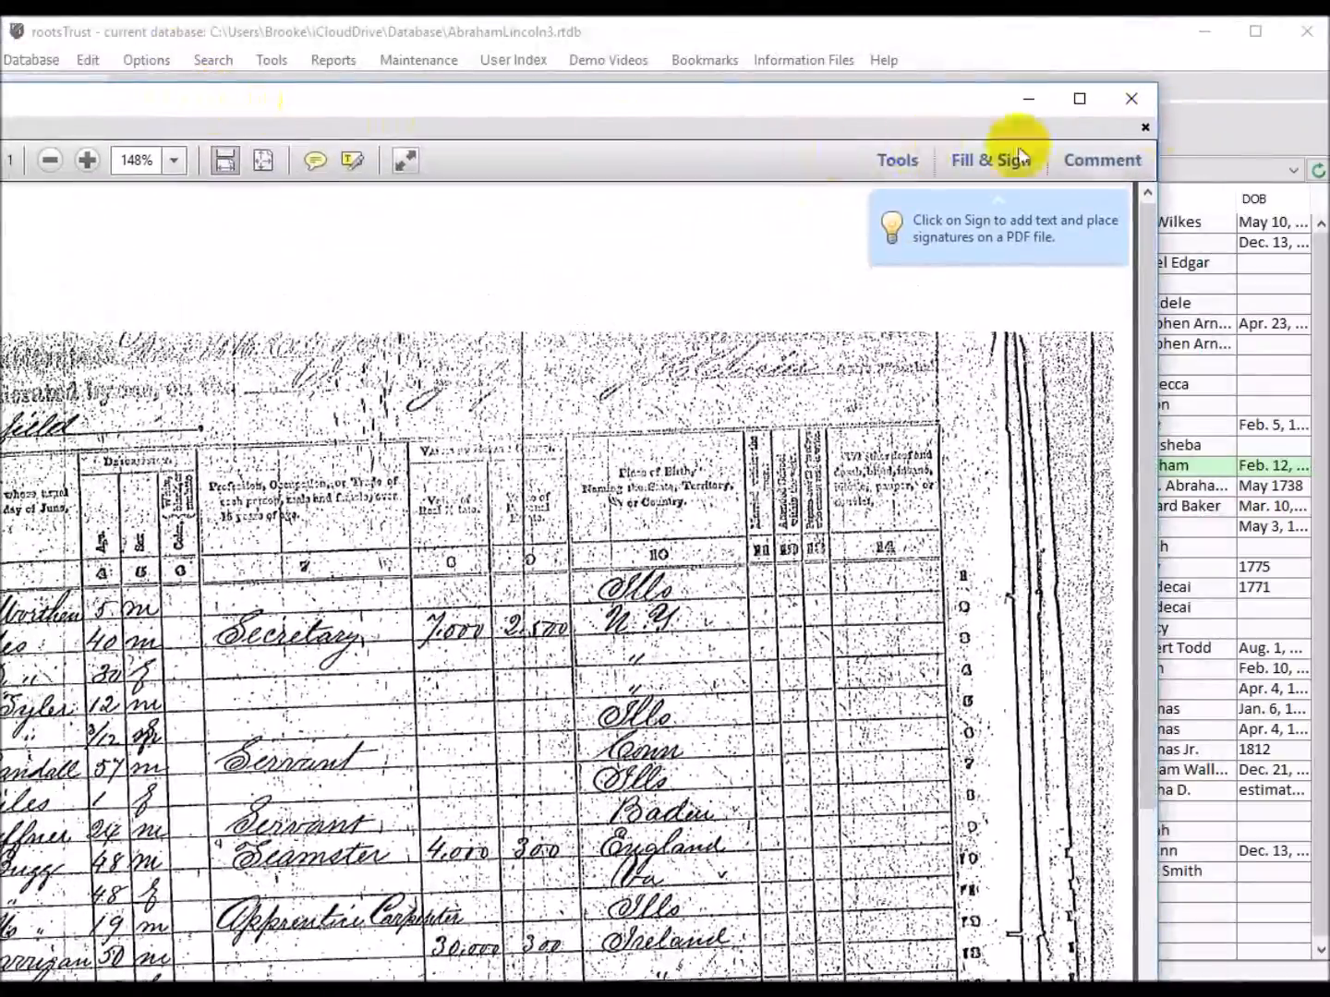
{"action": "left_click", "coordinate": [1128, 99]}
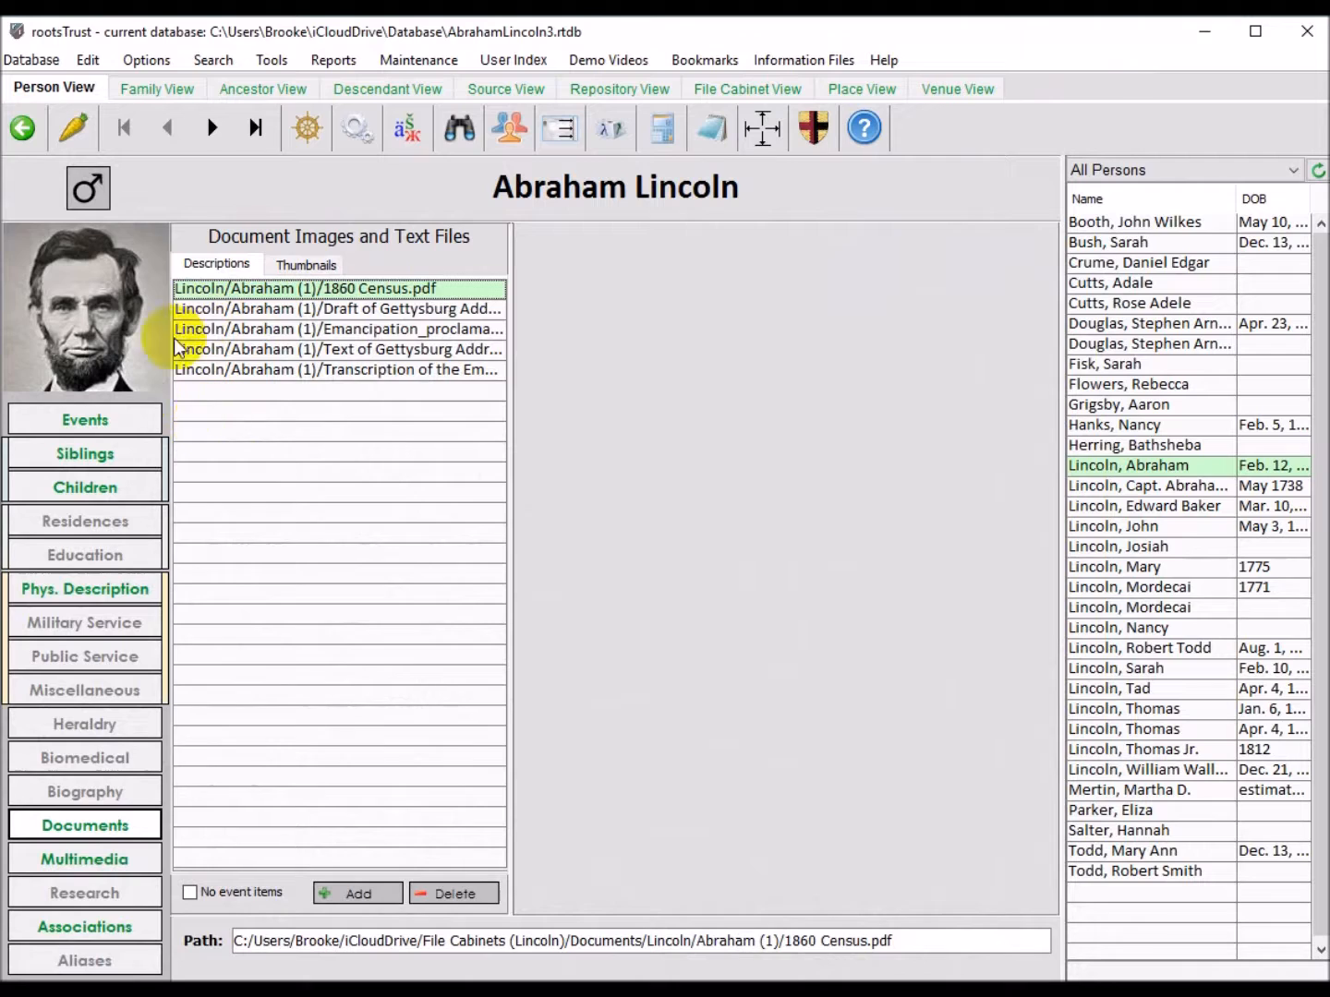
View the Find-A-Grave memorial linked from Abraham Lincoln's Death event, and close the web page and the event without changes.
{"action": "left_click", "coordinate": [80, 128]}
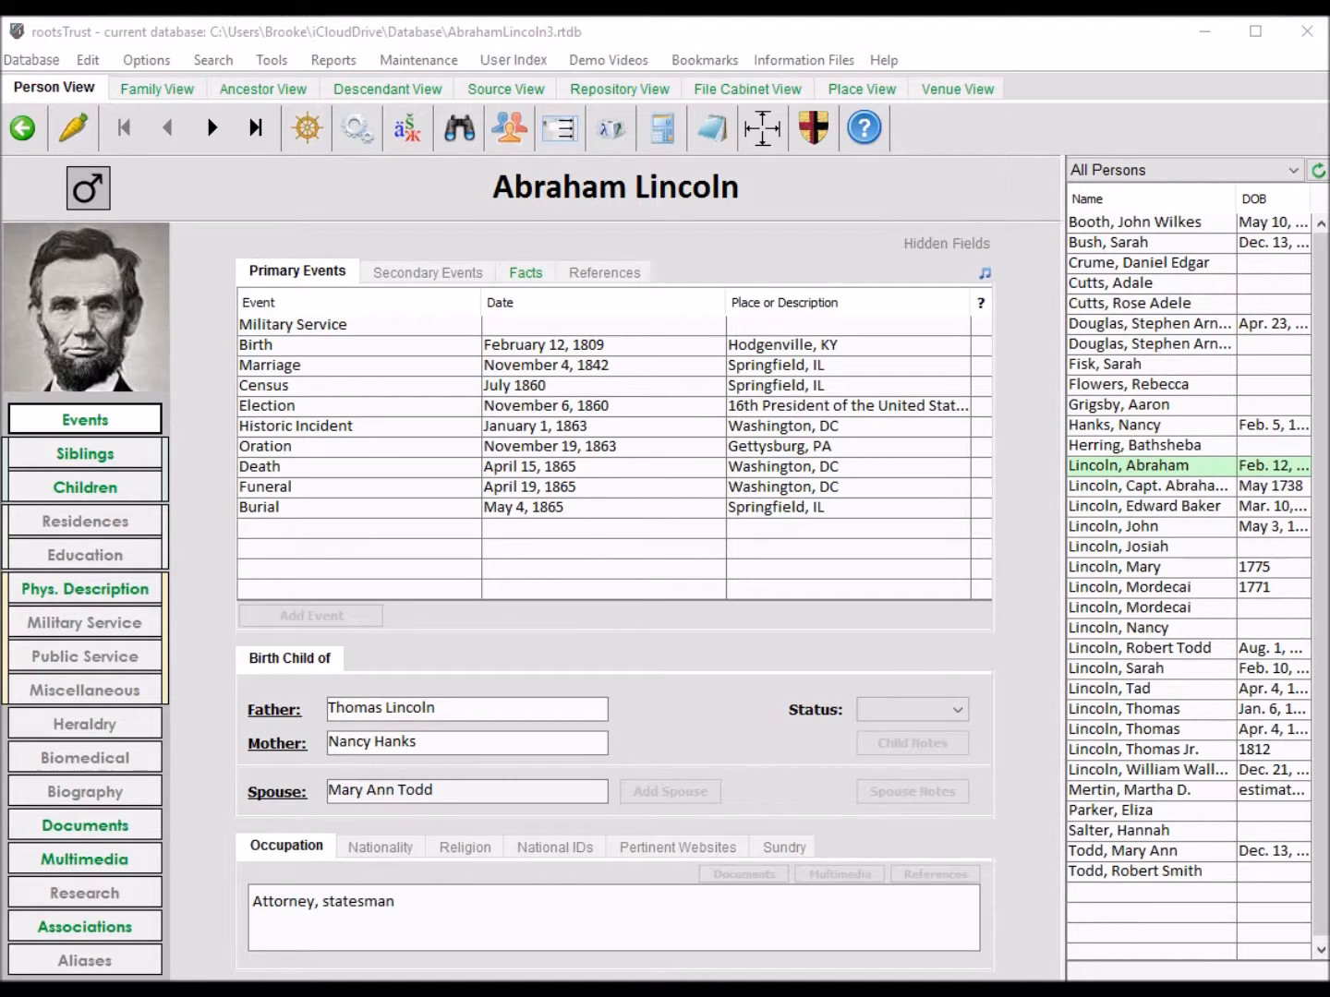
{"action": "left_click", "coordinate": [271, 469]}
{"action": "double_click", "coordinate": [271, 470]}
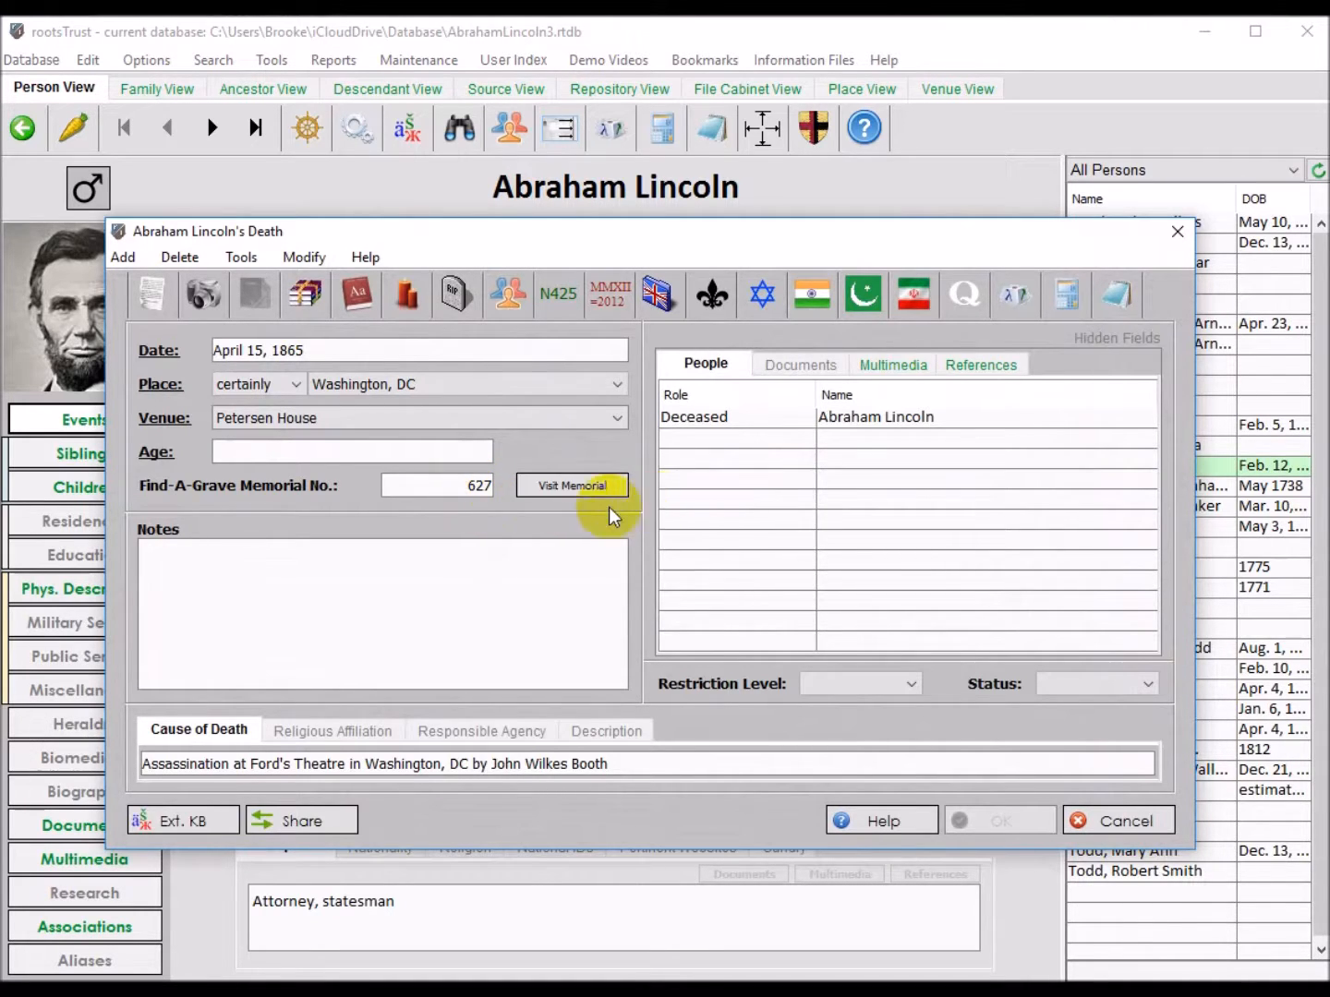
{"action": "left_click", "coordinate": [553, 486]}
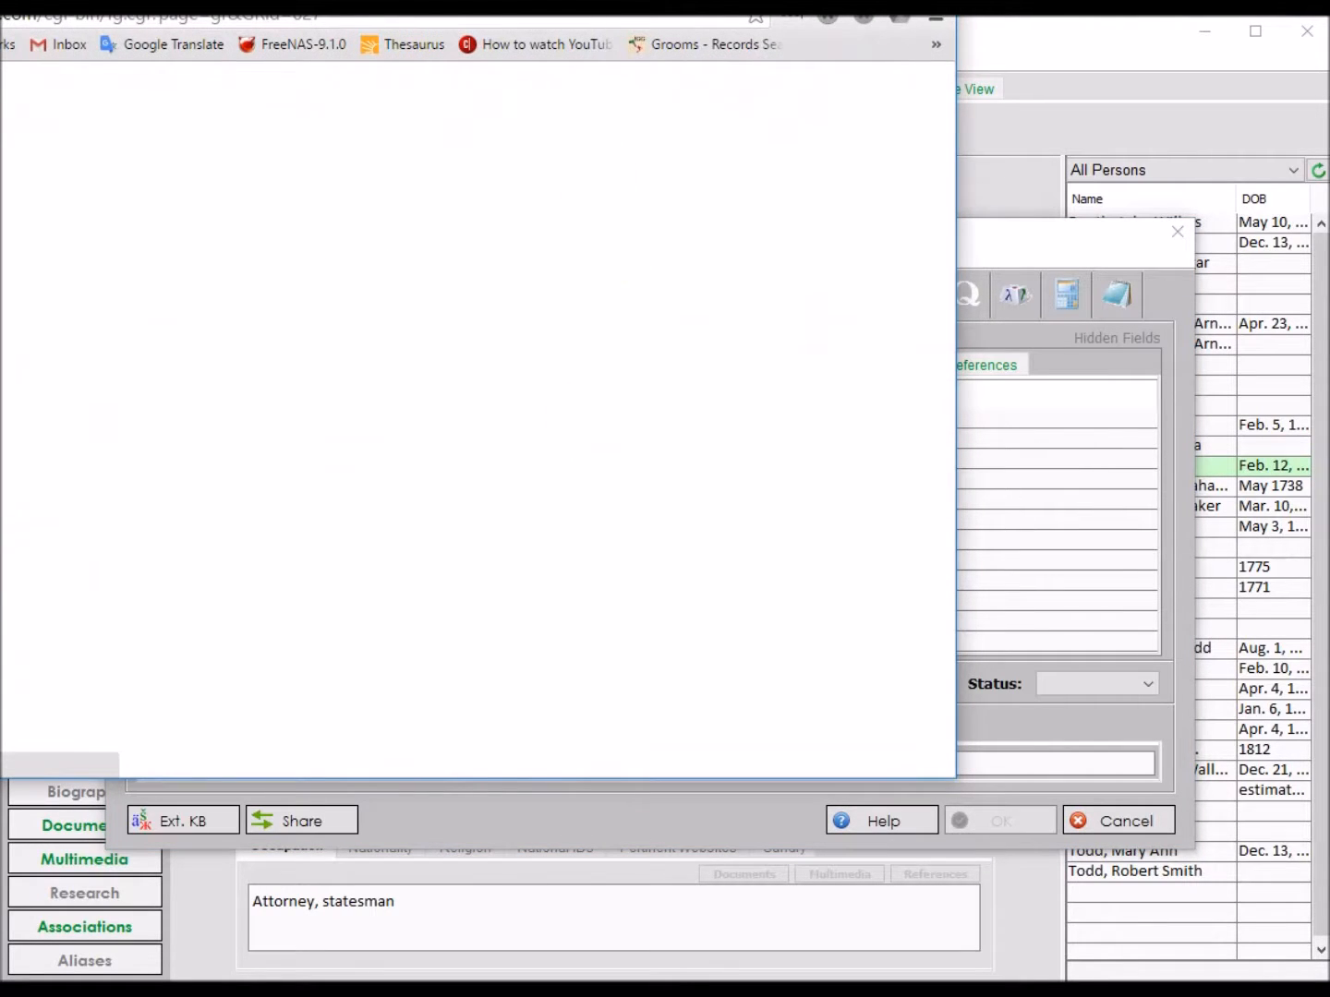
{"action": "left_click_drag", "start_coordinate": [289, 15], "coordinate": [535, 69]}
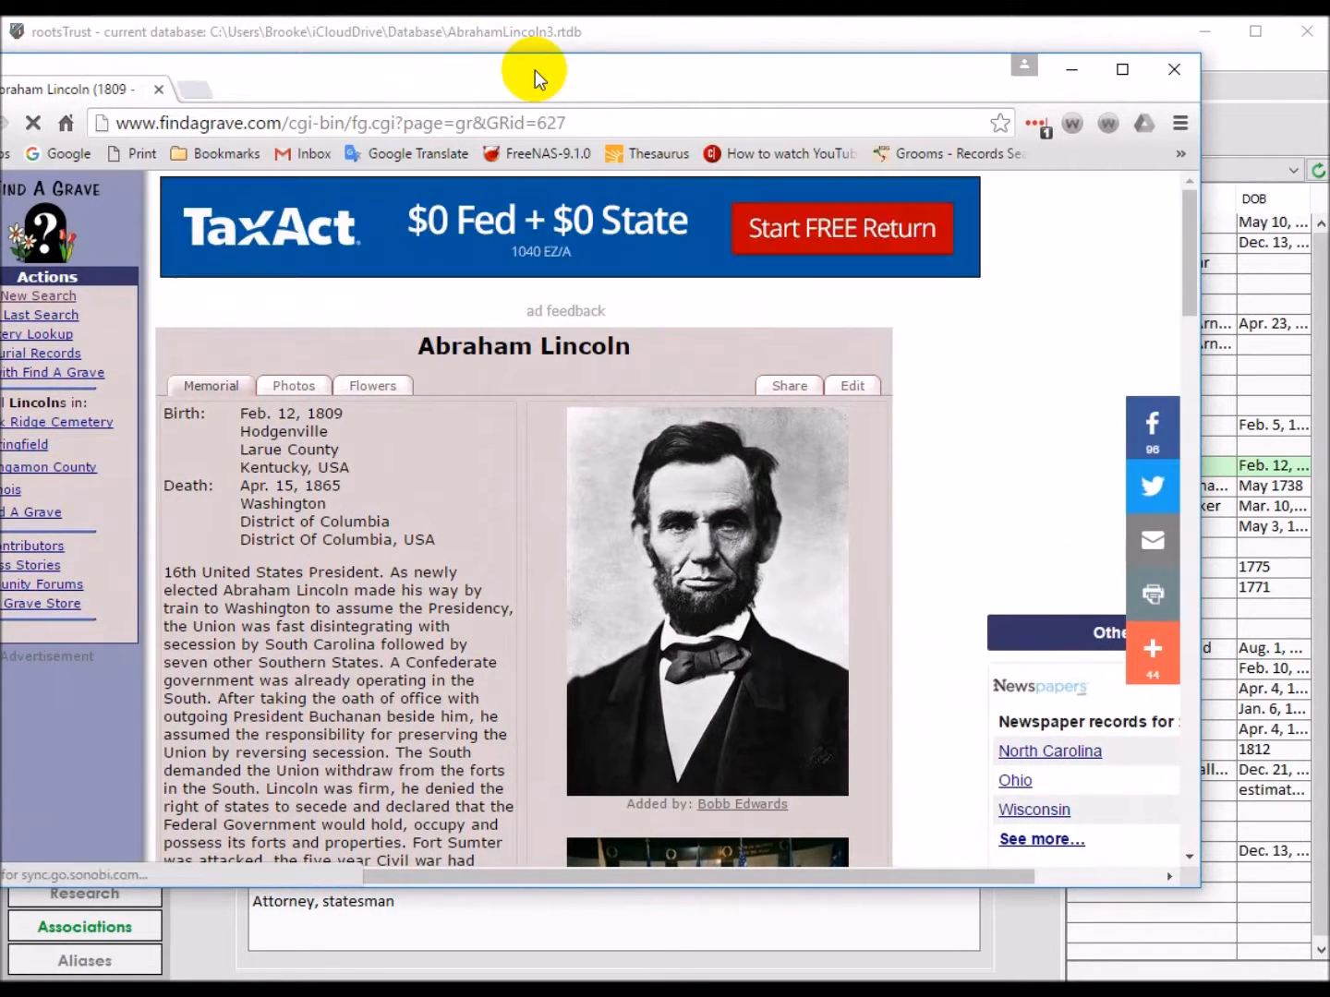
{"action": "left_click_drag", "start_coordinate": [535, 70], "coordinate": [566, 92]}
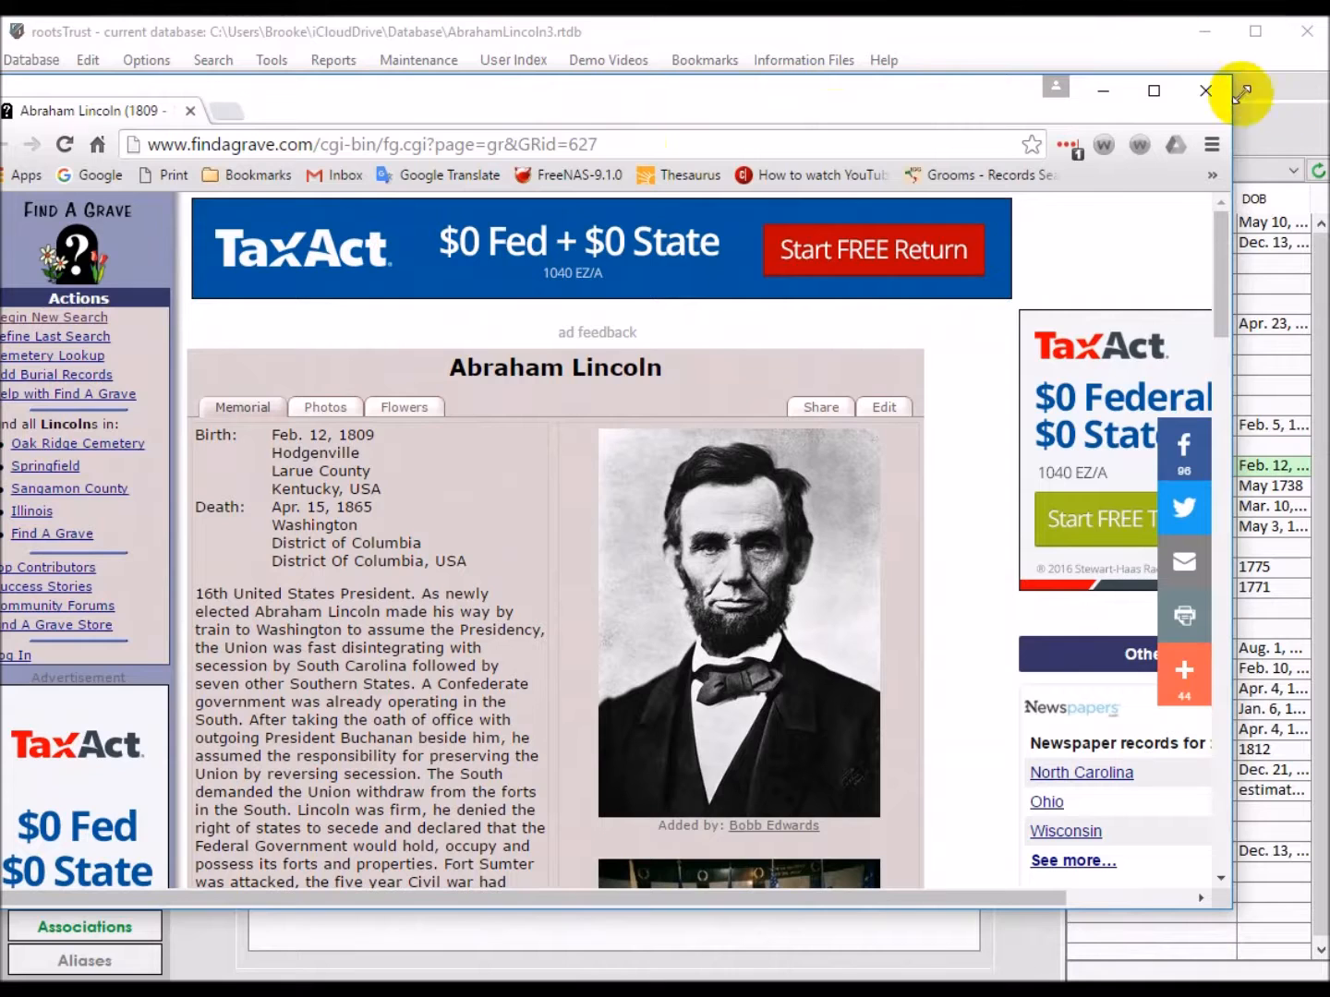
{"action": "left_click", "coordinate": [1204, 95]}
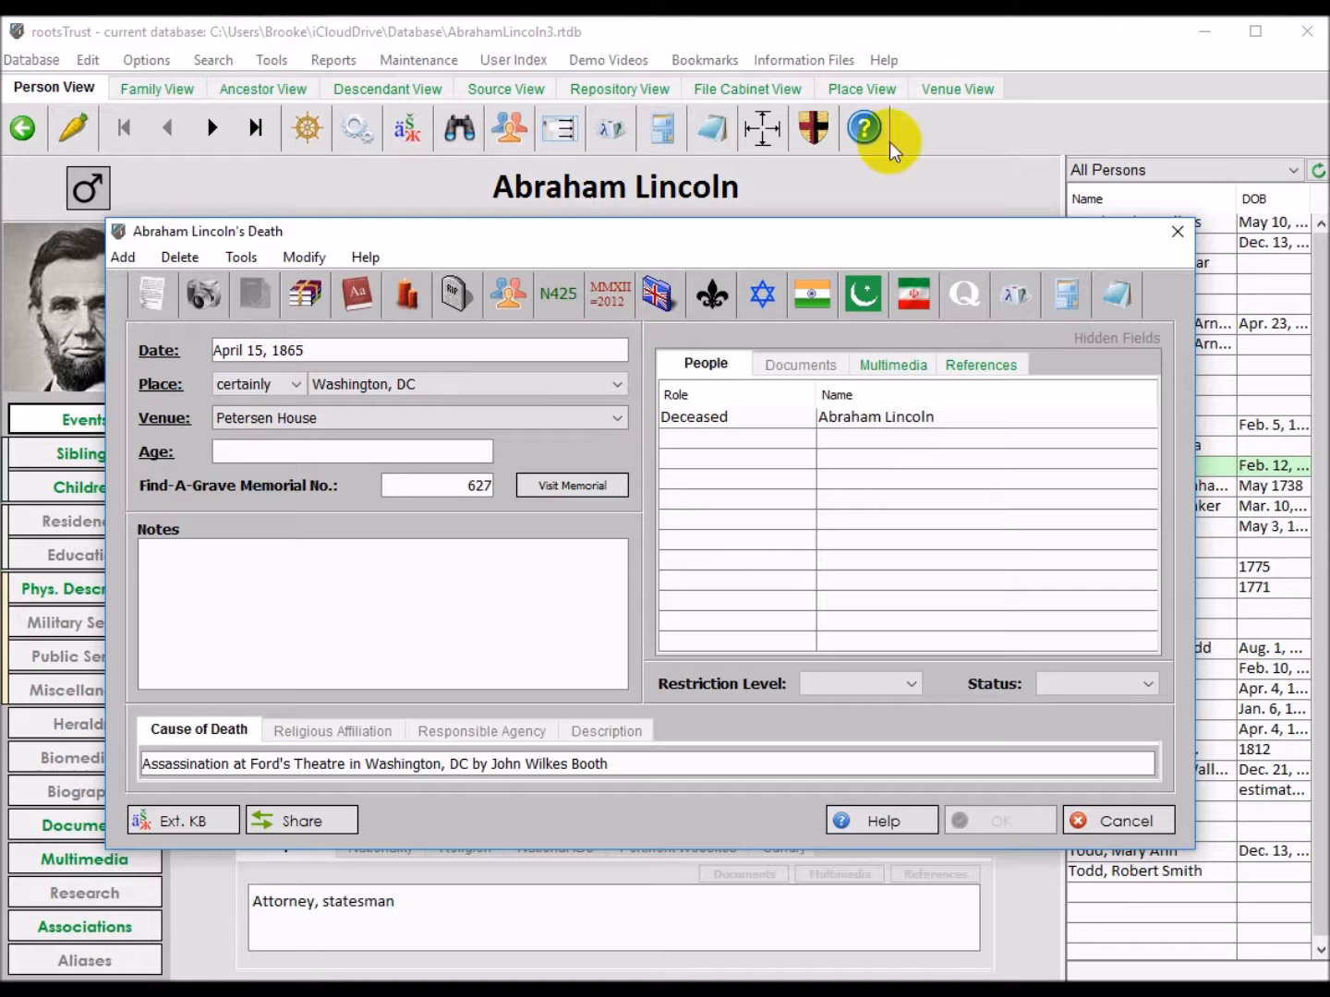
{"action": "left_click", "coordinate": [1129, 821]}
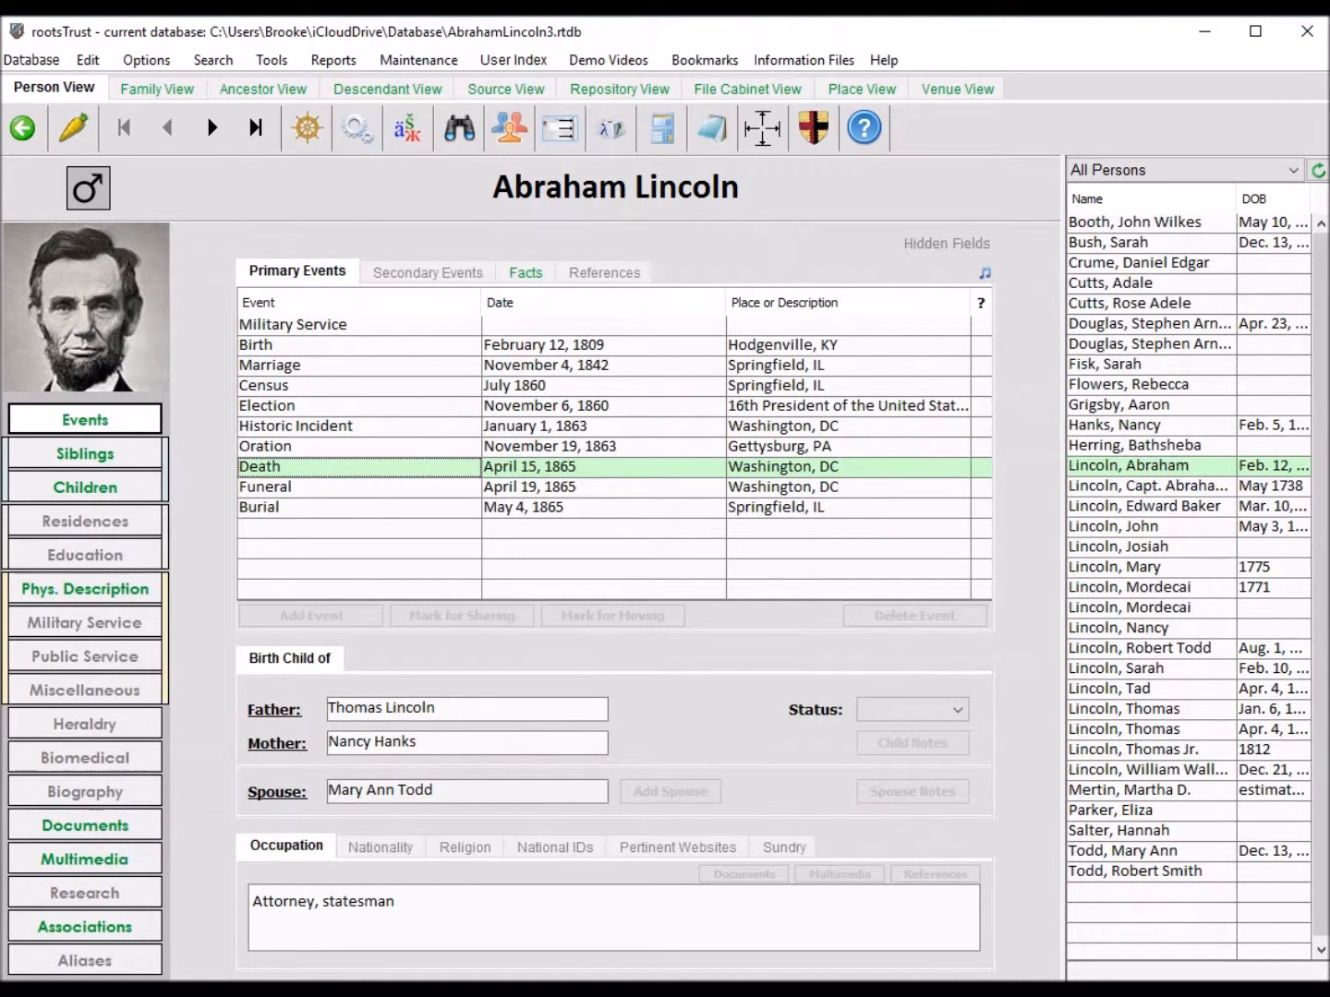
Switch to File Explorer and move the File Cabinets (Lincoln) folder from iCloud Drive to Google Drive.
{"action": "left_click_drag", "start_coordinate": [434, 18], "coordinate": [418, 173]}
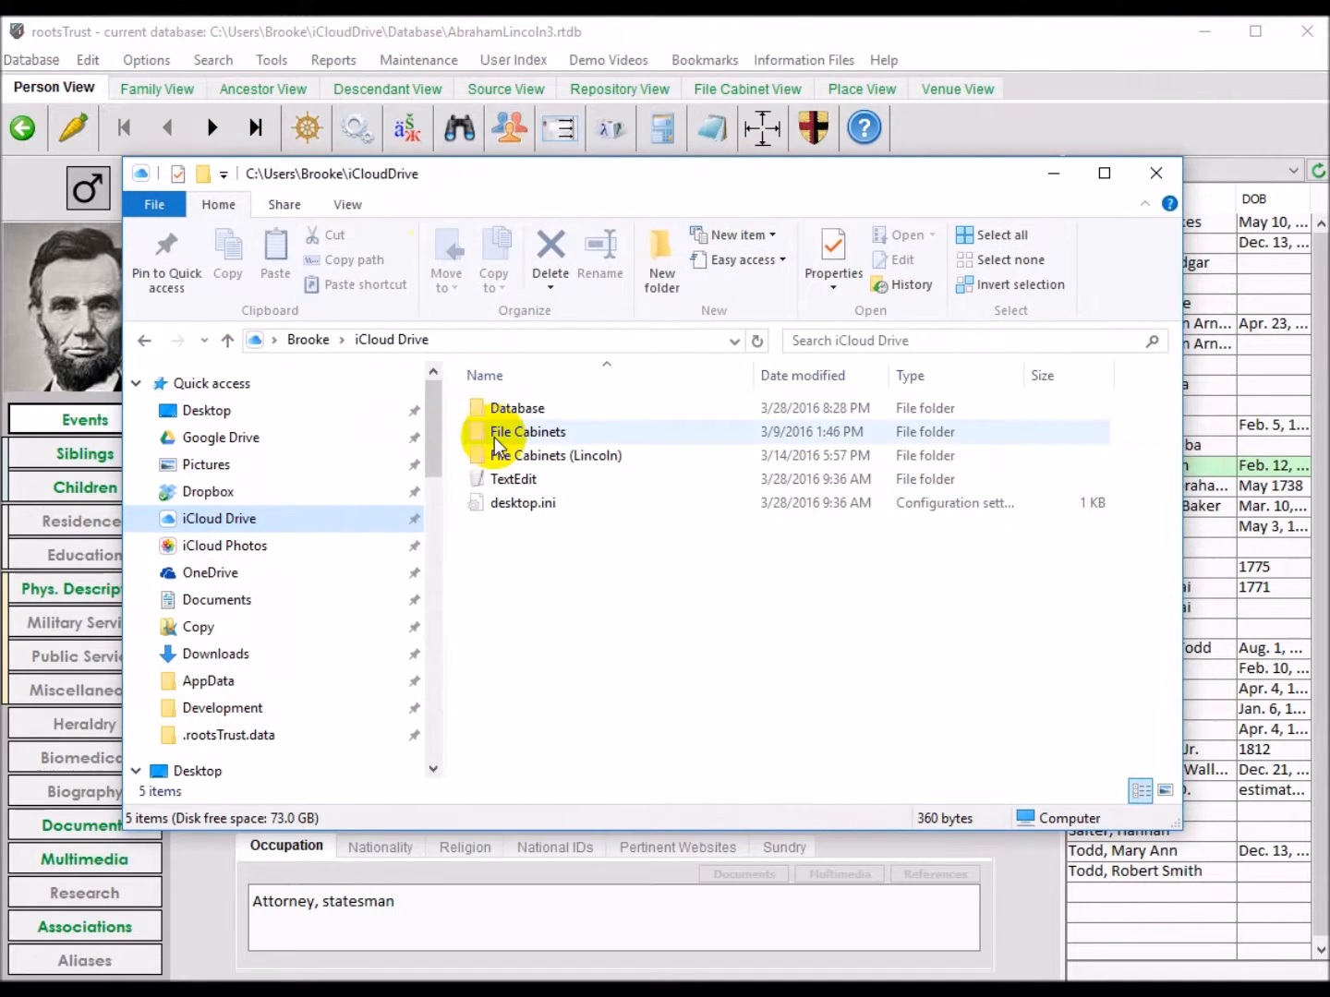
{"action": "left_click", "coordinate": [538, 455]}
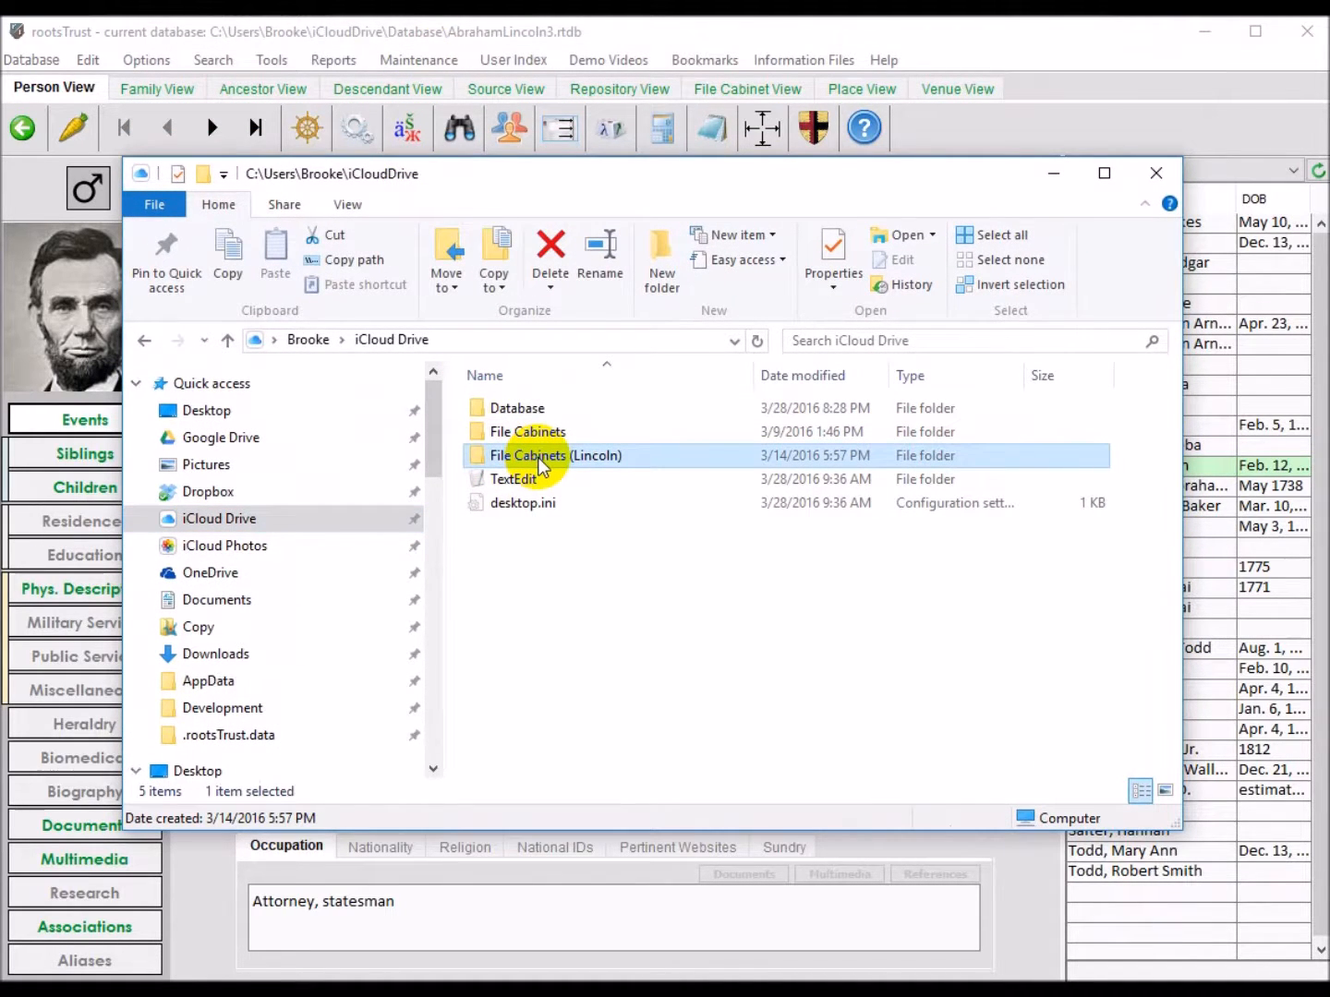
{"action": "right_click", "coordinate": [538, 456]}
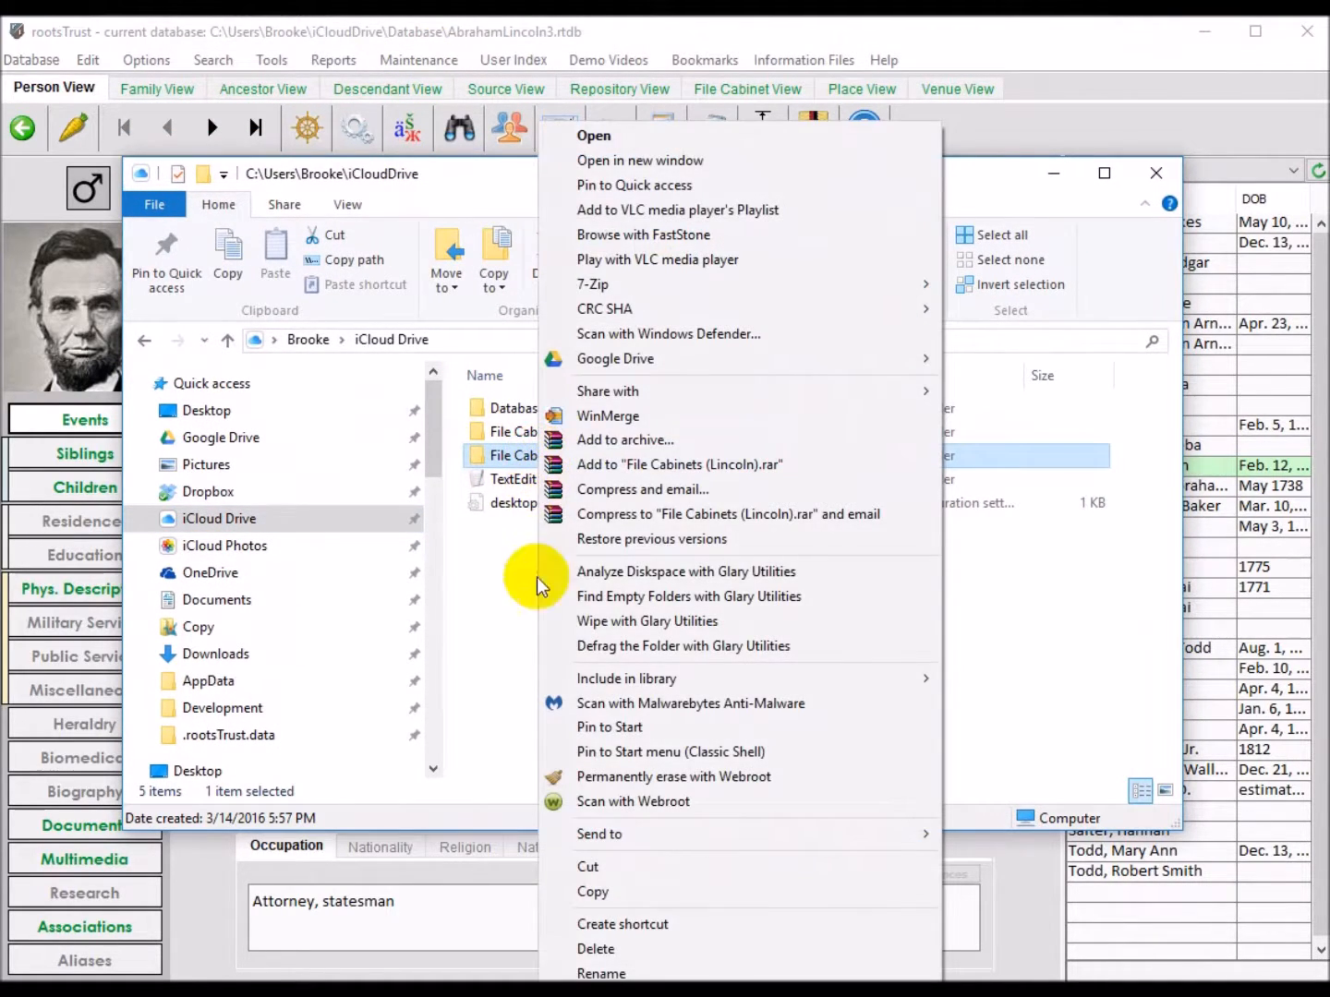
{"action": "left_click", "coordinate": [585, 867]}
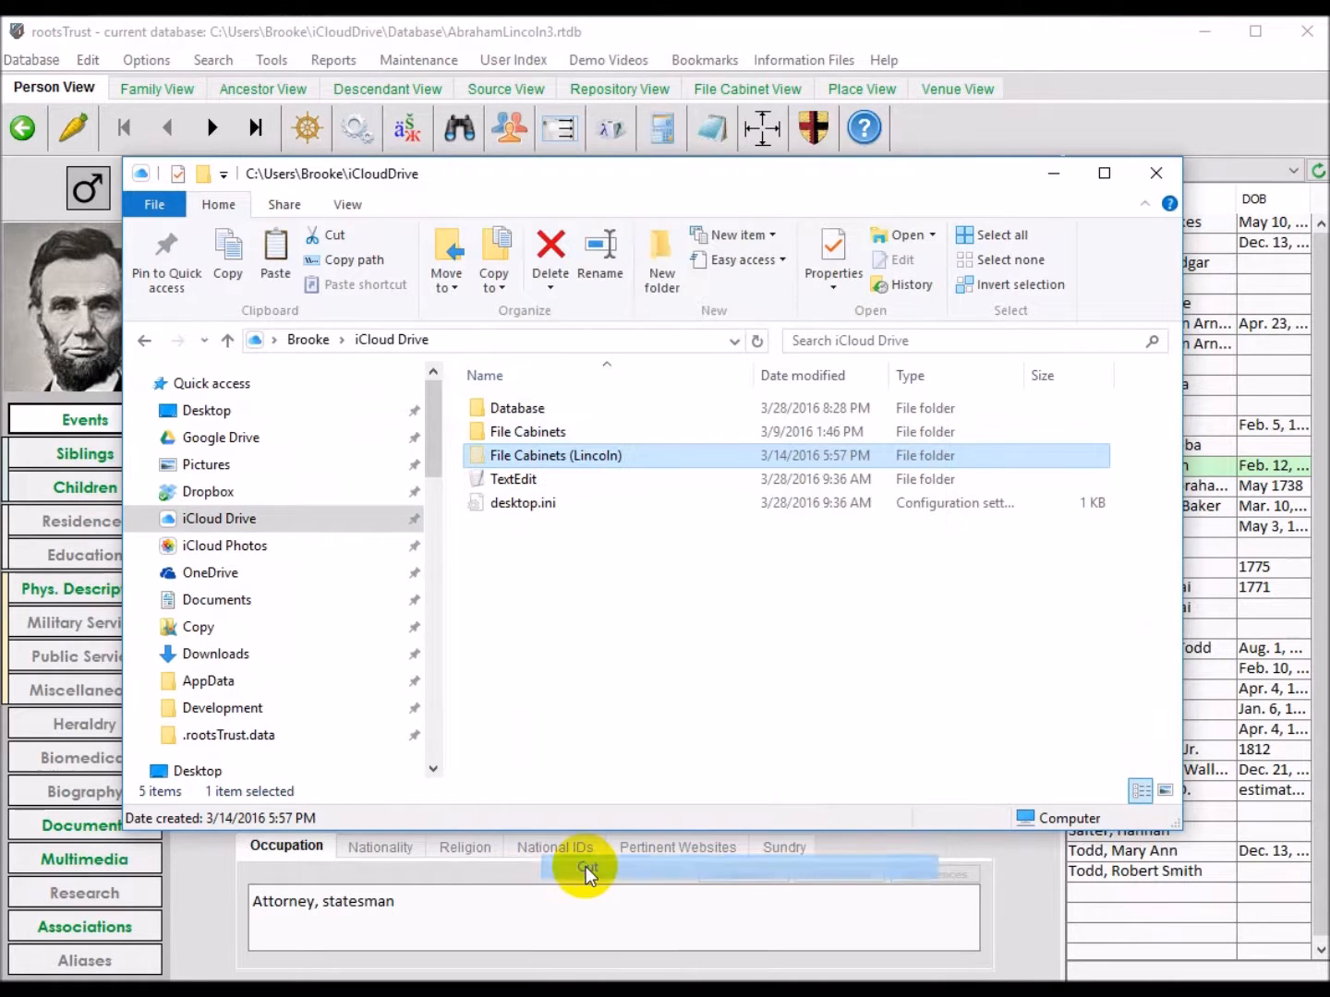
{"action": "left_click", "coordinate": [239, 442]}
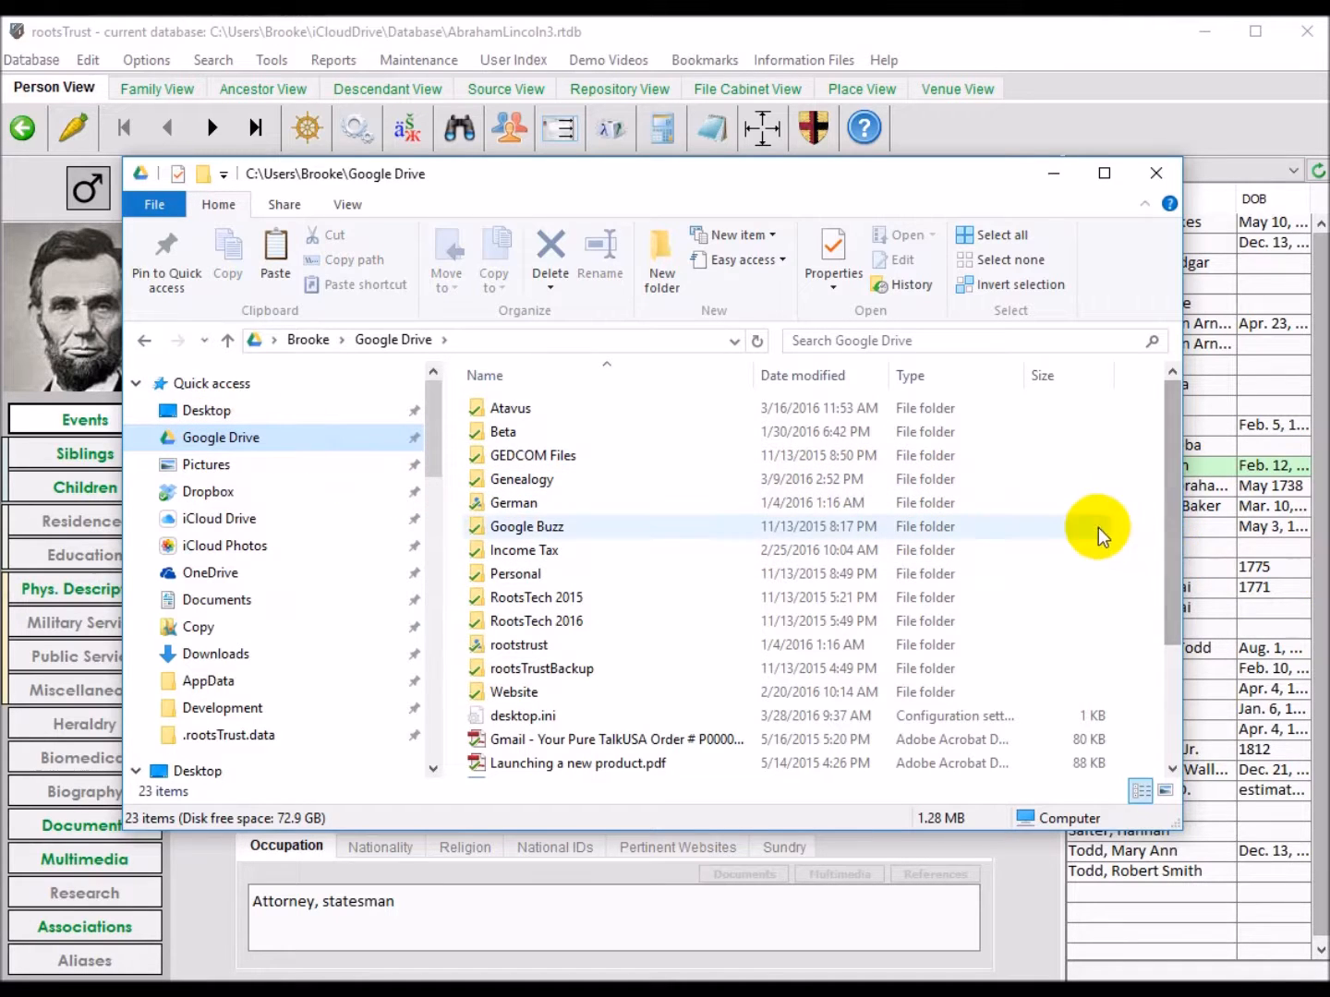
{"action": "right_click", "coordinate": [1056, 496]}
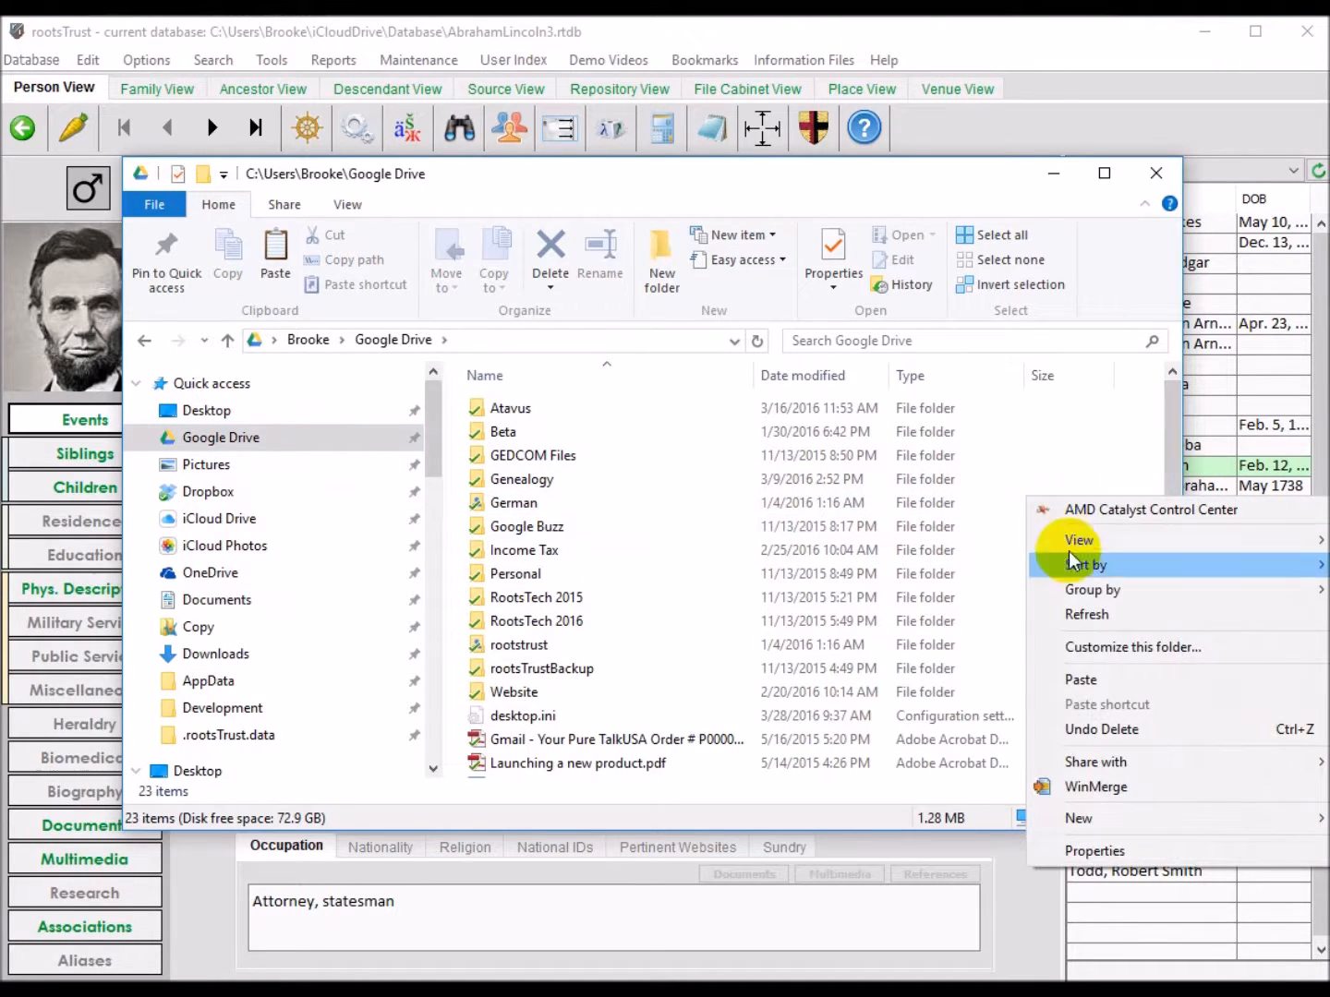
{"action": "left_click", "coordinate": [1082, 681]}
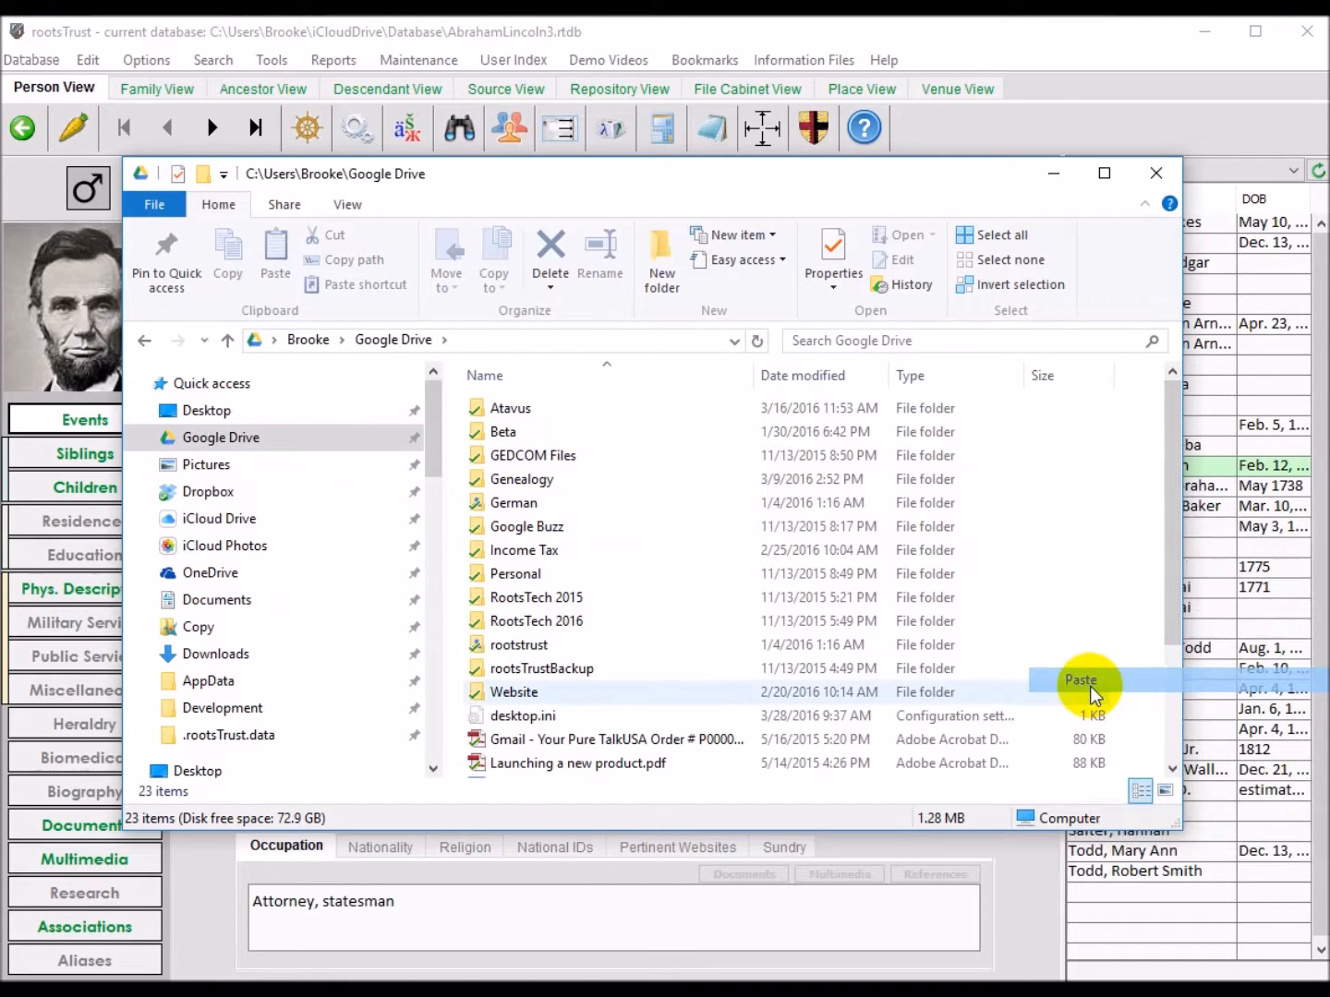
Check that the File Cabinets (Lincoln) folder is in Google Drive and no longer in iCloud Drive.
{"action": "scroll", "coordinate": [819, 654], "scroll_direction": "up", "scroll_amount": 3}
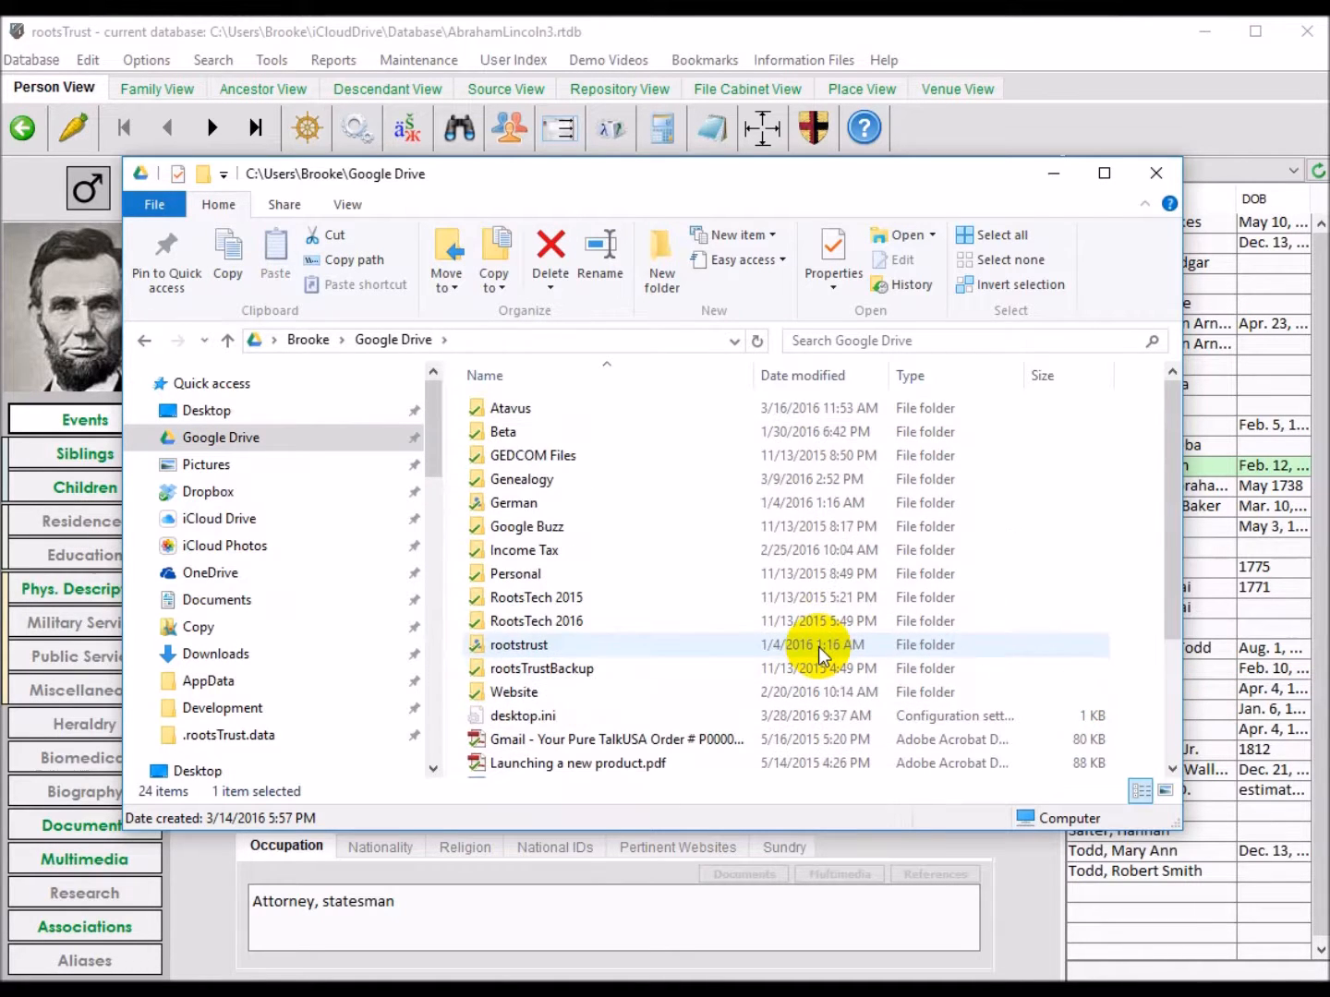
{"action": "scroll", "coordinate": [818, 653], "scroll_direction": "down", "scroll_amount": 3}
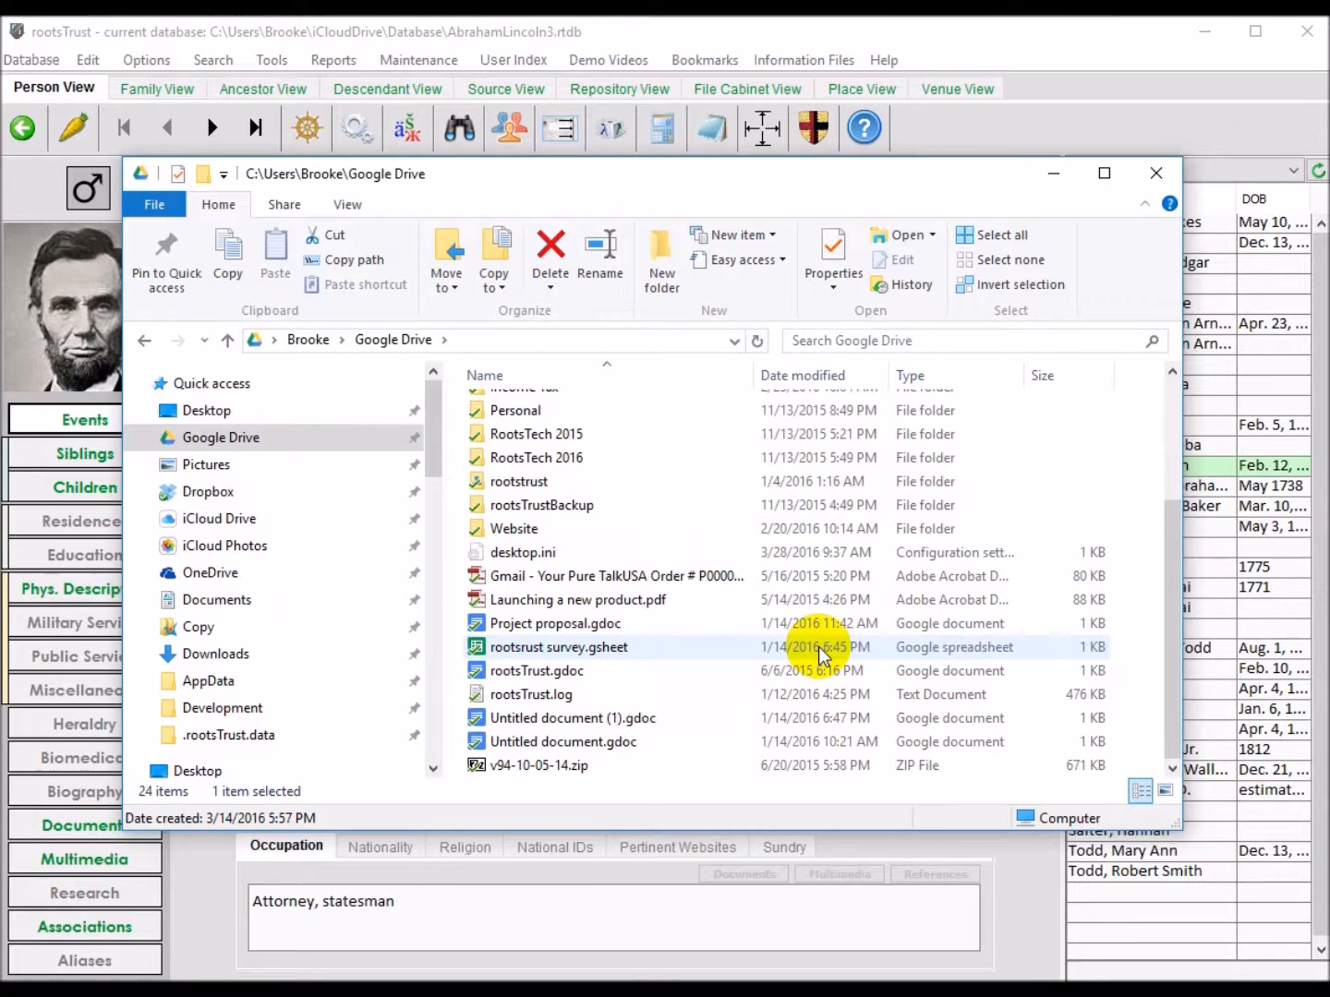
{"action": "scroll", "coordinate": [818, 653], "scroll_direction": "up", "scroll_amount": 3}
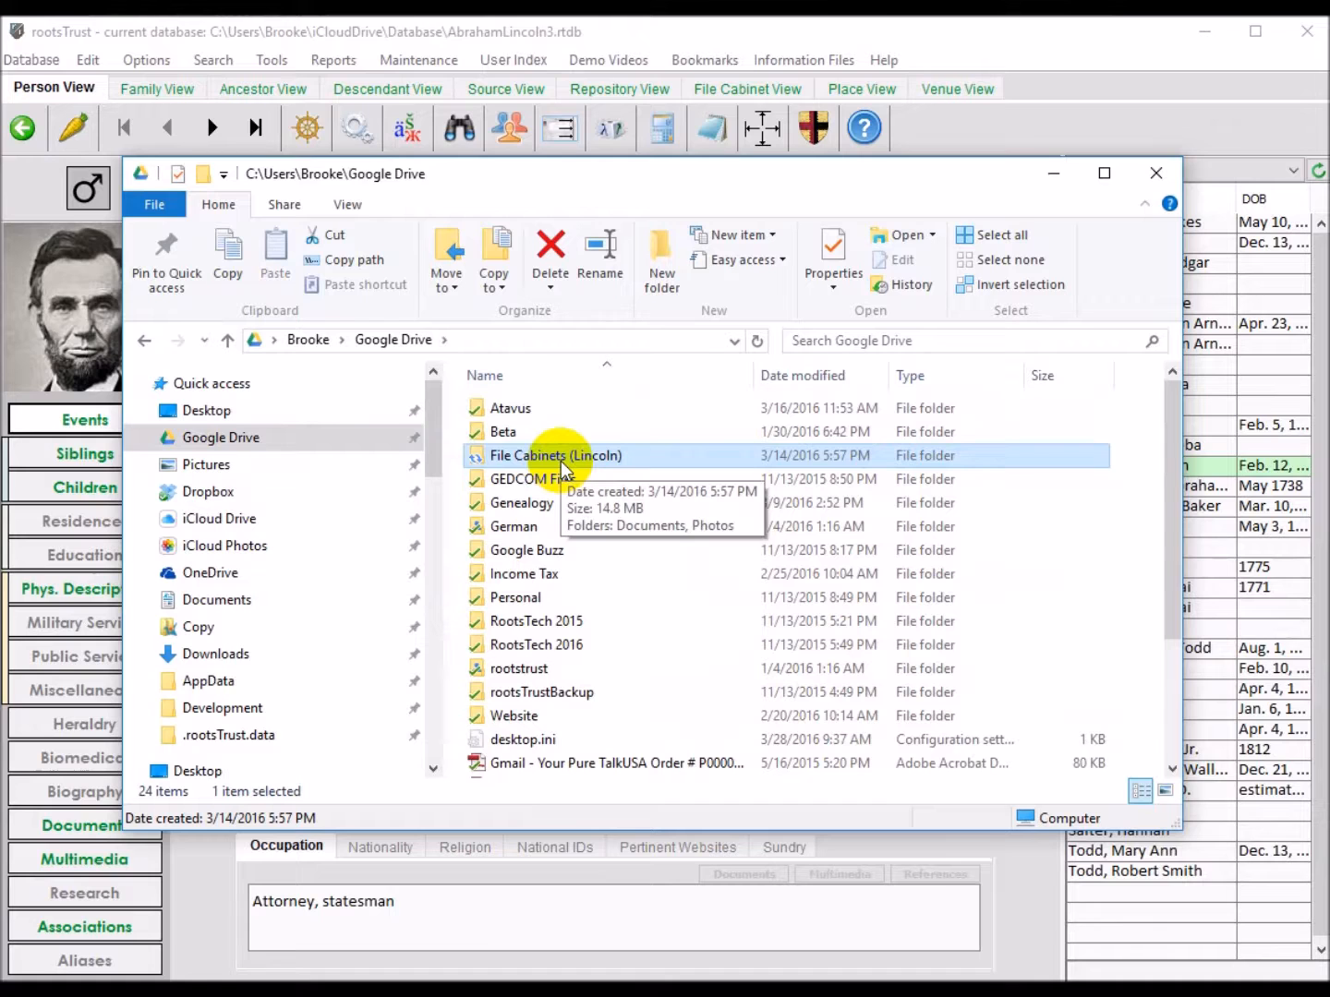
{"action": "left_click", "coordinate": [221, 522]}
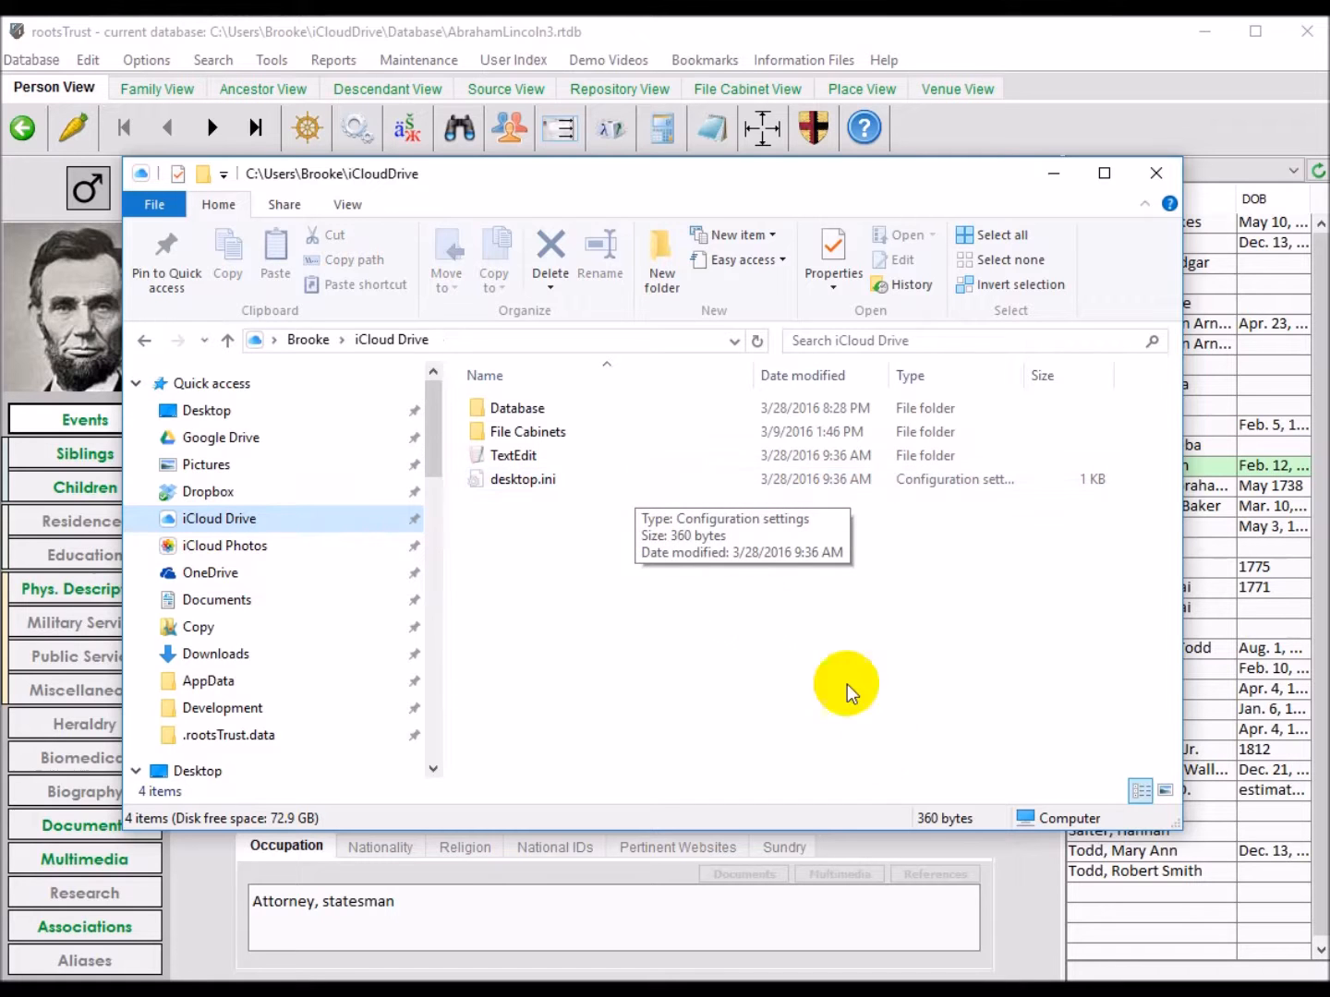
Switch back to rootsTrust and reload Abraham Lincoln's record to check his portrait link after the folder move.
{"action": "left_click", "coordinate": [545, 39]}
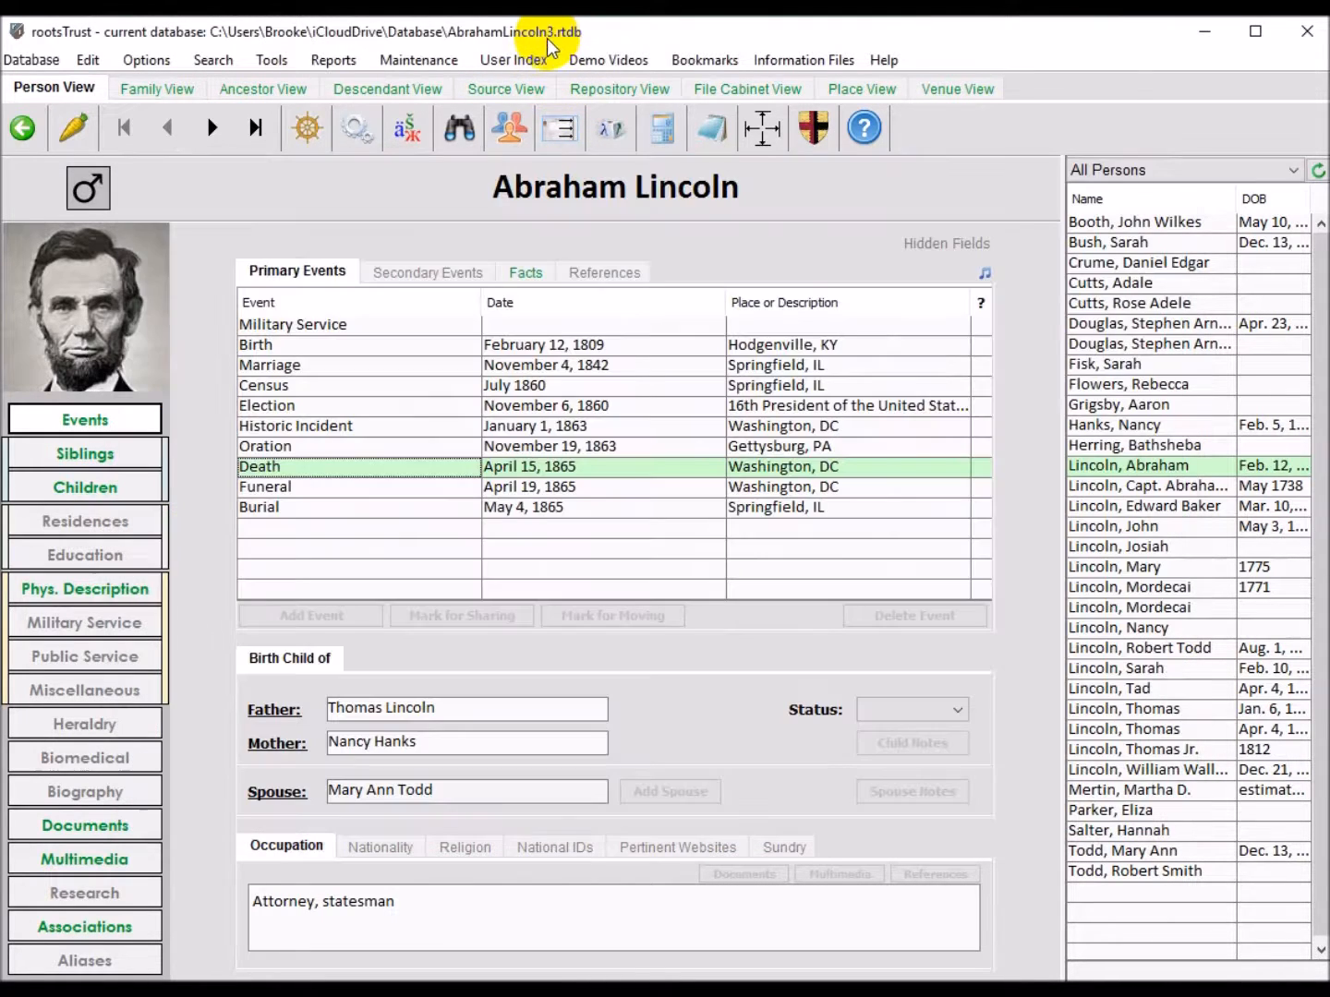
{"action": "left_click", "coordinate": [73, 129]}
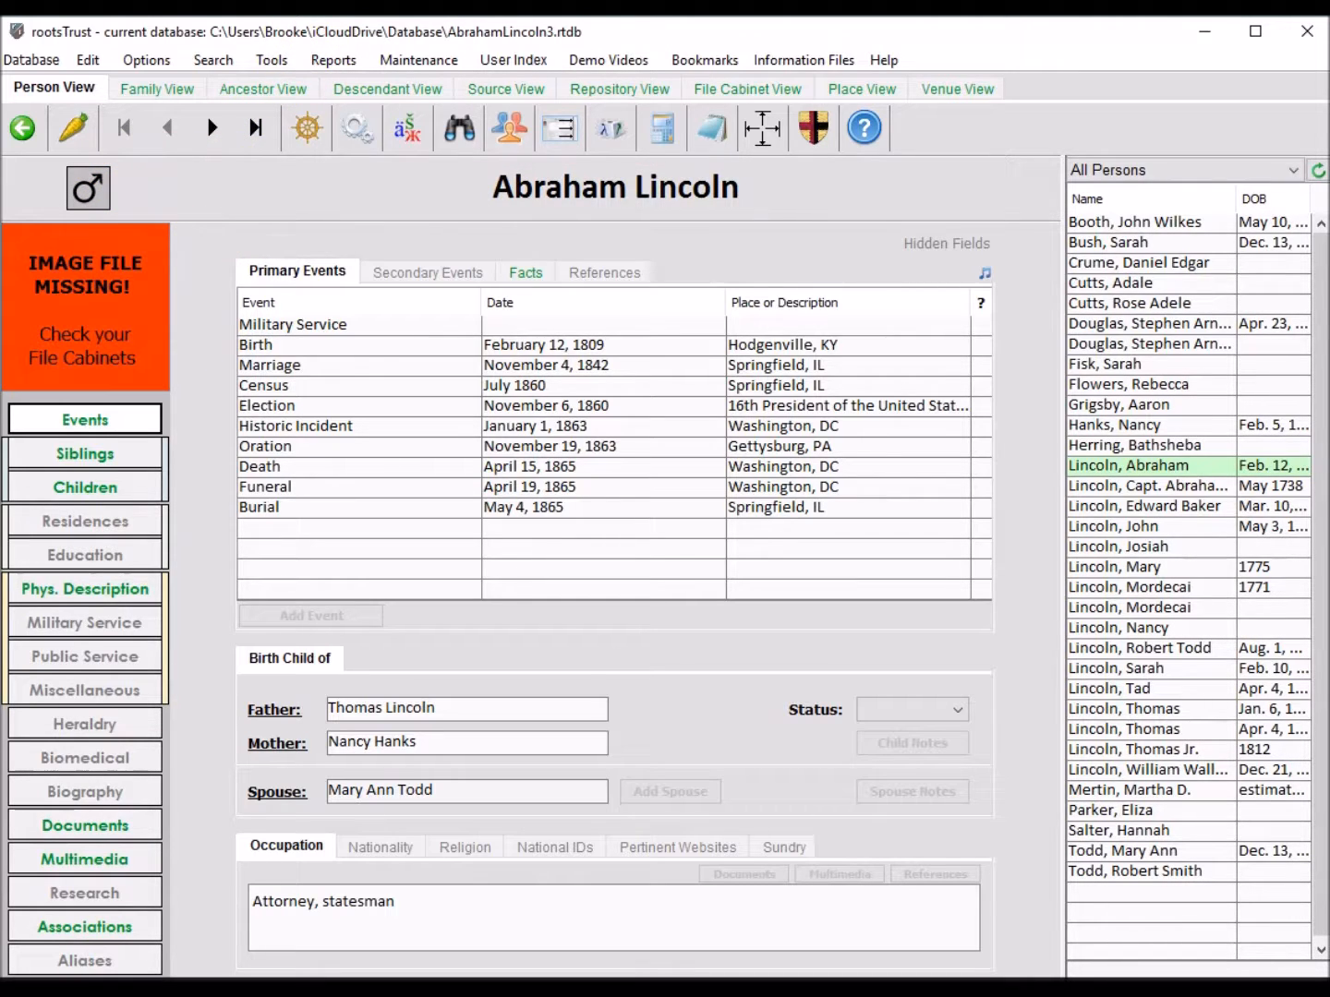
In the File Cabinet preferences, set the Documents cabinet's cloud service to GoogleDrive.
{"action": "left_click", "coordinate": [358, 141]}
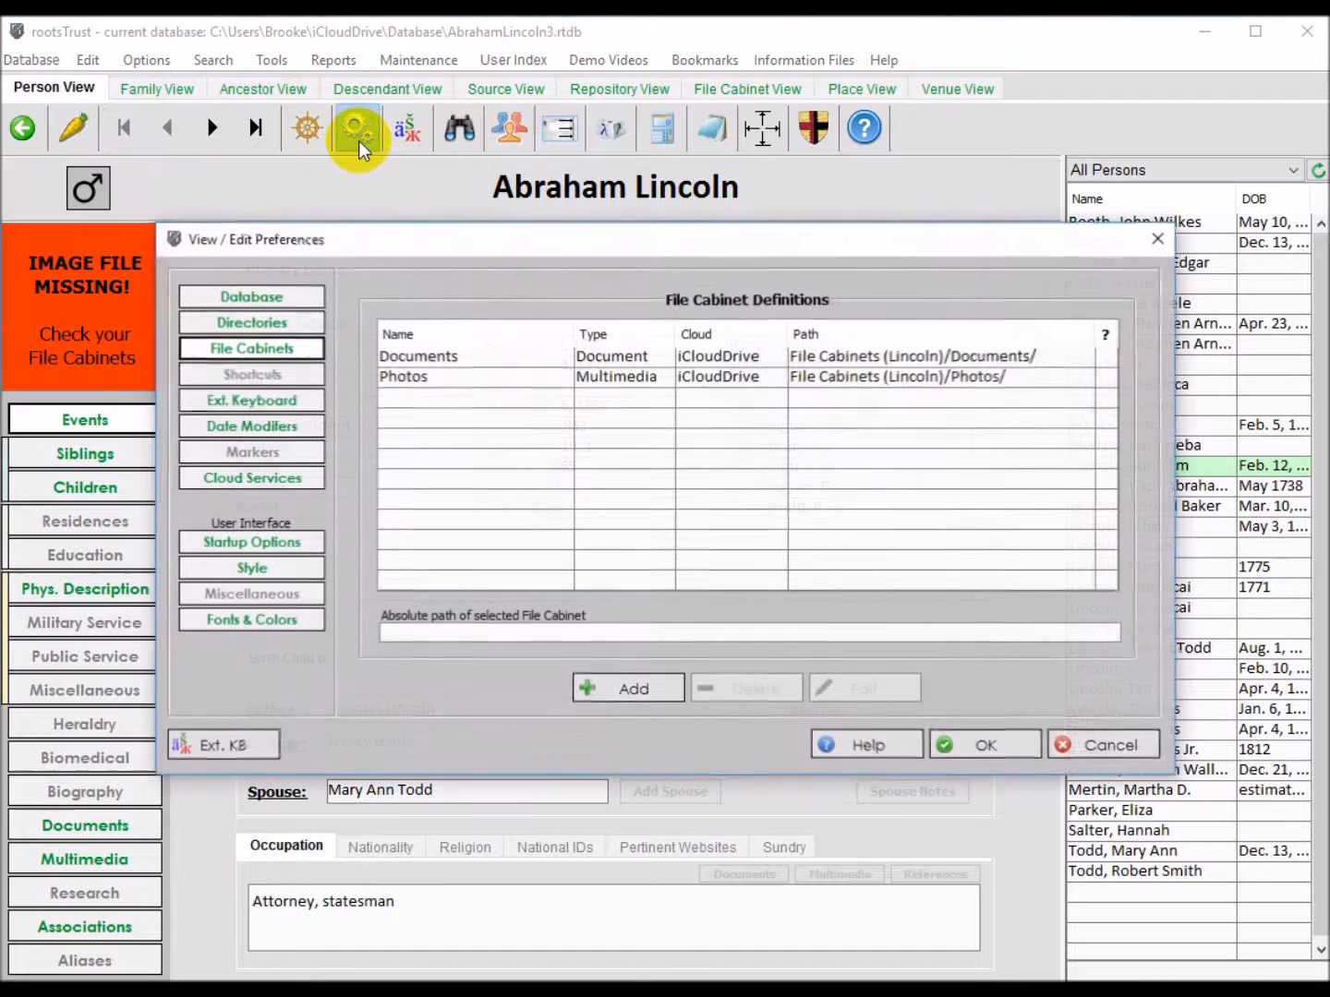
{"action": "left_click", "coordinate": [427, 363]}
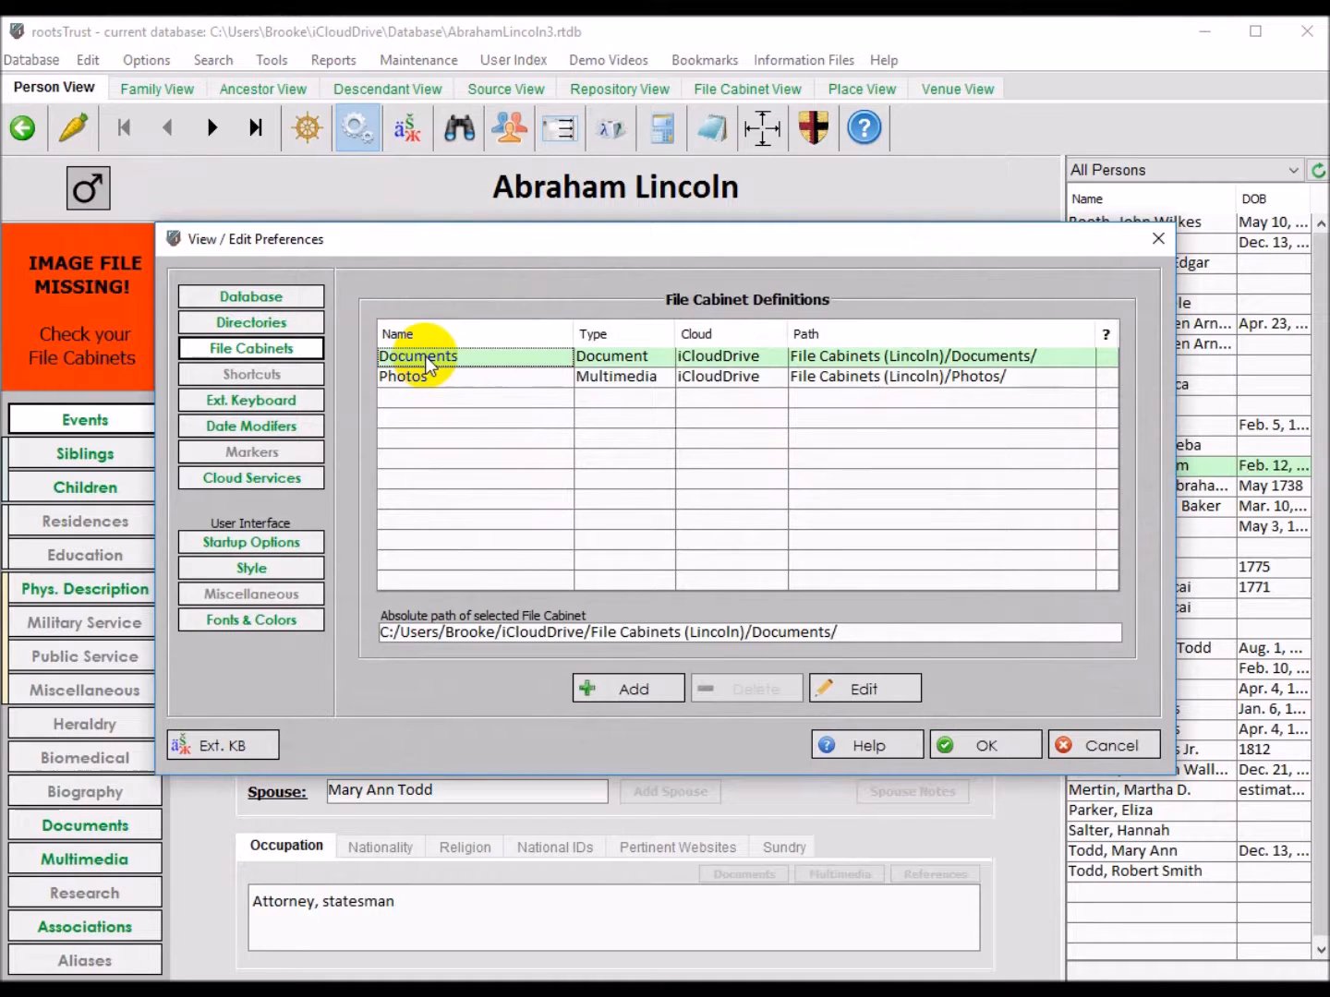
{"action": "double_click", "coordinate": [426, 364]}
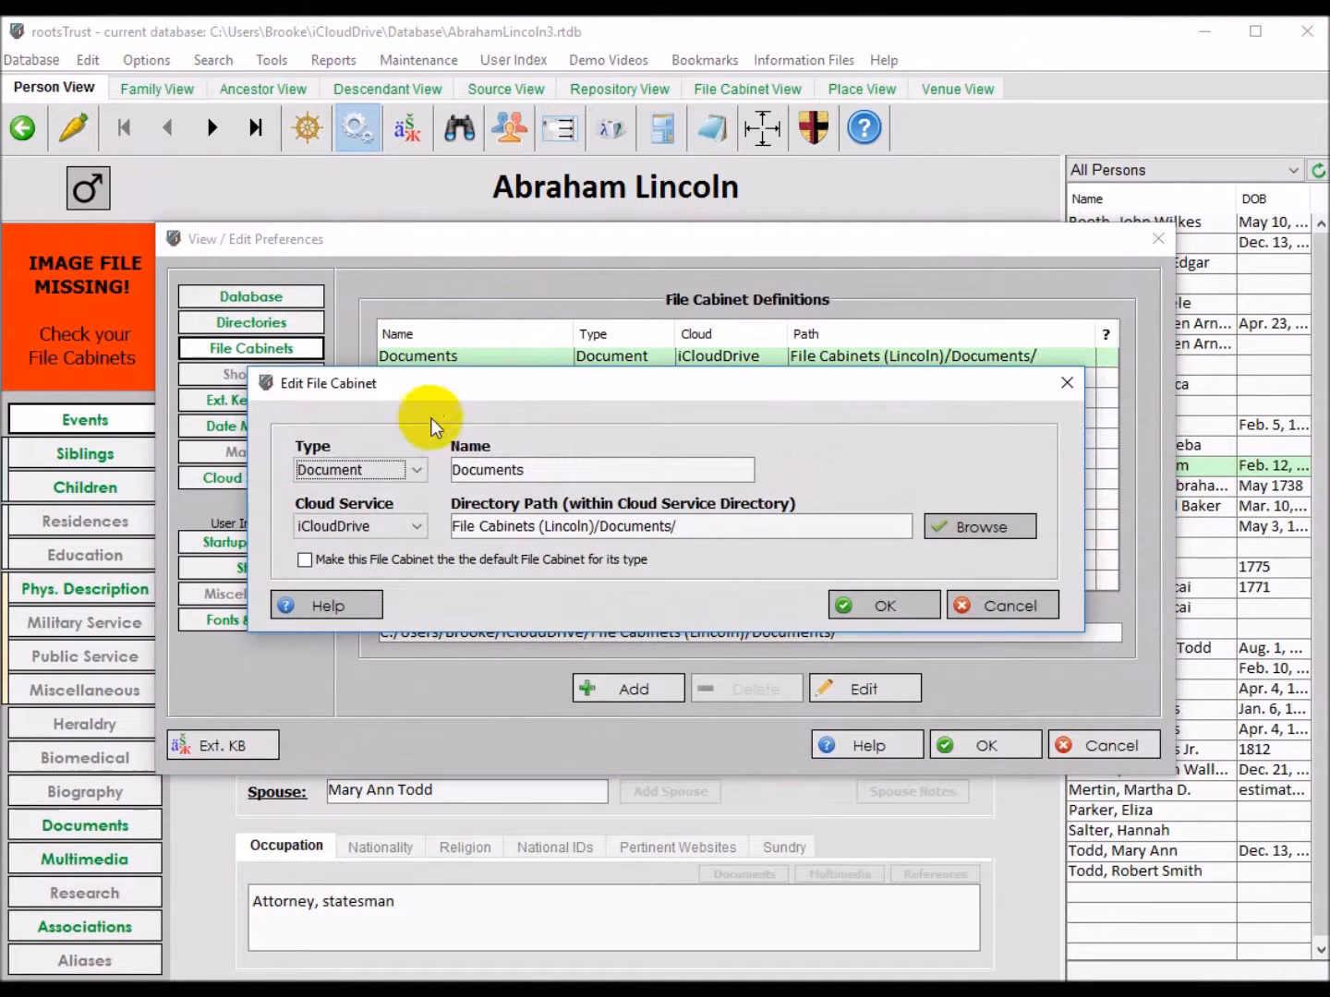
{"action": "left_click", "coordinate": [418, 528]}
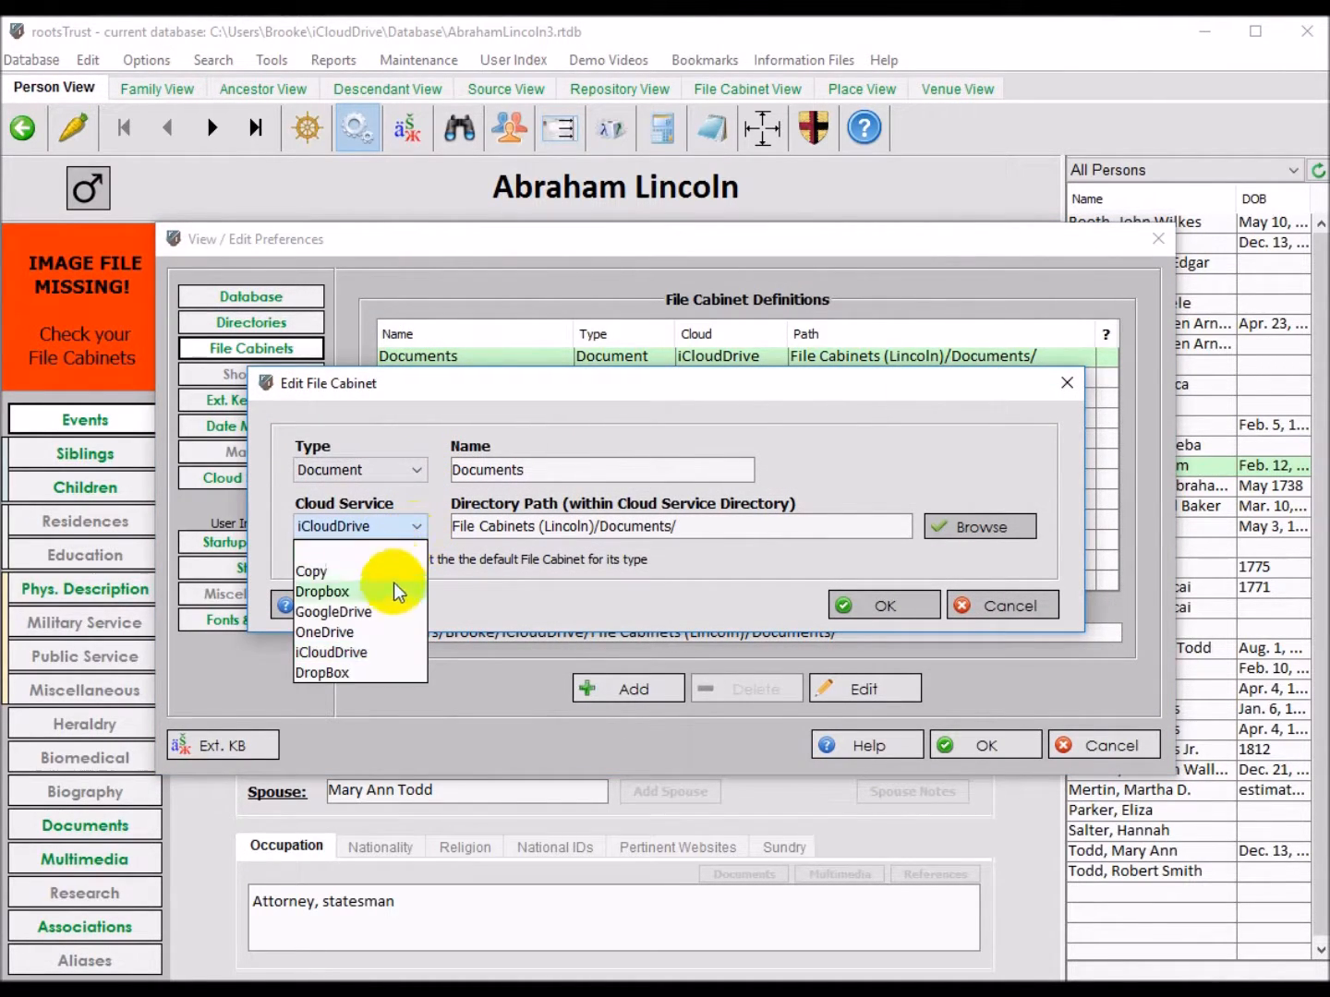
{"action": "left_click", "coordinate": [346, 614]}
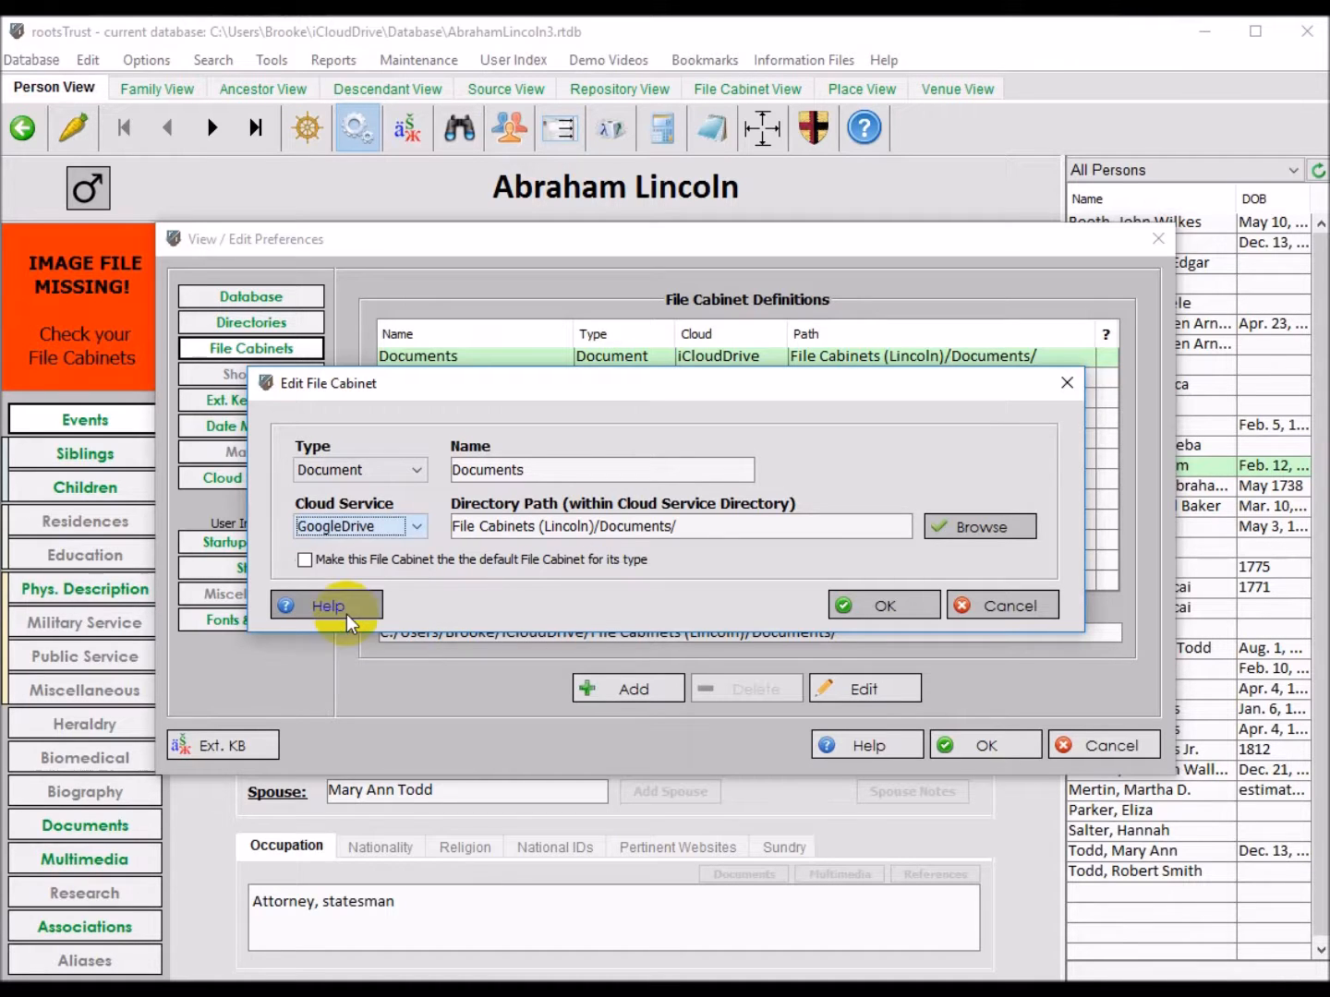
{"action": "left_click", "coordinate": [886, 606]}
Set the Photos cabinet's cloud service to GoogleDrive, save the preferences, and reload Abraham Lincoln's record.
{"action": "left_click", "coordinate": [403, 376]}
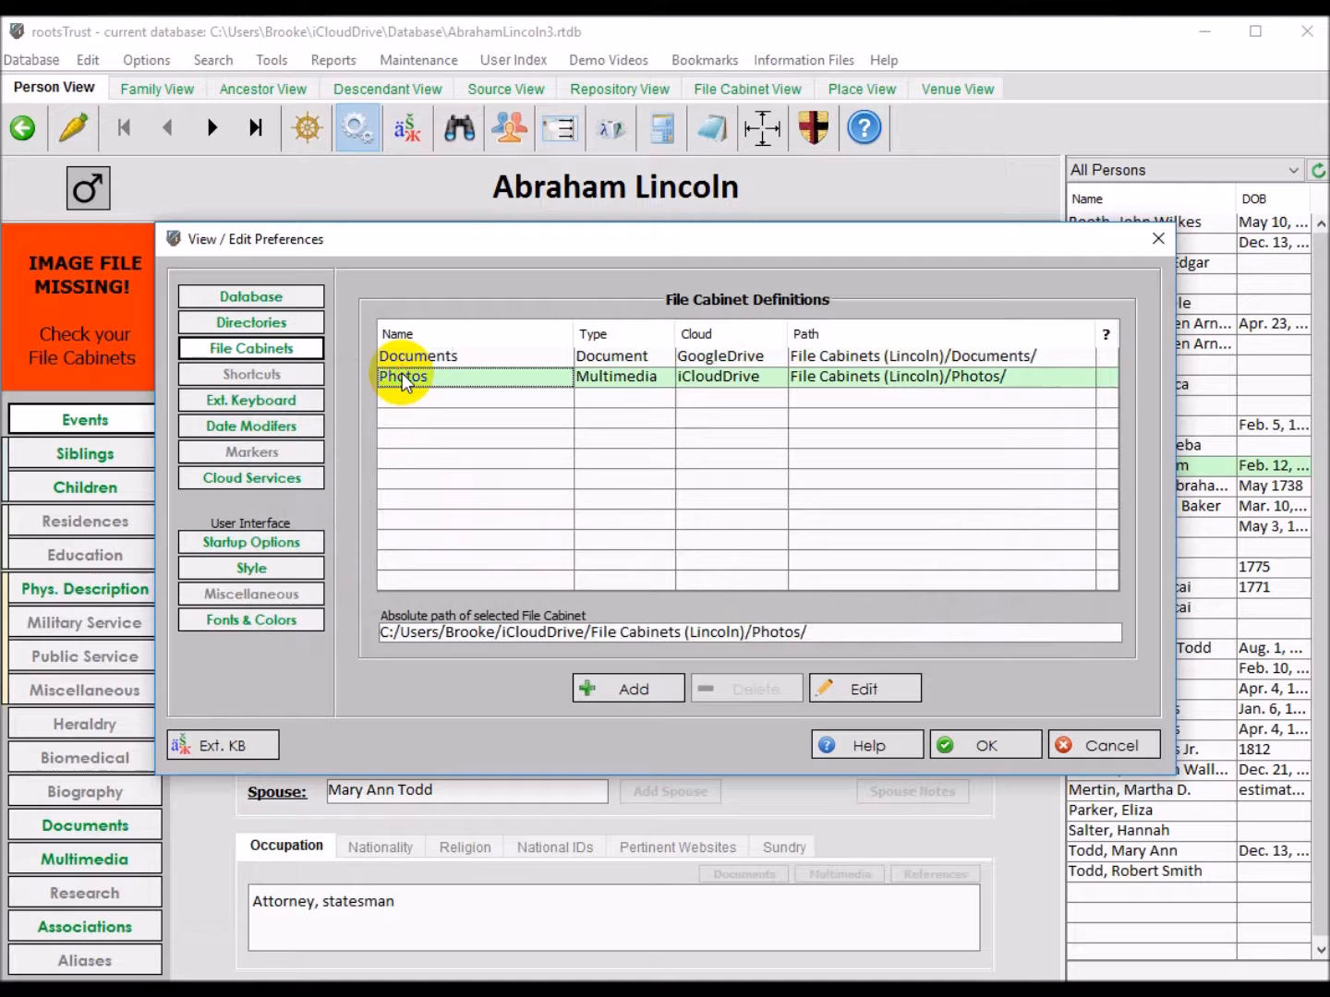
{"action": "double_click", "coordinate": [403, 376]}
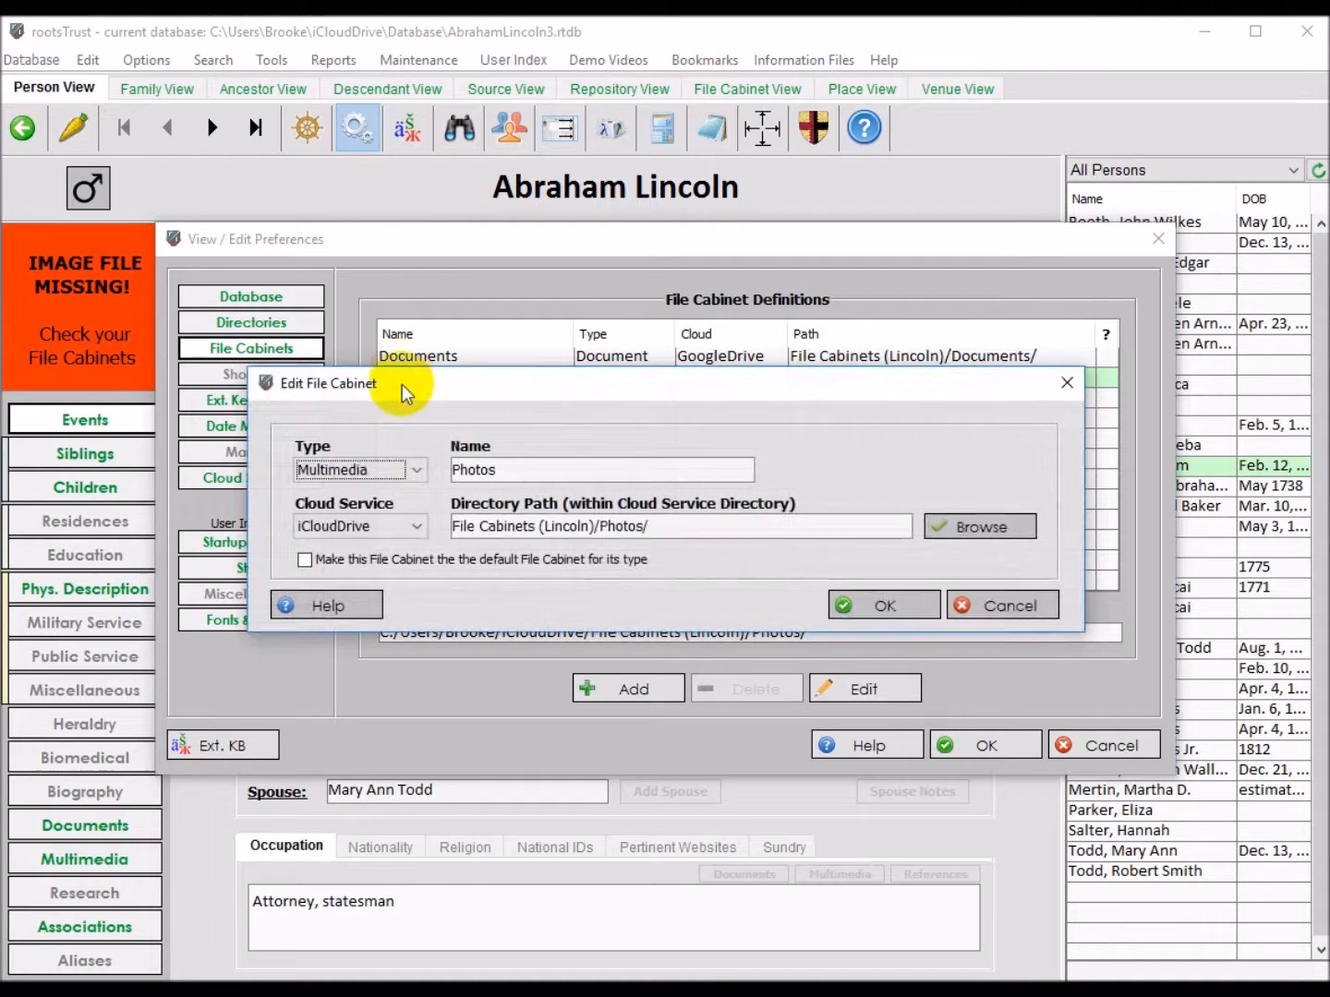
{"action": "left_click", "coordinate": [416, 526]}
{"action": "left_click", "coordinate": [362, 610]}
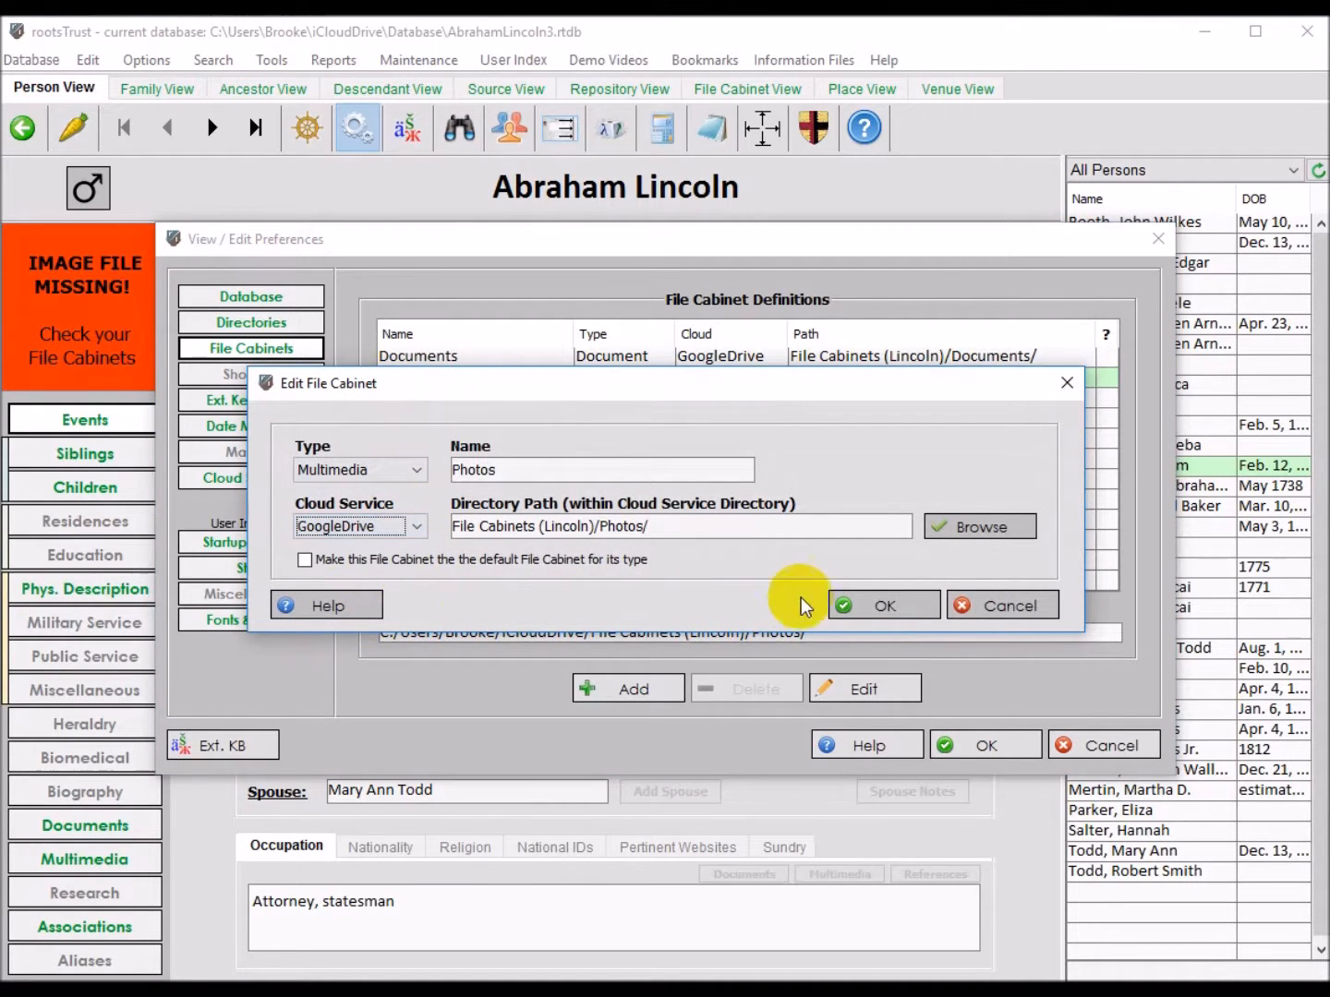
{"action": "left_click", "coordinate": [859, 605]}
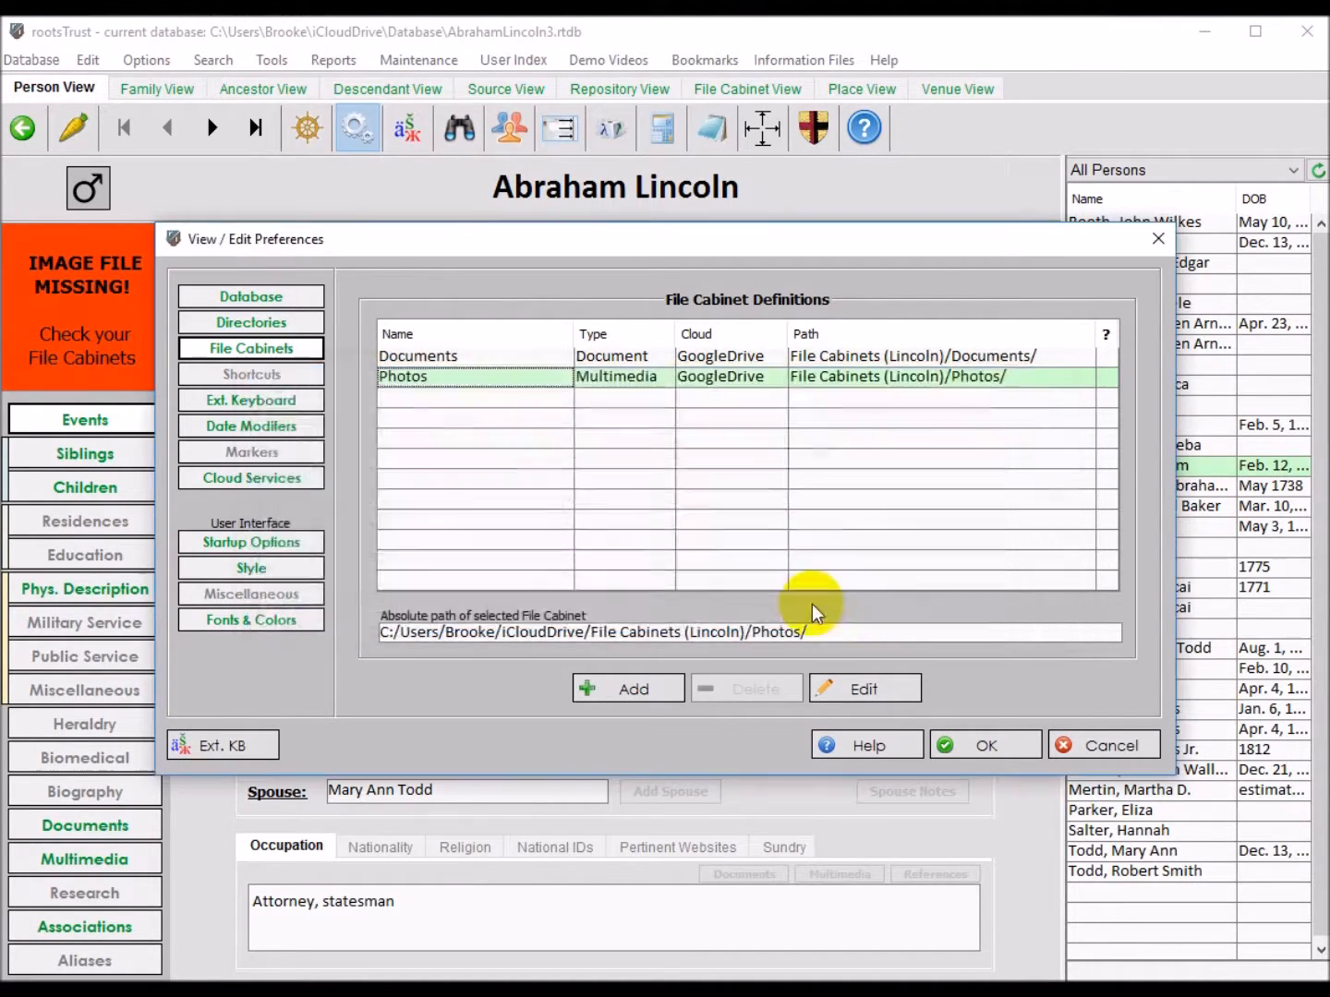
{"action": "left_click", "coordinate": [979, 749]}
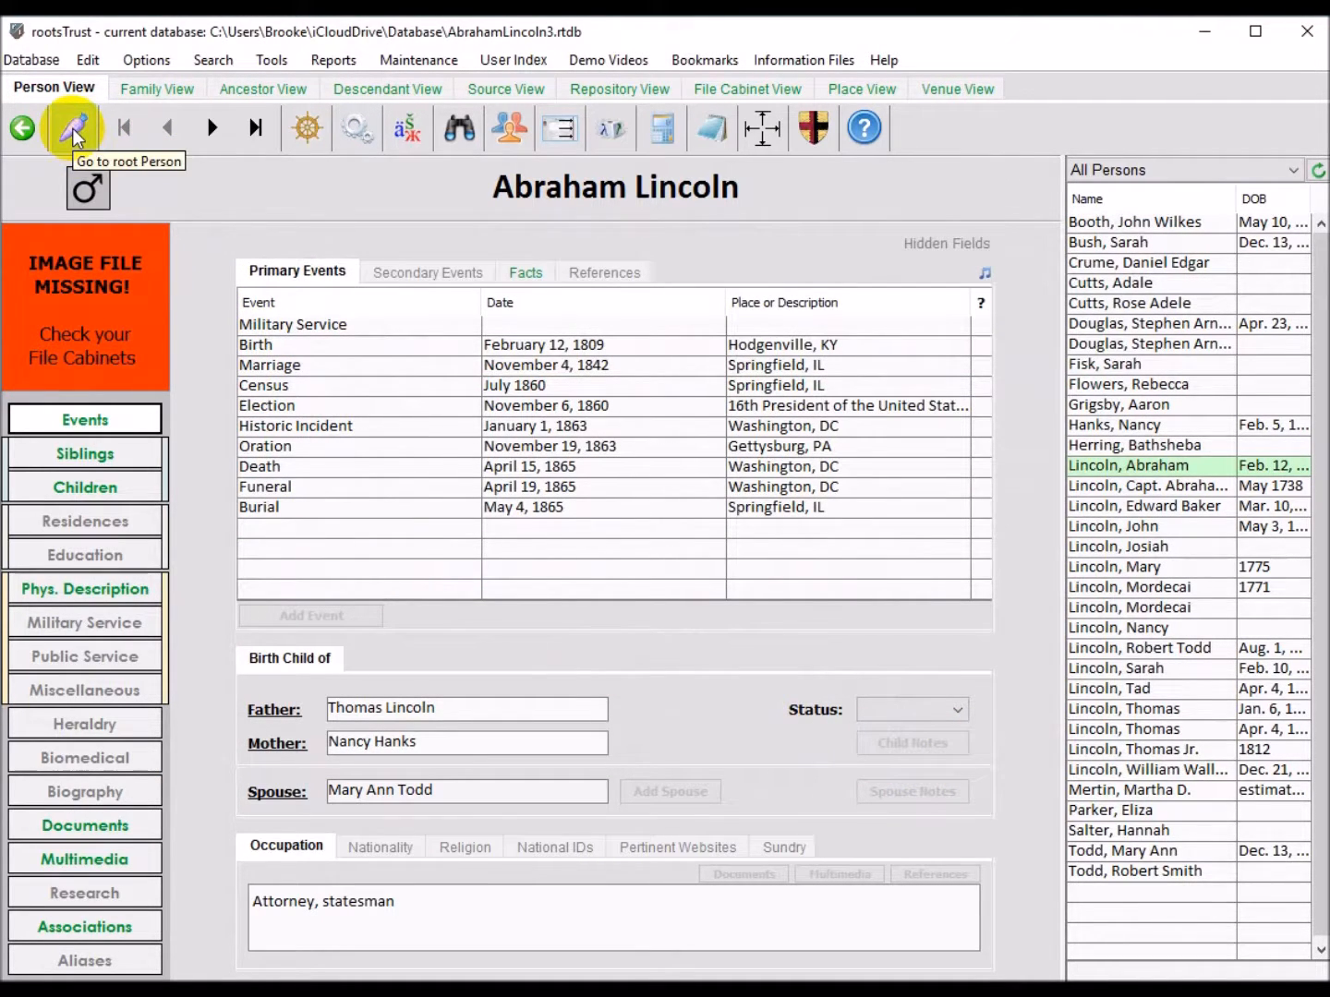
{"action": "left_click", "coordinate": [71, 129]}
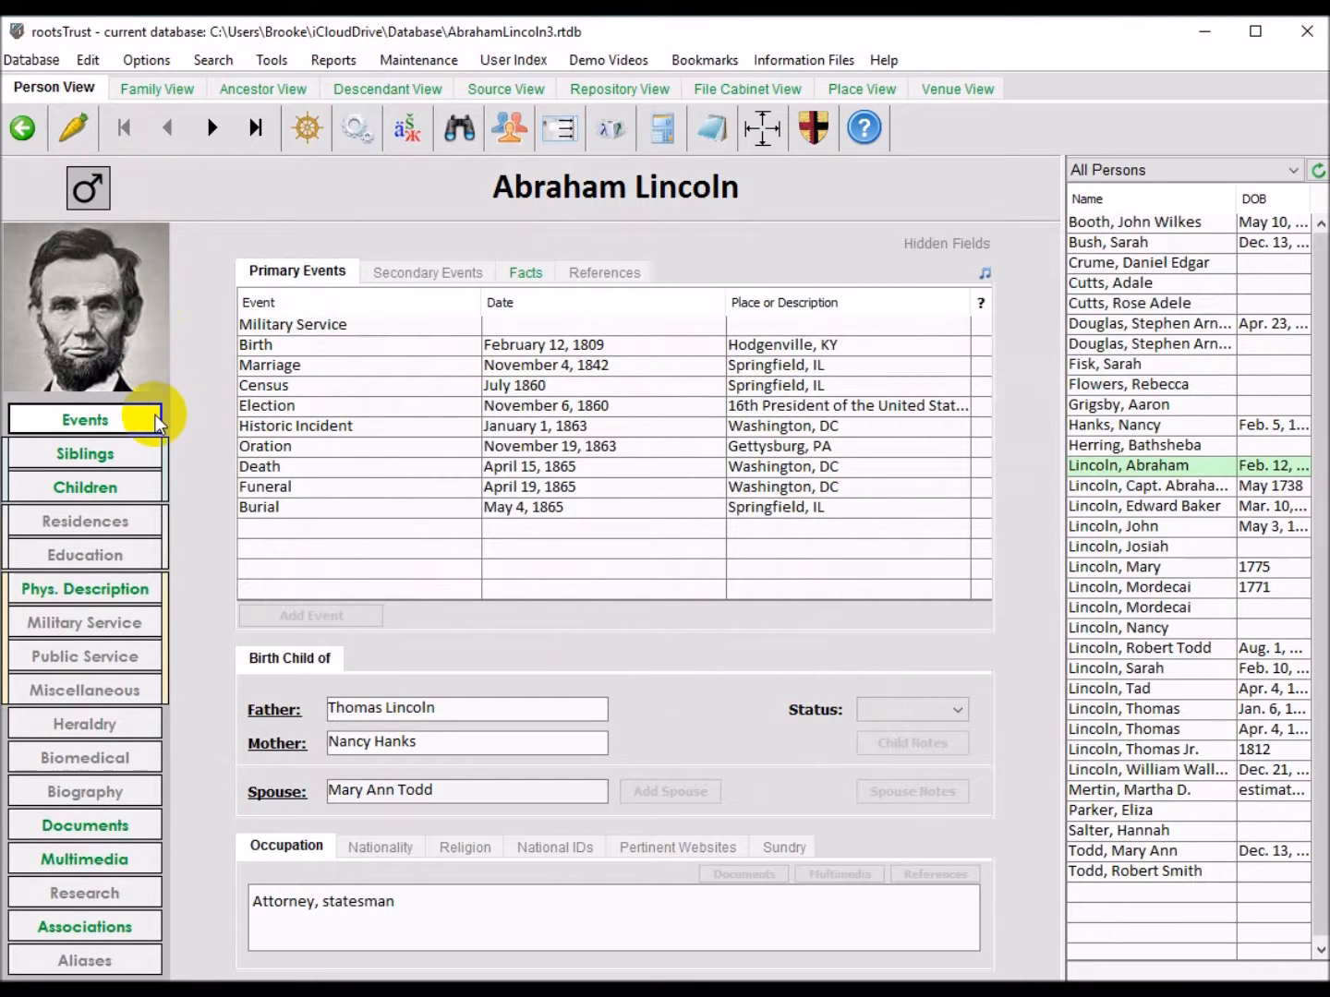